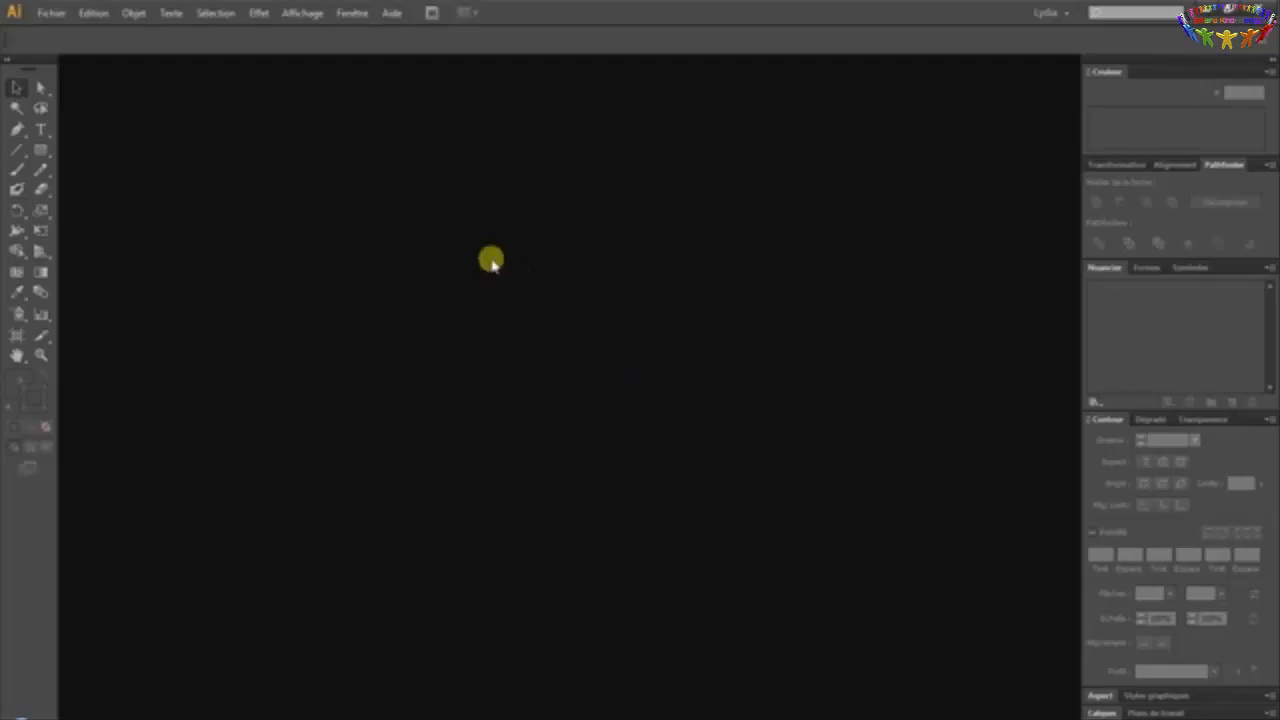
Create a new A4 landscape document, 297 mm wide by 210 mm high, with one artboard
click(52, 13)
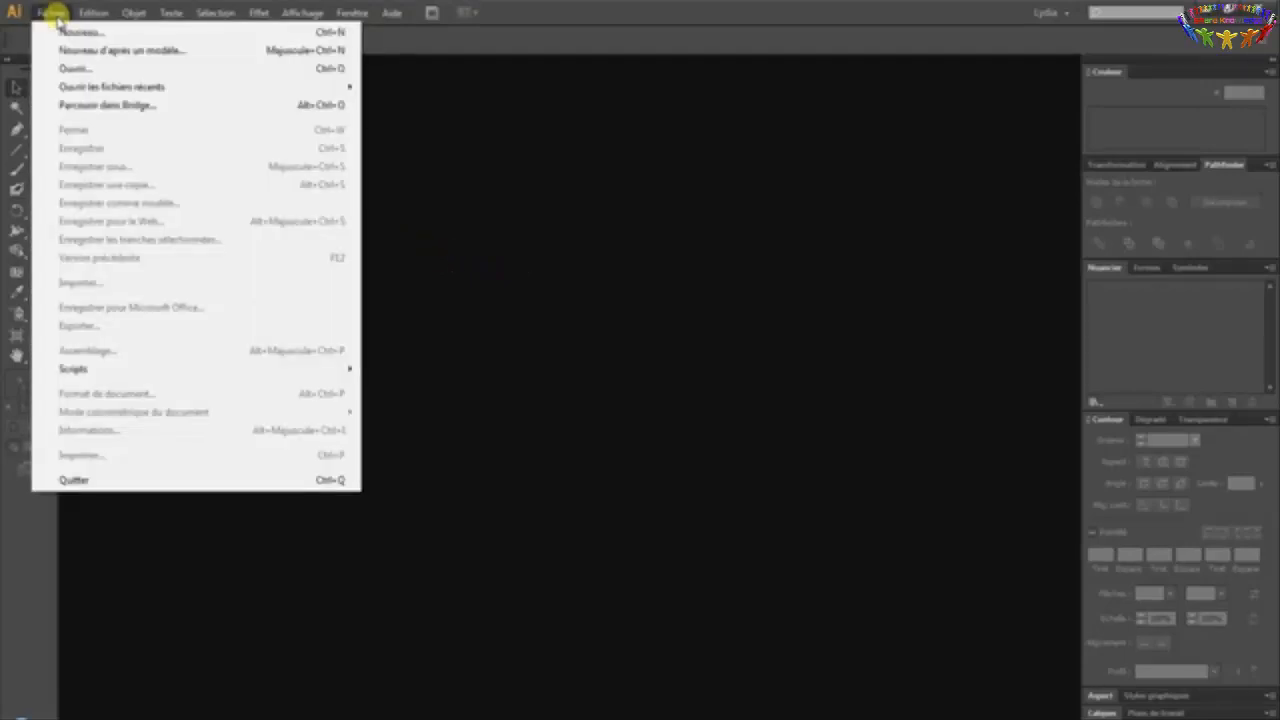
click(65, 36)
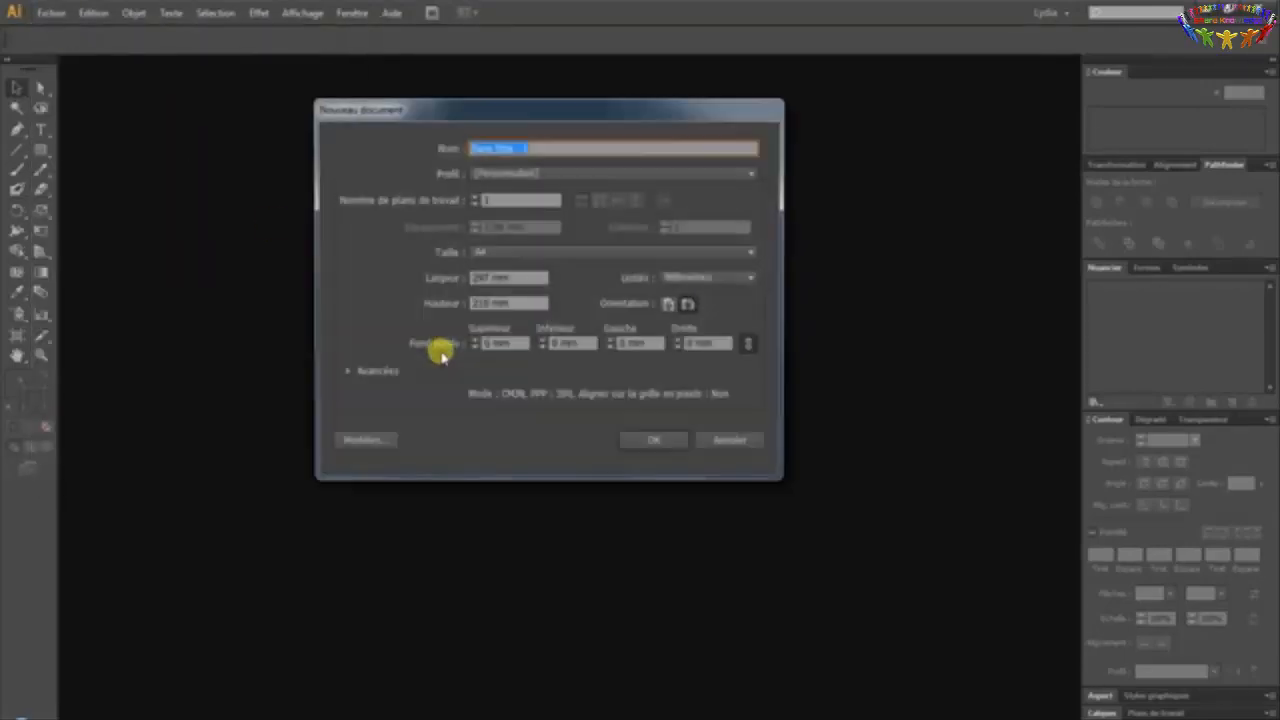
click(655, 443)
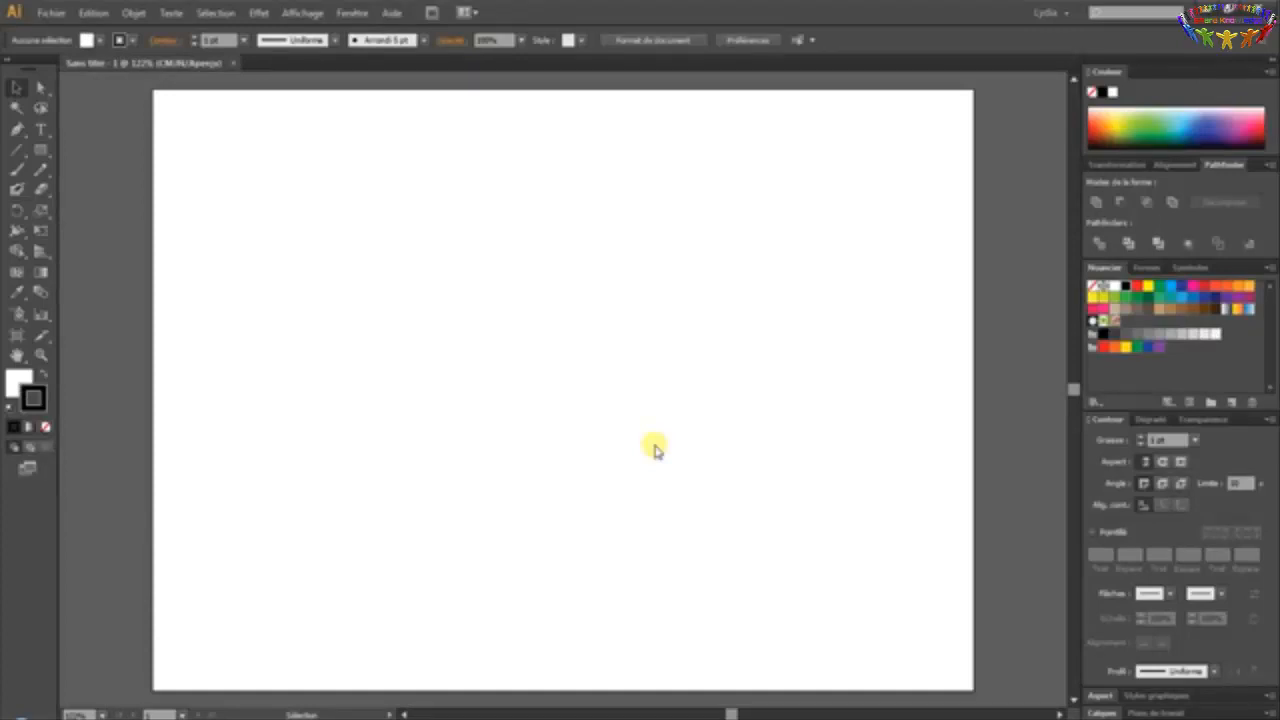
Create an ellipse 64 mm wide and 109 mm high on the artboard with the Ellipse tool
click(42, 151)
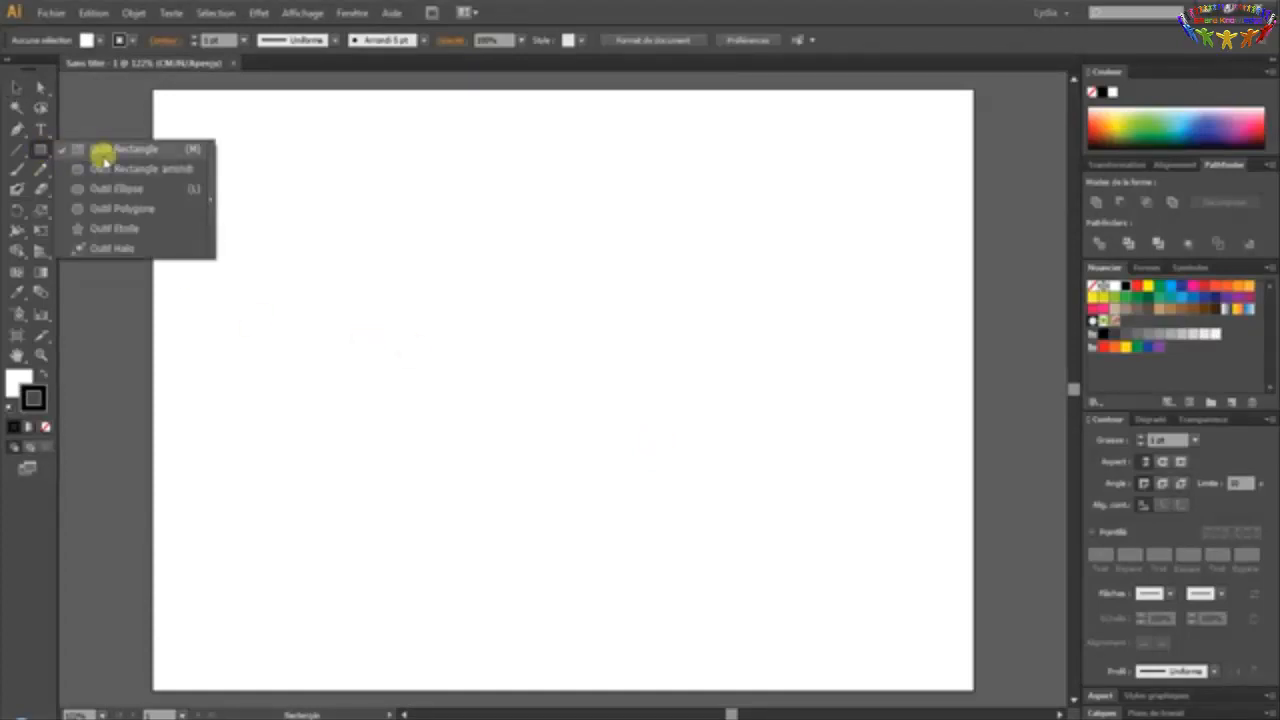
click(112, 188)
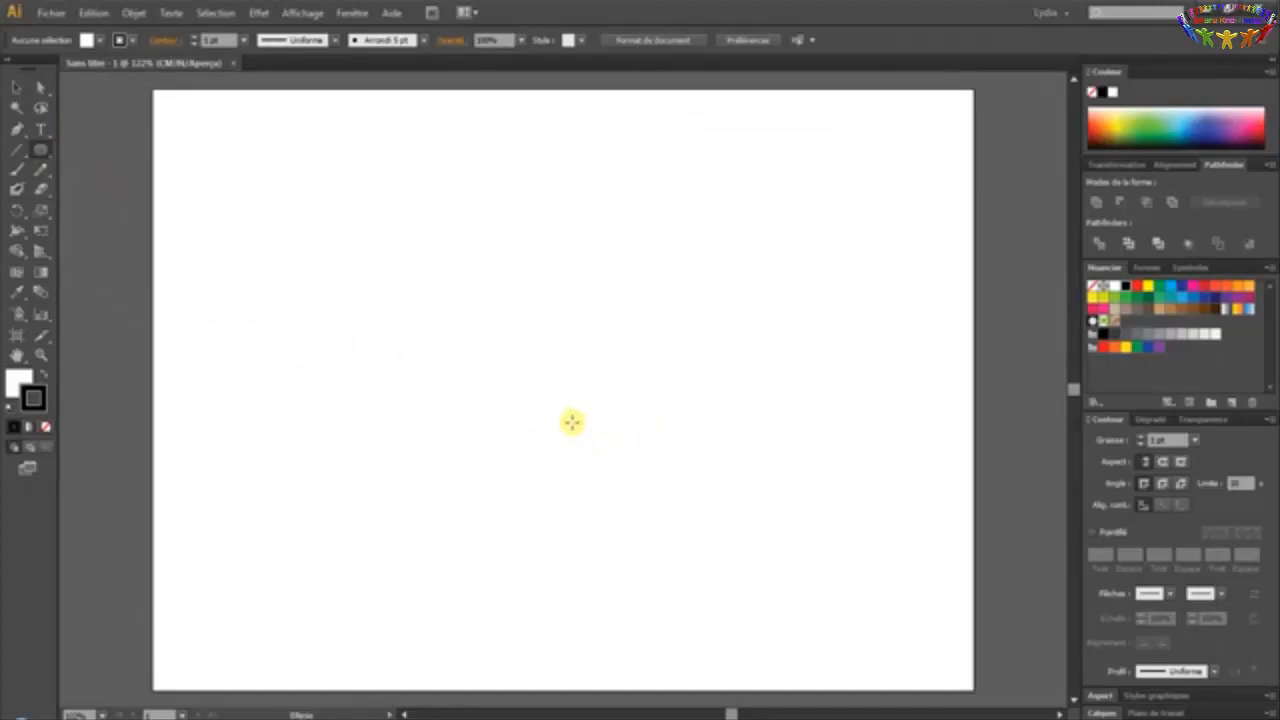
click(491, 303)
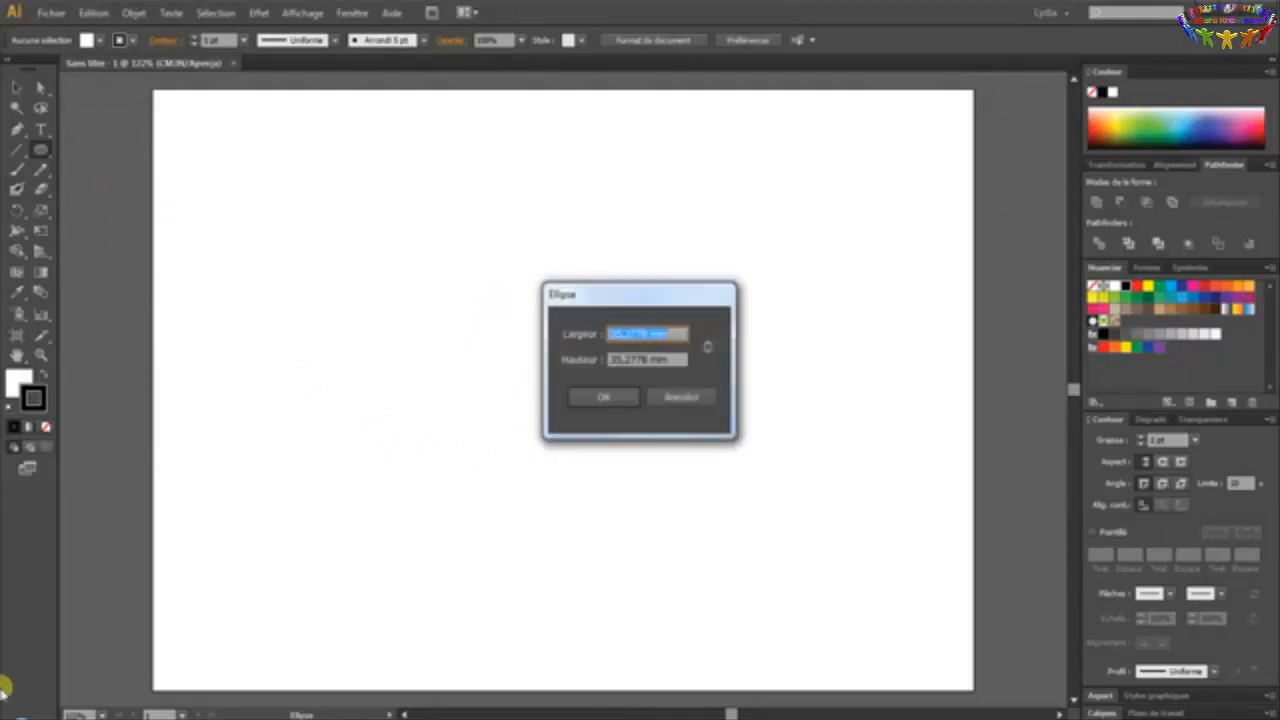
text(64)
key(Tab)
text(109)
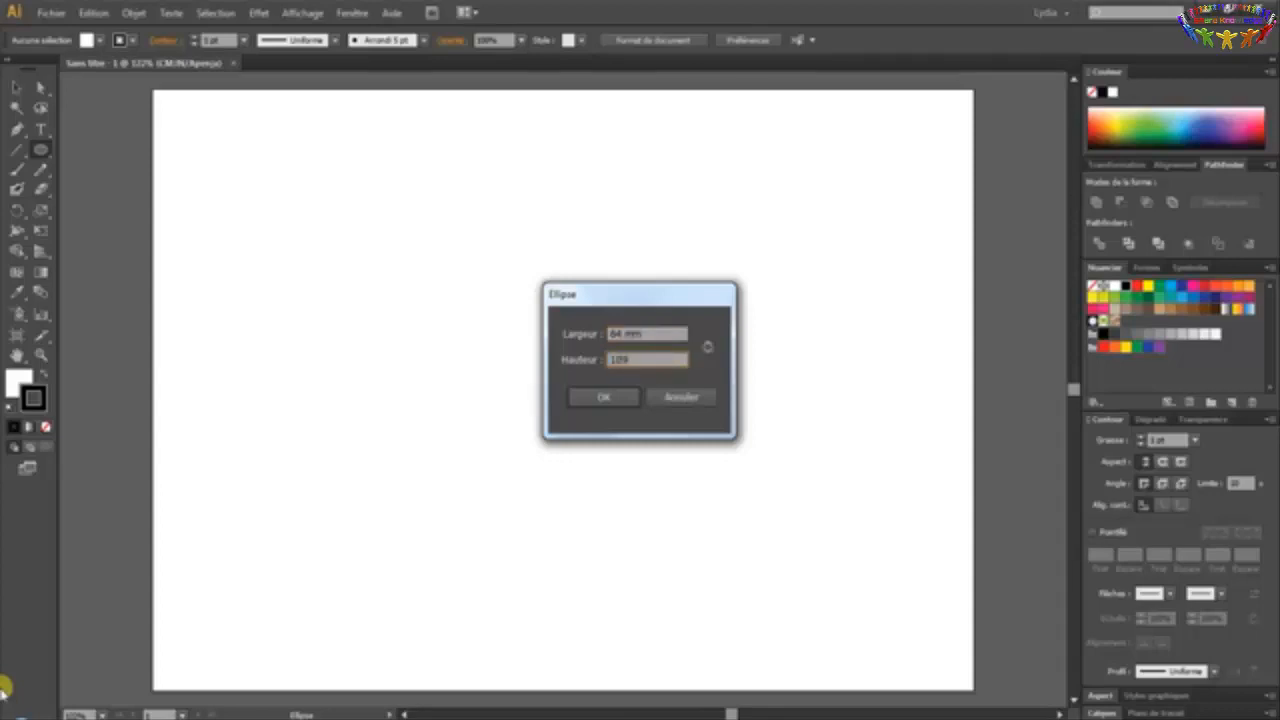
key(Tab)
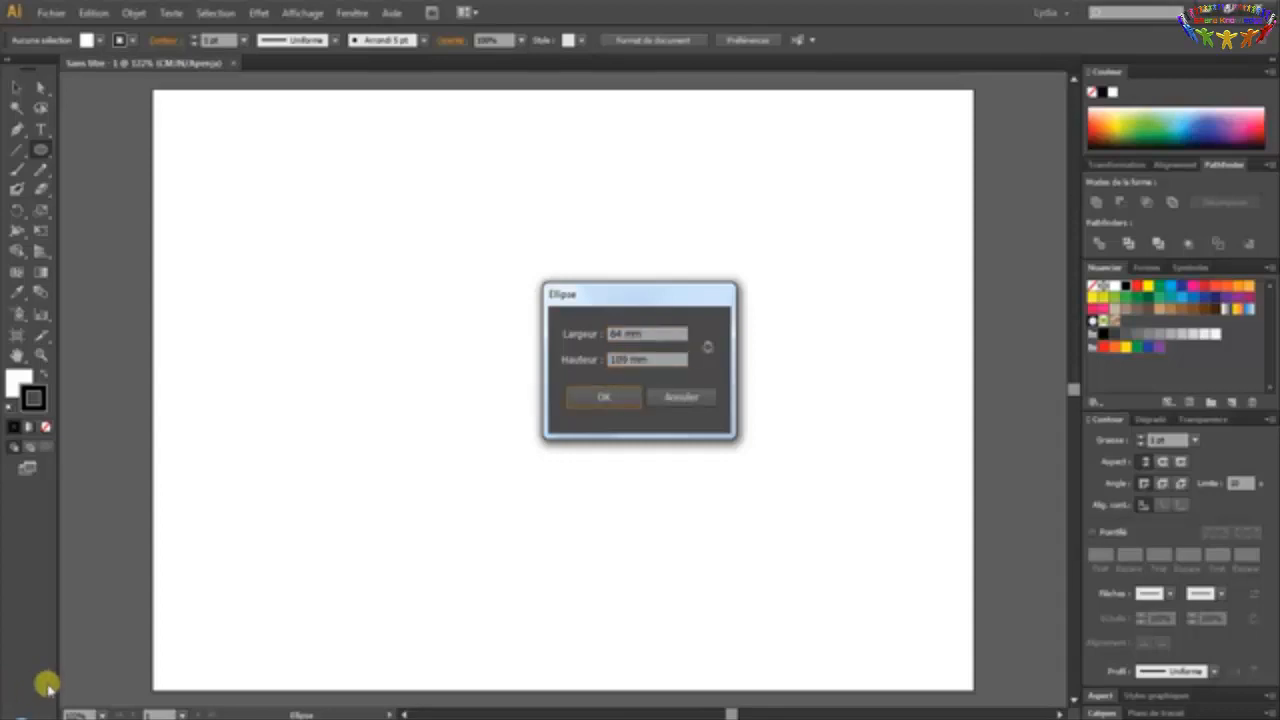
click(601, 399)
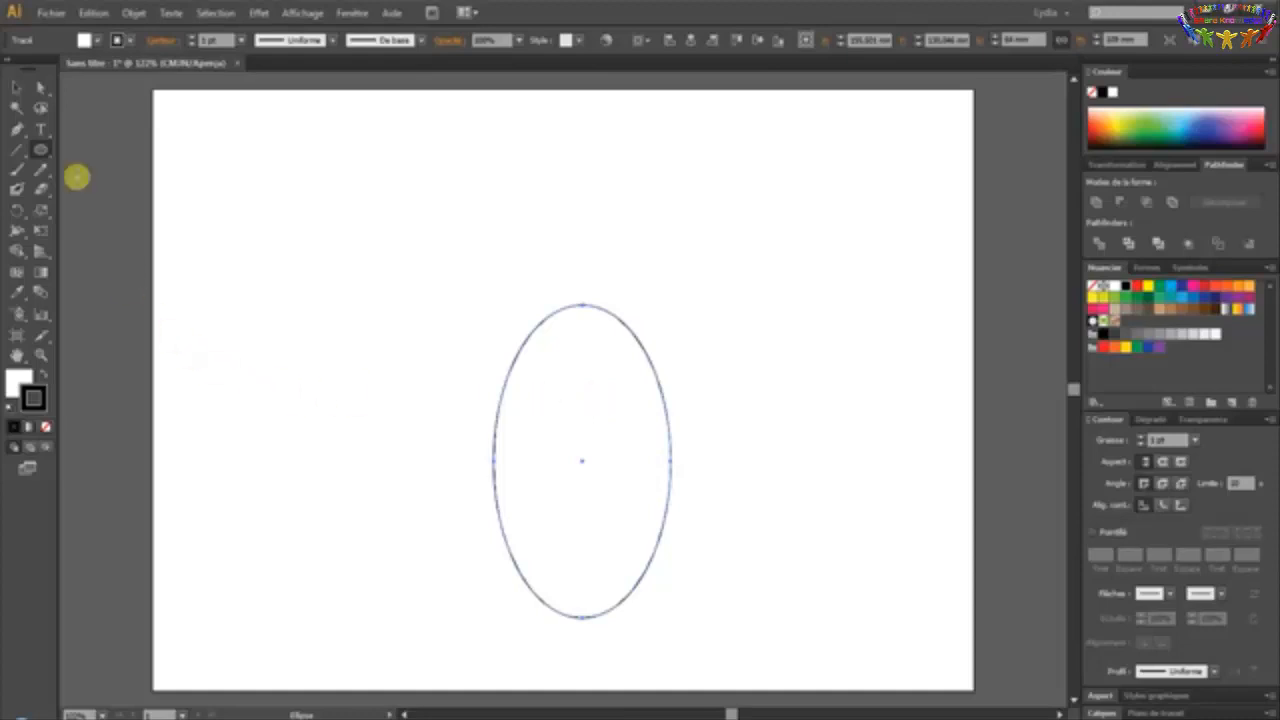
Centre the ellipse horizontally and vertically on the artboard
click(17, 87)
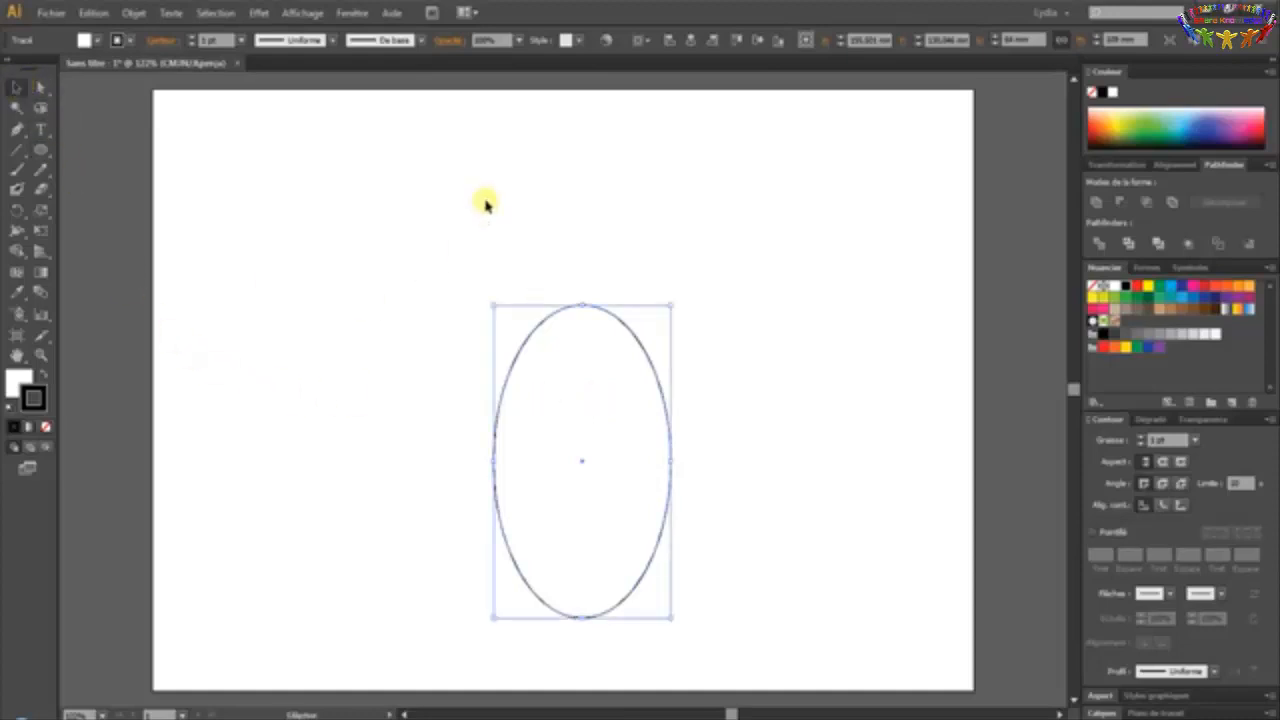
click(691, 40)
click(756, 39)
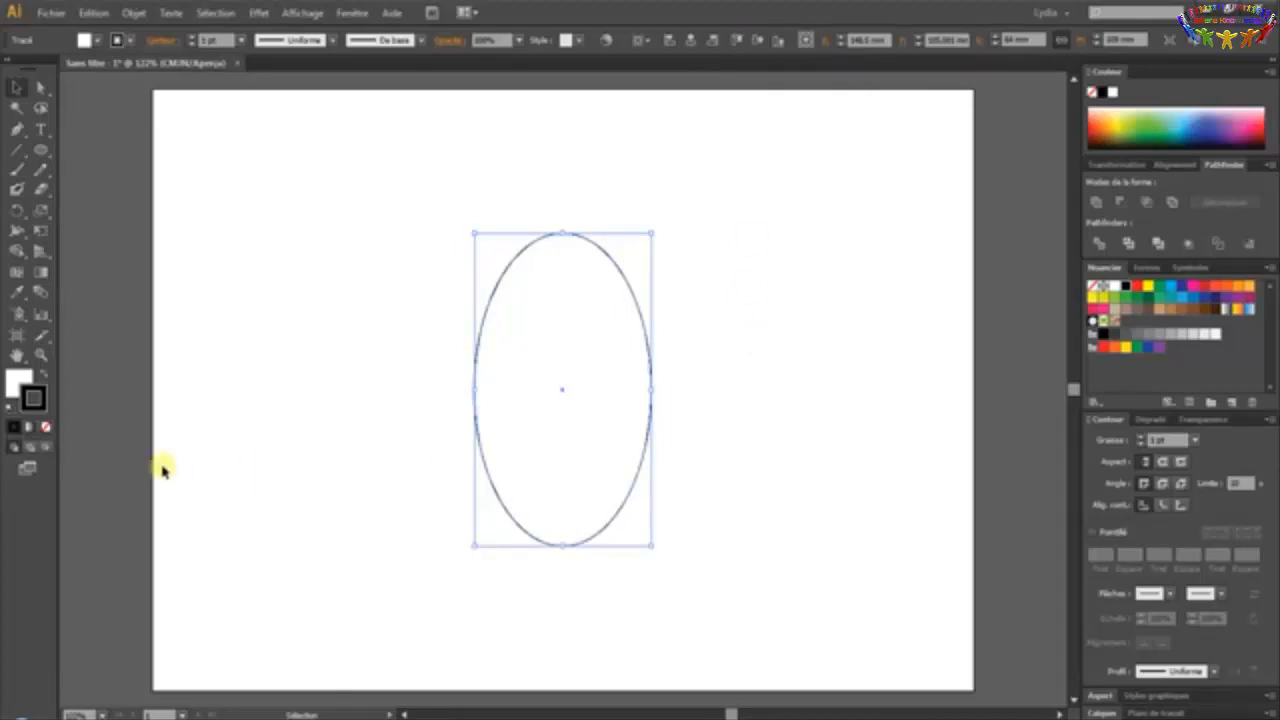
Set the ellipse's fill to the dark grey 2A2A2A
double_click(16, 382)
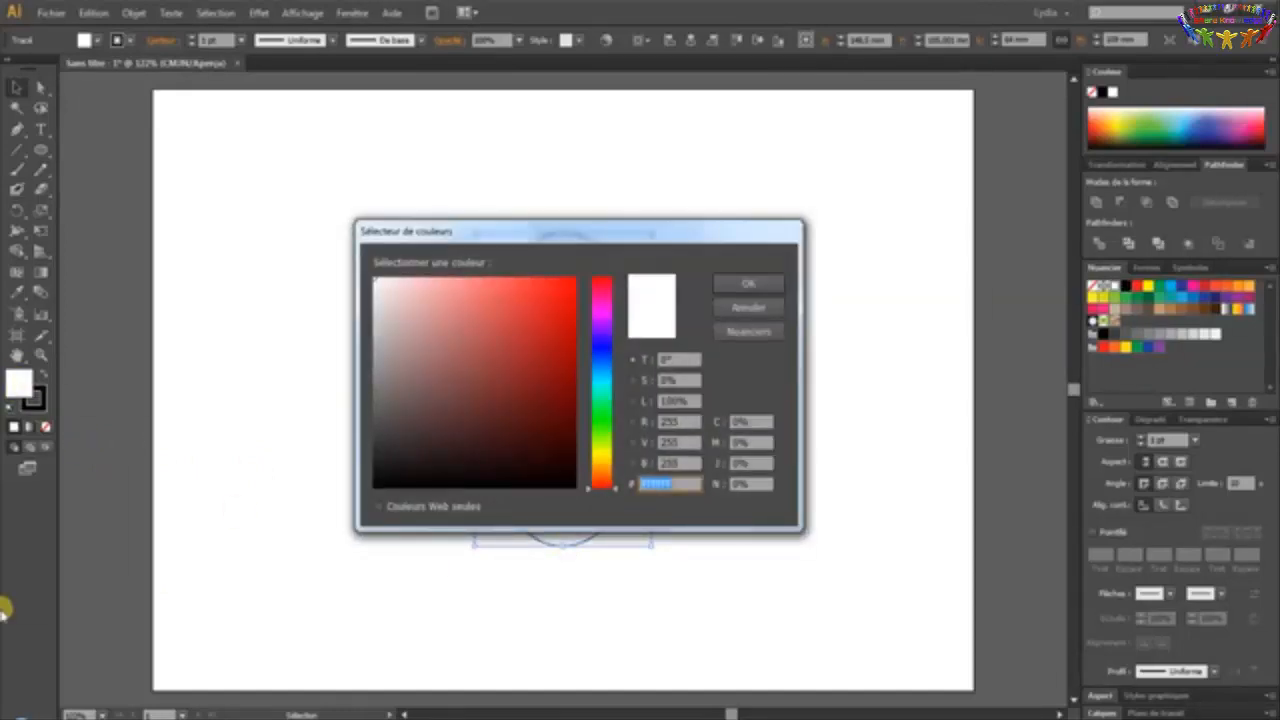
text(2A2A2A)
click(745, 285)
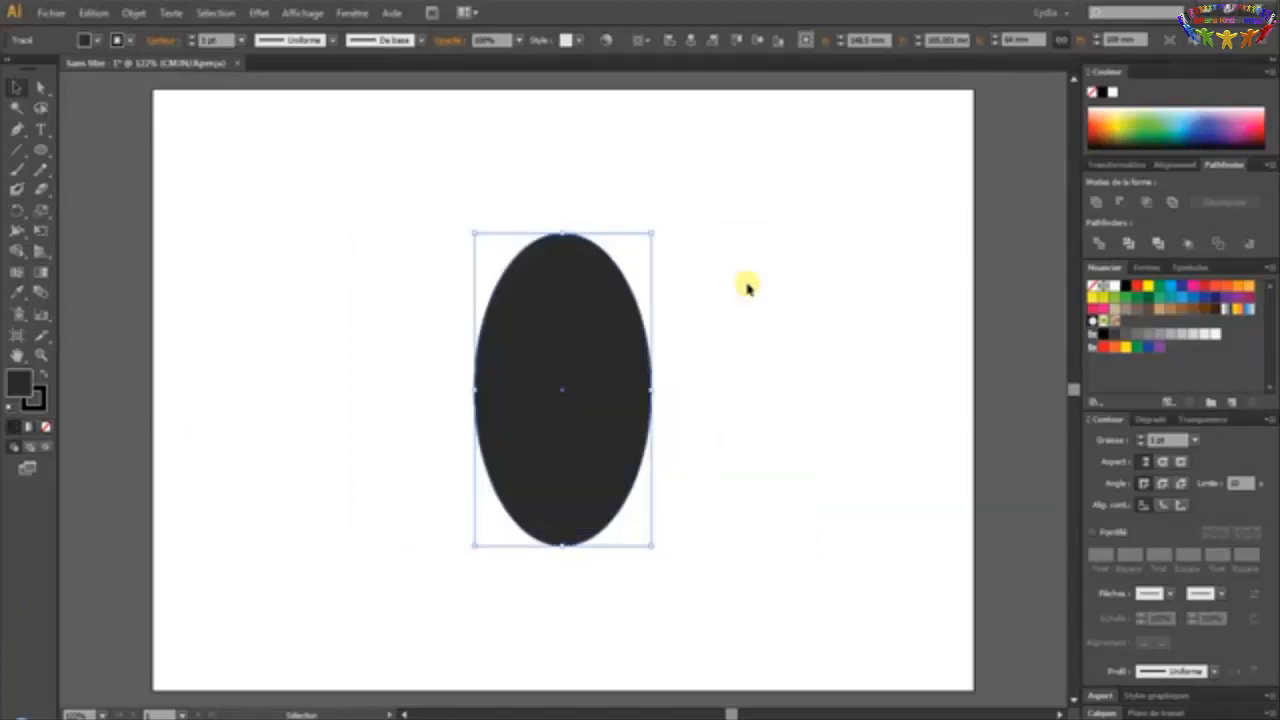
Set the ellipse's stroke colour to black and make the fill the active colour attribute
double_click(36, 403)
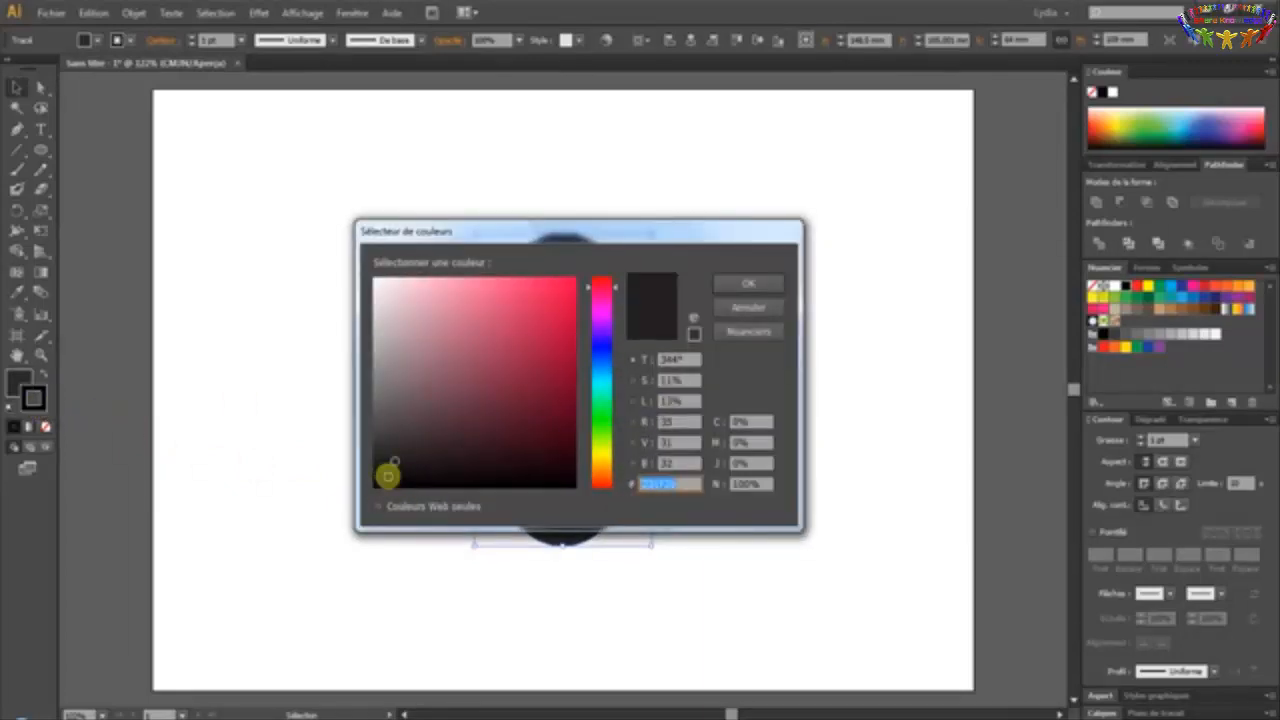
drag(388, 476, 372, 492)
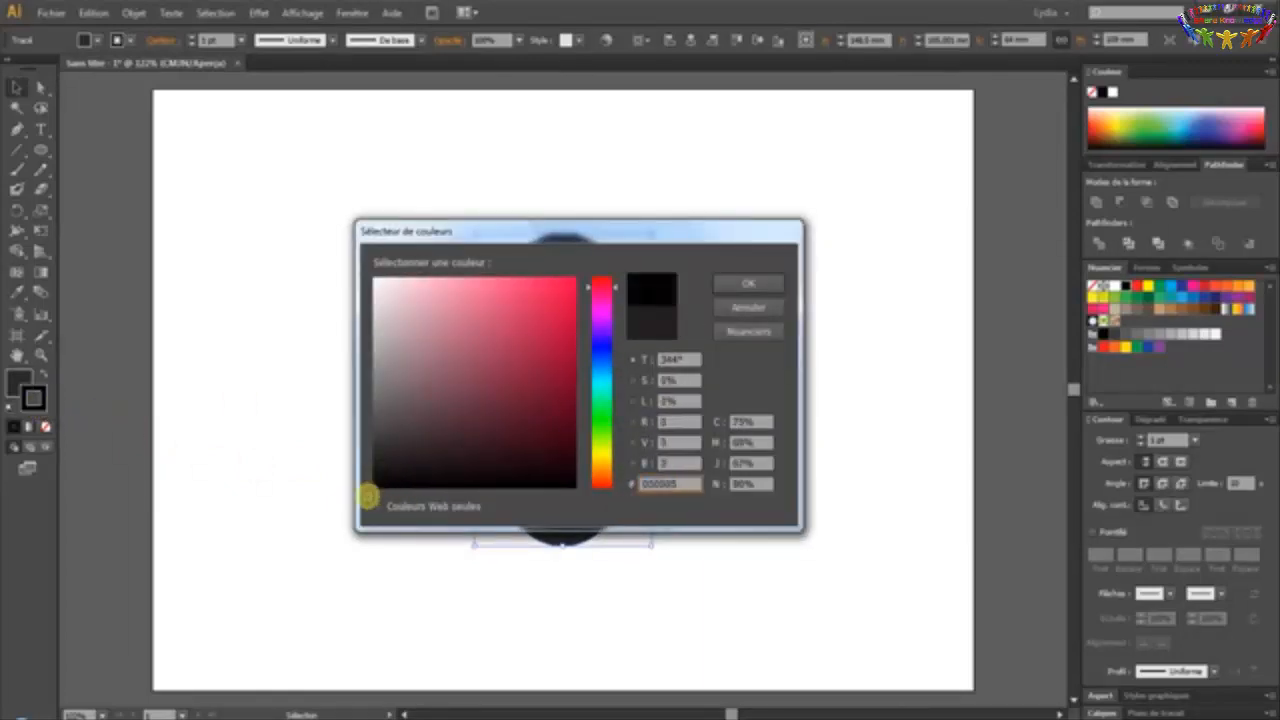
click(724, 294)
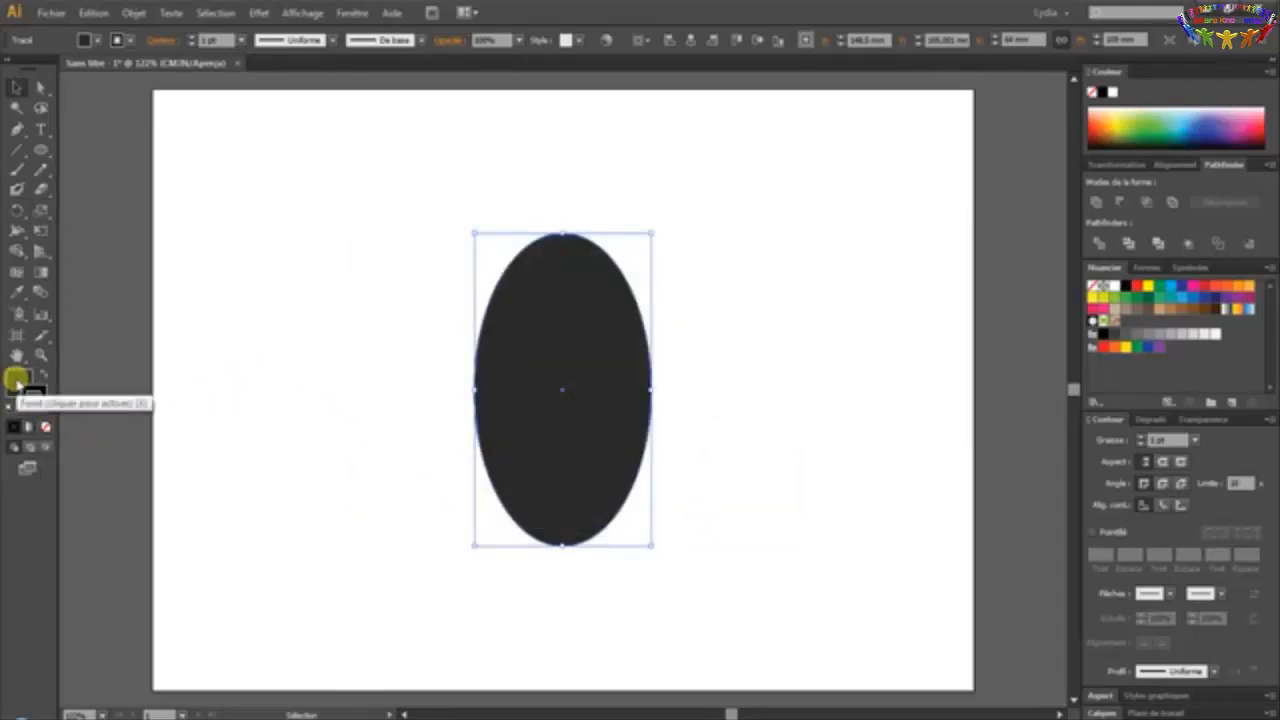
click(17, 381)
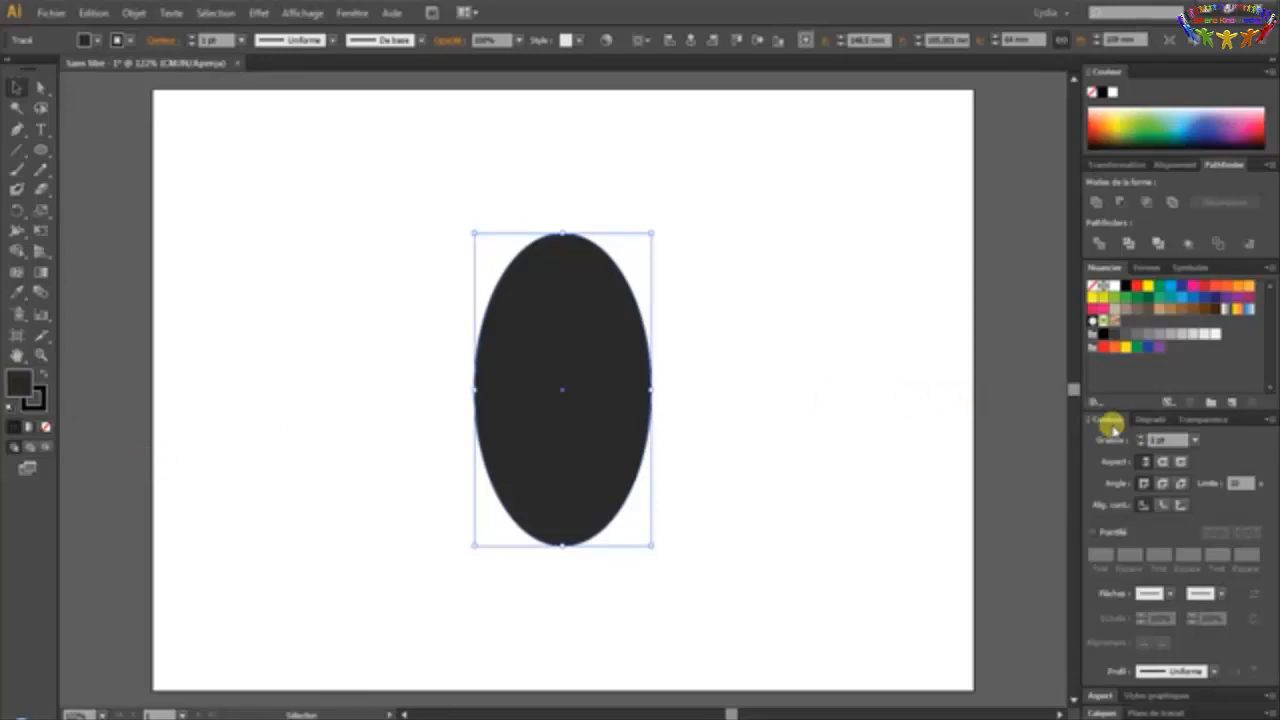
Set the ellipse's stroke weight to 2 pt and deselect it
click(352, 13)
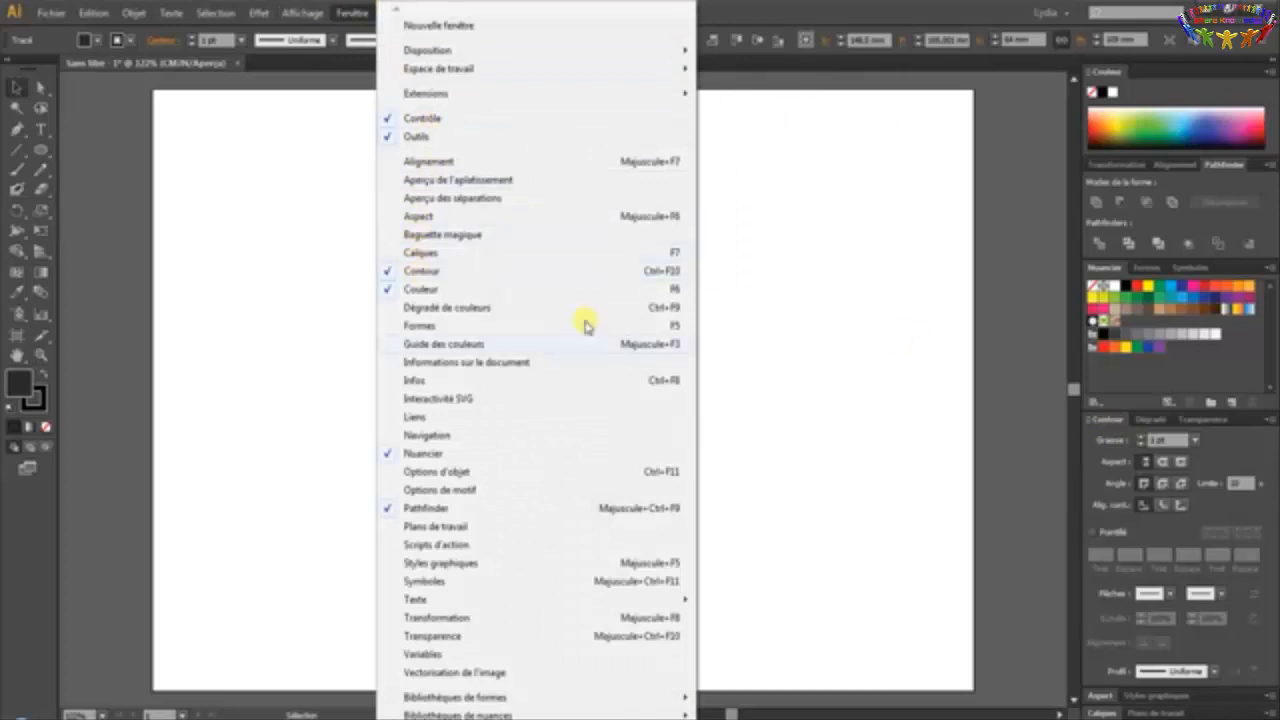
click(1222, 450)
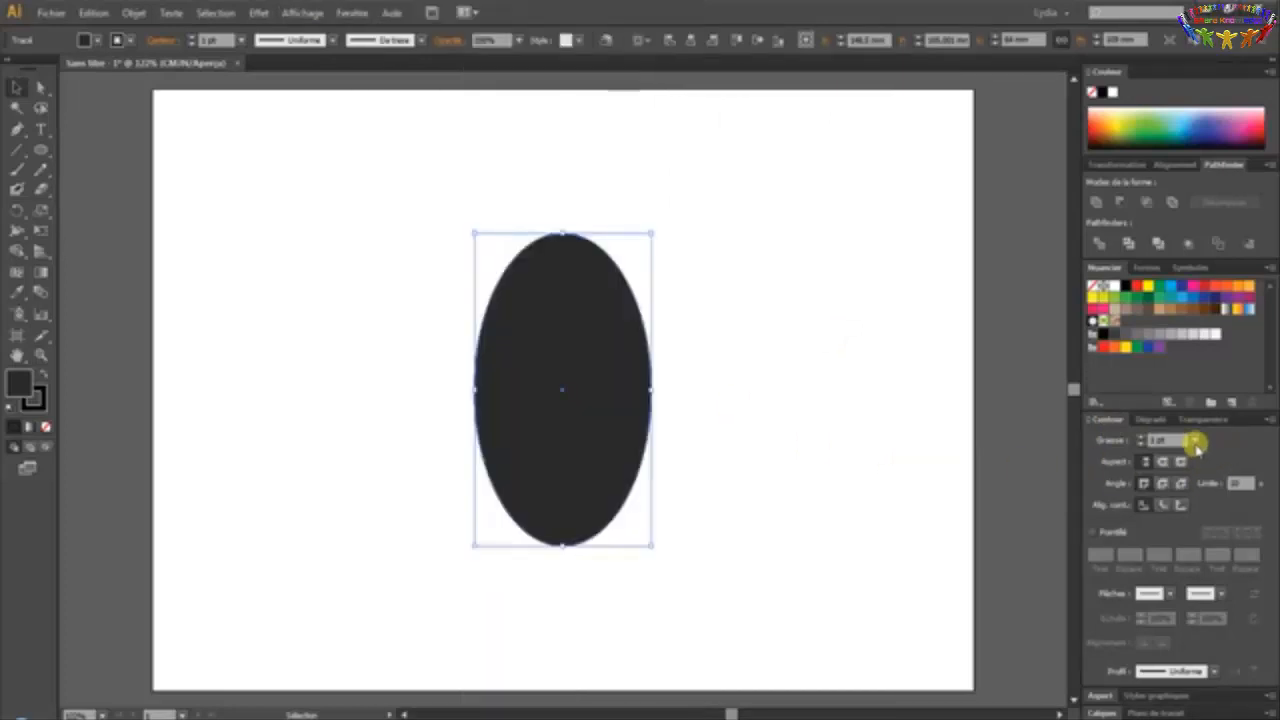
click(1195, 442)
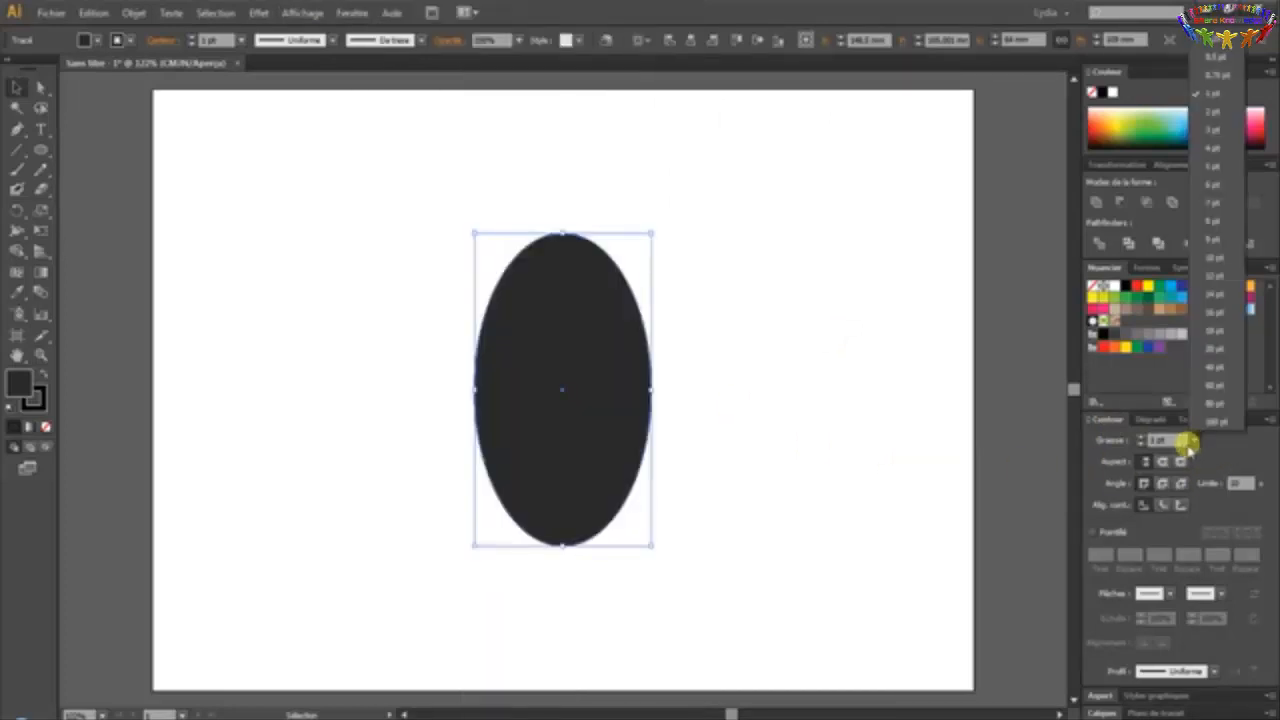
click(1221, 110)
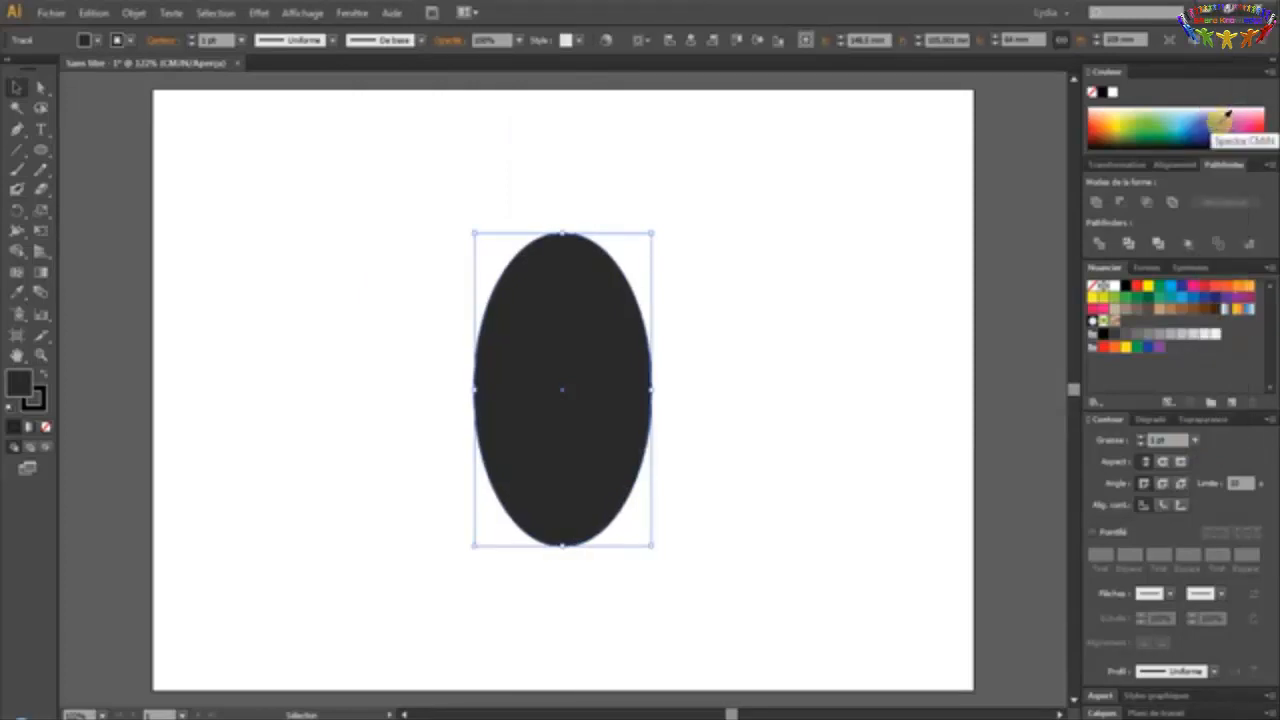
click(725, 318)
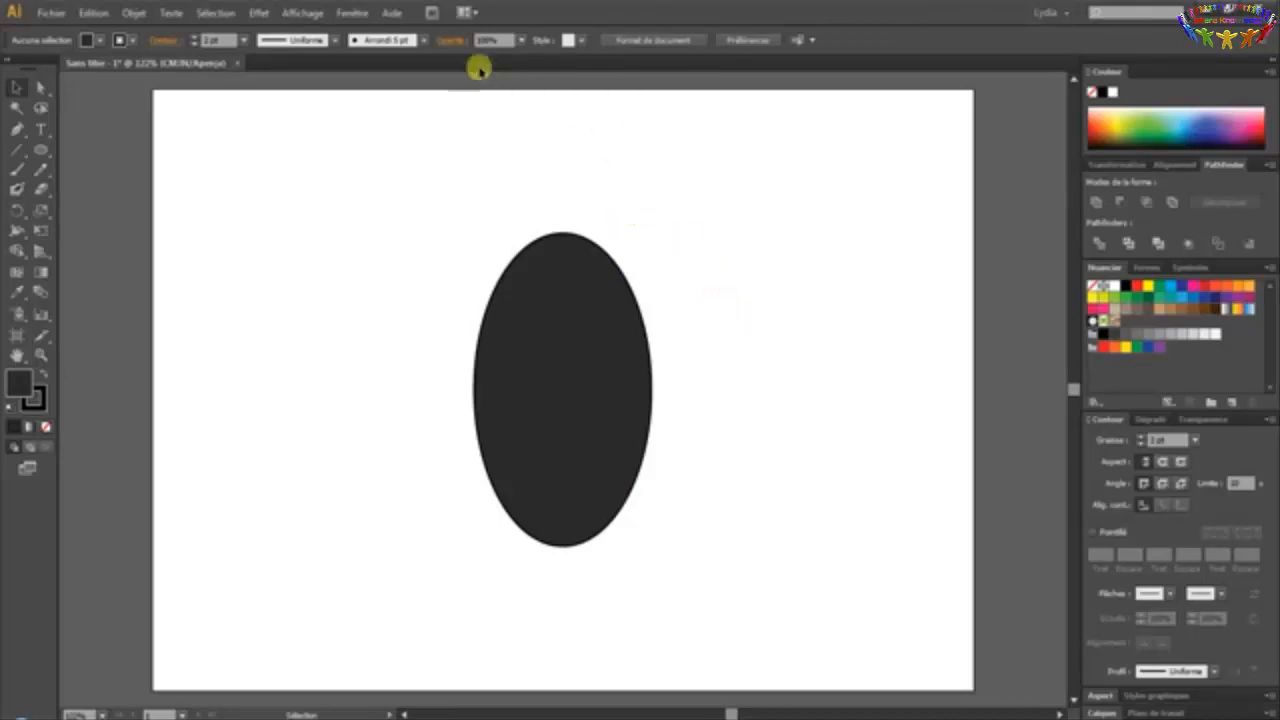
Show the rulers along the edges of the document
click(303, 13)
mouse_move(350, 13)
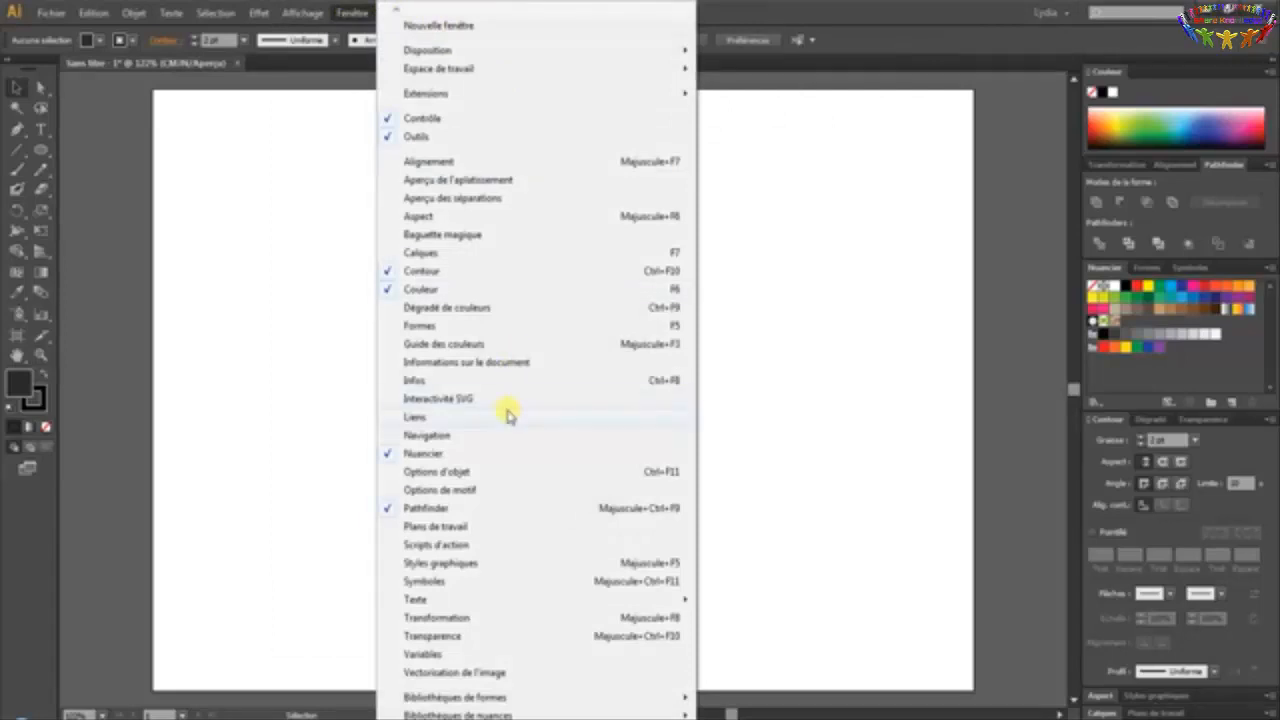
mouse_move(302, 12)
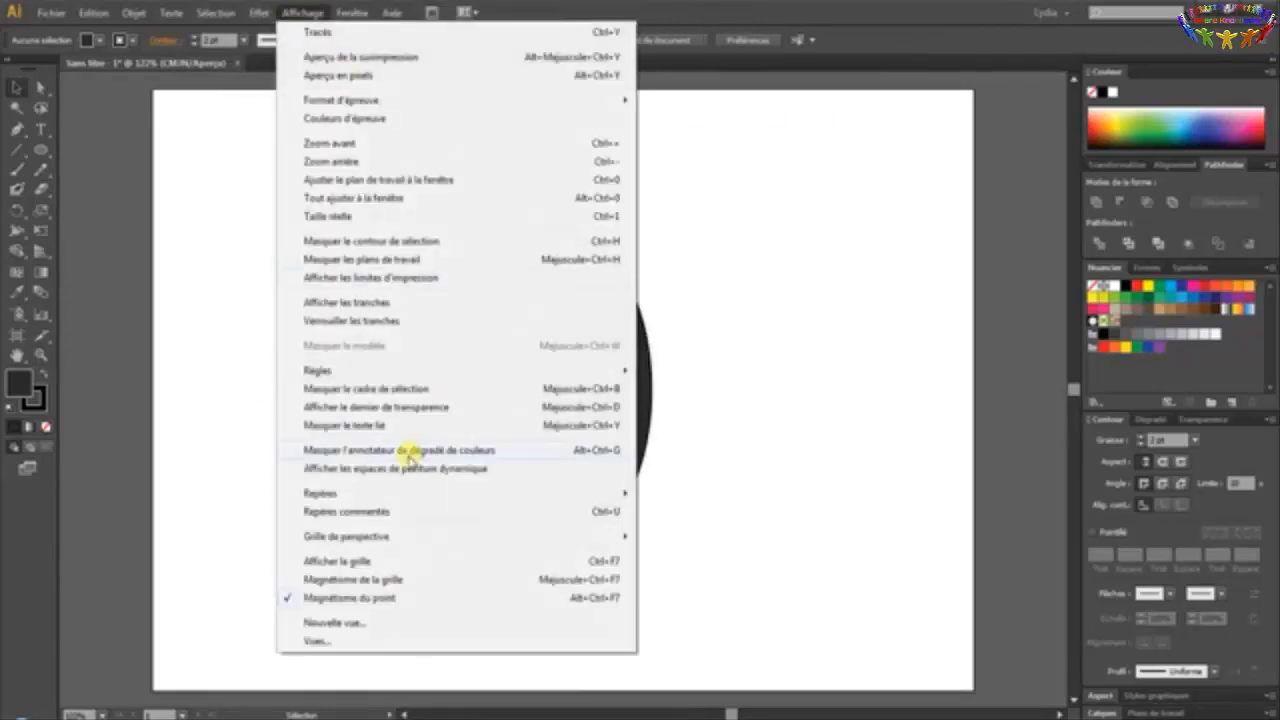
mouse_move(382, 372)
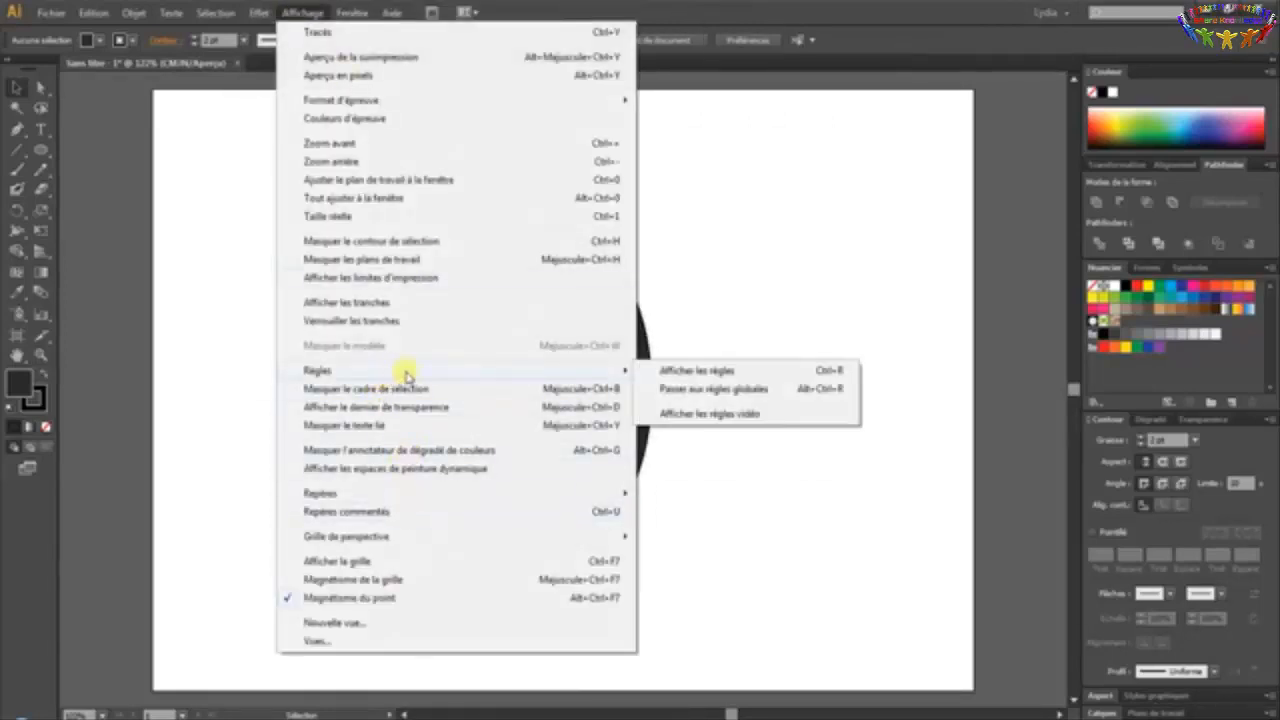
click(679, 374)
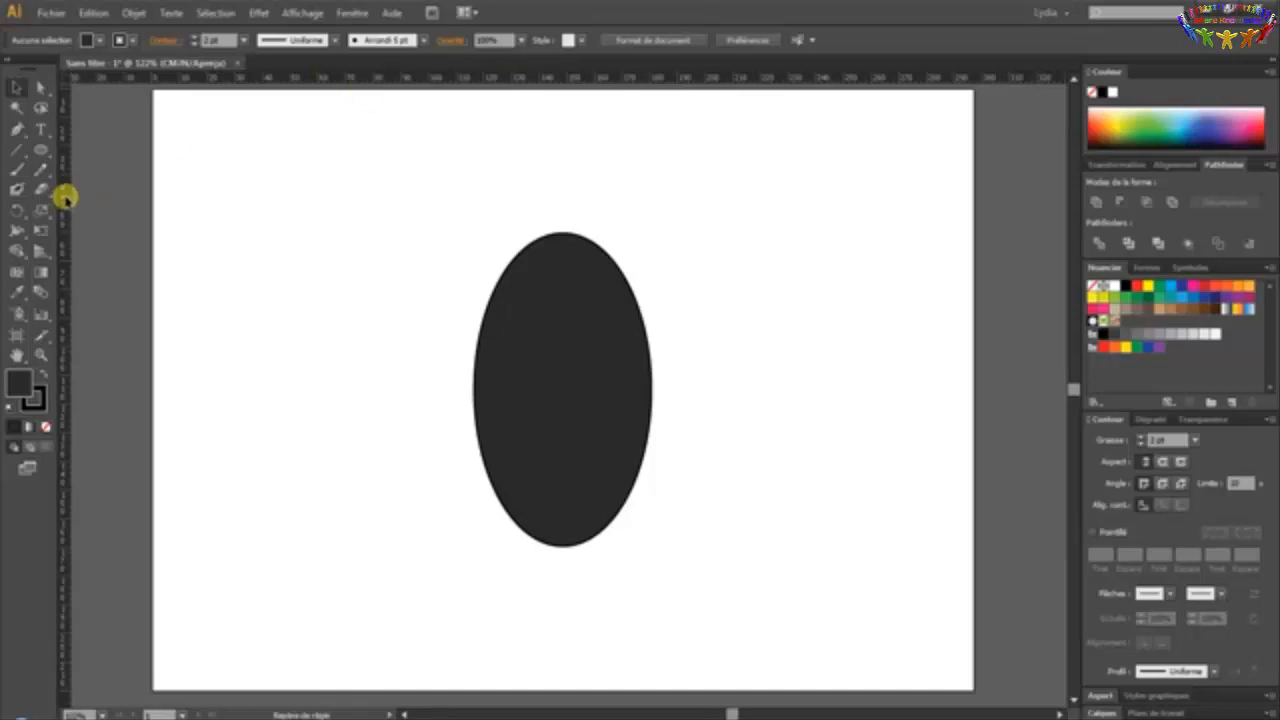
Add a vertical guide, centre it horizontally on the artboard through the ellipse's middle, and deselect it
drag(64, 198, 259, 198)
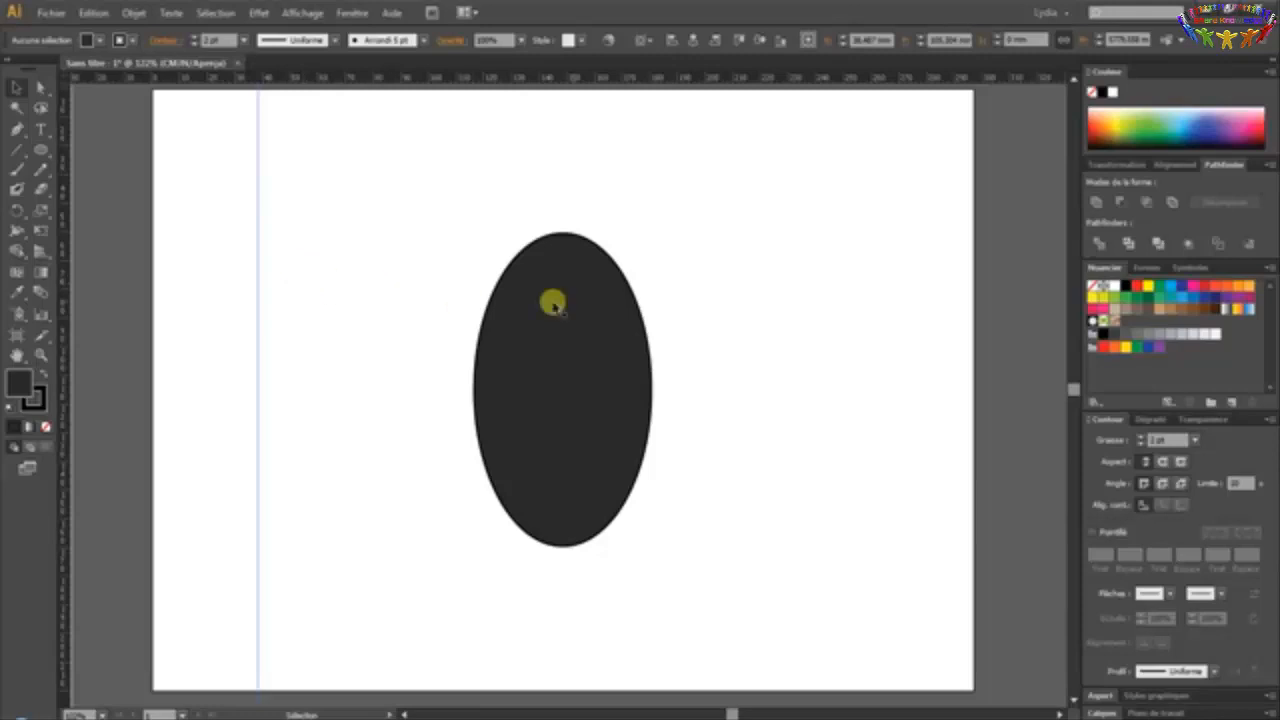
click(698, 42)
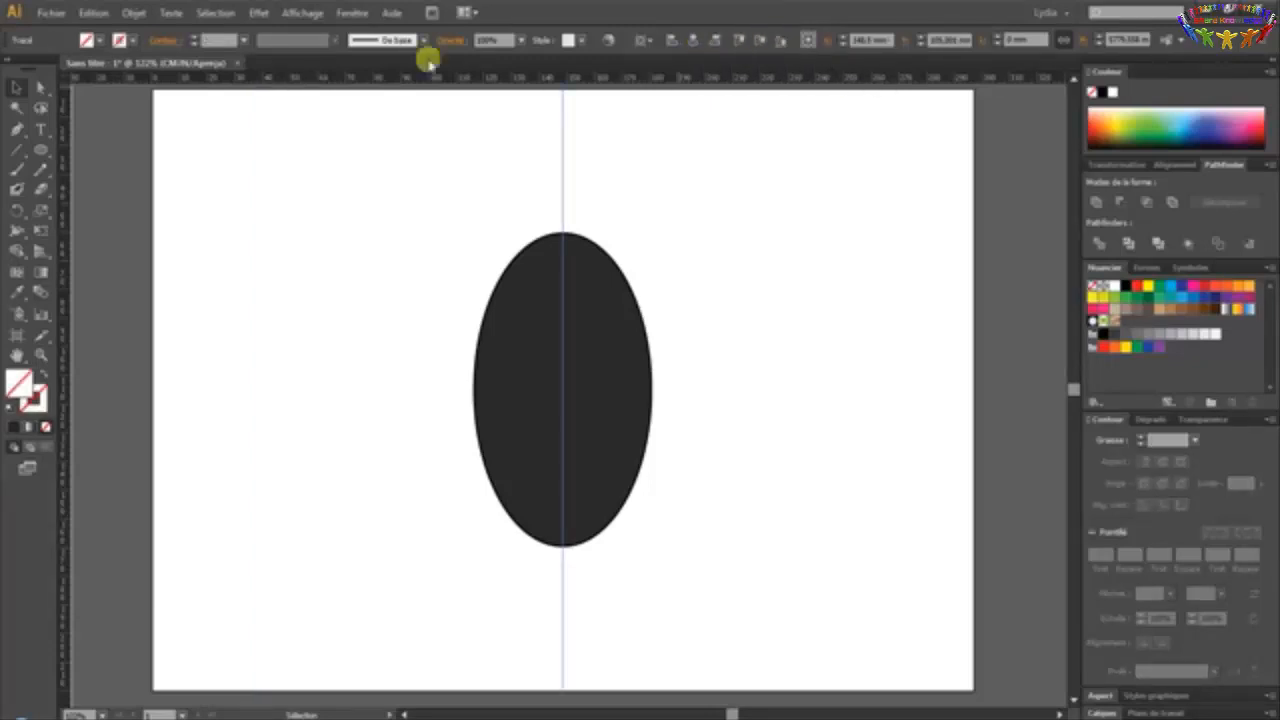
click(96, 12)
click(100, 32)
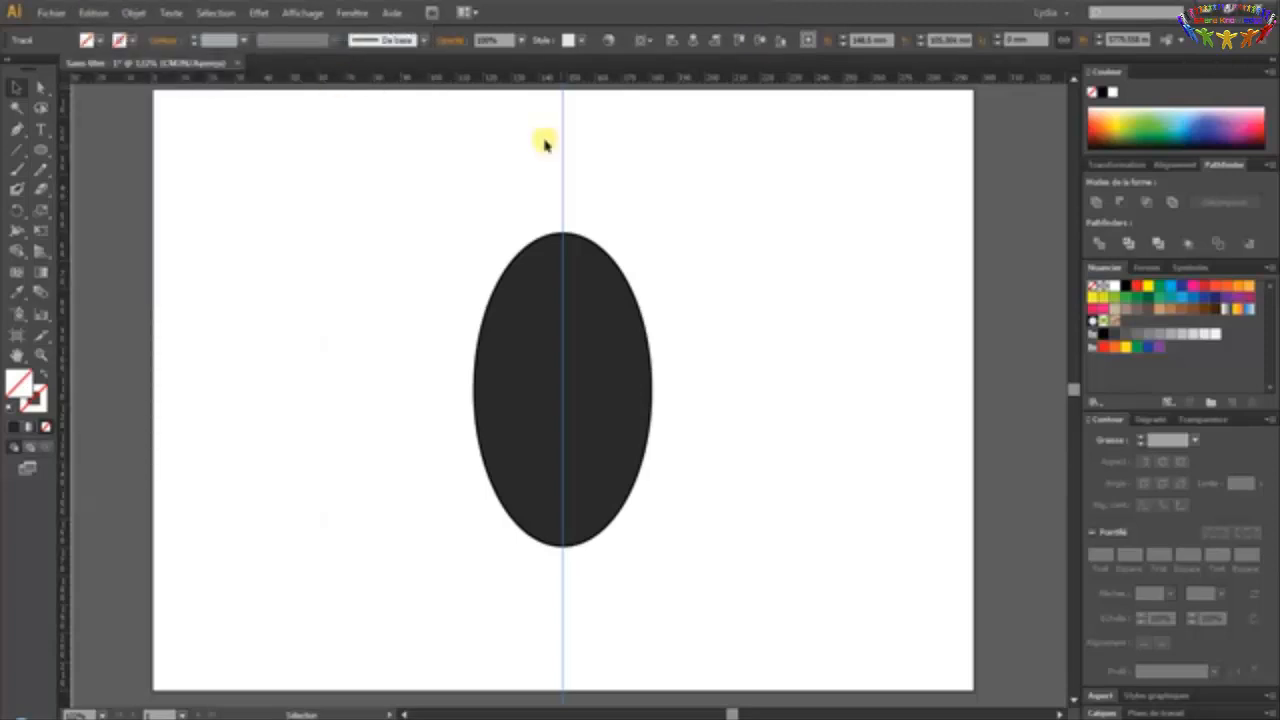
click(670, 175)
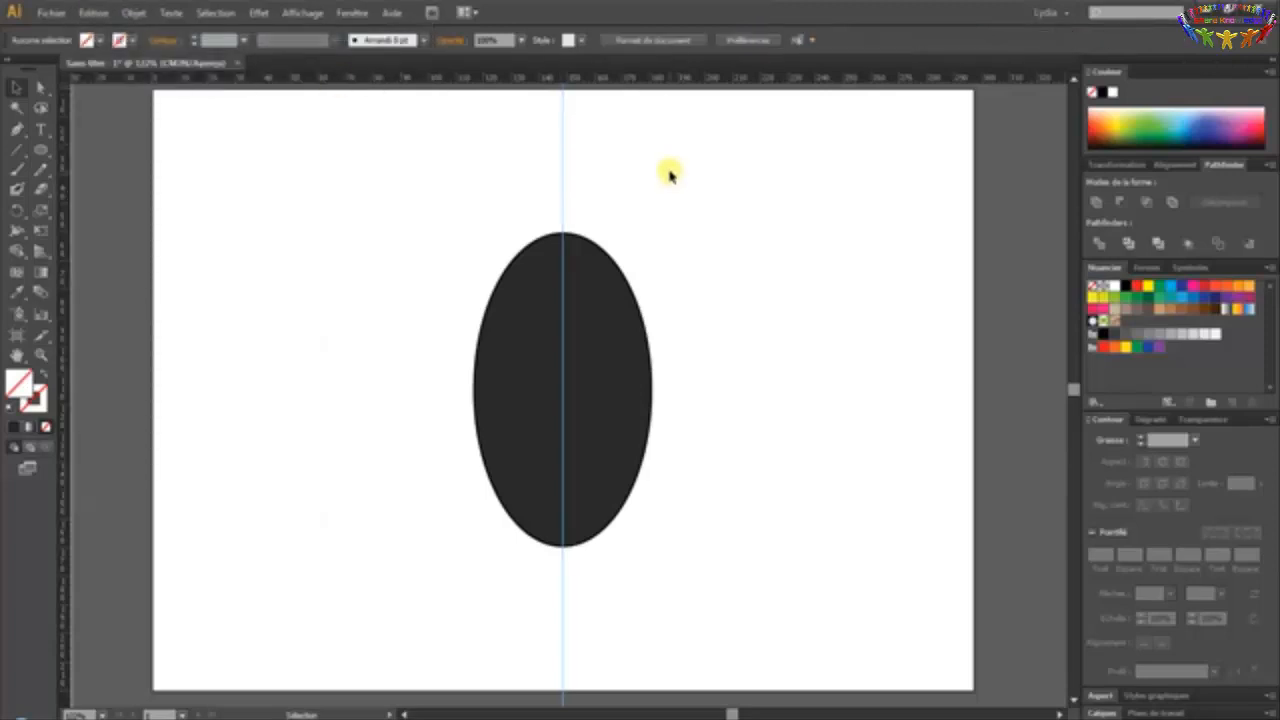
Draw a 10 mm by 10 mm circle on the blank area left of the large ellipse's upper part
click(597, 350)
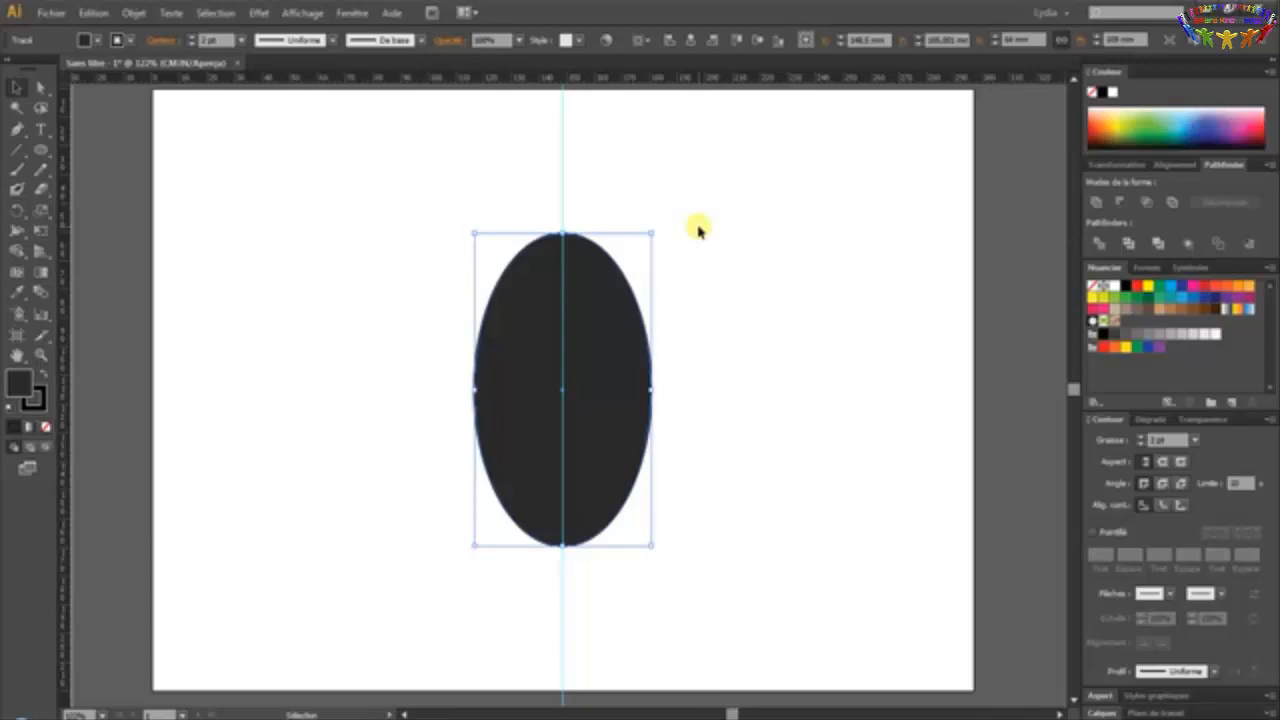
click(41, 355)
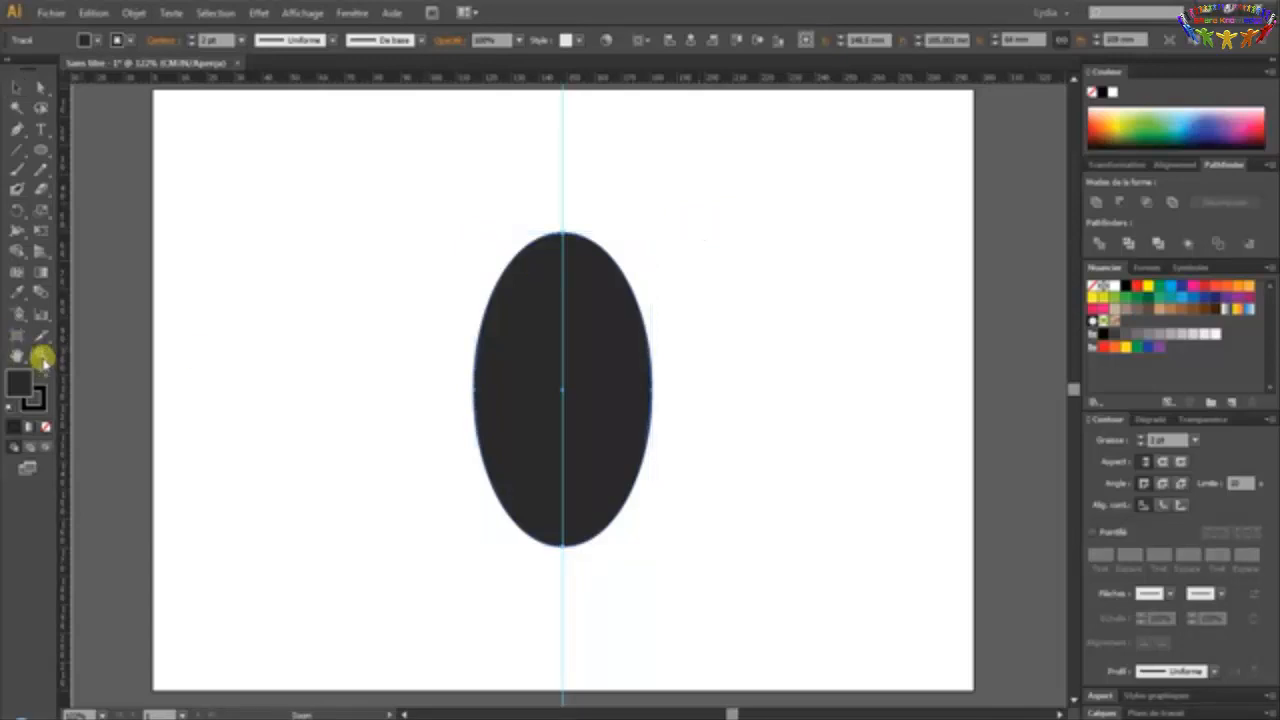
drag(442, 188, 702, 591)
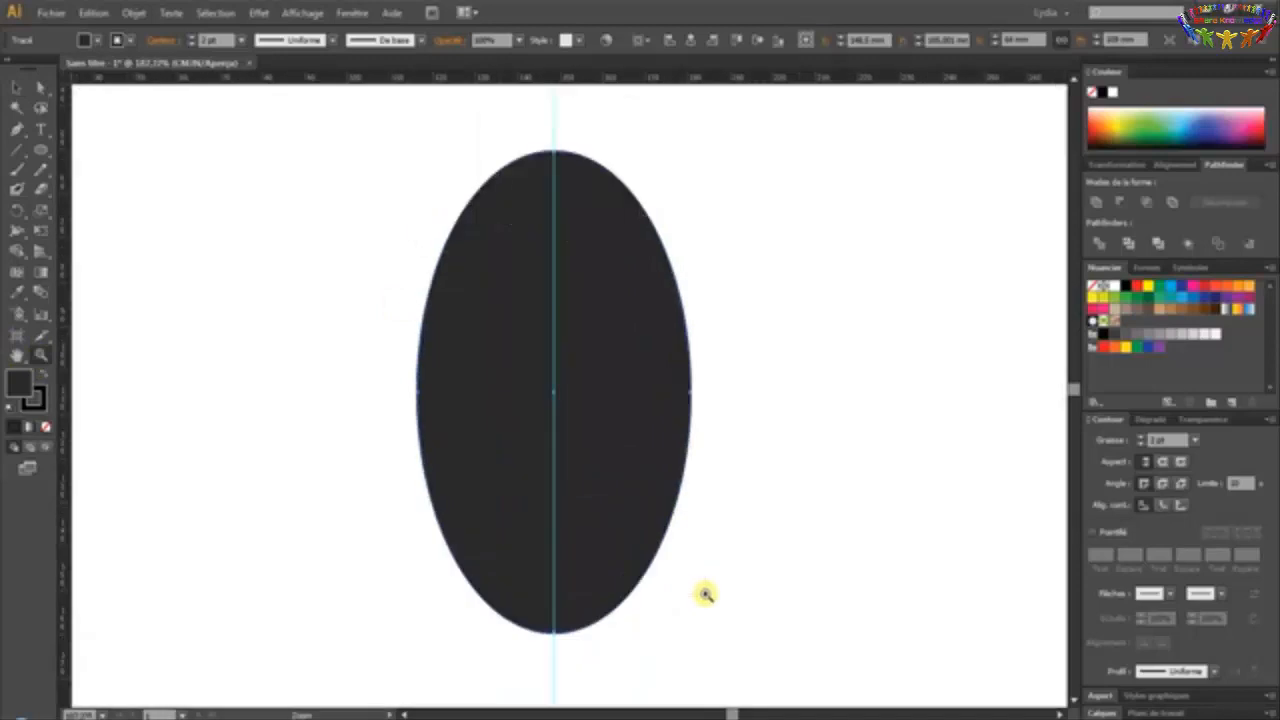
click(40, 149)
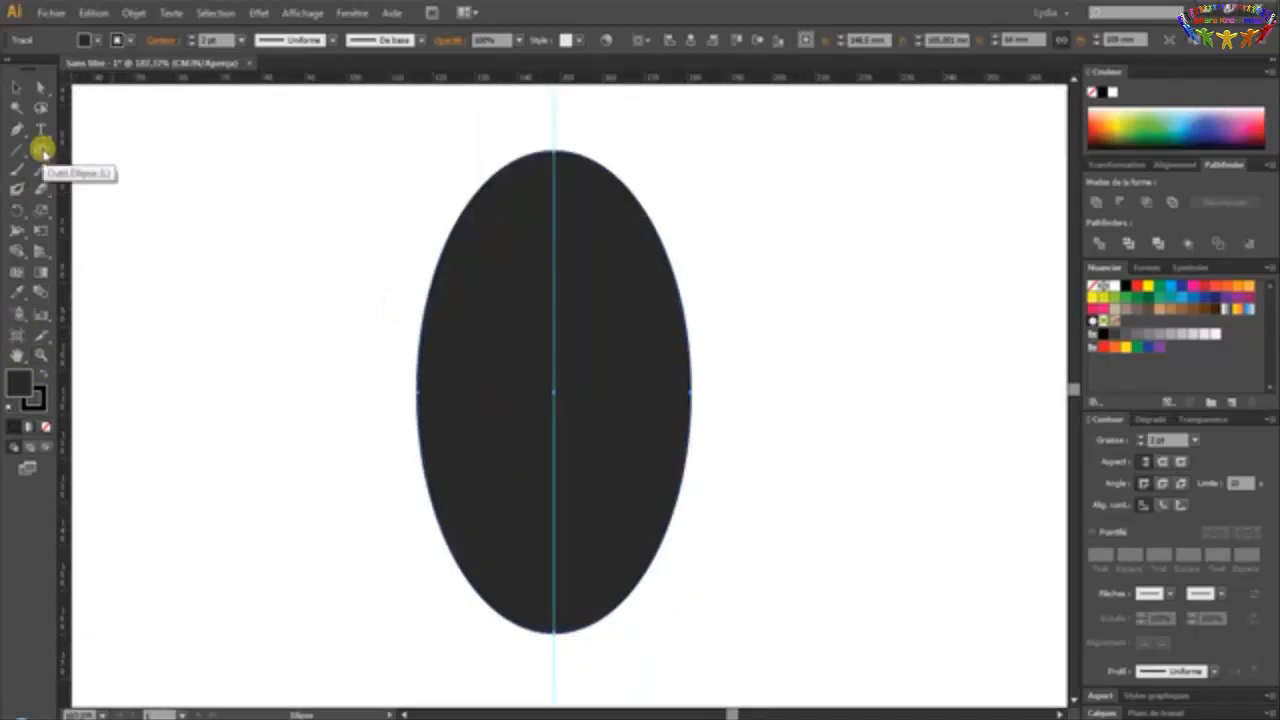
click(367, 238)
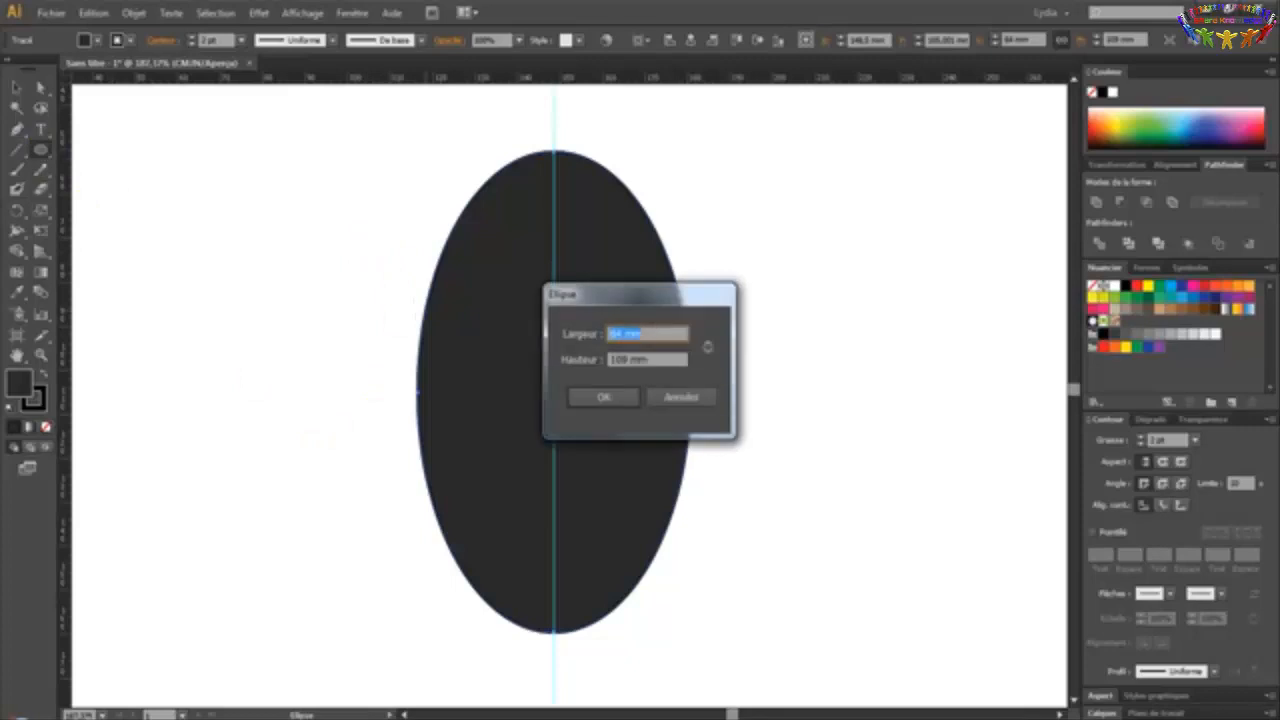
text(10)
key(Tab)
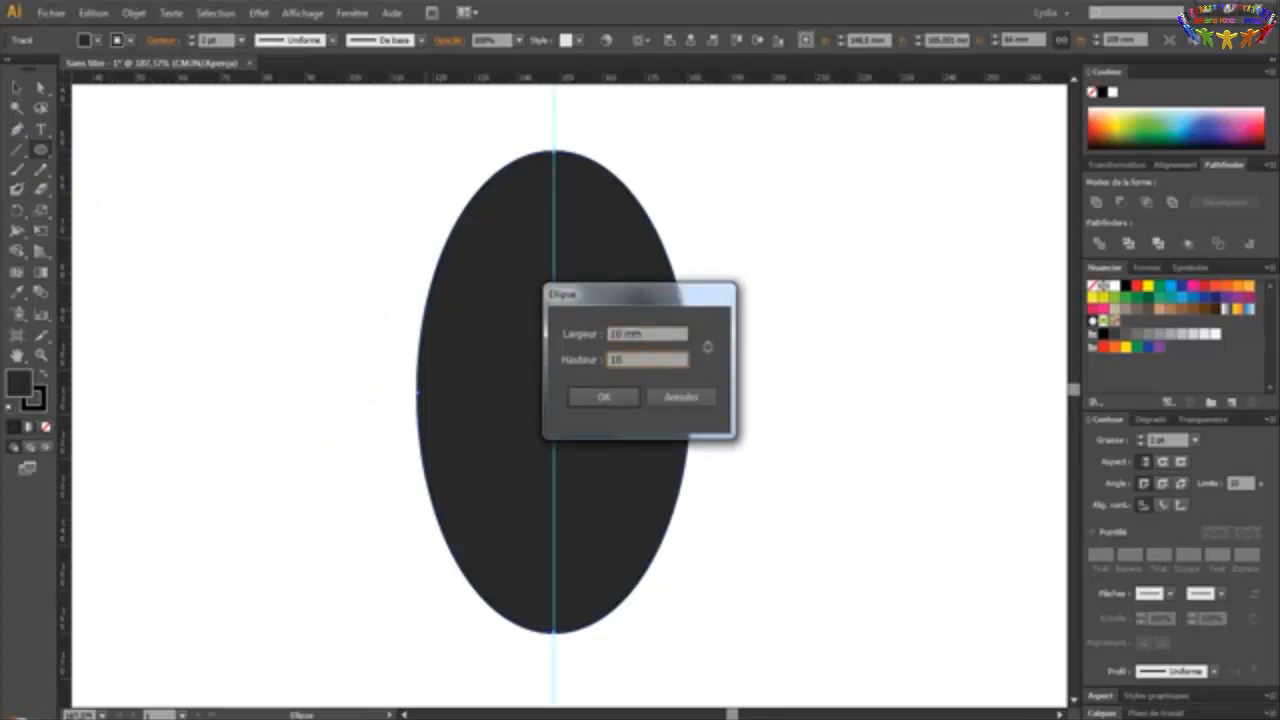
click(590, 397)
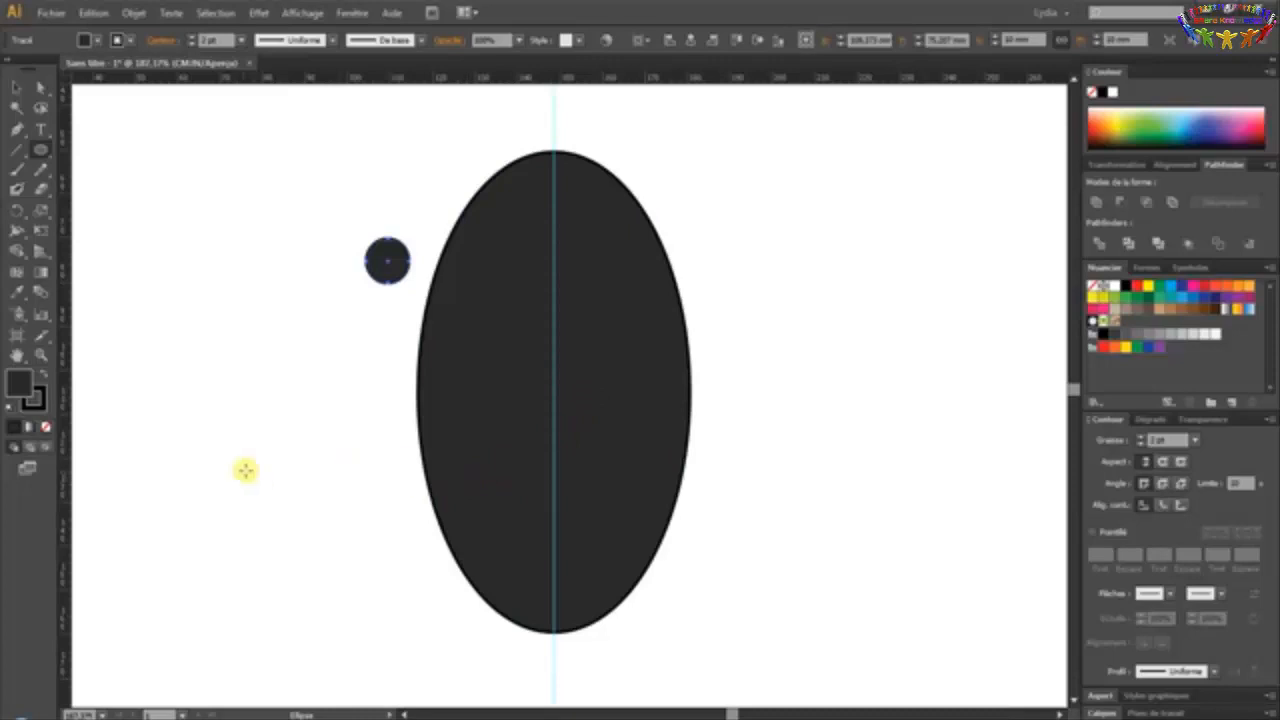
Fill the 10 mm circle with white and move it onto the upper left part of the large ellipse
double_click(20, 382)
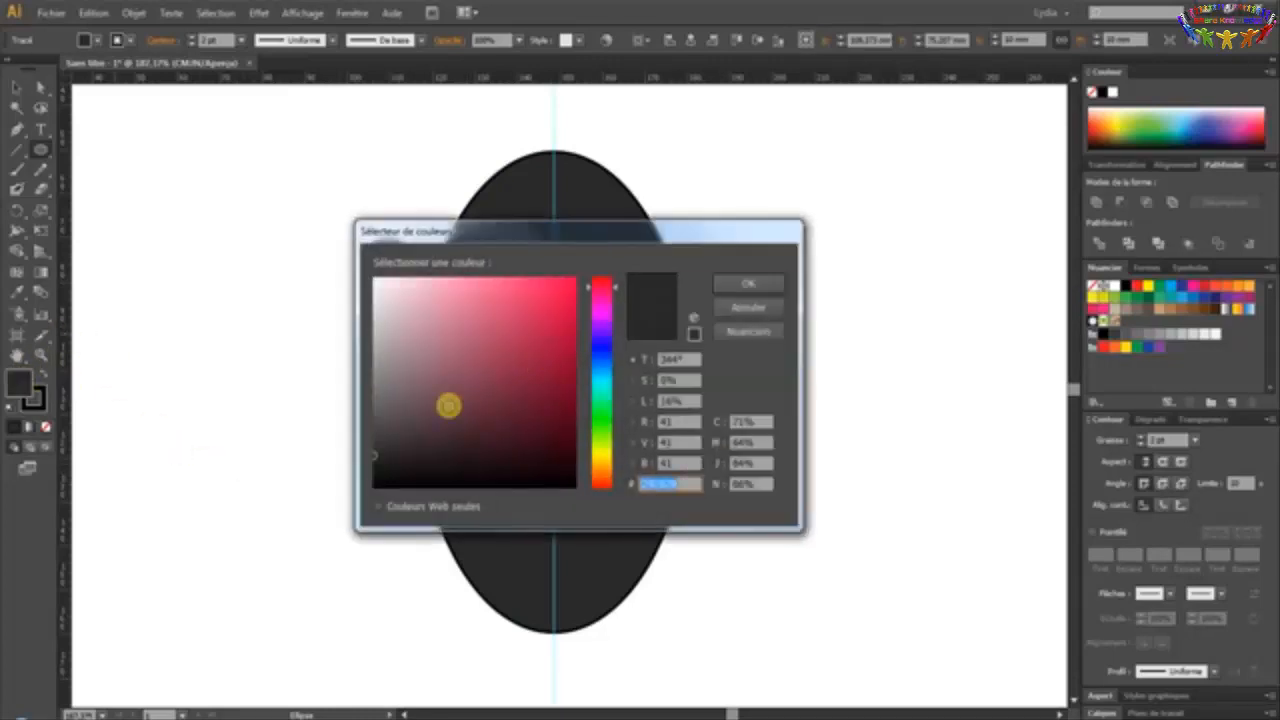
drag(449, 406, 366, 251)
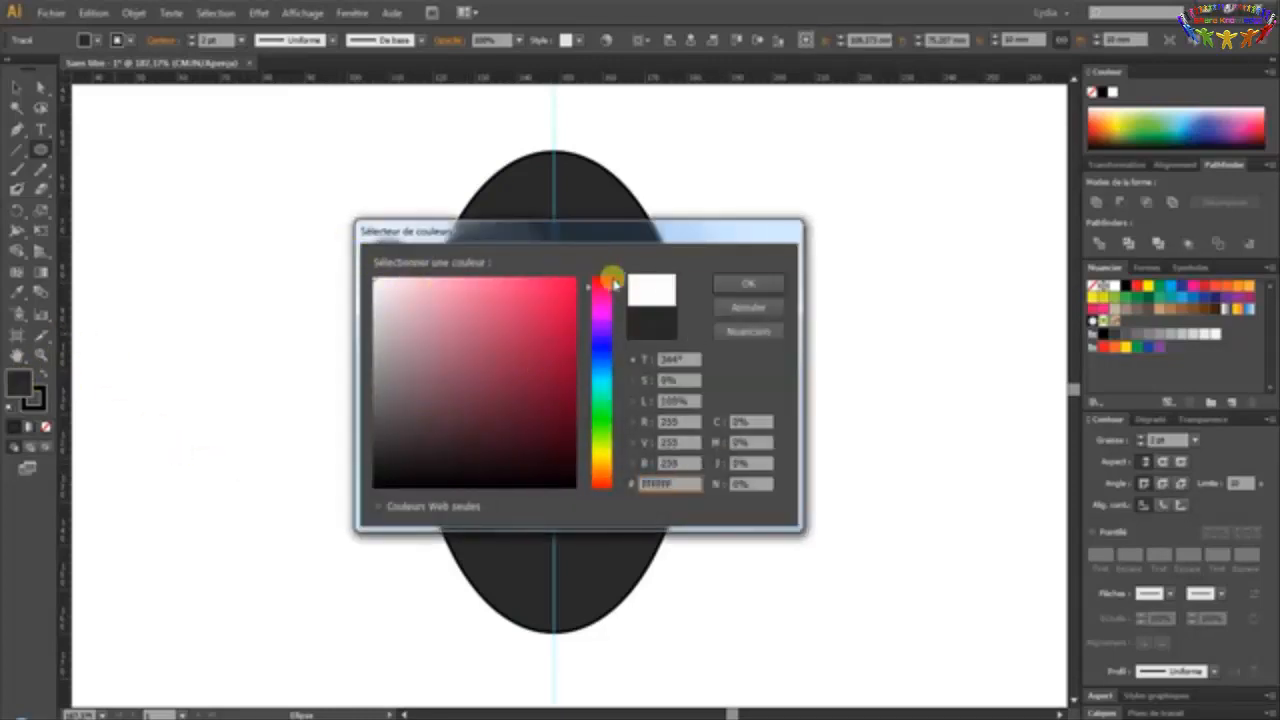
click(722, 279)
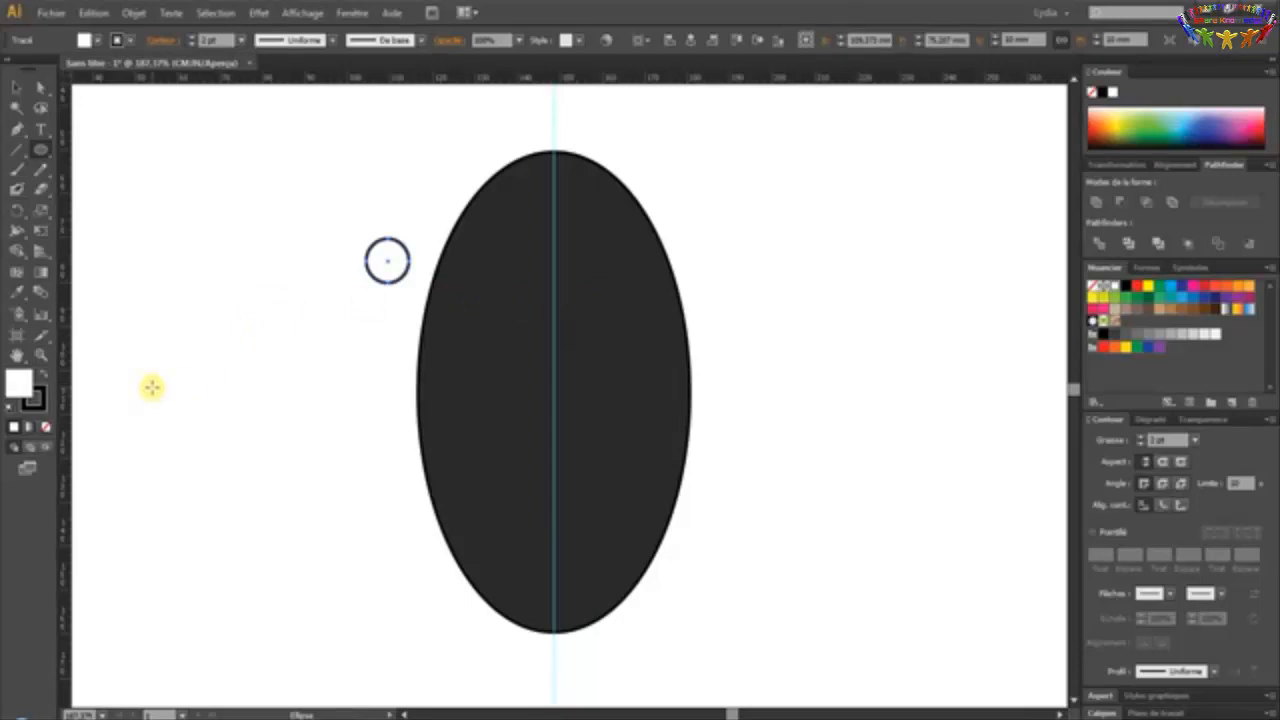
click(17, 88)
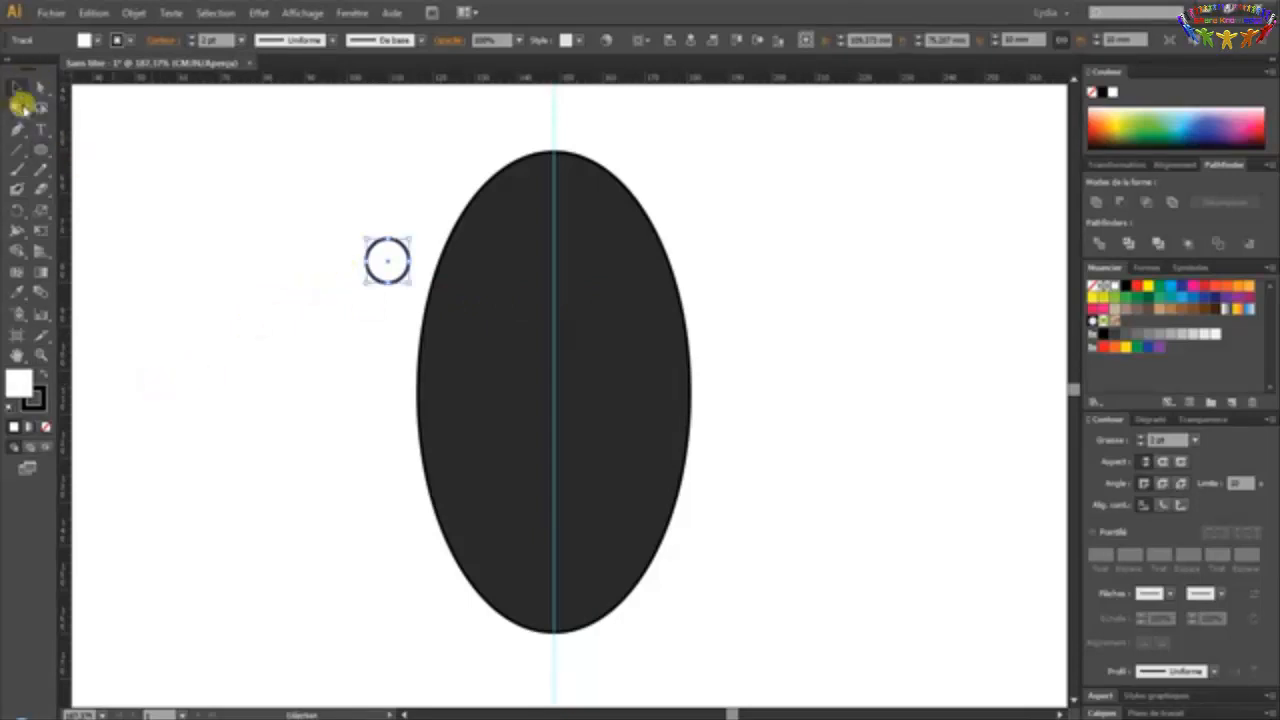
drag(385, 261, 501, 266)
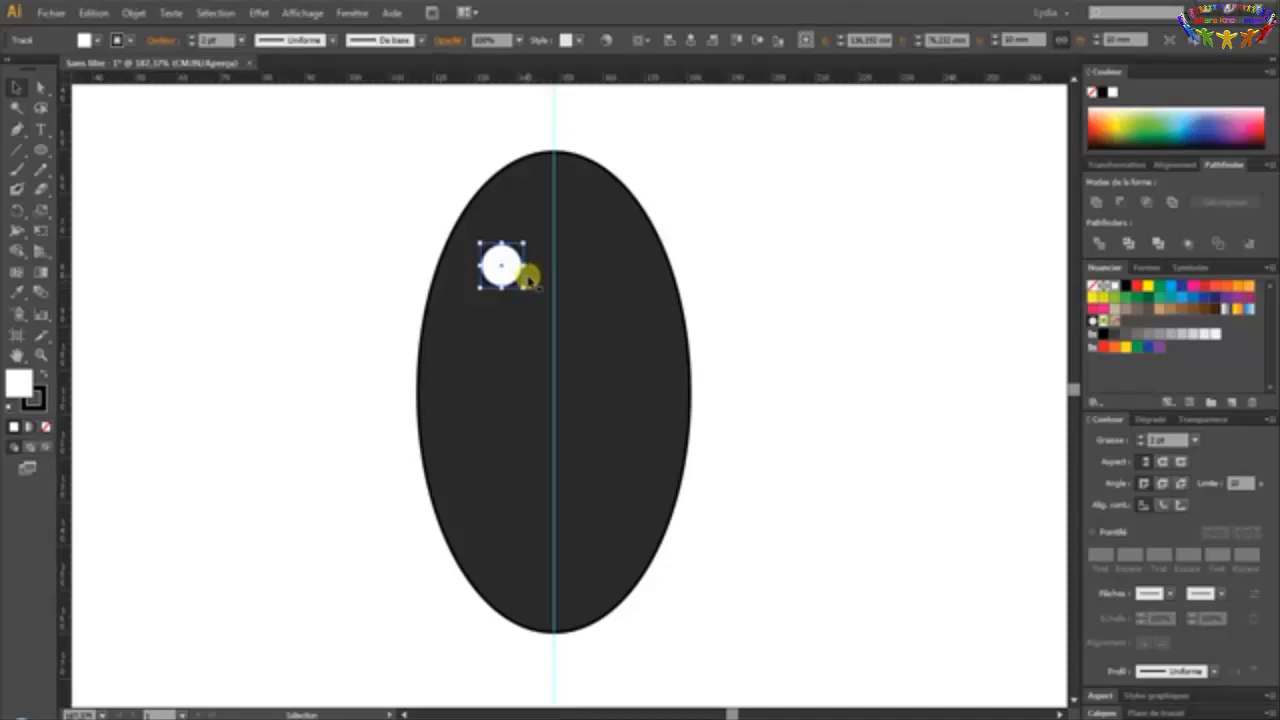
click(37, 152)
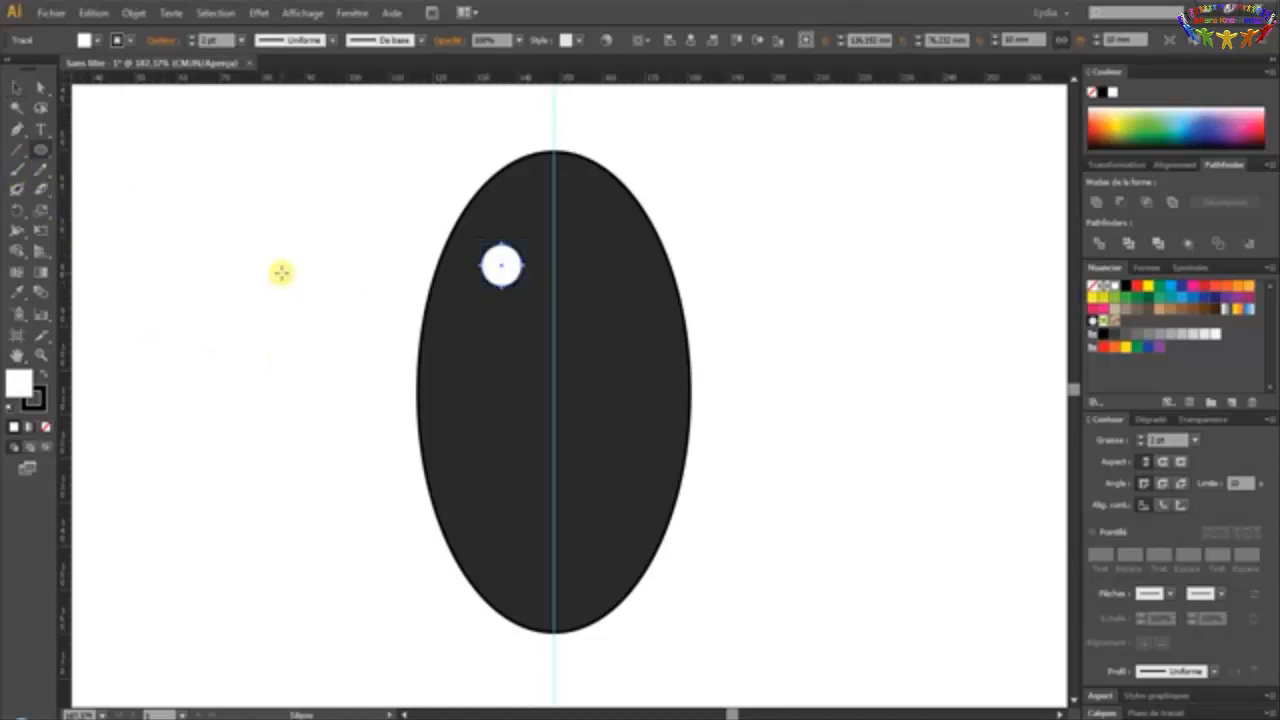
drag(281, 270, 283, 272)
click(93, 12)
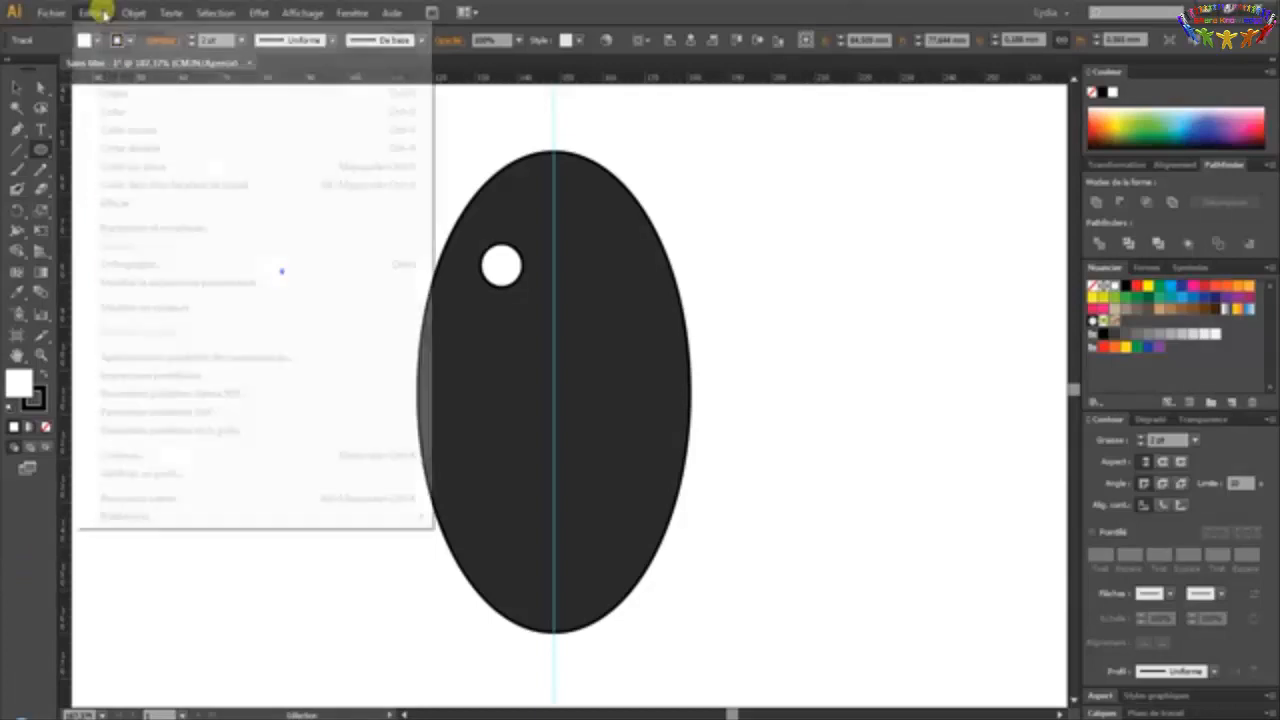
click(115, 31)
Draw a 6 mm by 6 mm circle on the blank area left of the large ellipse
click(290, 280)
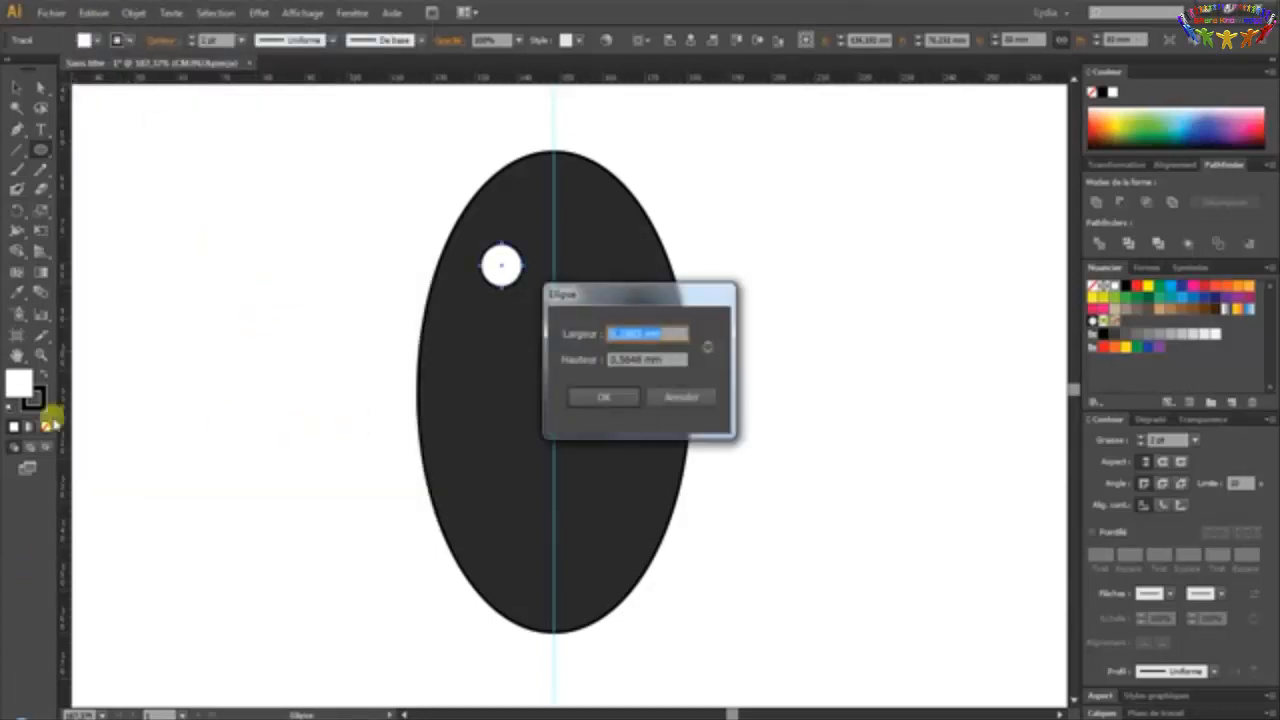
text(6)
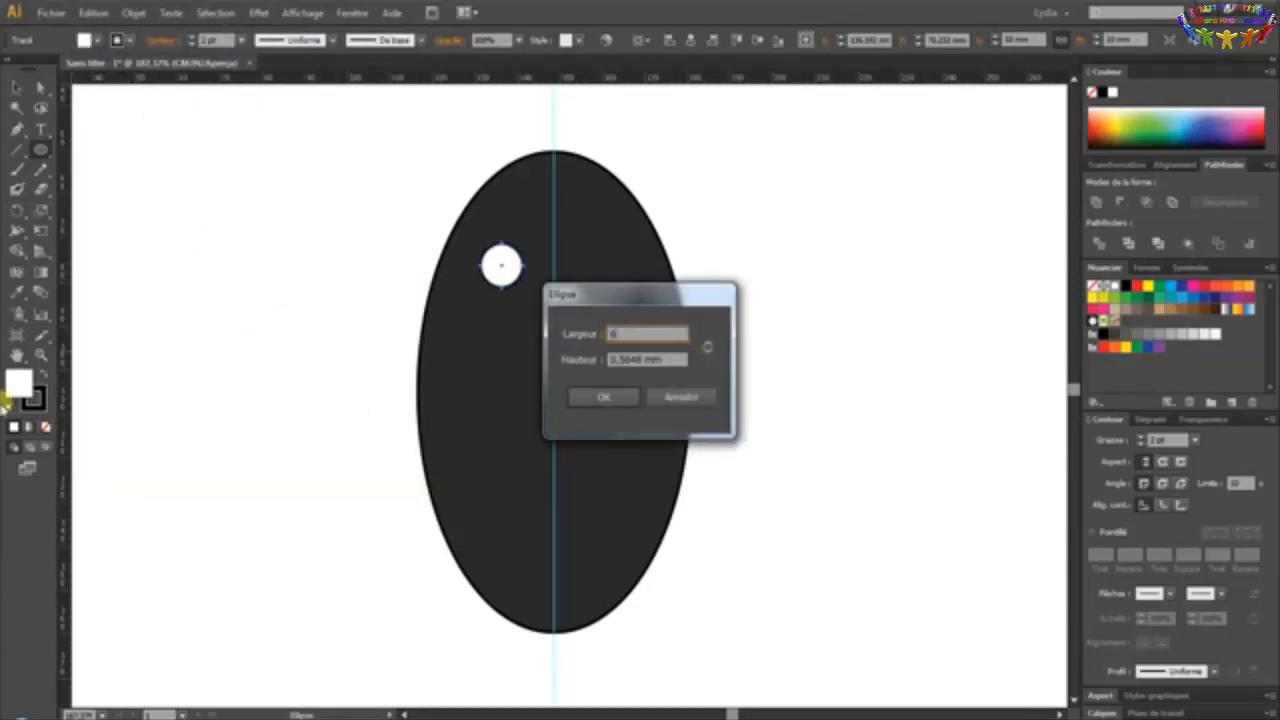
key(Tab)
text(6)
key(Tab)
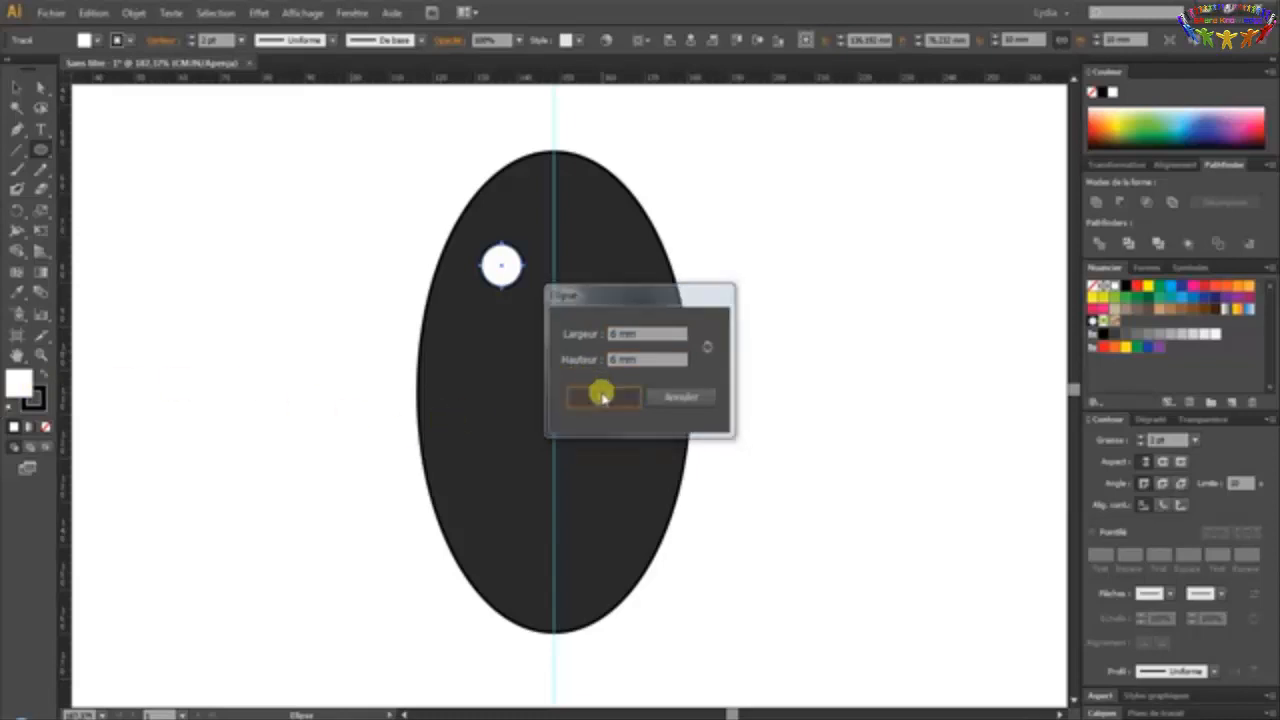
click(601, 396)
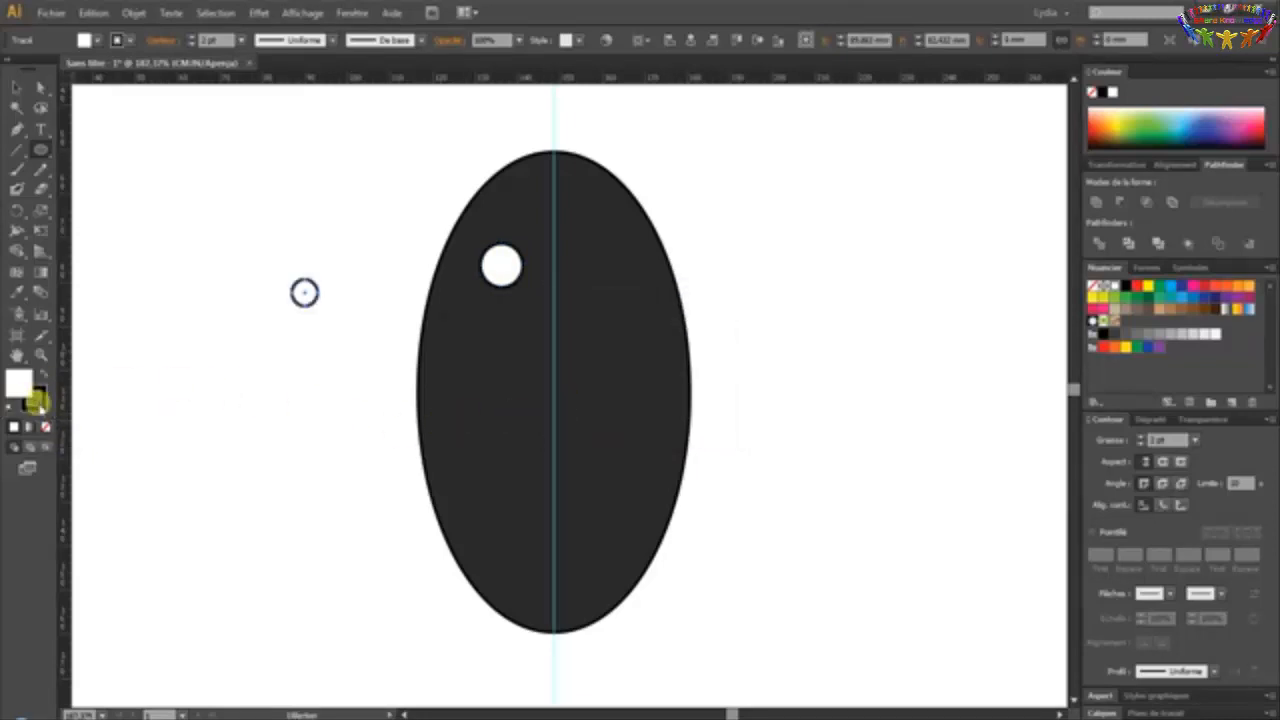
Remove the 6 mm circle's stroke and set its fill colour to black
click(36, 402)
click(45, 426)
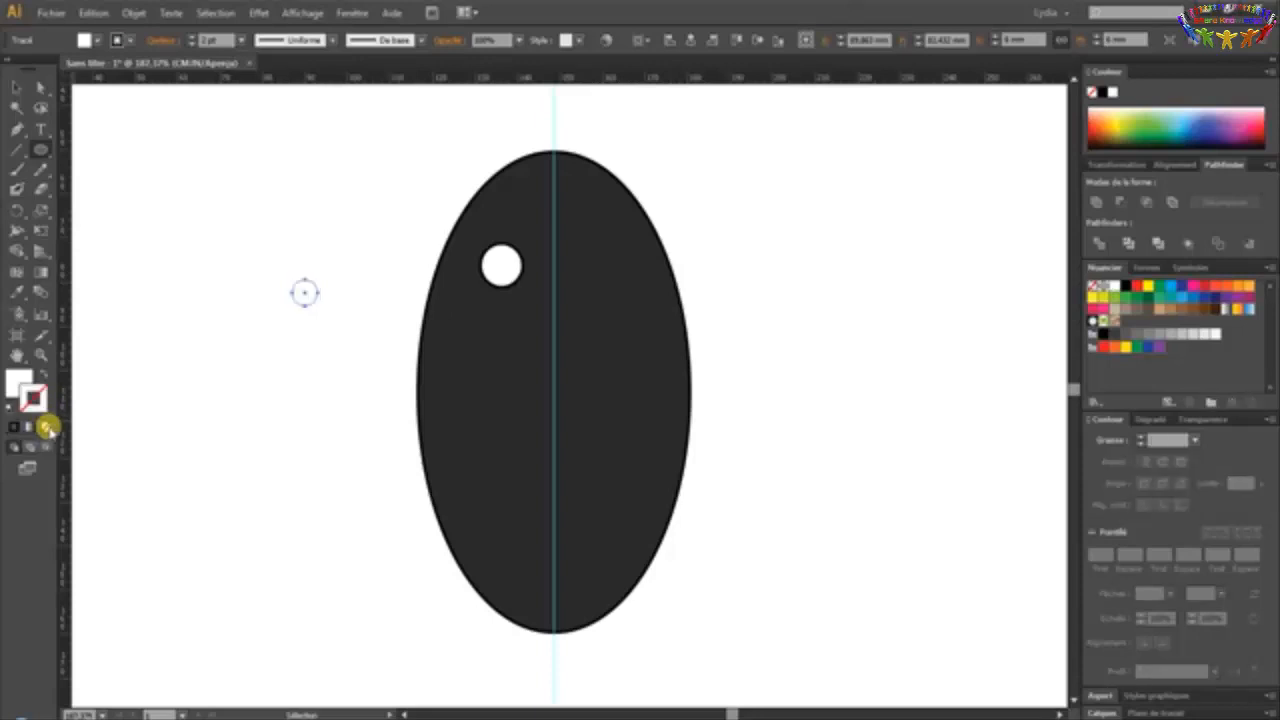
click(14, 380)
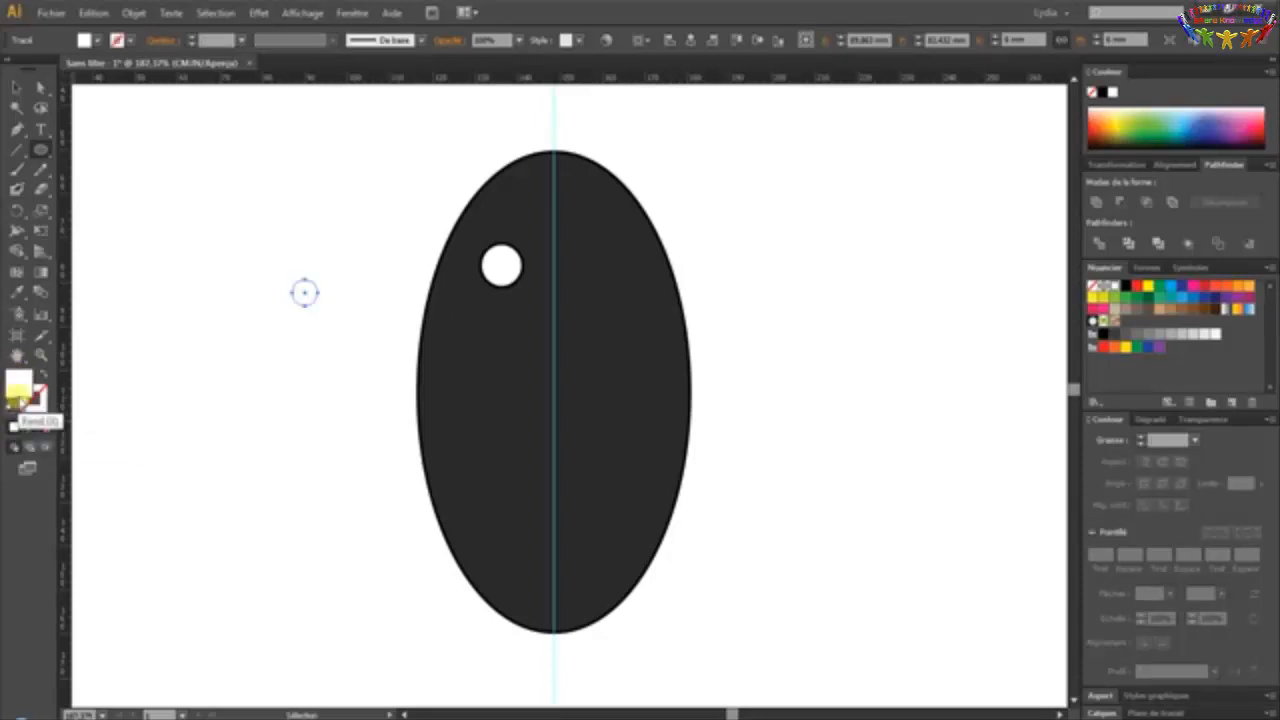
double_click(20, 383)
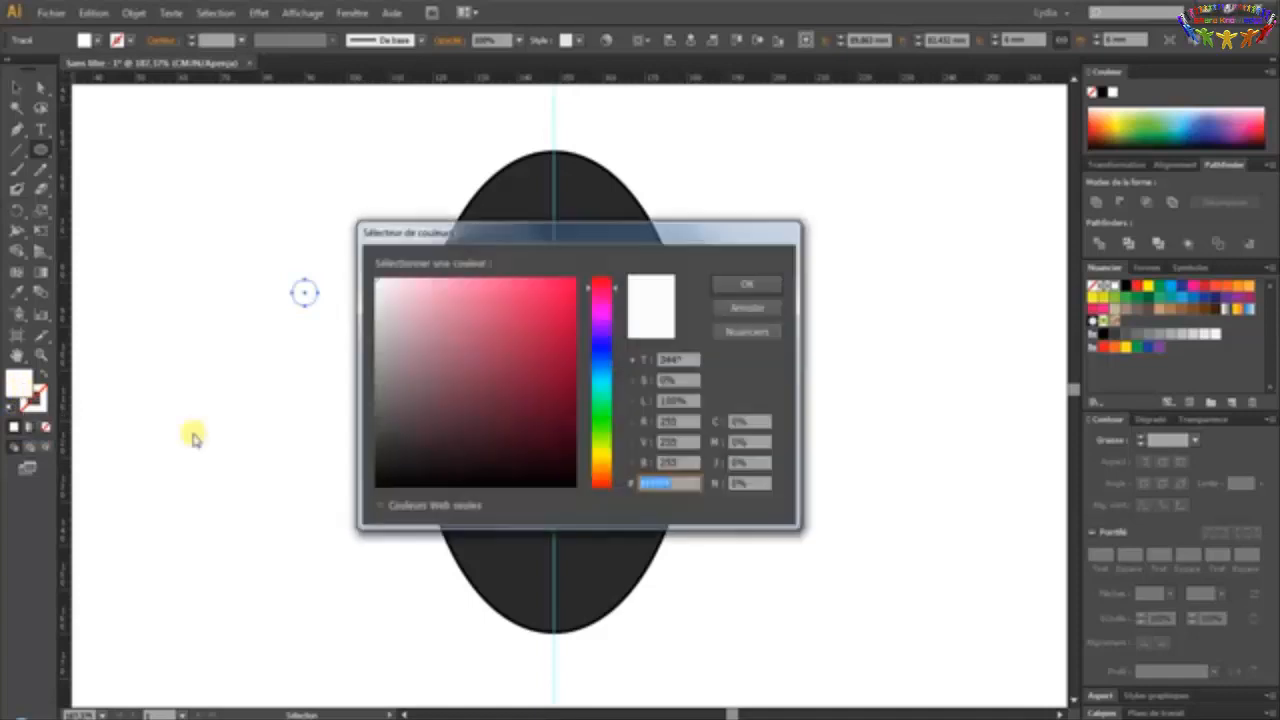
click(730, 287)
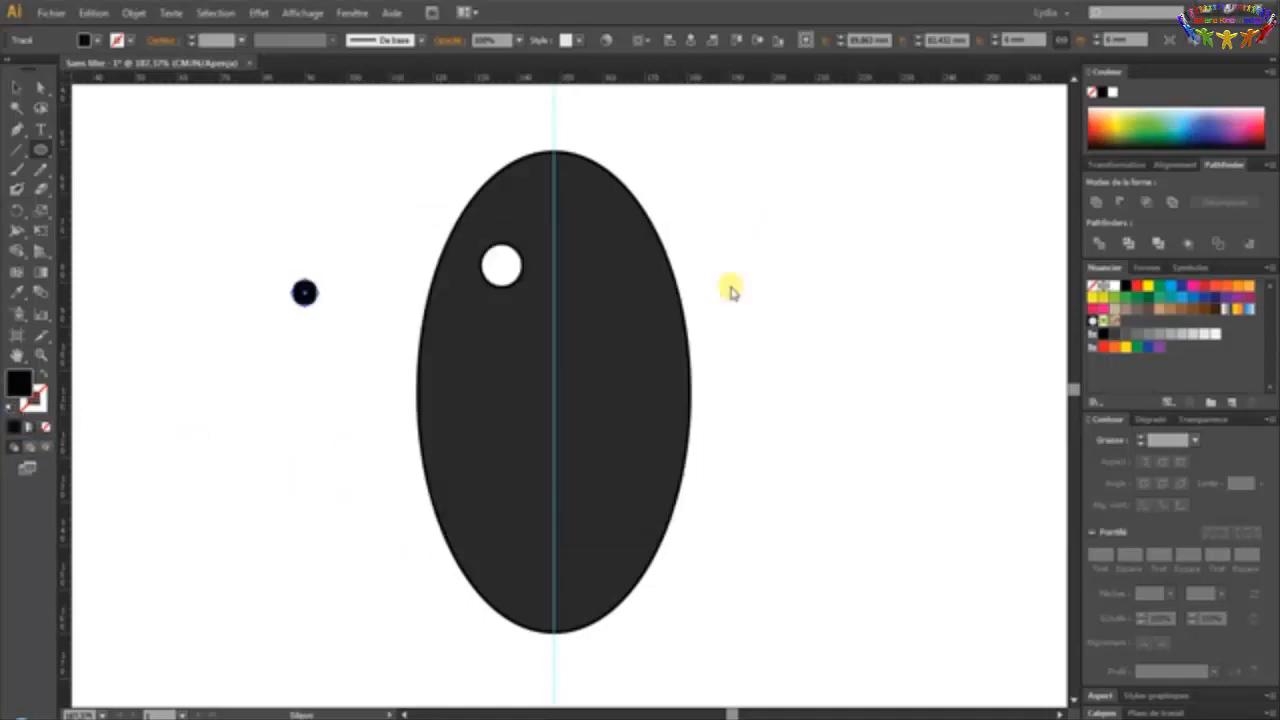
Move the black circle onto the white one as a pupil, slightly towards its lower right, and deselect it
click(16, 87)
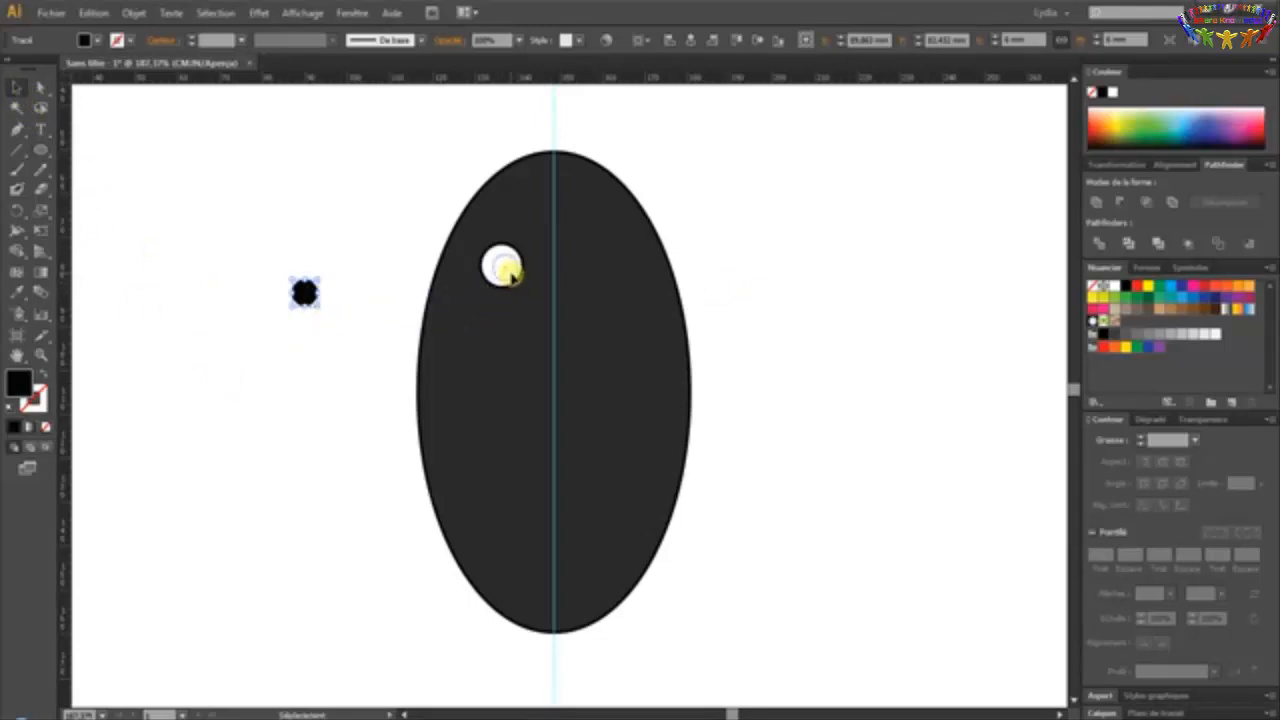
drag(510, 276, 509, 274)
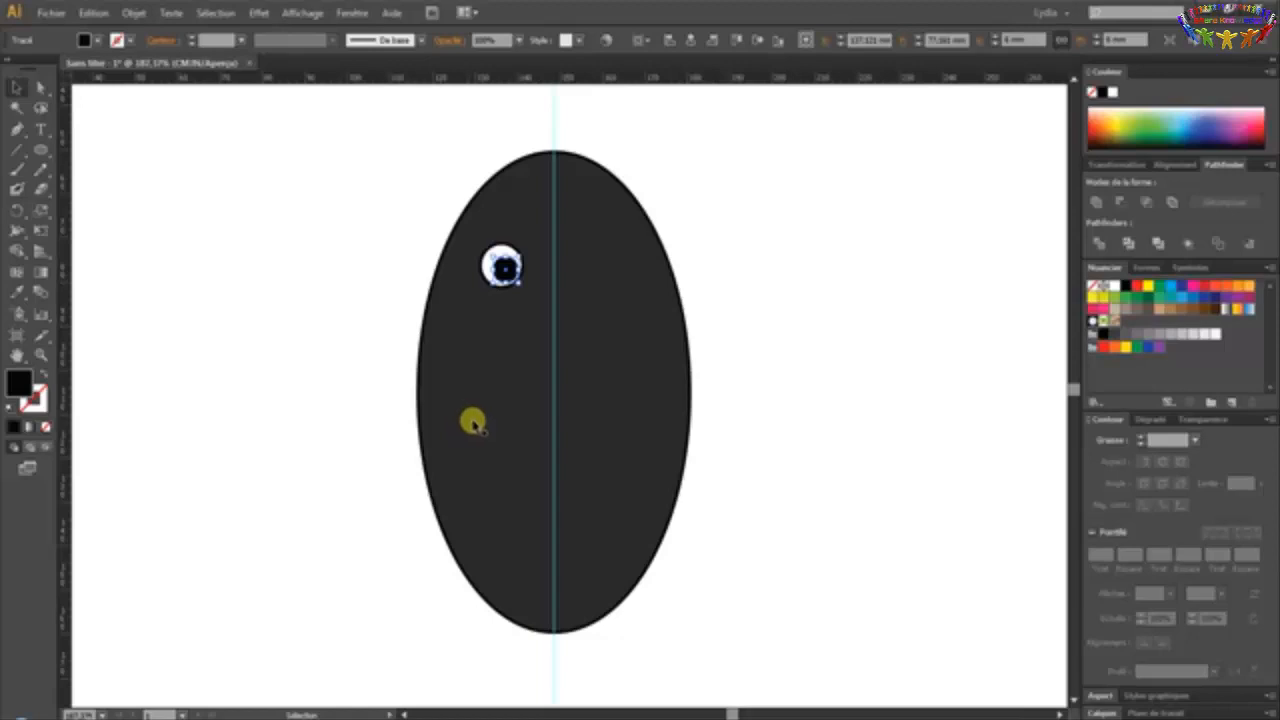
click(352, 257)
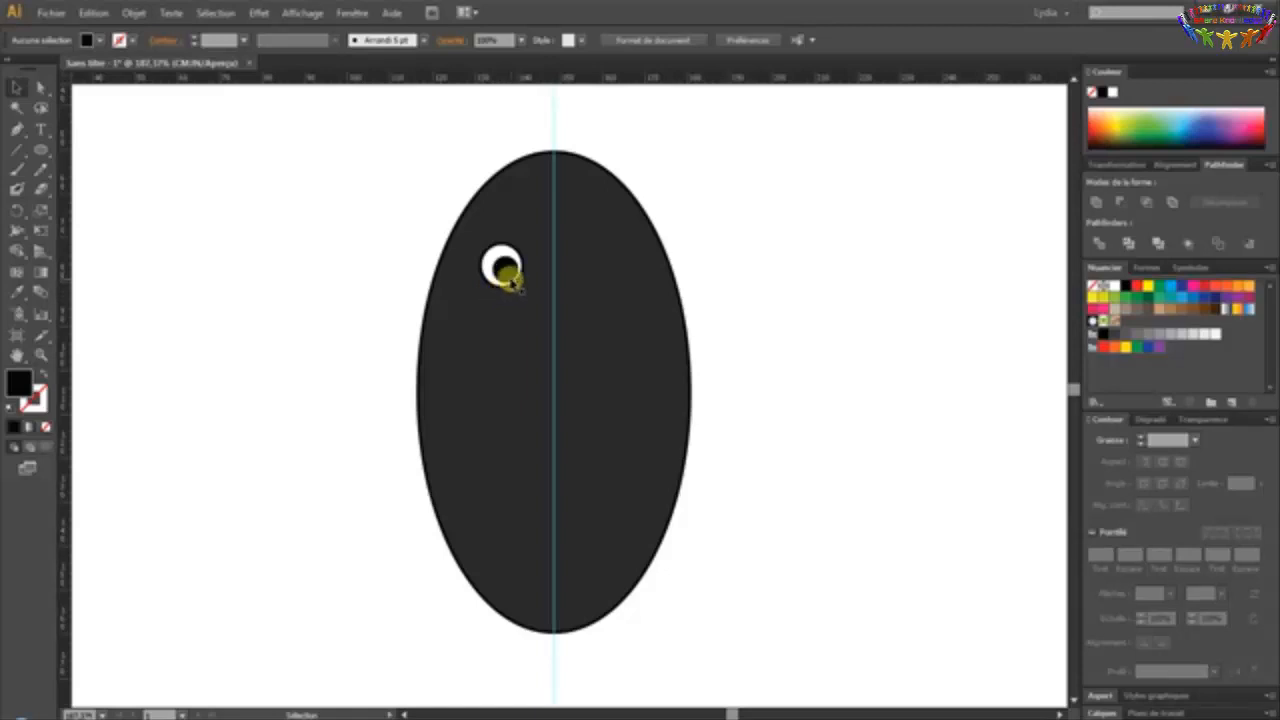
Reflect a copy of the white circle and its black pupil across the vertical centre guide to make the second eye
click(505, 260)
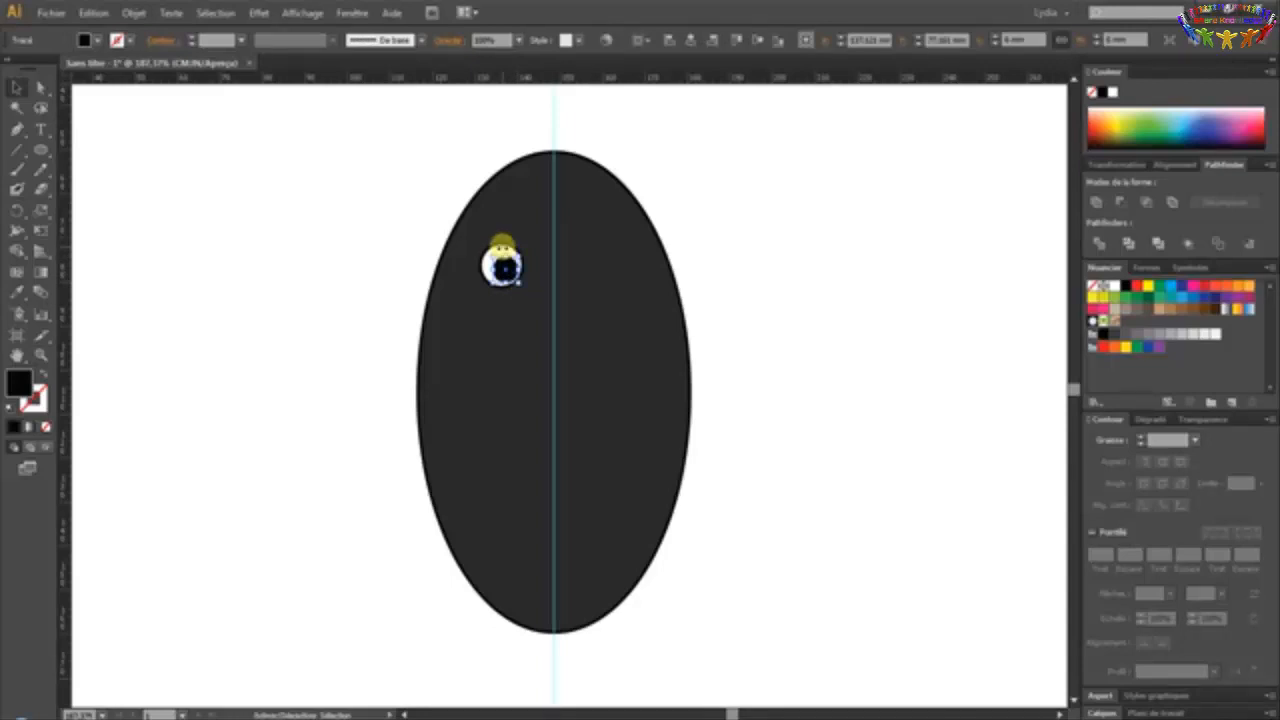
click(503, 252)
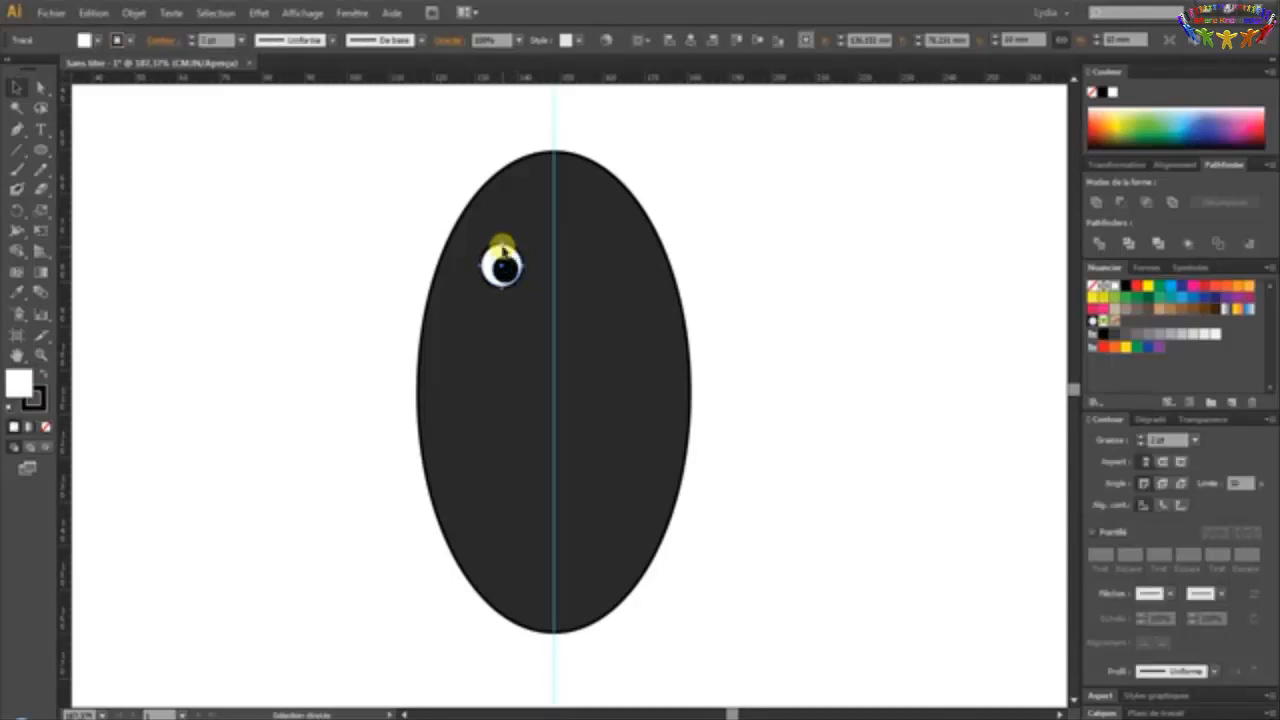
click(505, 266)
click(371, 286)
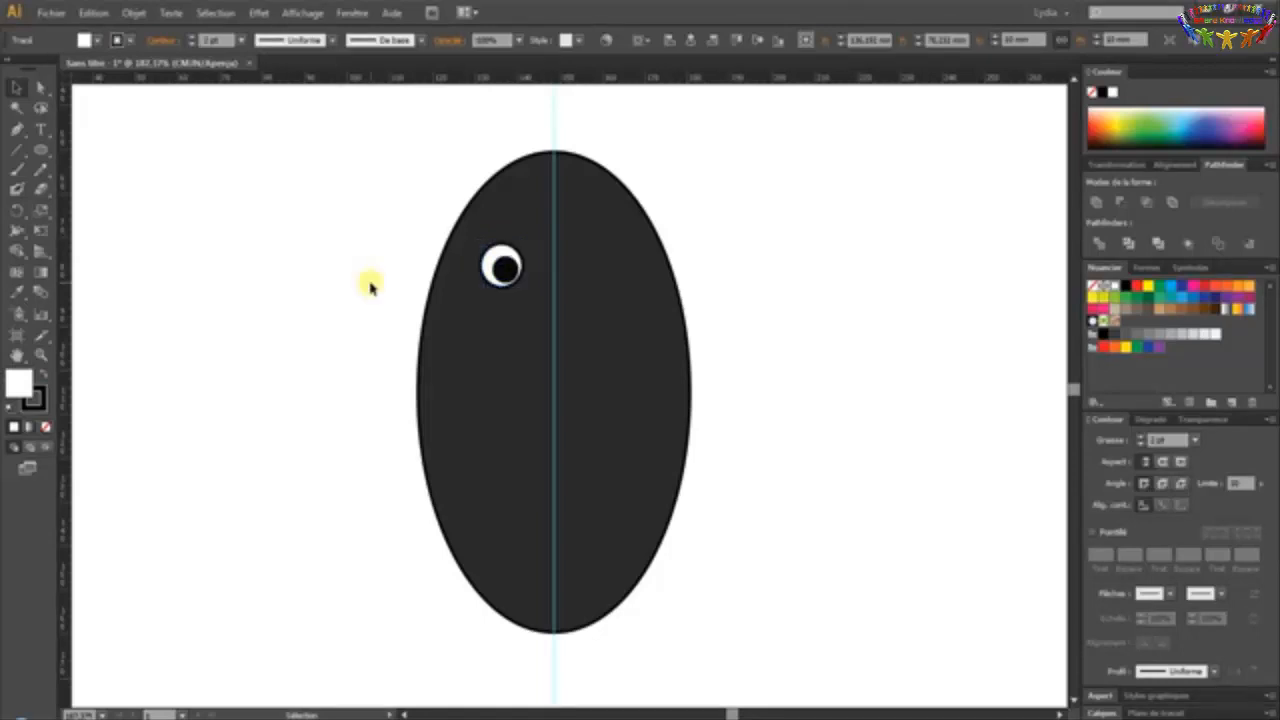
click(503, 266)
shift+click(500, 258)
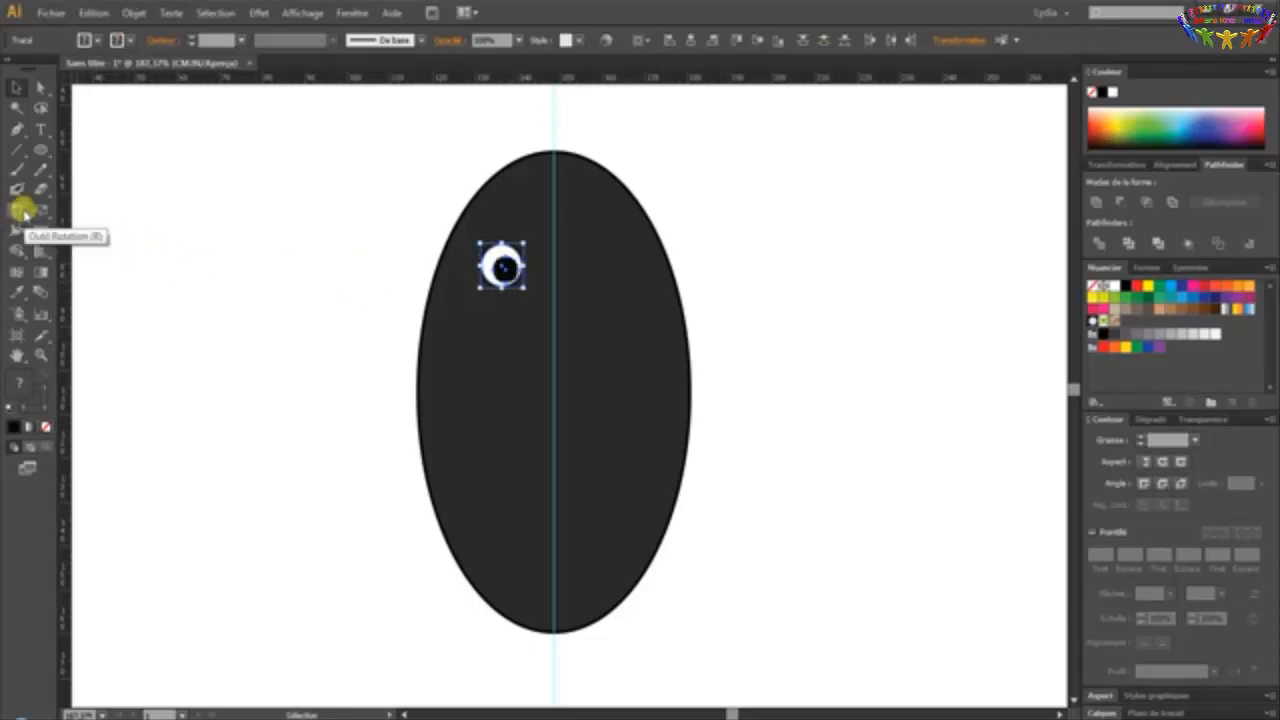
drag(20, 210, 46, 230)
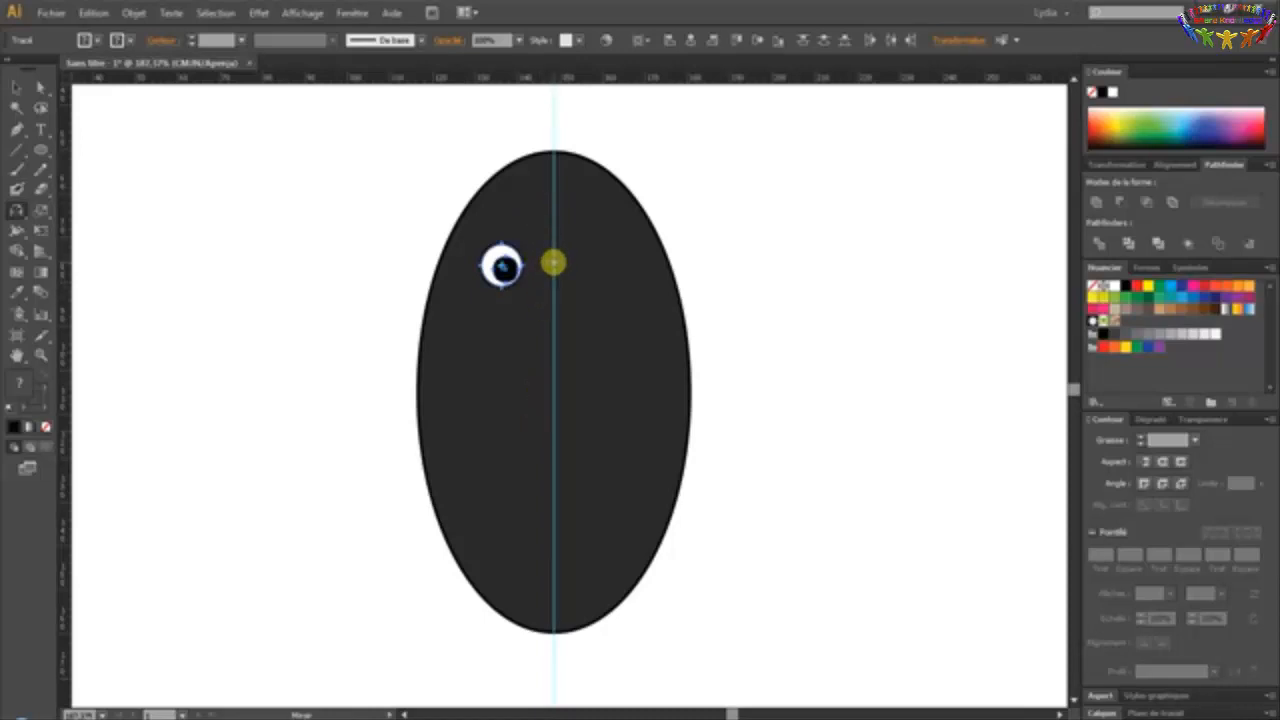
click(553, 258)
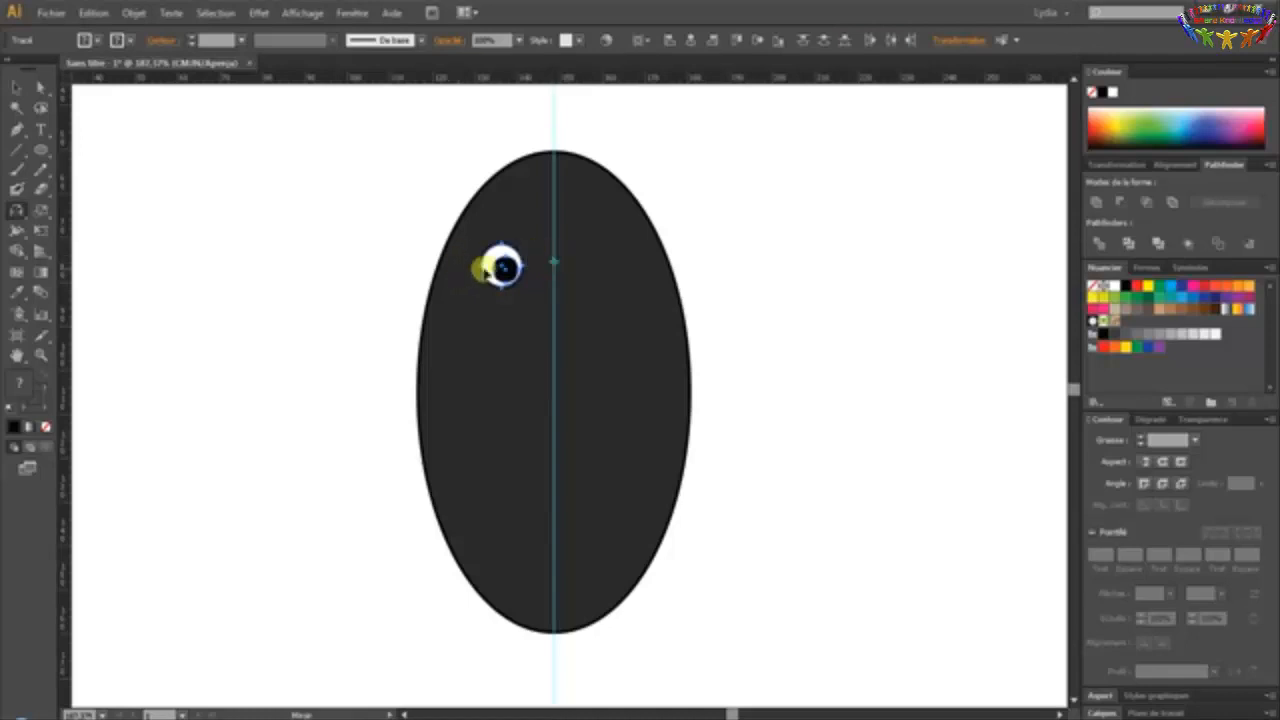
drag(503, 265, 715, 211)
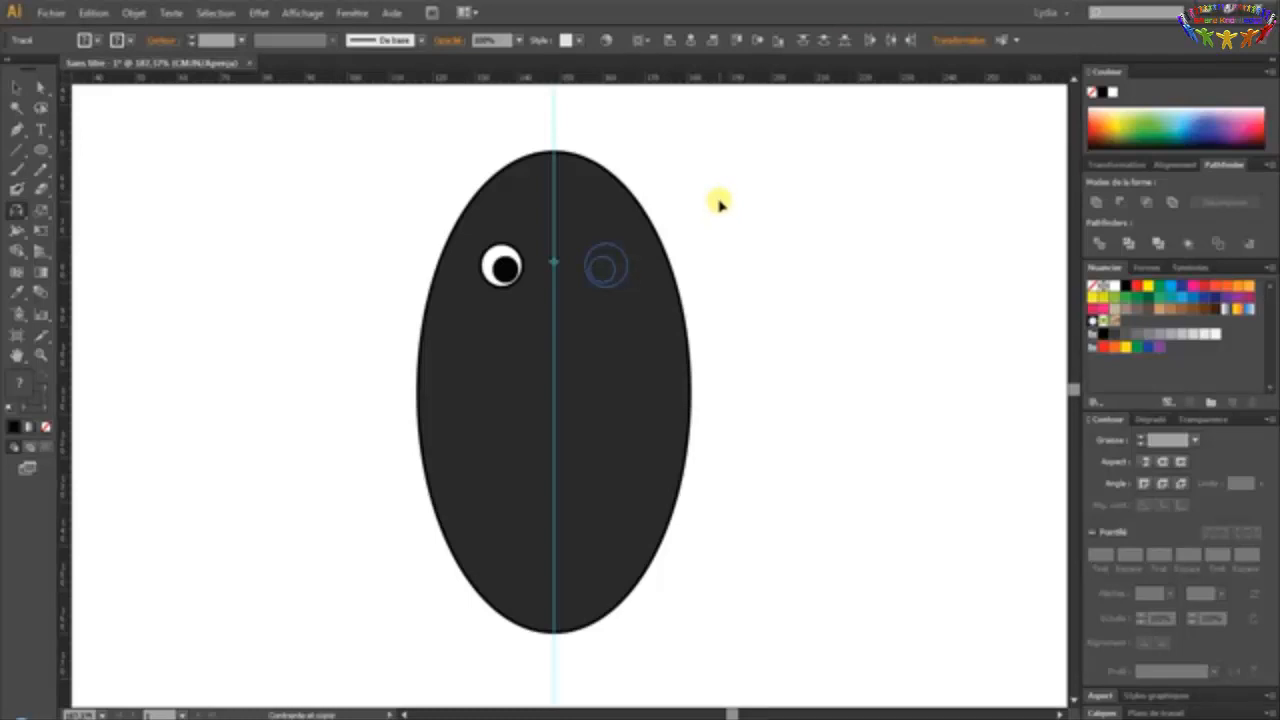
drag(720, 203, 721, 204)
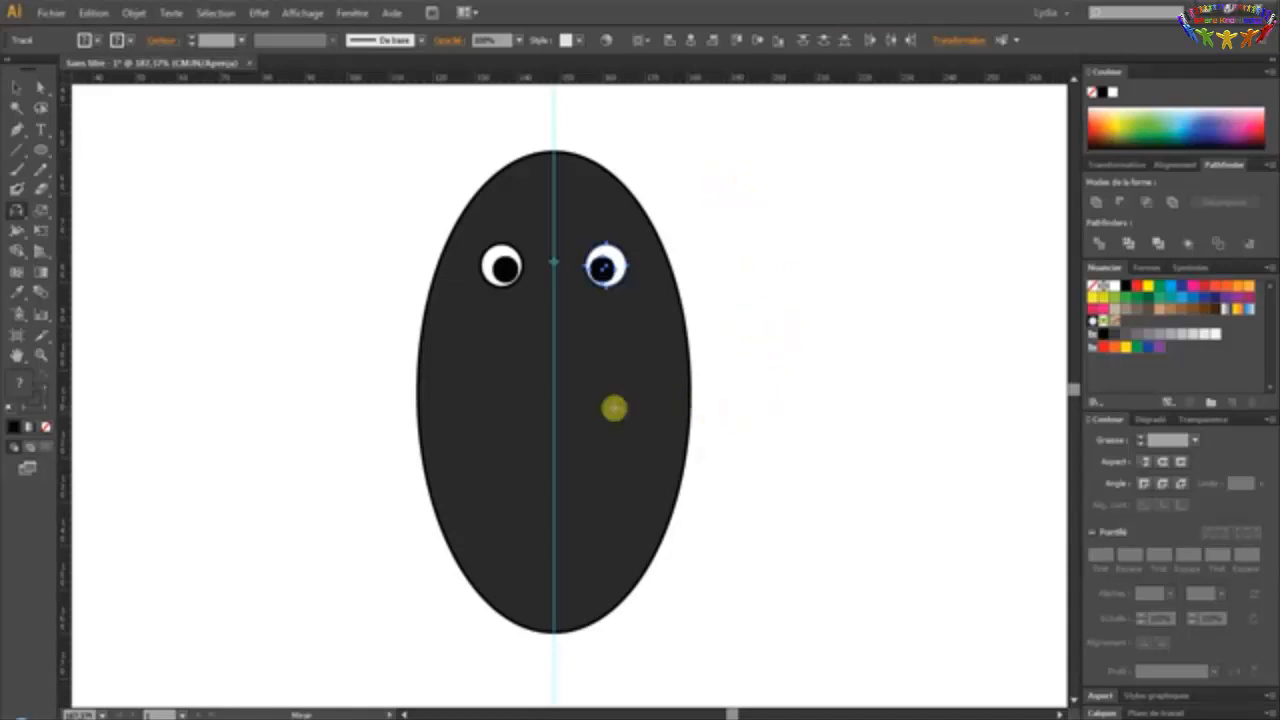
Draw a 12 mm by 11 mm black ellipse and move it onto the body below the eyes, centred on the vertical guide
click(38, 152)
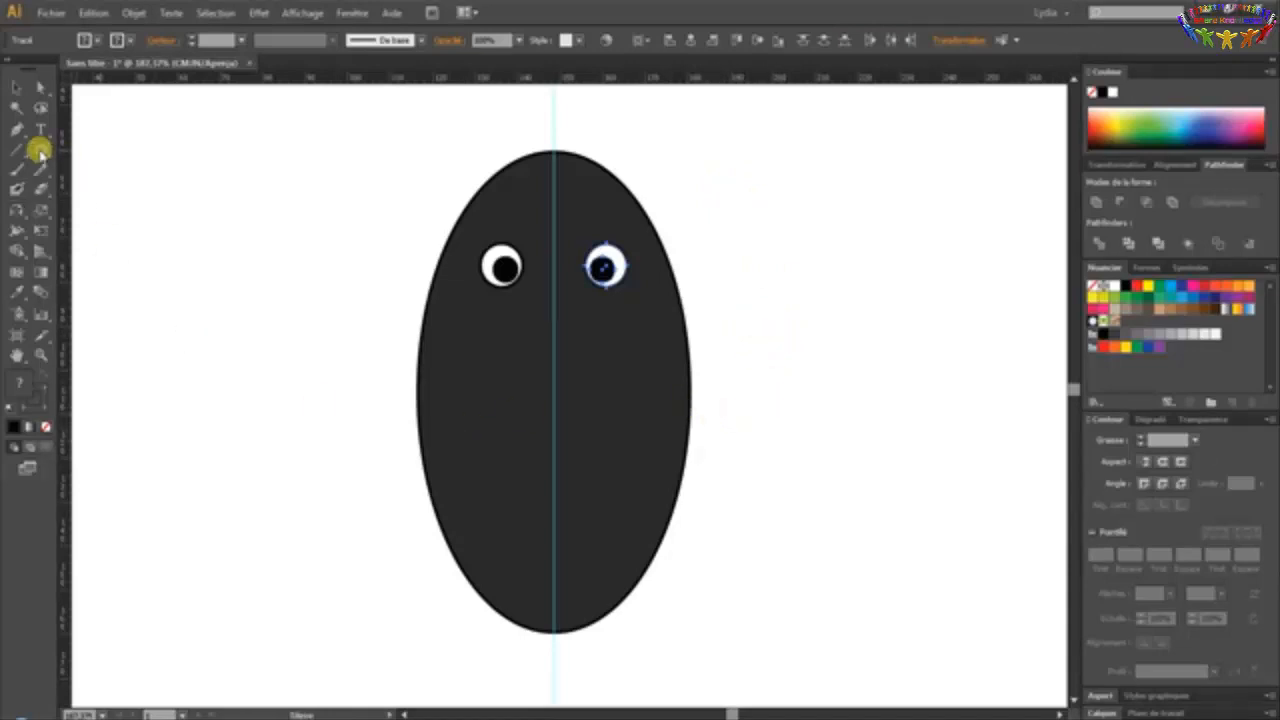
click(305, 282)
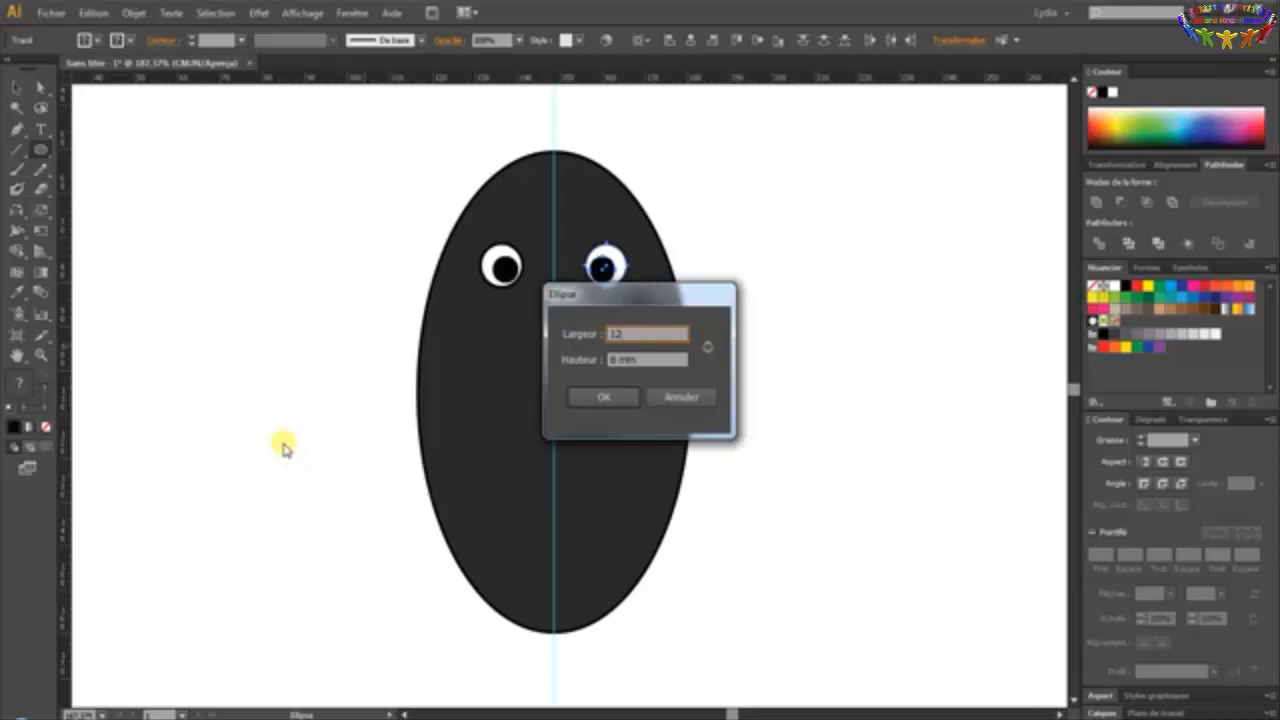
key(Tab)
text(11)
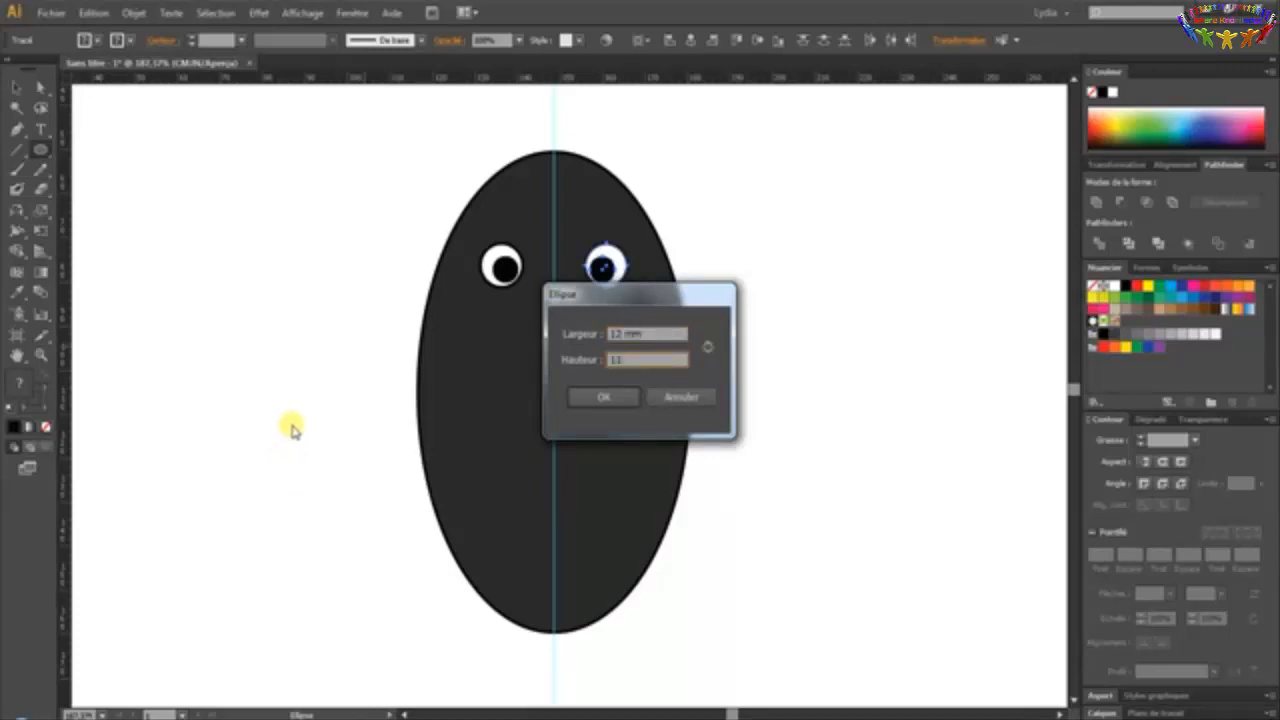
click(610, 398)
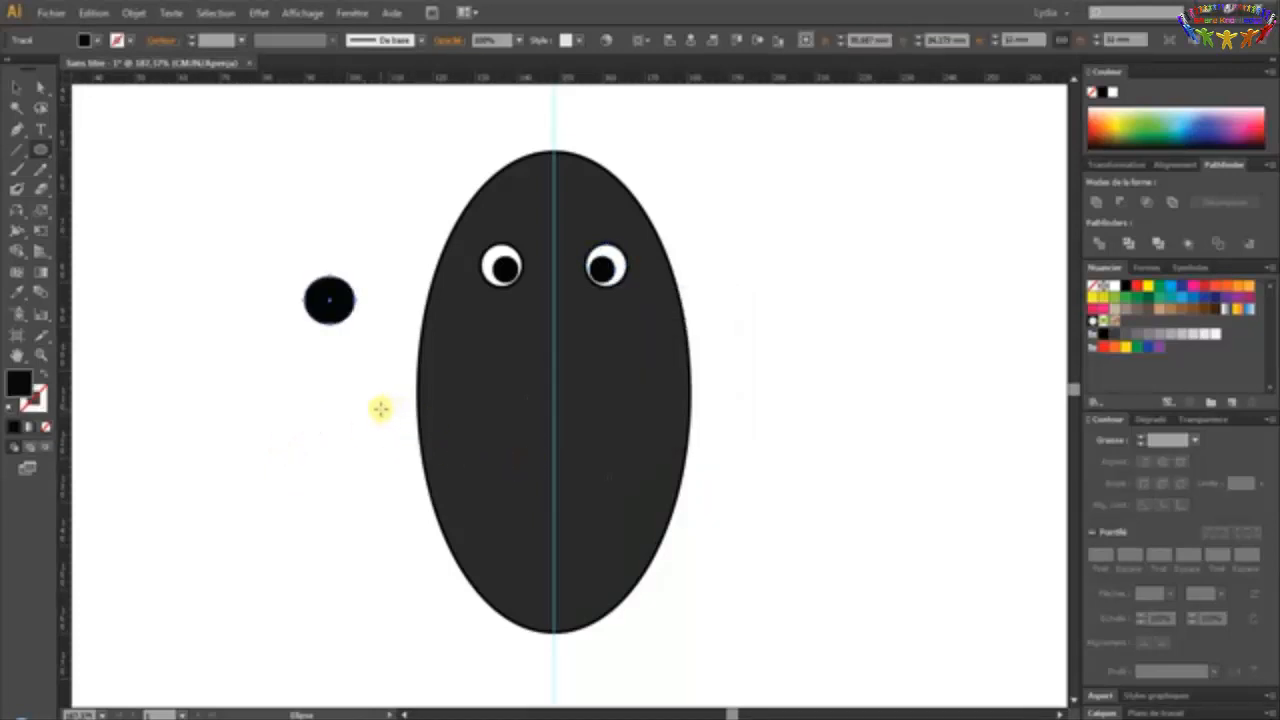
click(12, 85)
drag(345, 313, 567, 391)
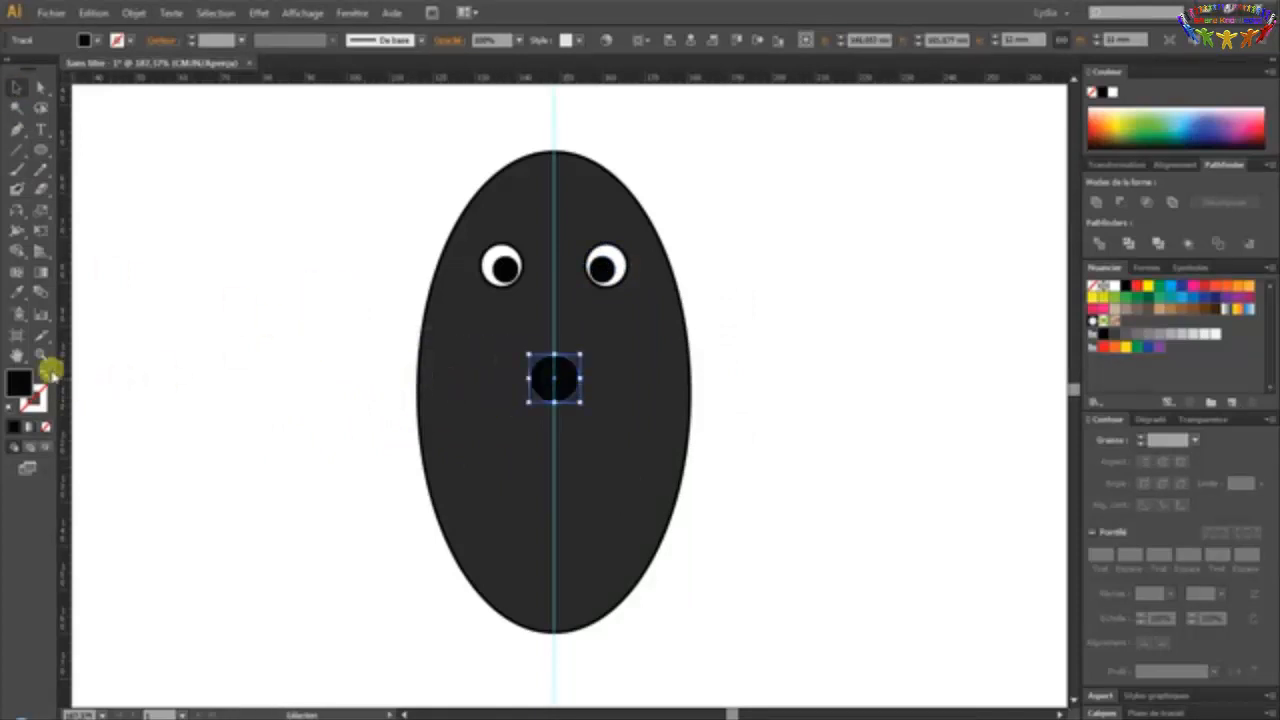
Collapse both direction handles of the black ellipse's bottom anchor onto the anchor to form a pointed tip
click(42, 356)
drag(497, 320, 660, 460)
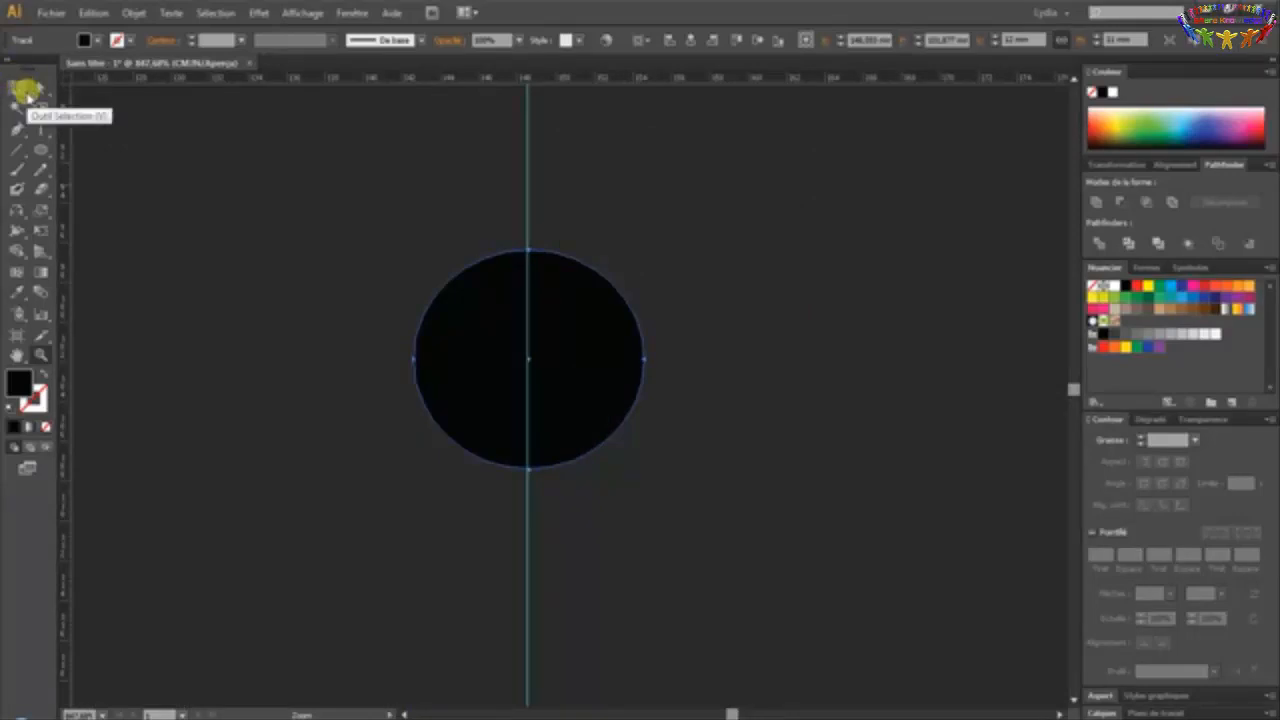
click(42, 90)
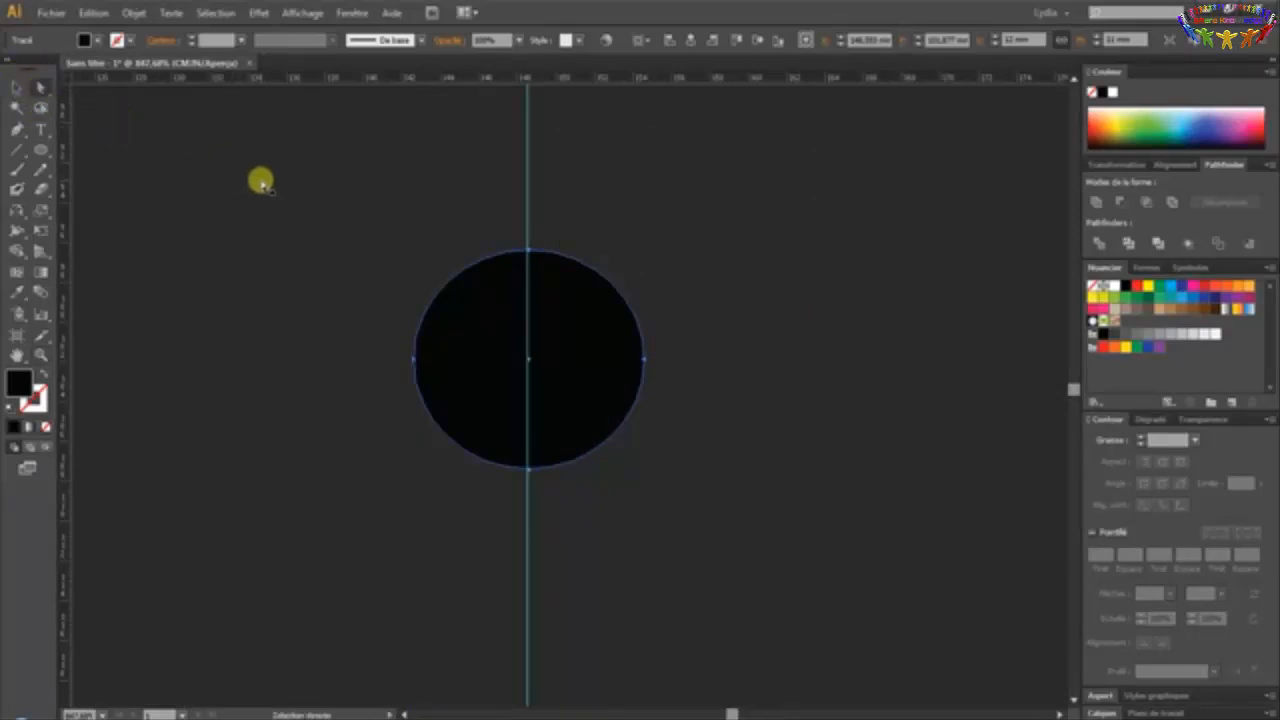
click(528, 471)
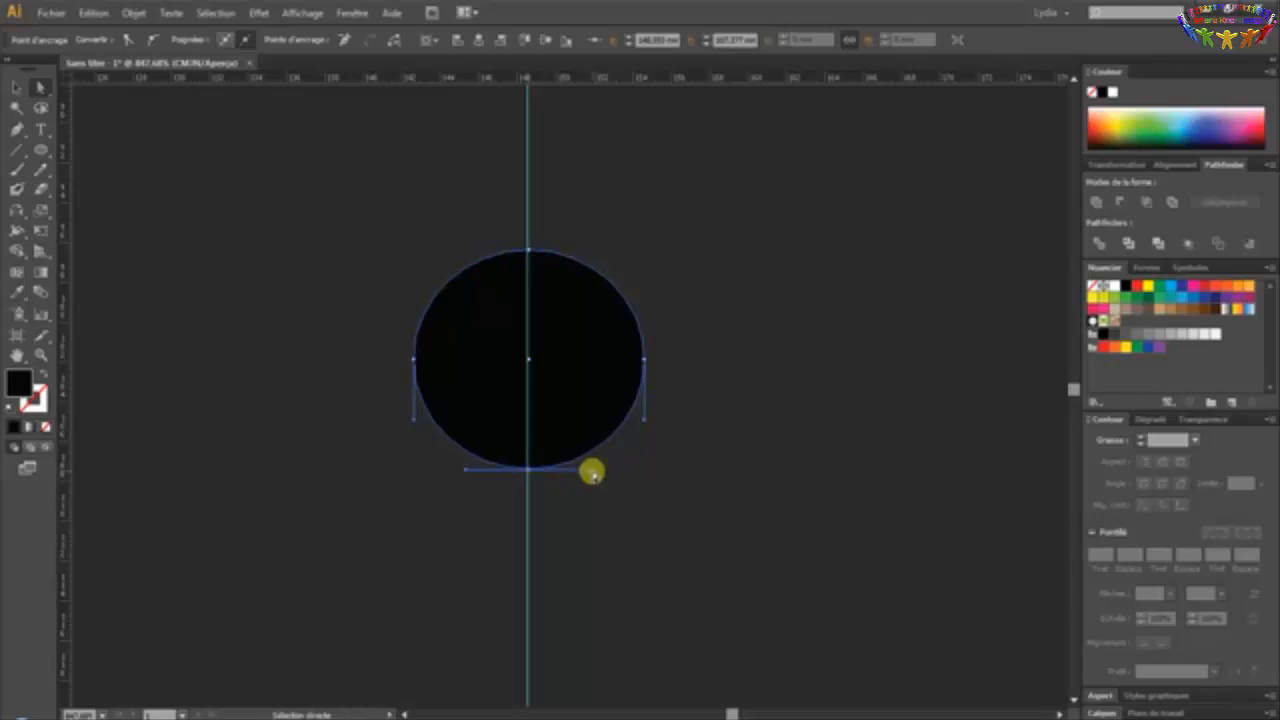
drag(591, 473, 530, 470)
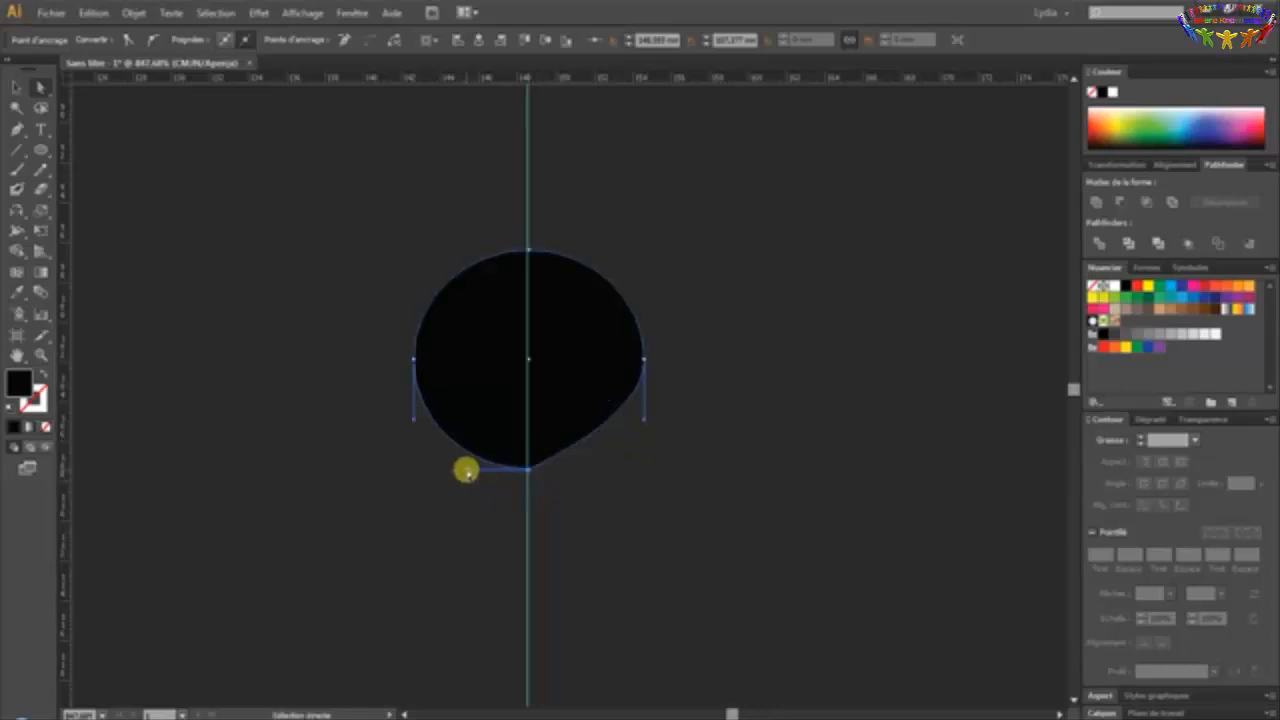
drag(466, 469, 527, 470)
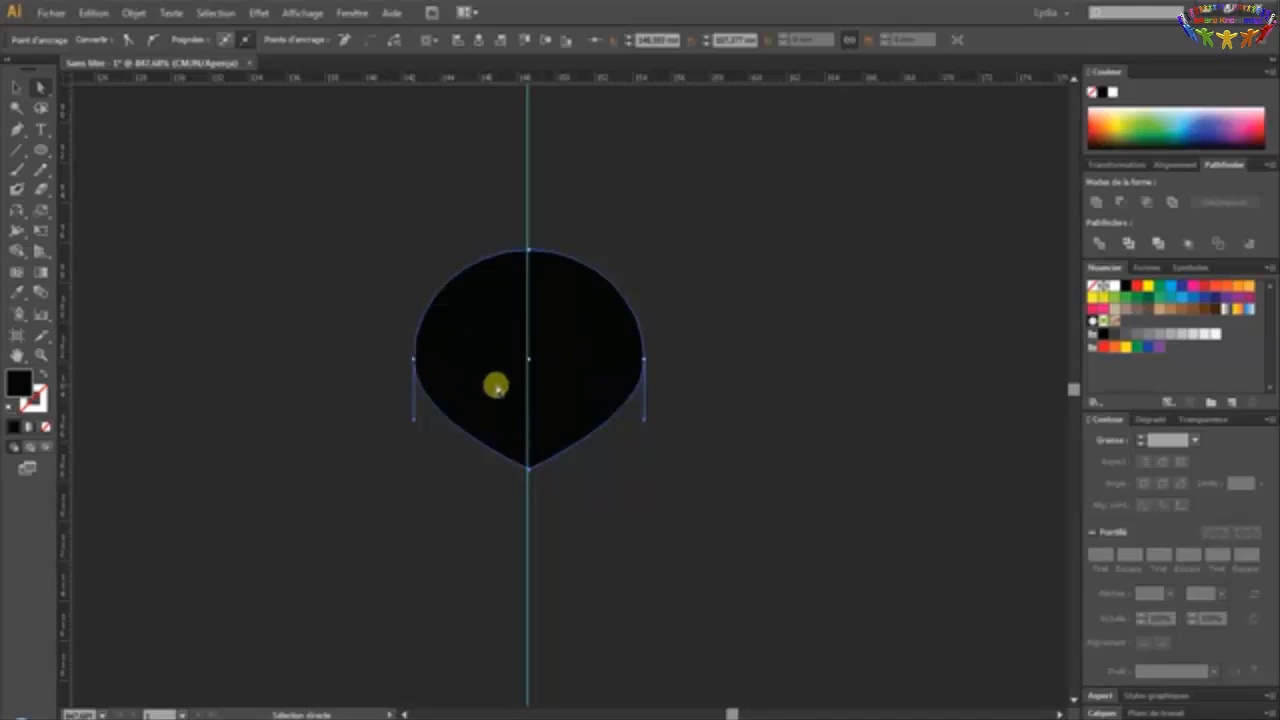
Lengthen the upper direction handles of the nose shape's two side anchors vertically to the height of its top edge
click(414, 358)
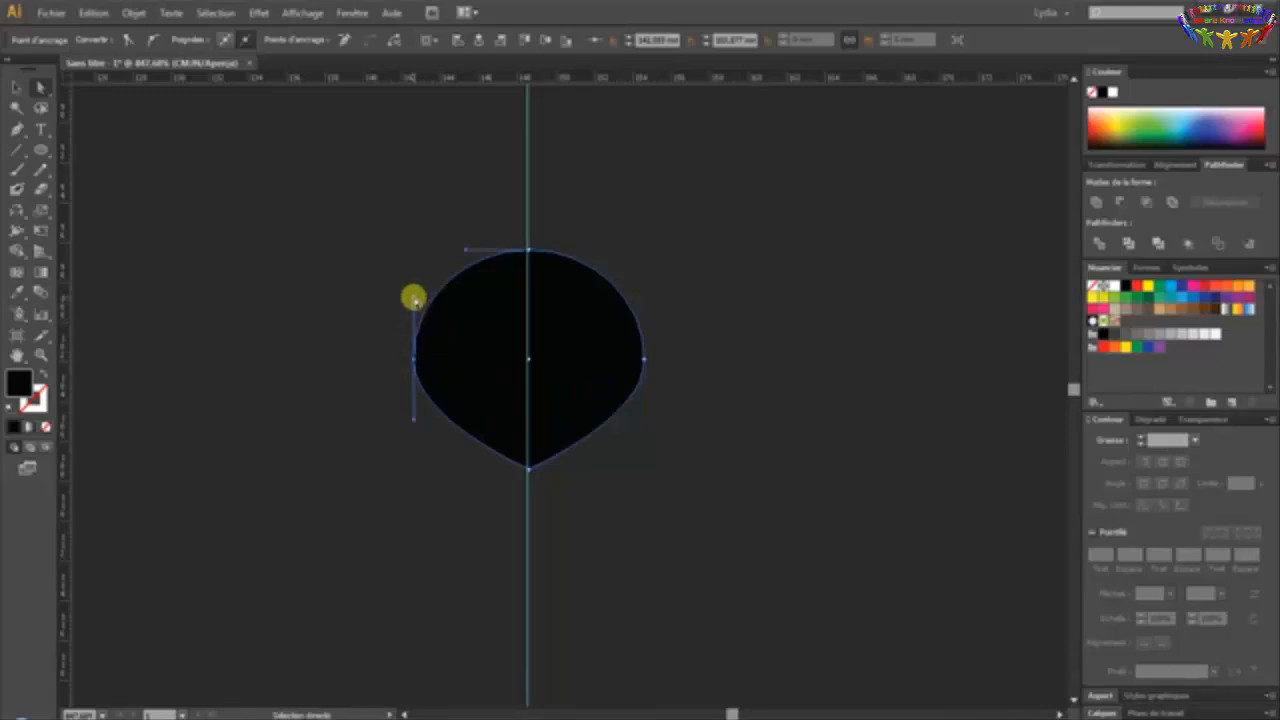
drag(414, 299, 421, 256)
key(shift)
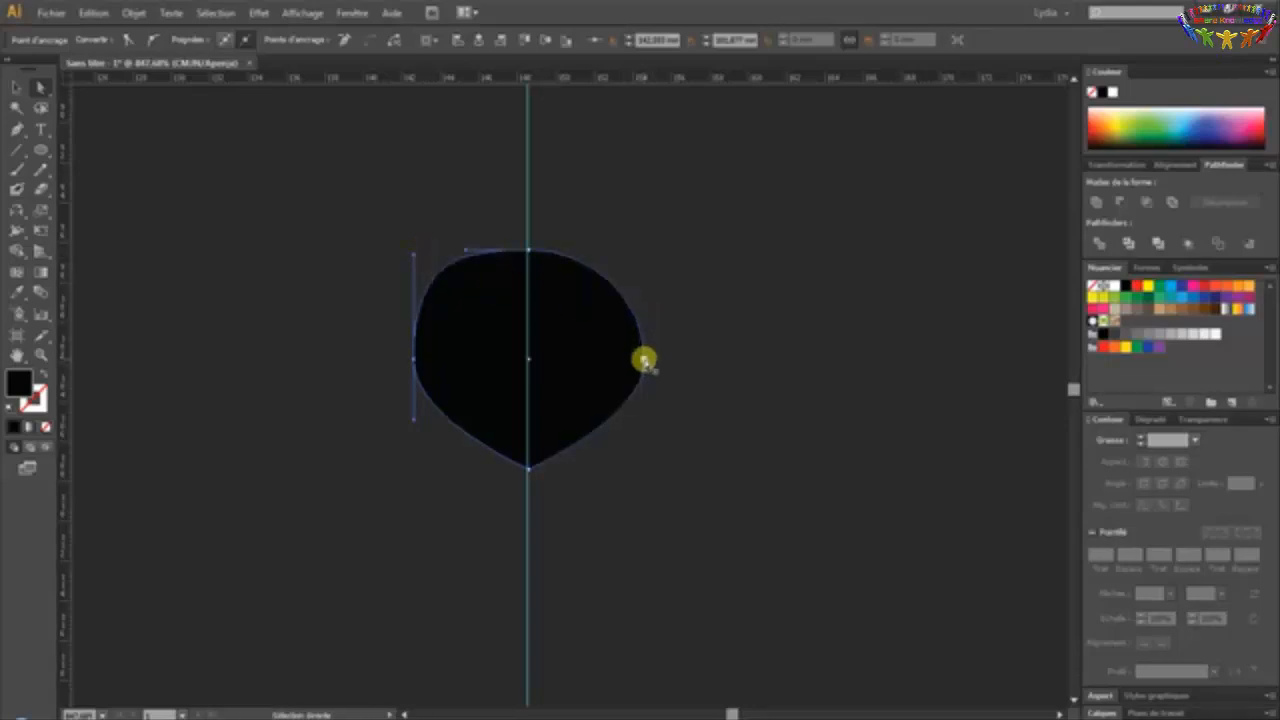
drag(643, 360, 641, 251)
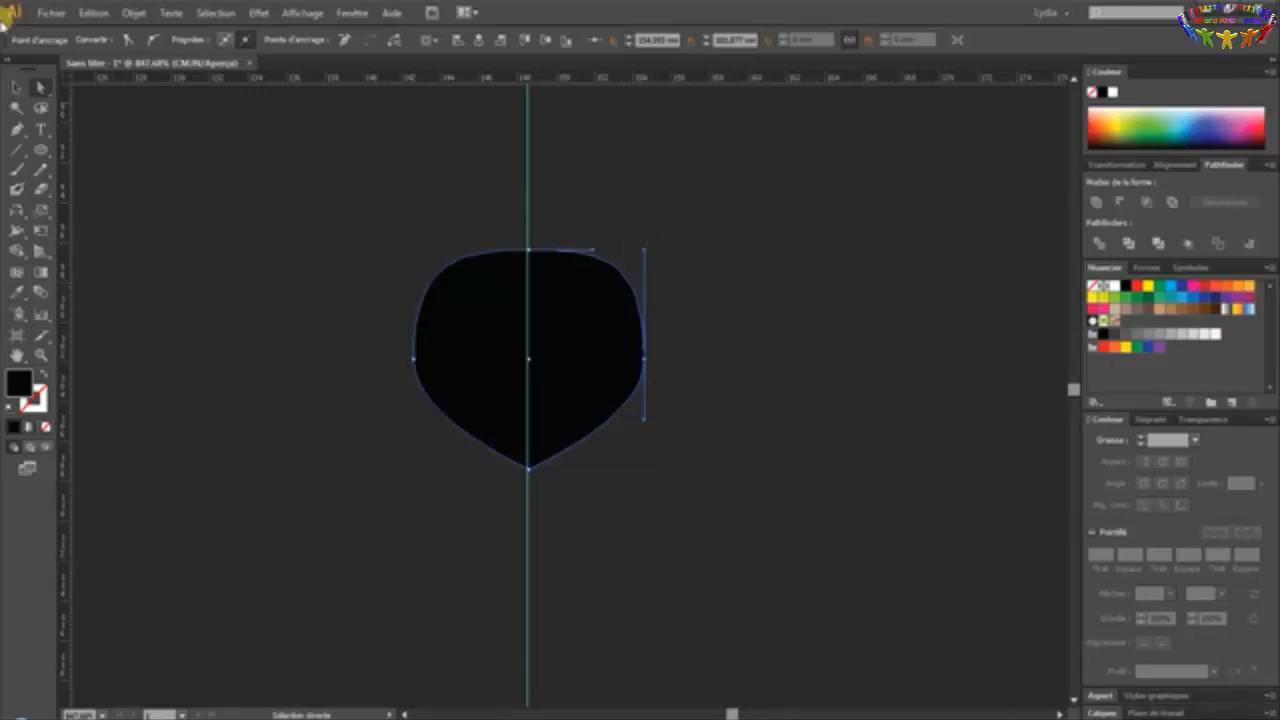
Select the whole nose shape and set its fill colour to pure black, 000000
click(15, 86)
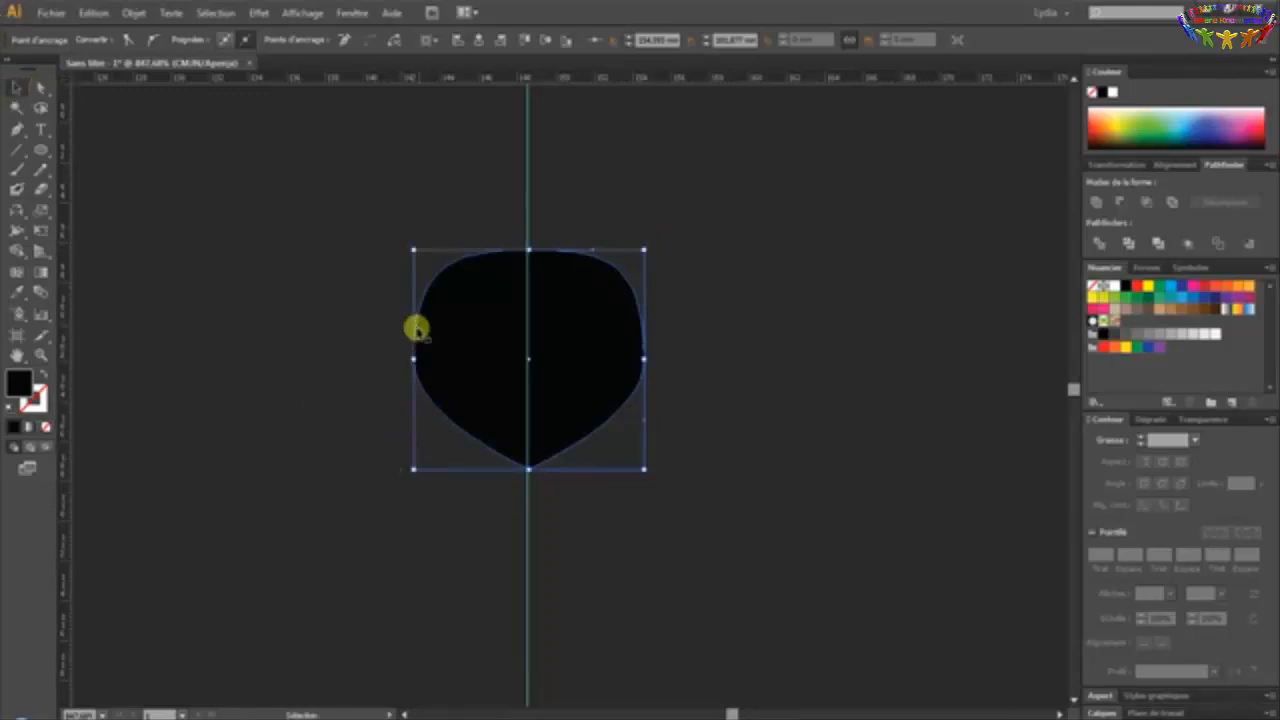
click(452, 322)
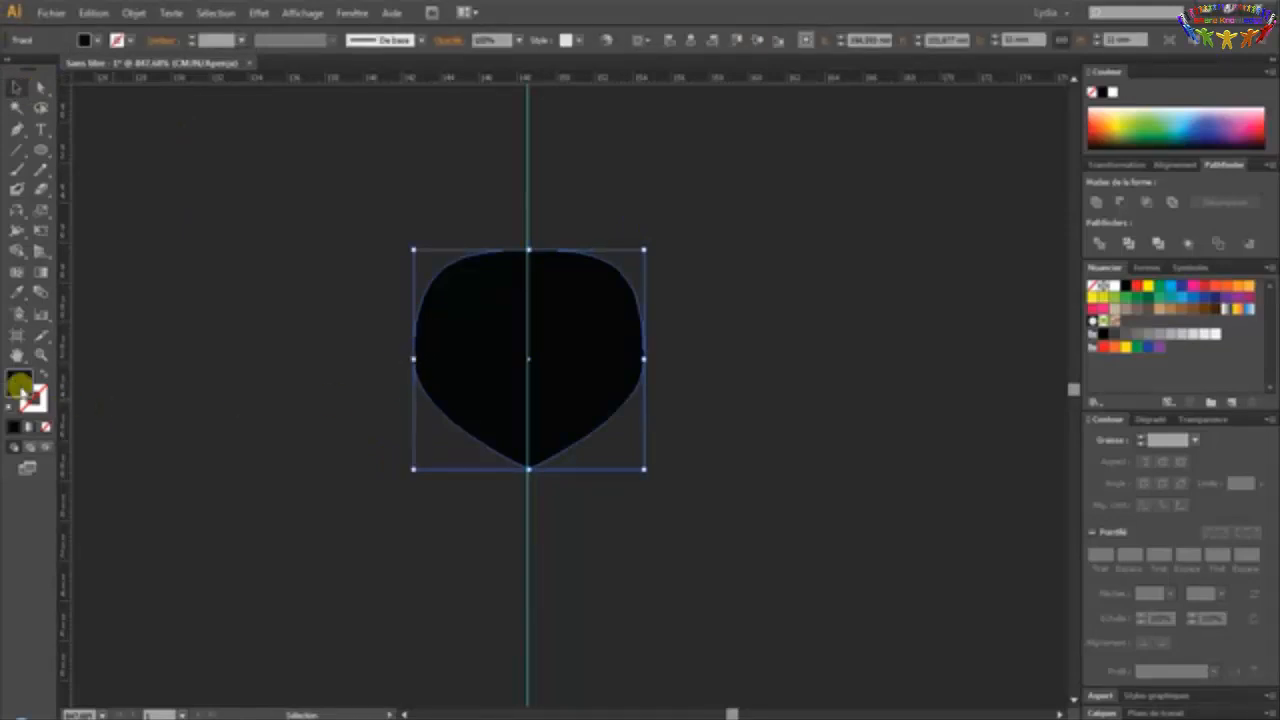
double_click(19, 382)
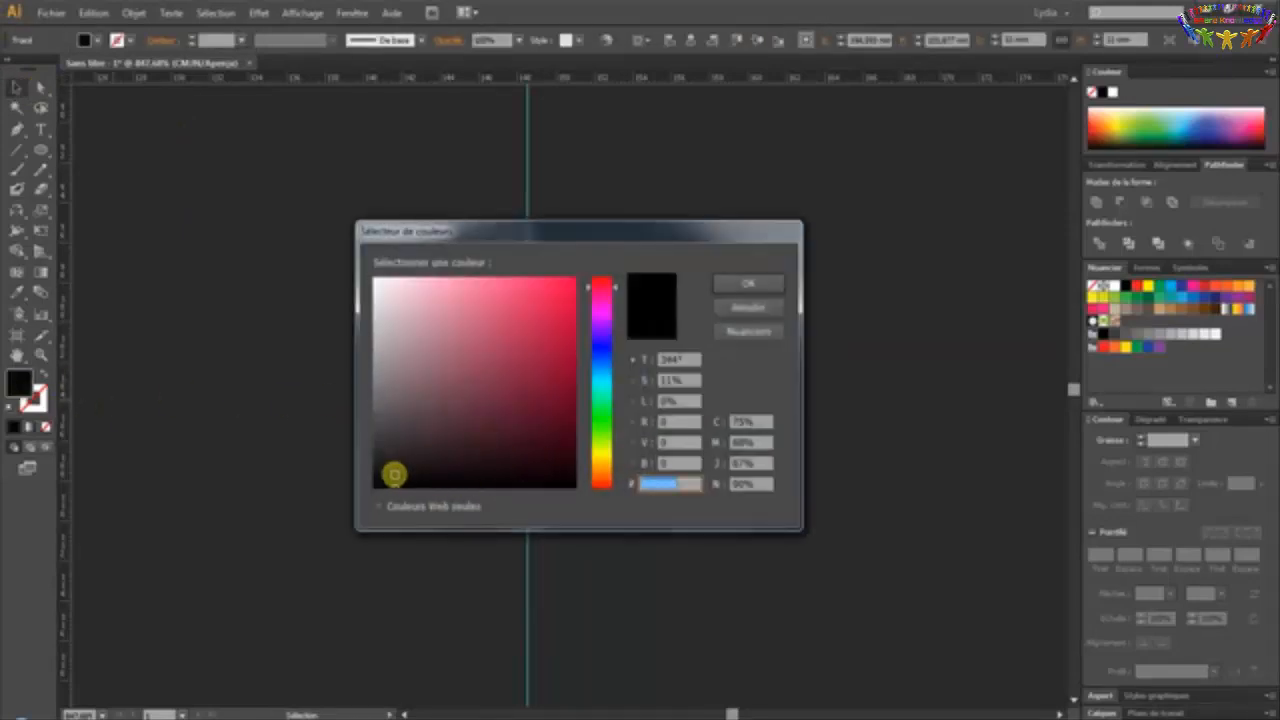
drag(394, 475, 372, 487)
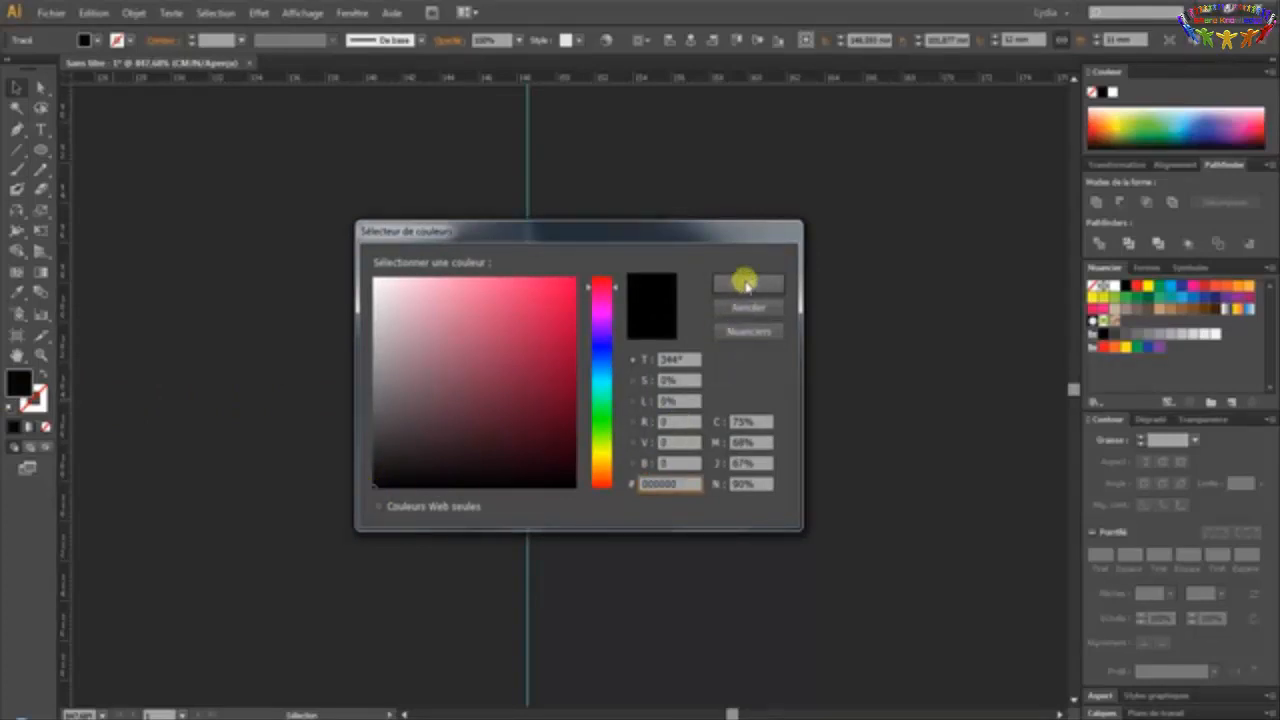
click(748, 284)
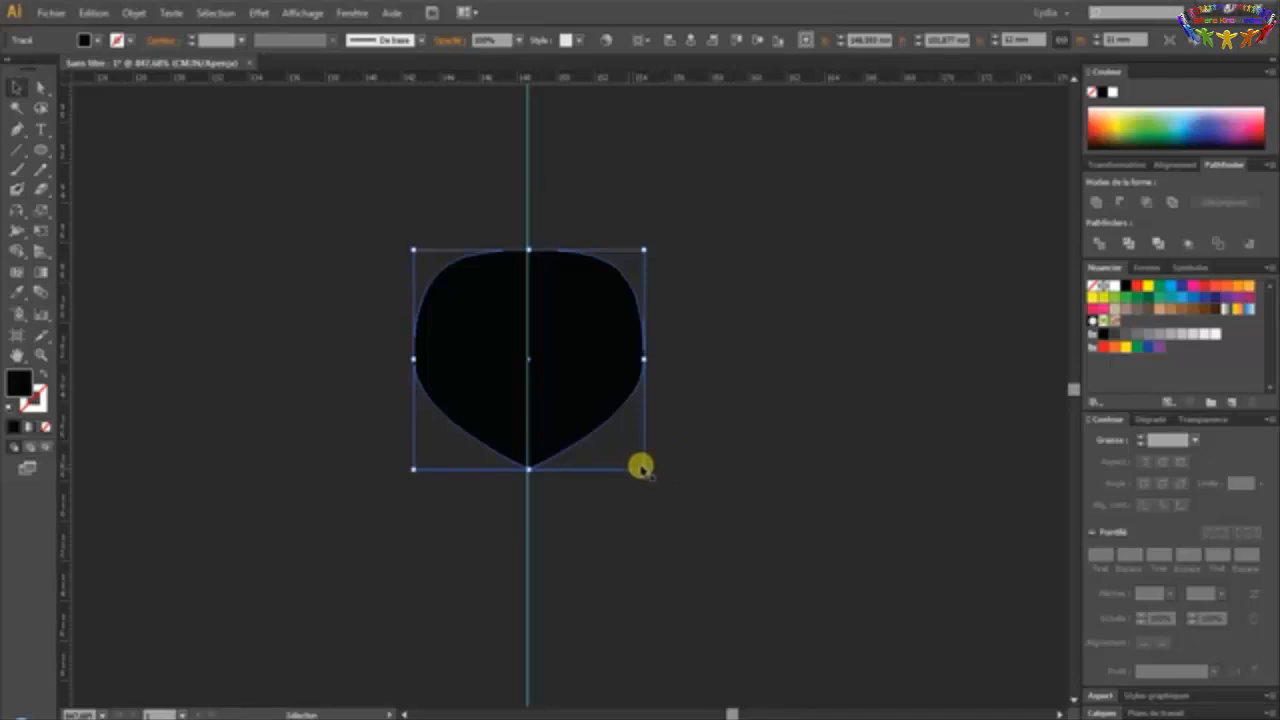
Add a gradient mesh point in the upper right of the nose and colour it dark grey 515051
click(16, 270)
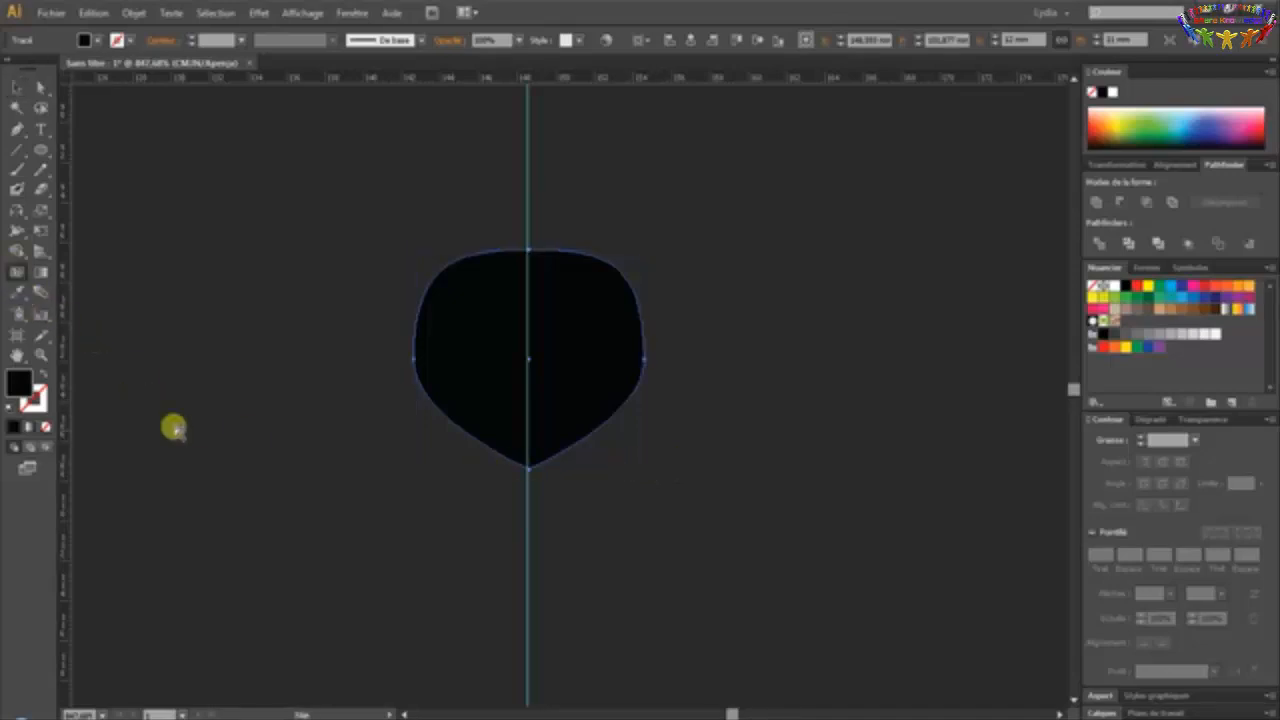
click(583, 297)
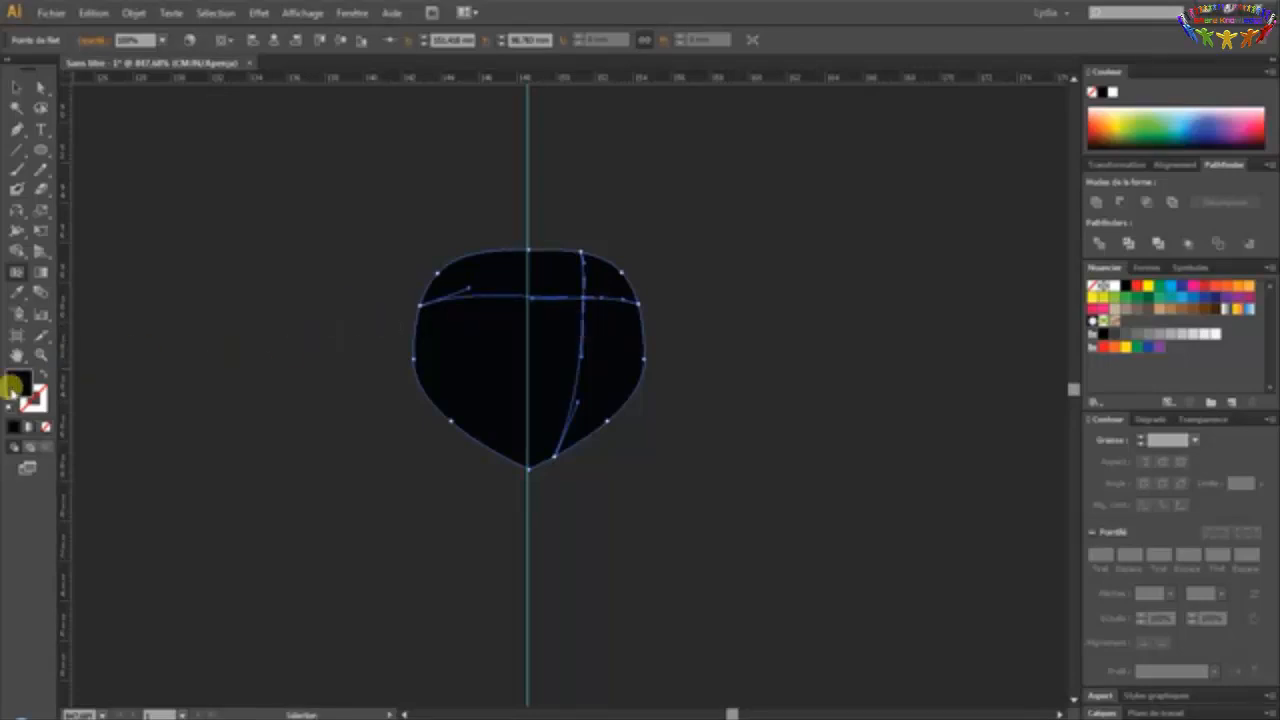
double_click(14, 388)
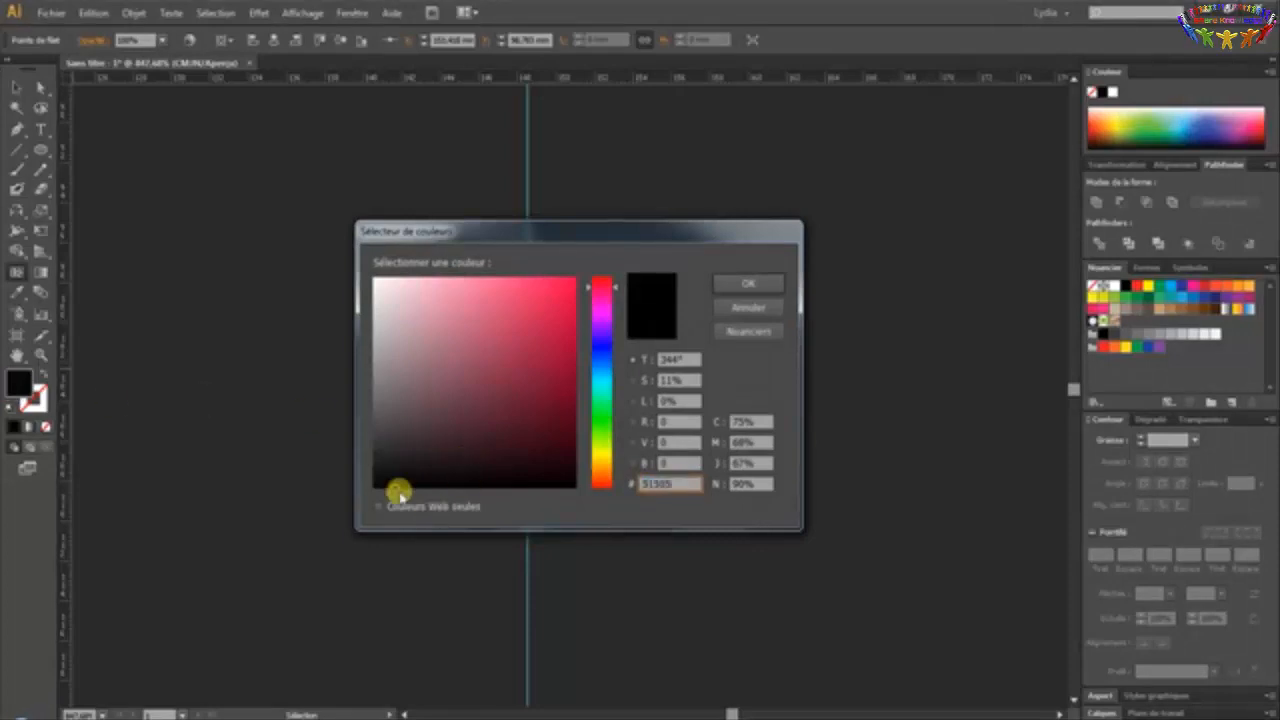
click(752, 284)
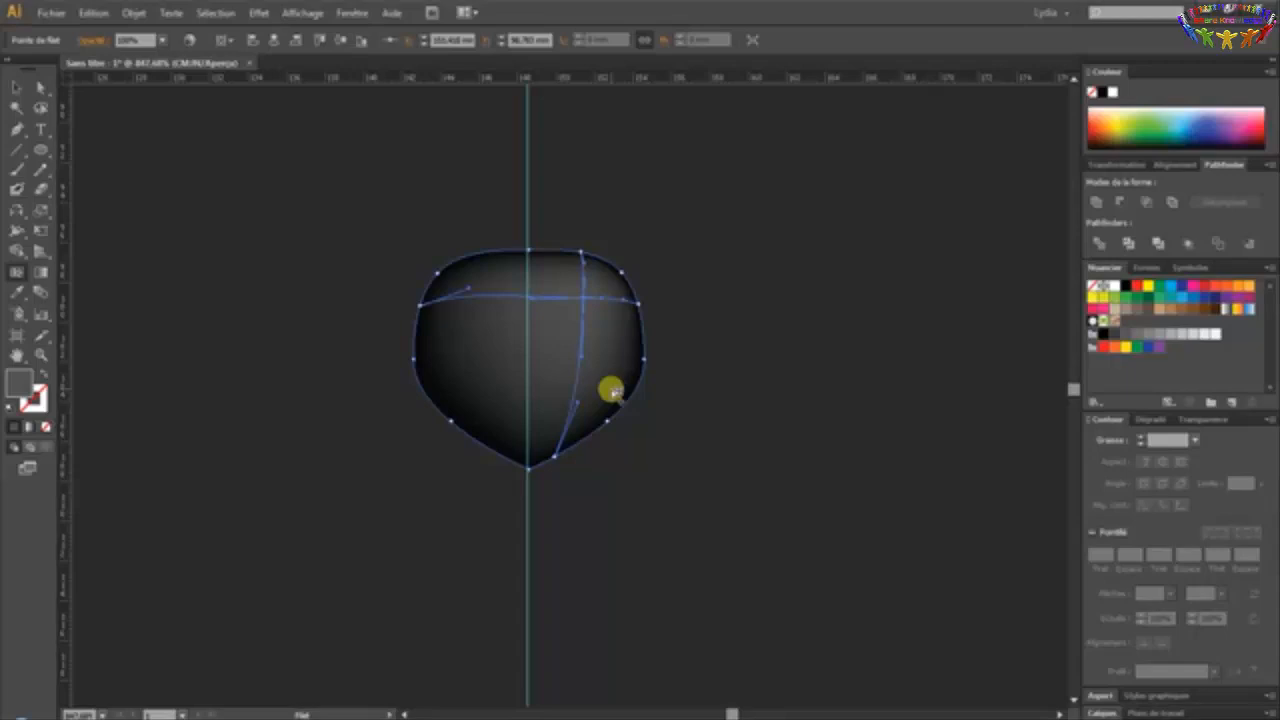
Draw a 21 mm by 34 mm ellipse on the blank area left of the body
click(40, 354)
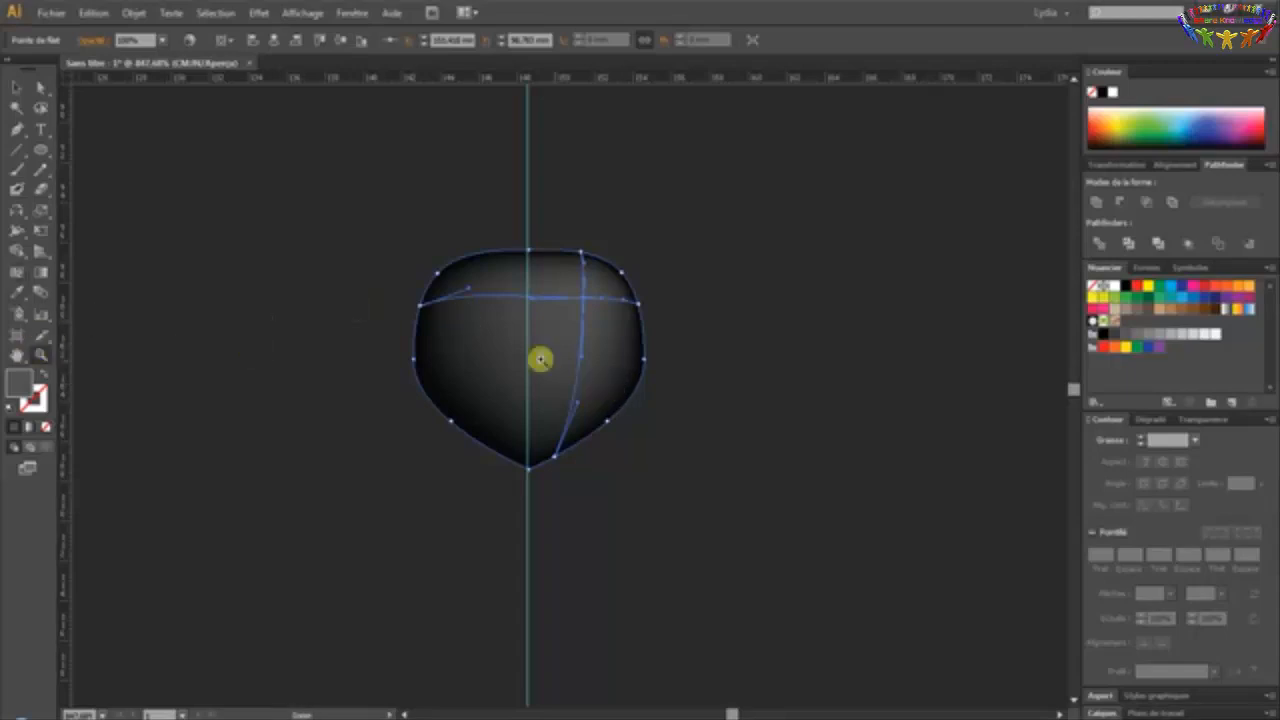
key(v)
click(424, 340)
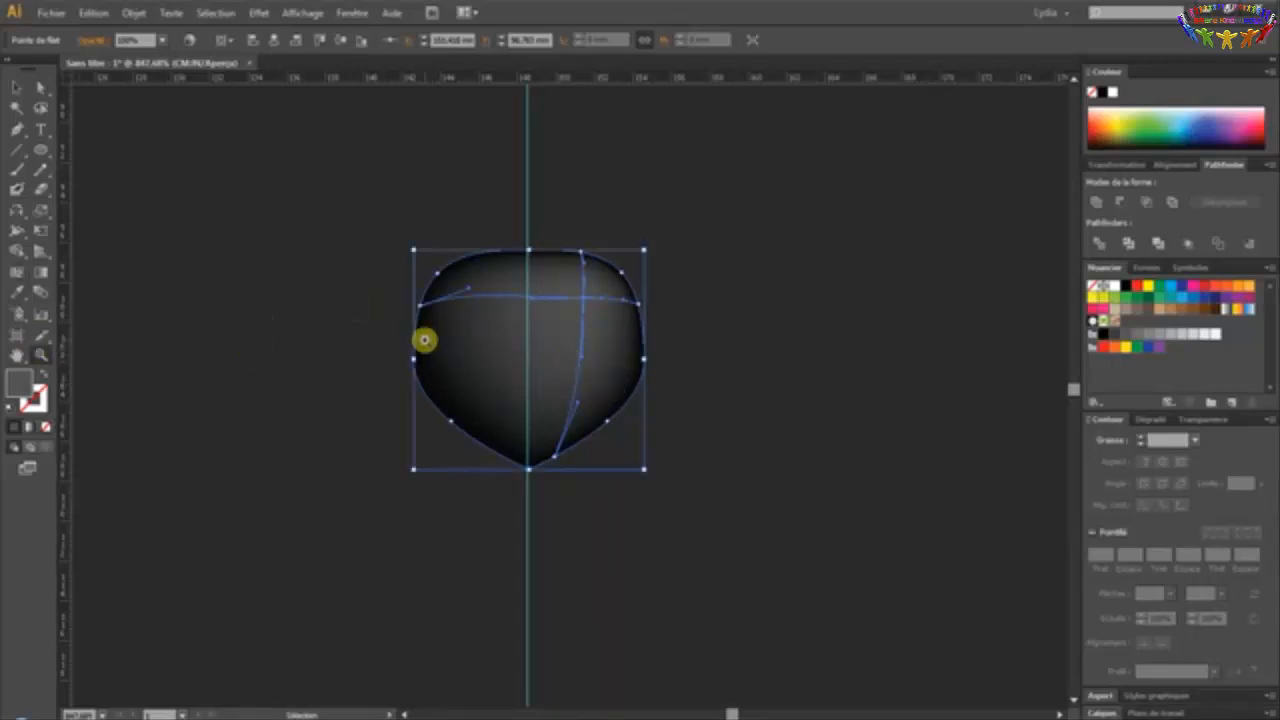
key(ctrl+1)
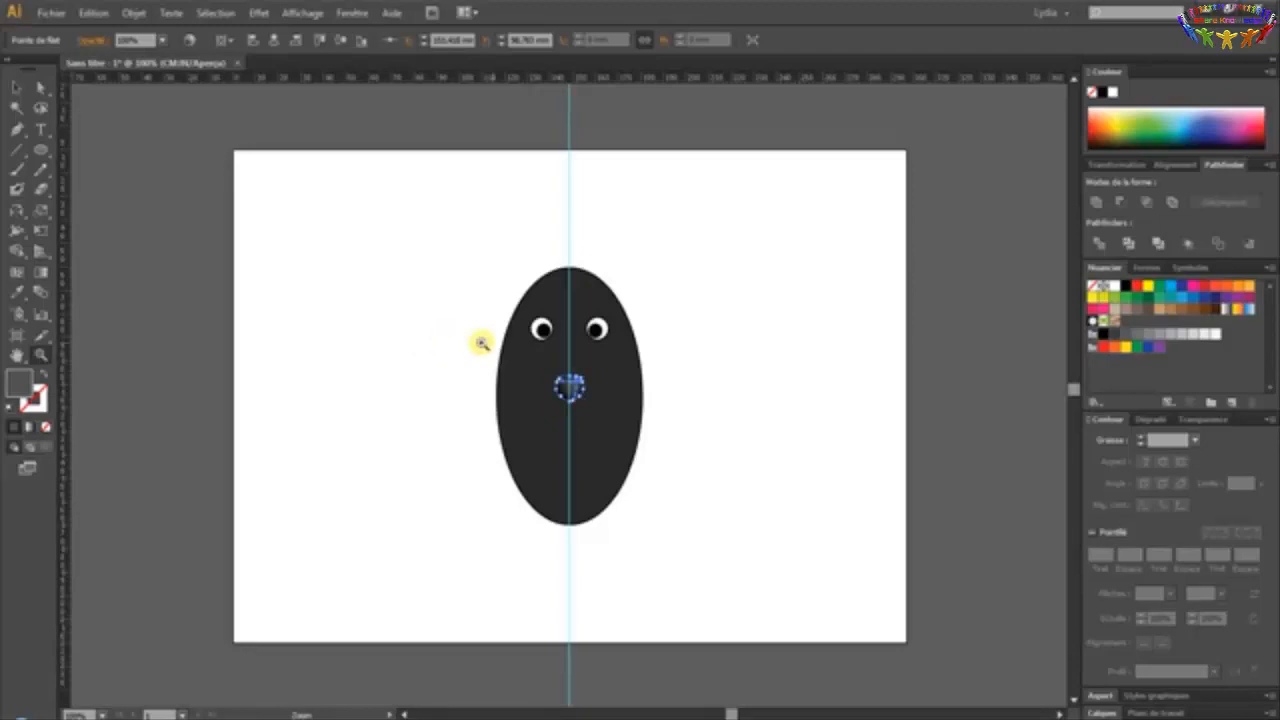
drag(428, 215, 730, 511)
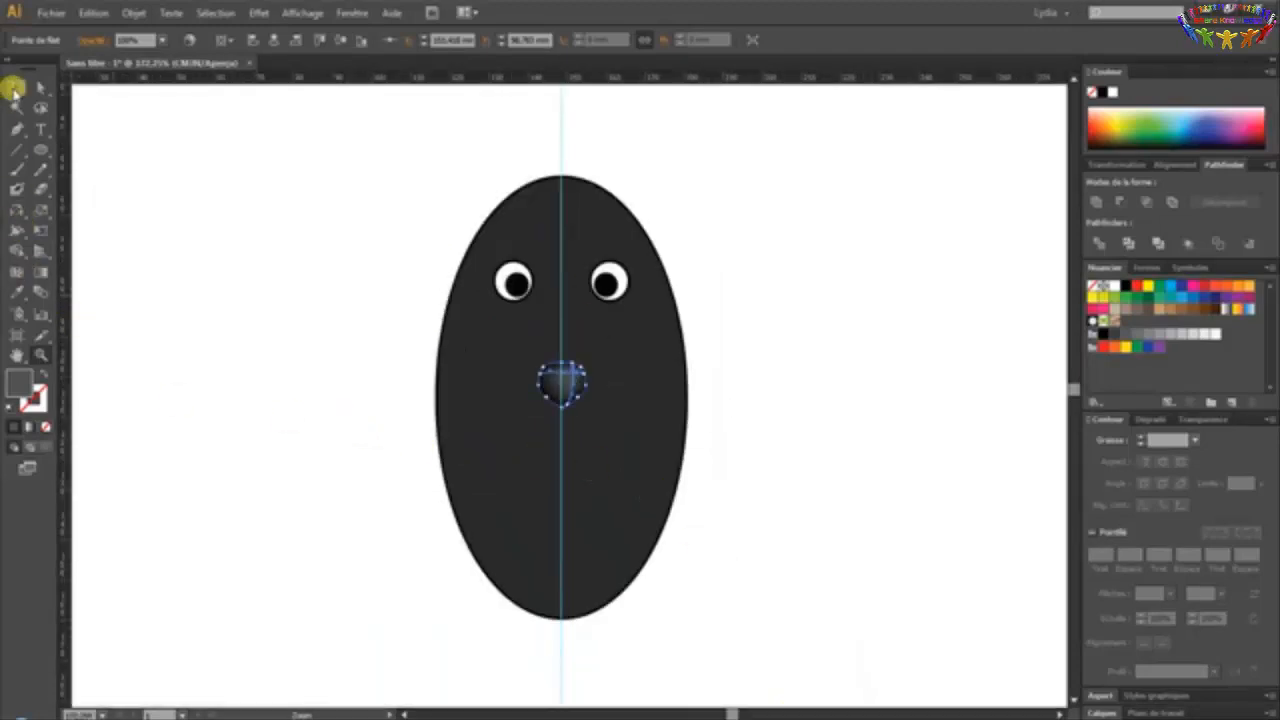
click(42, 150)
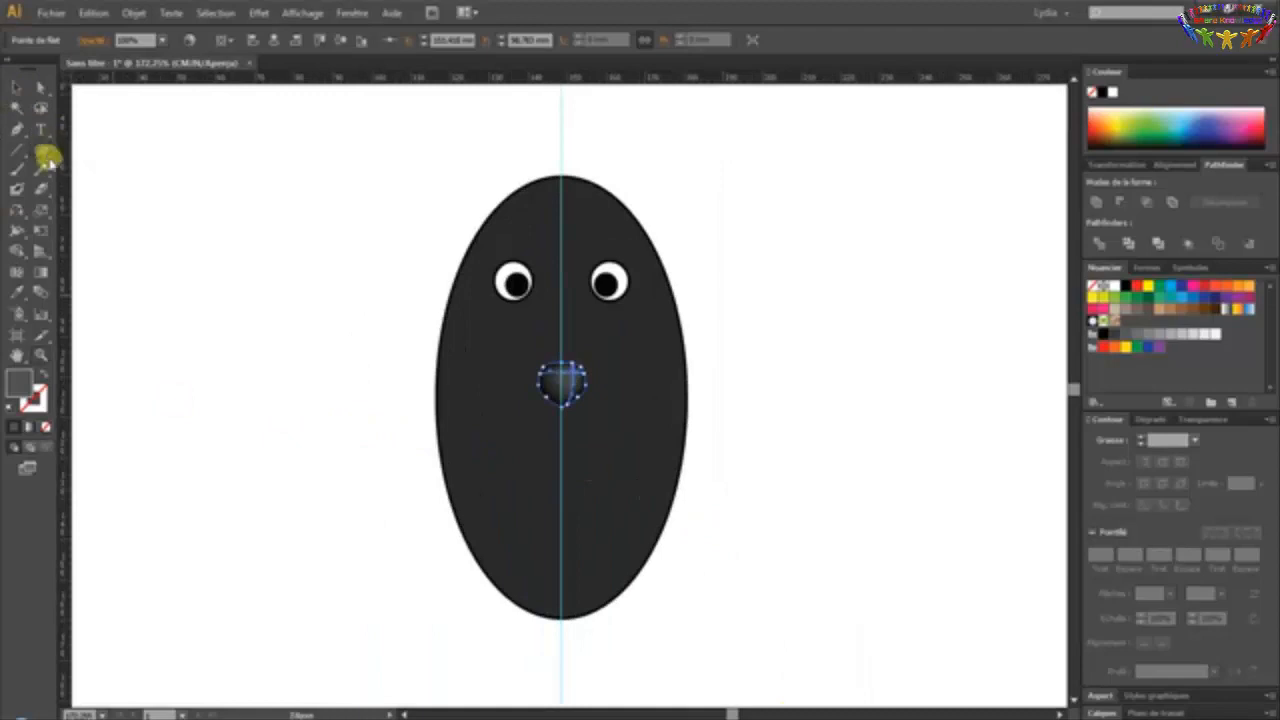
click(222, 214)
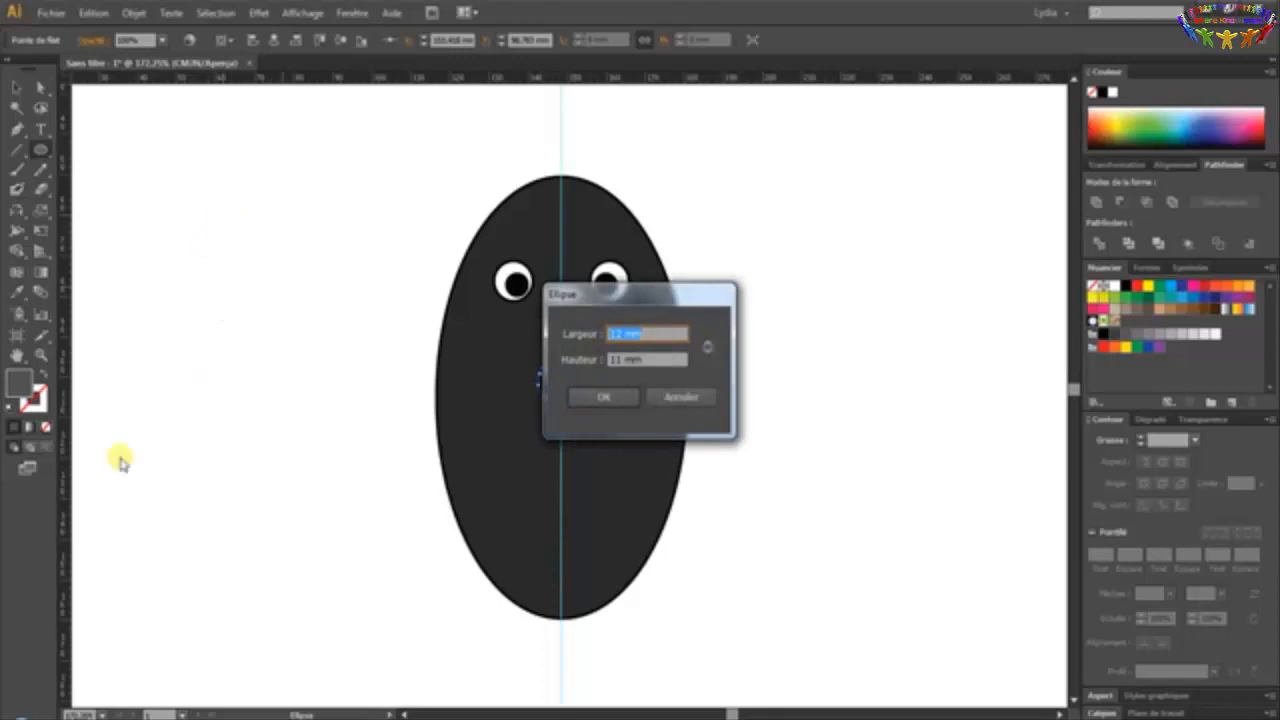
text(21)
key(Tab)
text(34)
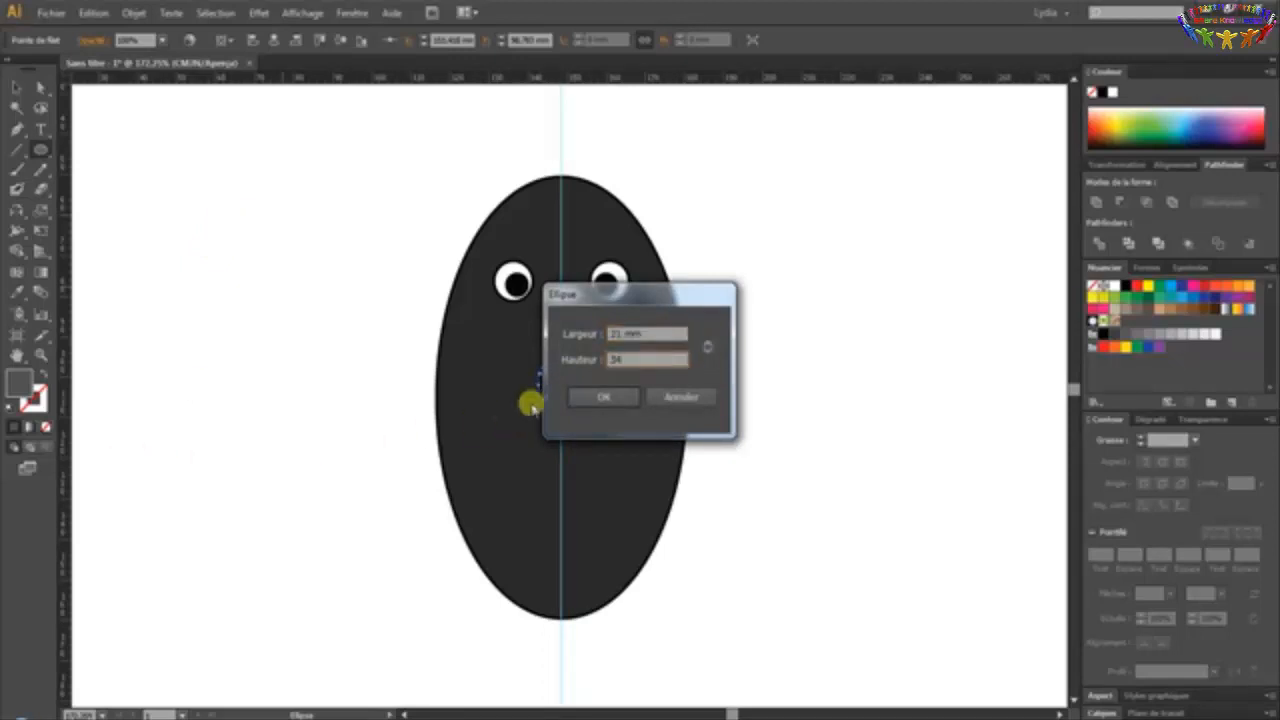
click(586, 397)
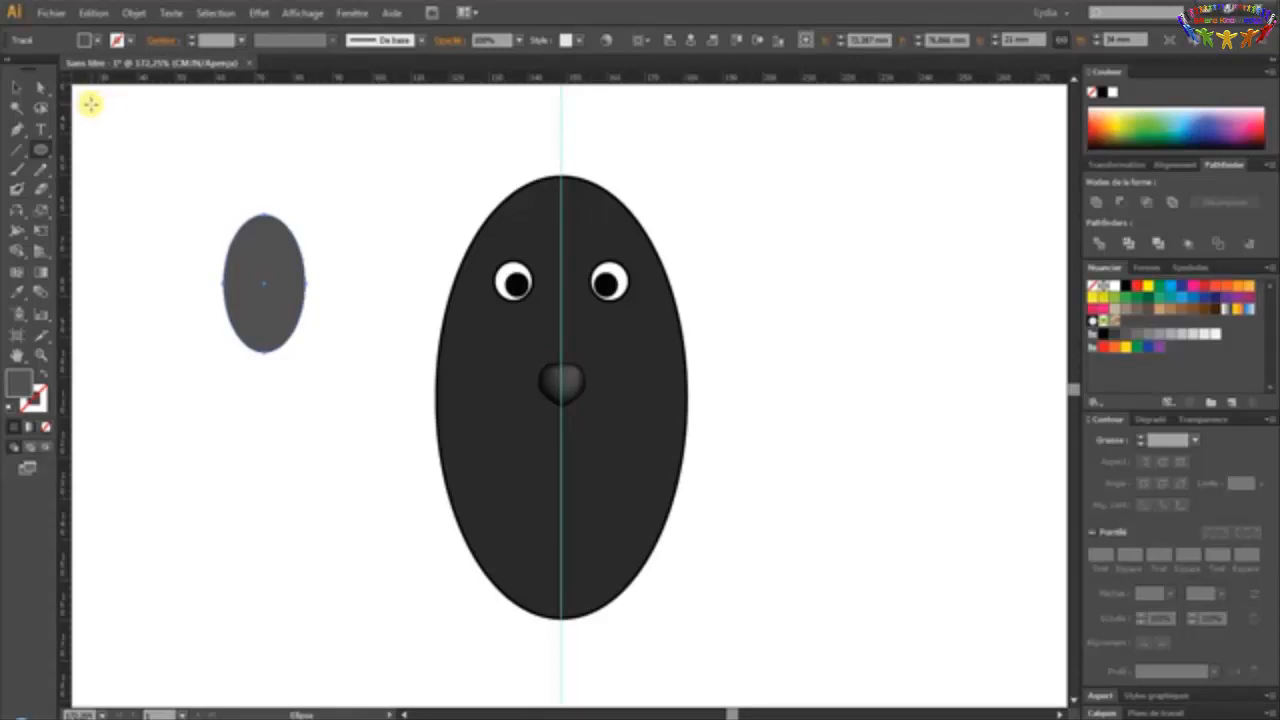
Set the fill colour of the small ellipse beside the body to dark grey 2A2A2A
double_click(16, 381)
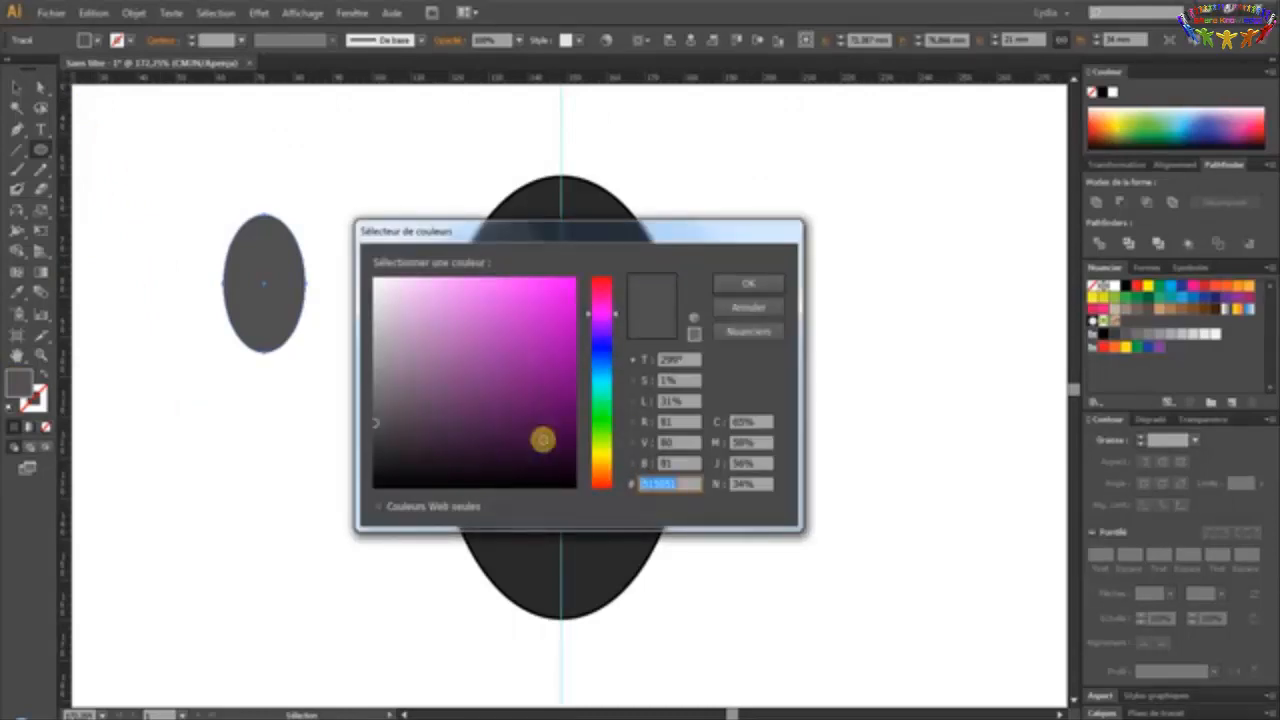
text(2A)
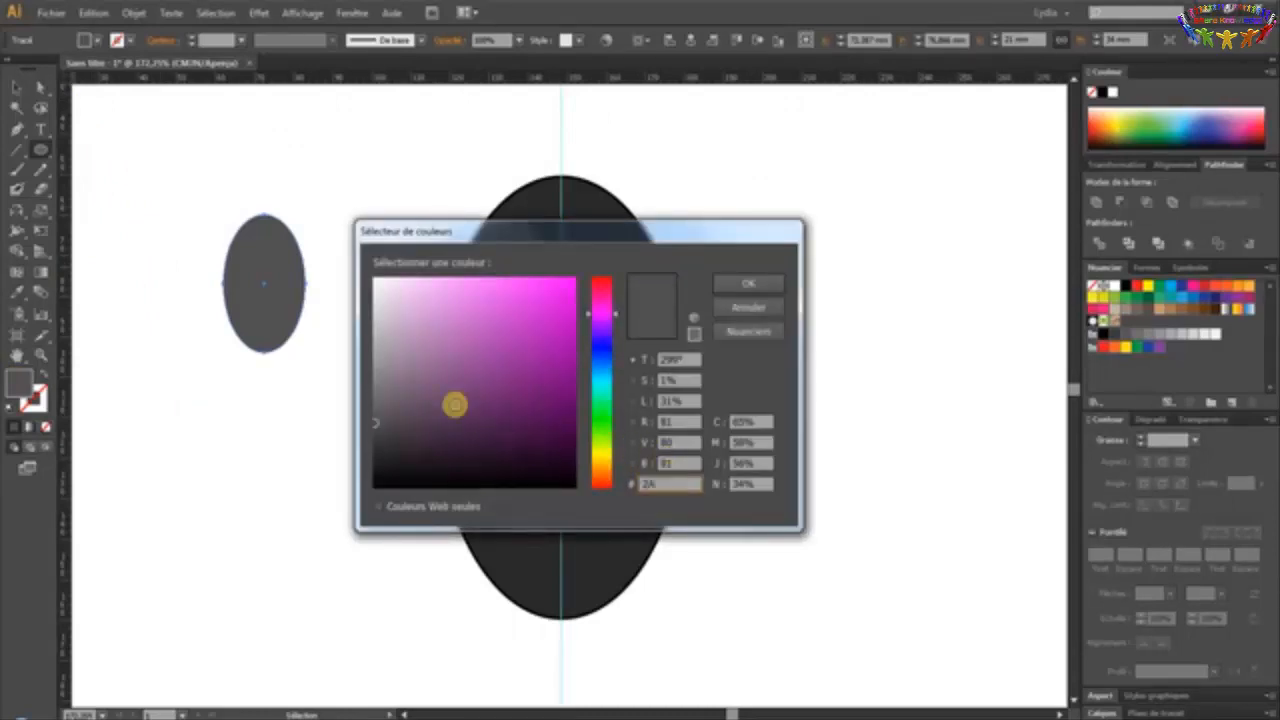
text(2A2A)
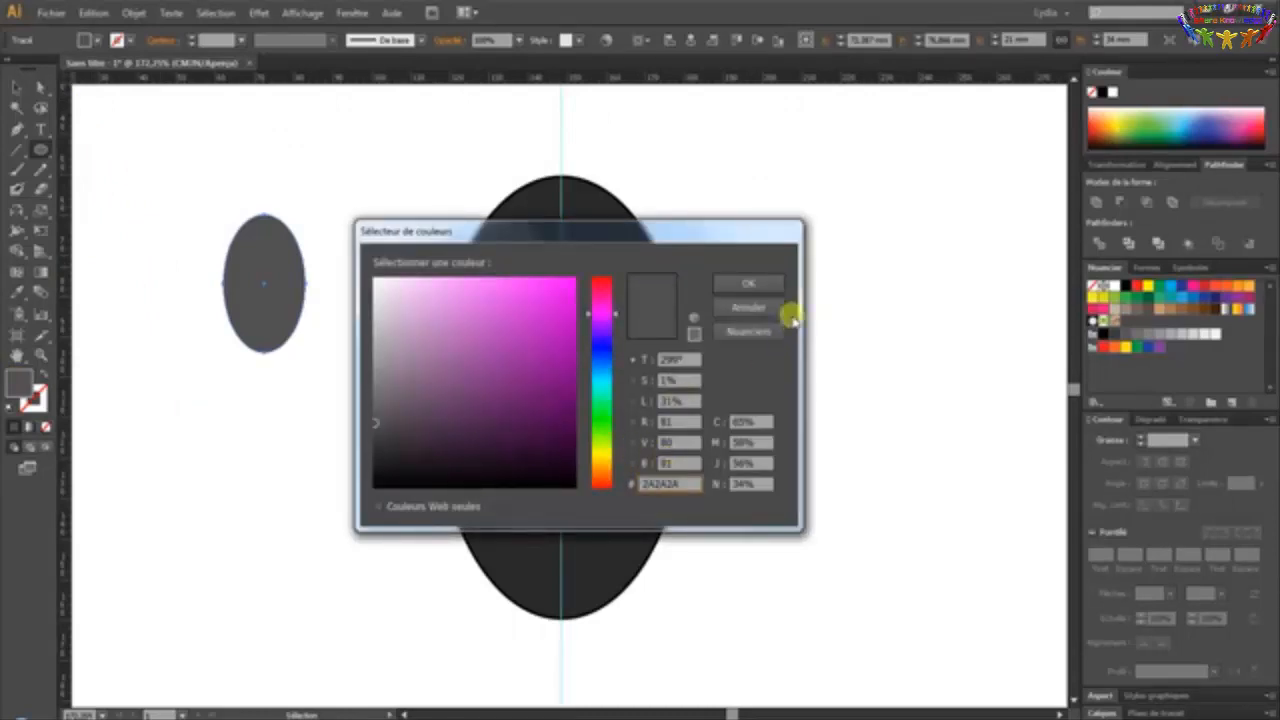
click(763, 283)
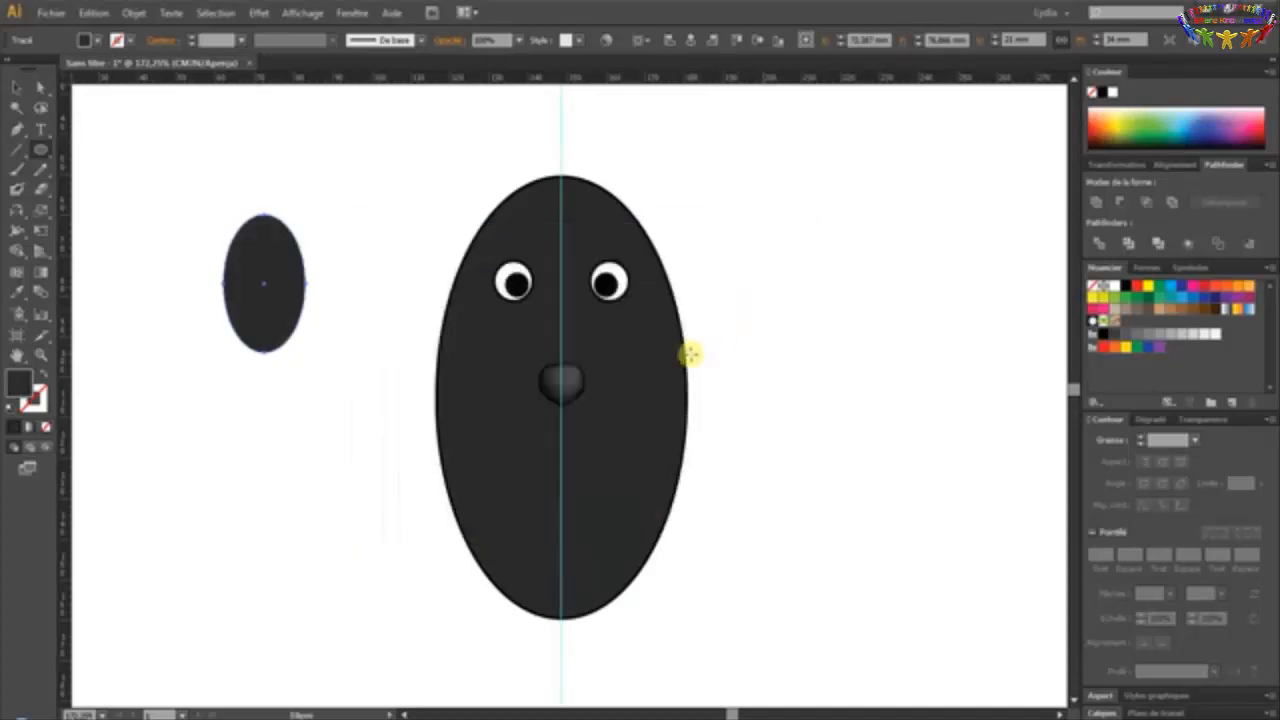
Give the small ellipse a solid black 000000 outline and deselect it
click(18, 427)
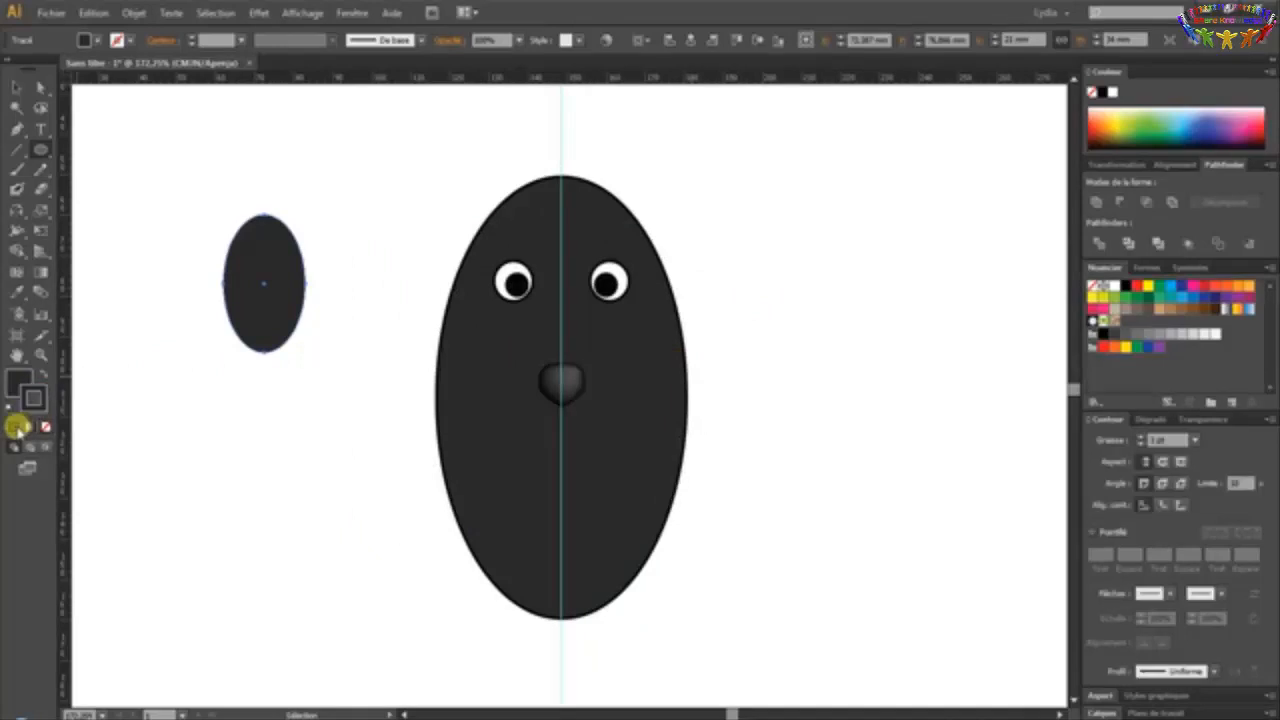
double_click(34, 402)
drag(396, 438, 359, 490)
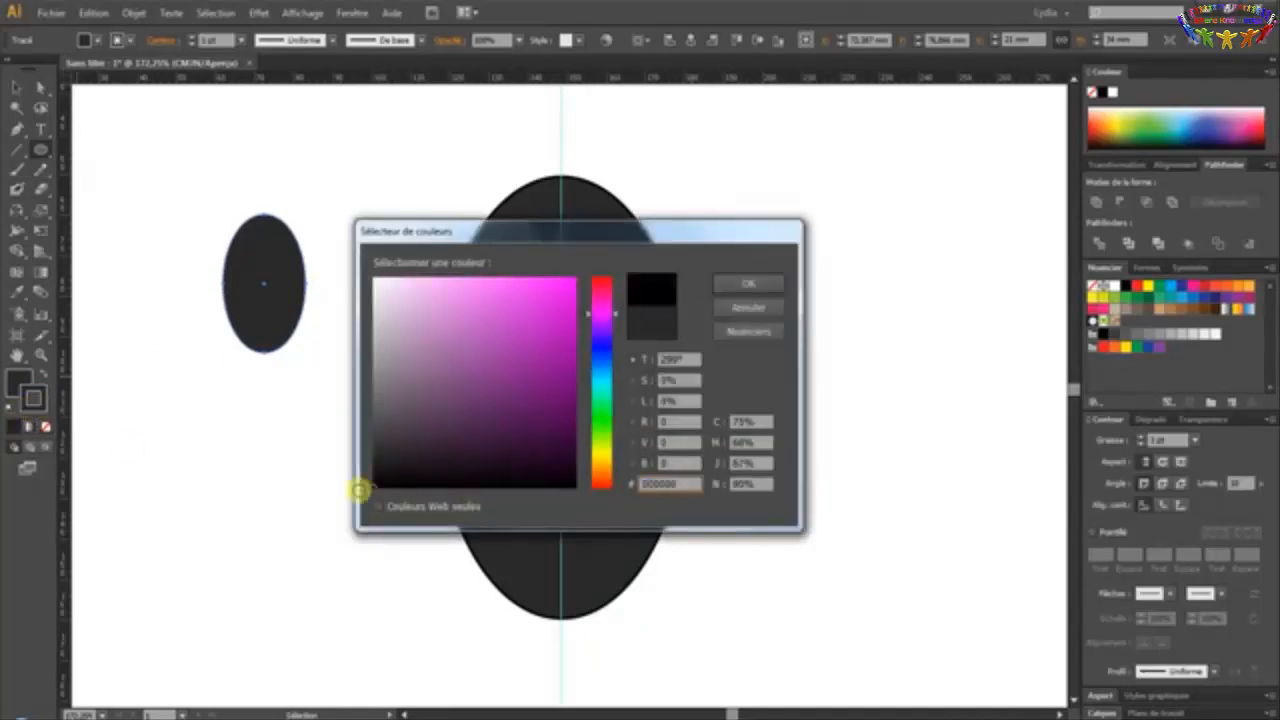
click(746, 283)
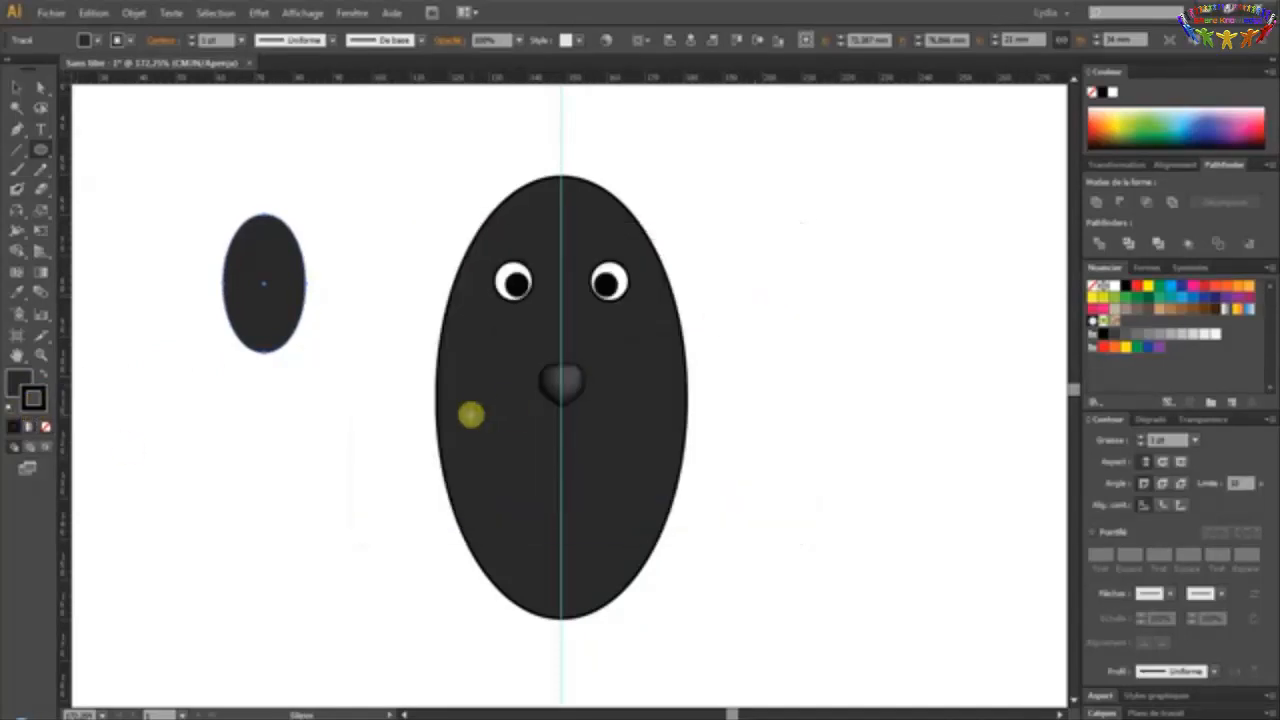
click(16, 87)
click(349, 175)
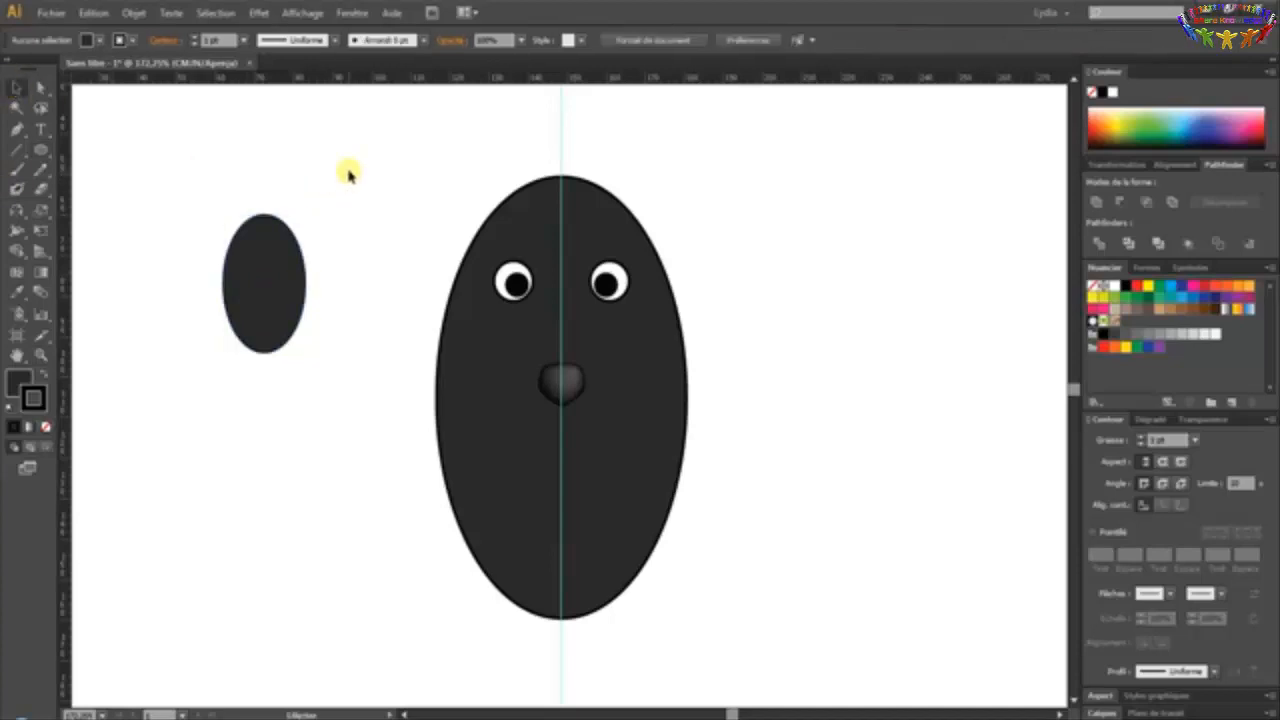
Retract the lower direction handles of the small ellipse's two side anchors into their anchor points
click(267, 272)
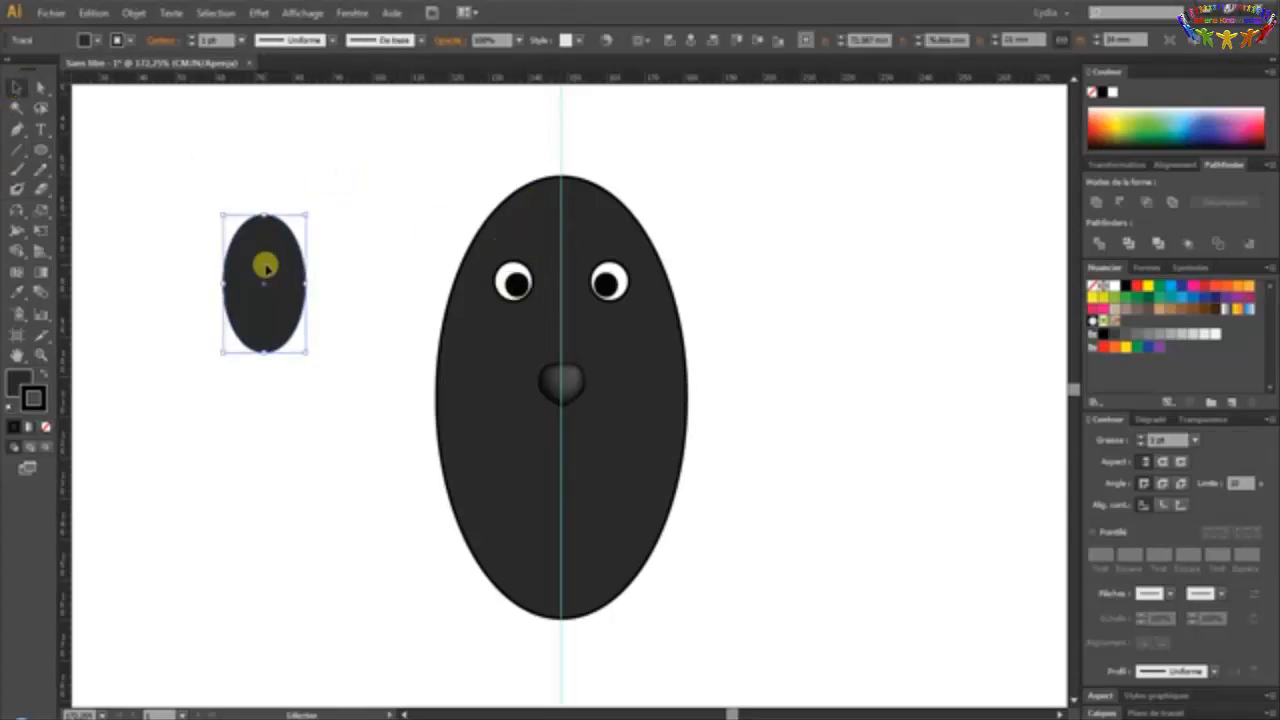
click(44, 90)
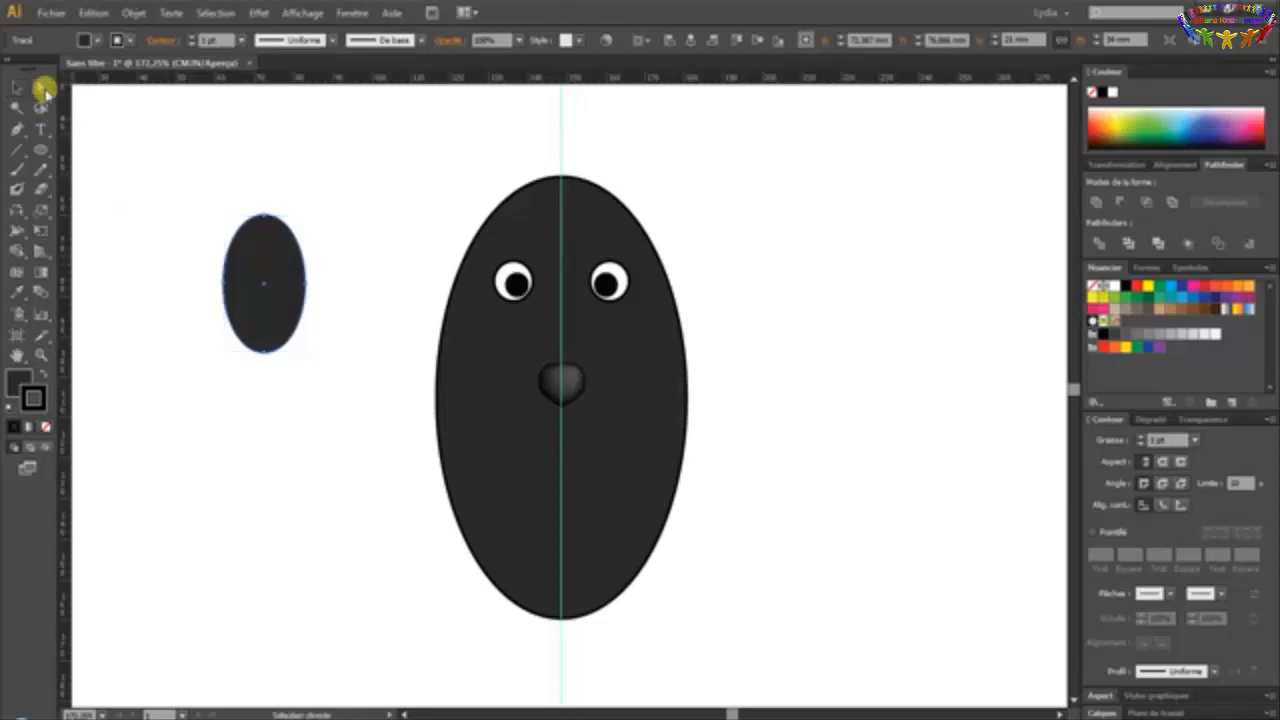
click(223, 284)
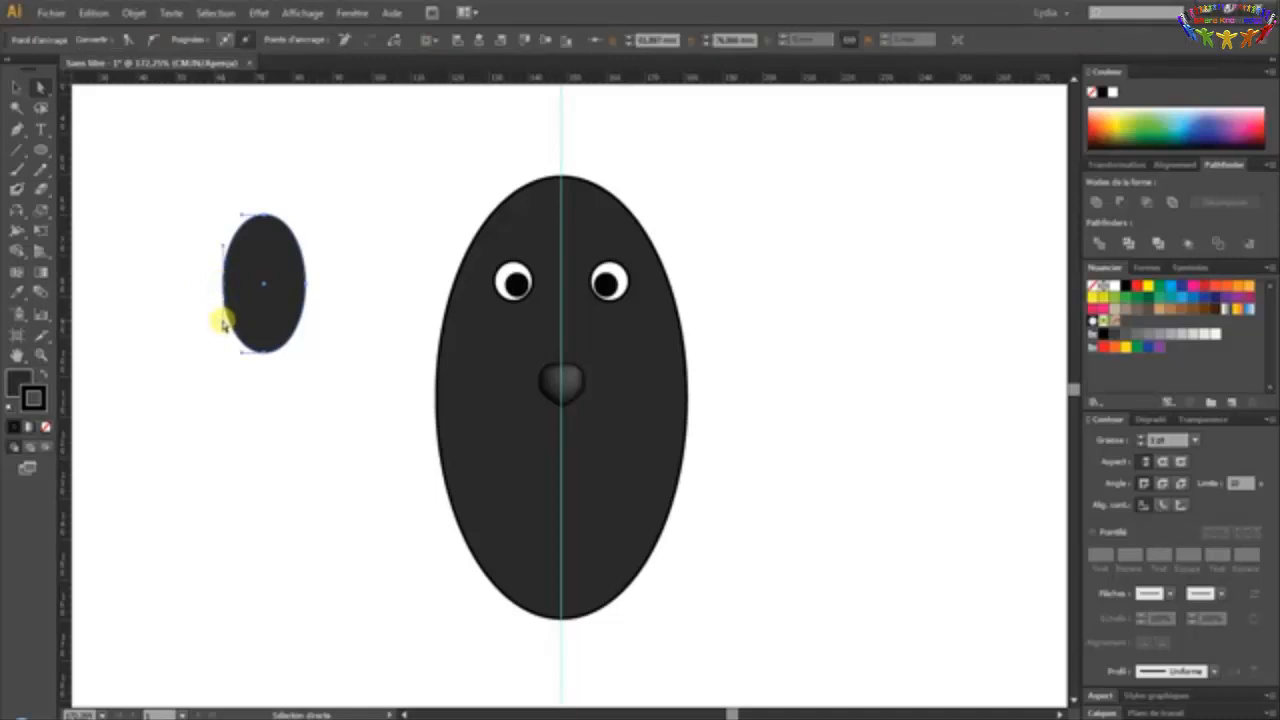
drag(223, 323, 226, 288)
click(306, 284)
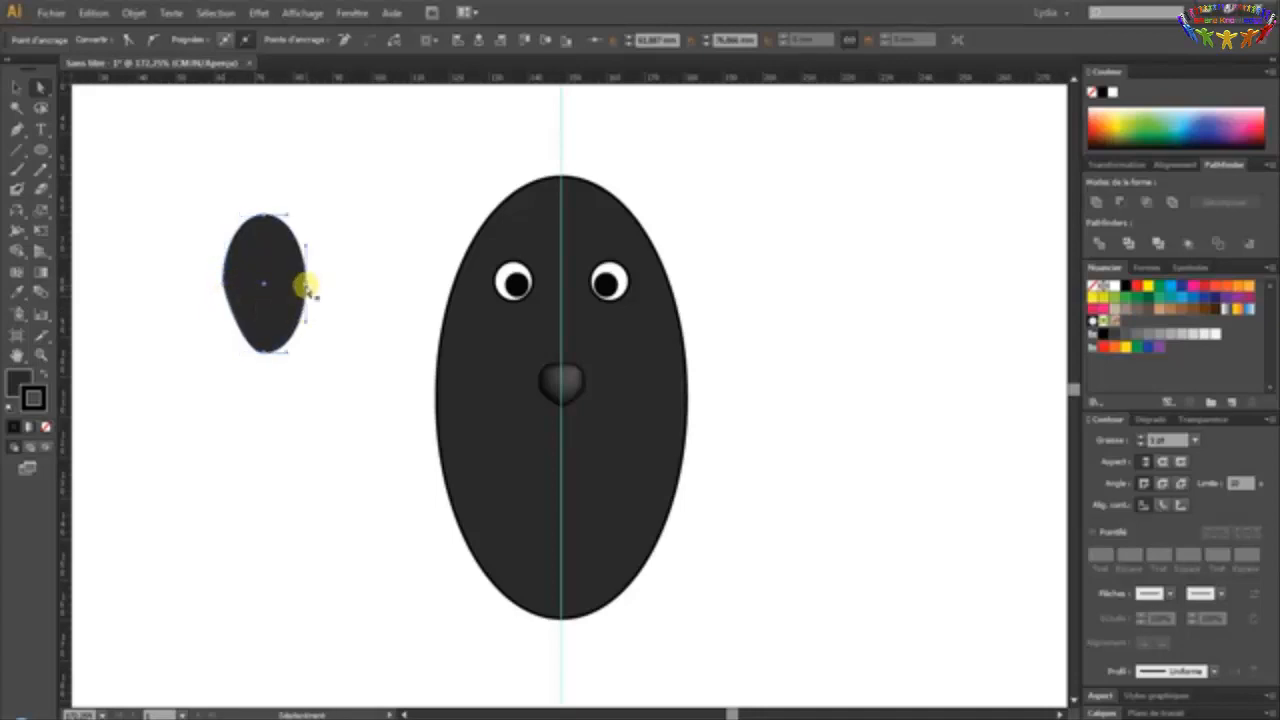
drag(306, 324, 306, 287)
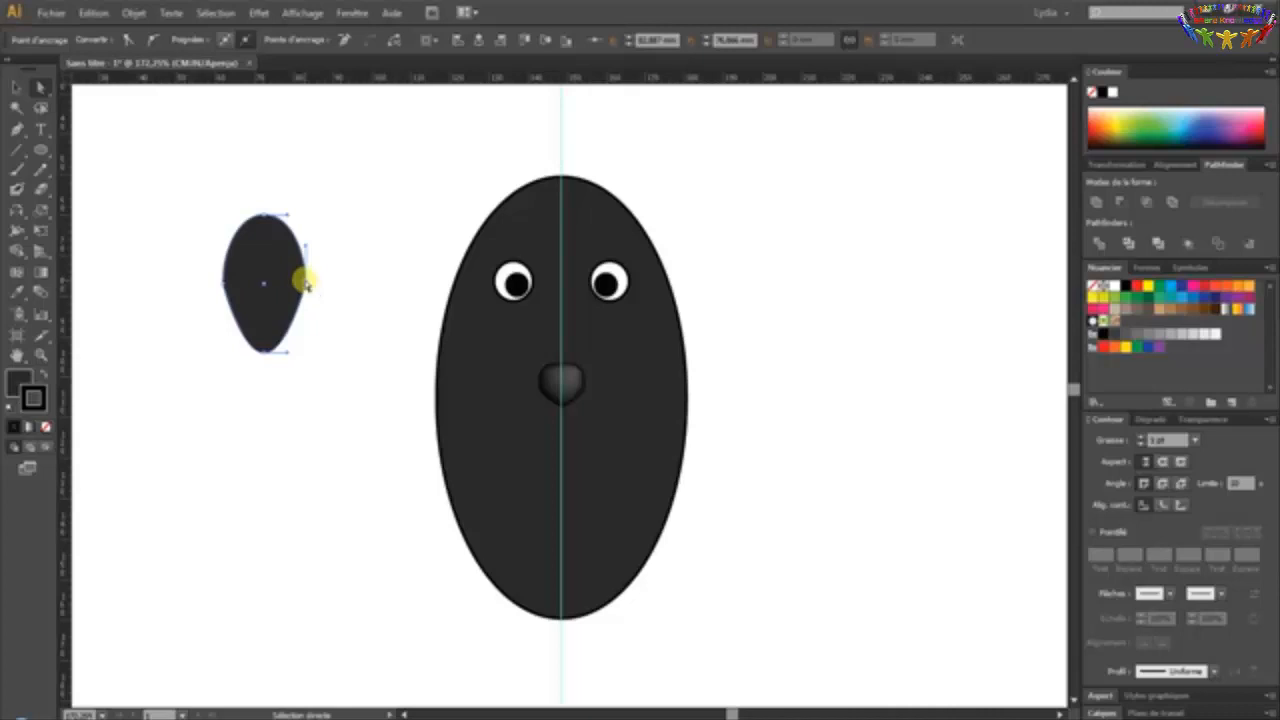
Collapse both direction handles of the small shape's top anchor to form a pointed ear tip
click(264, 217)
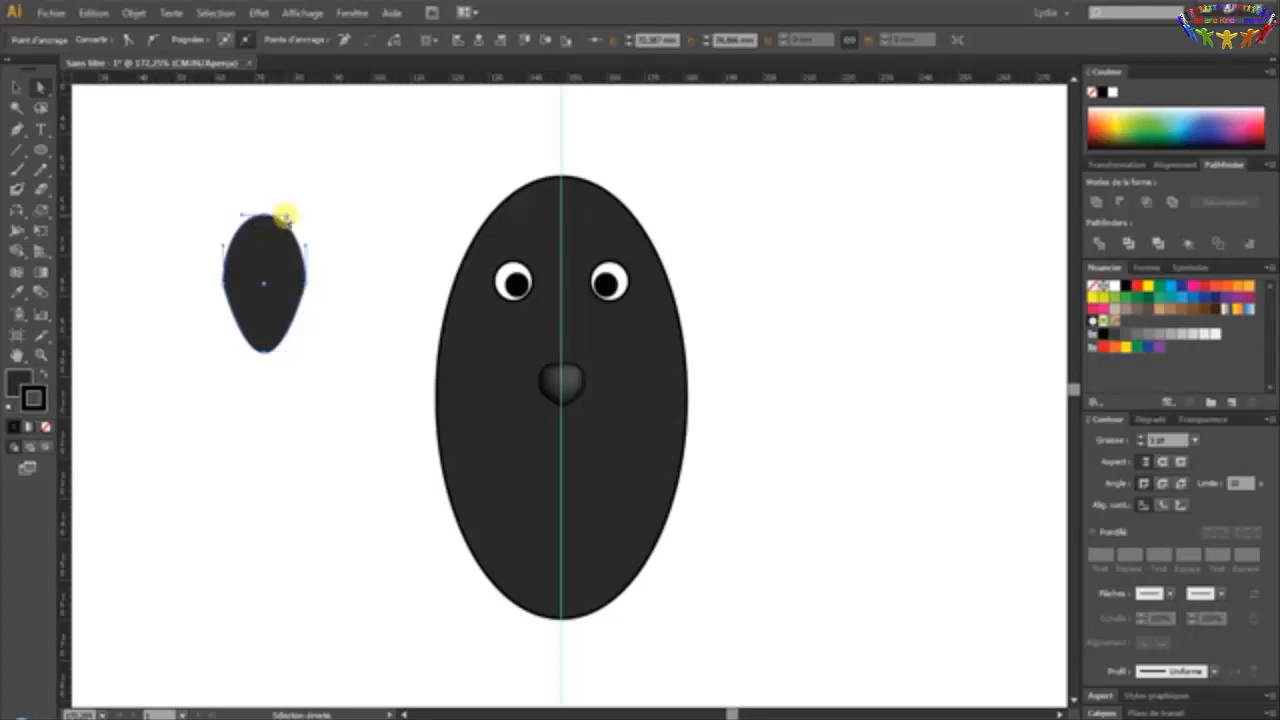
drag(285, 217, 262, 215)
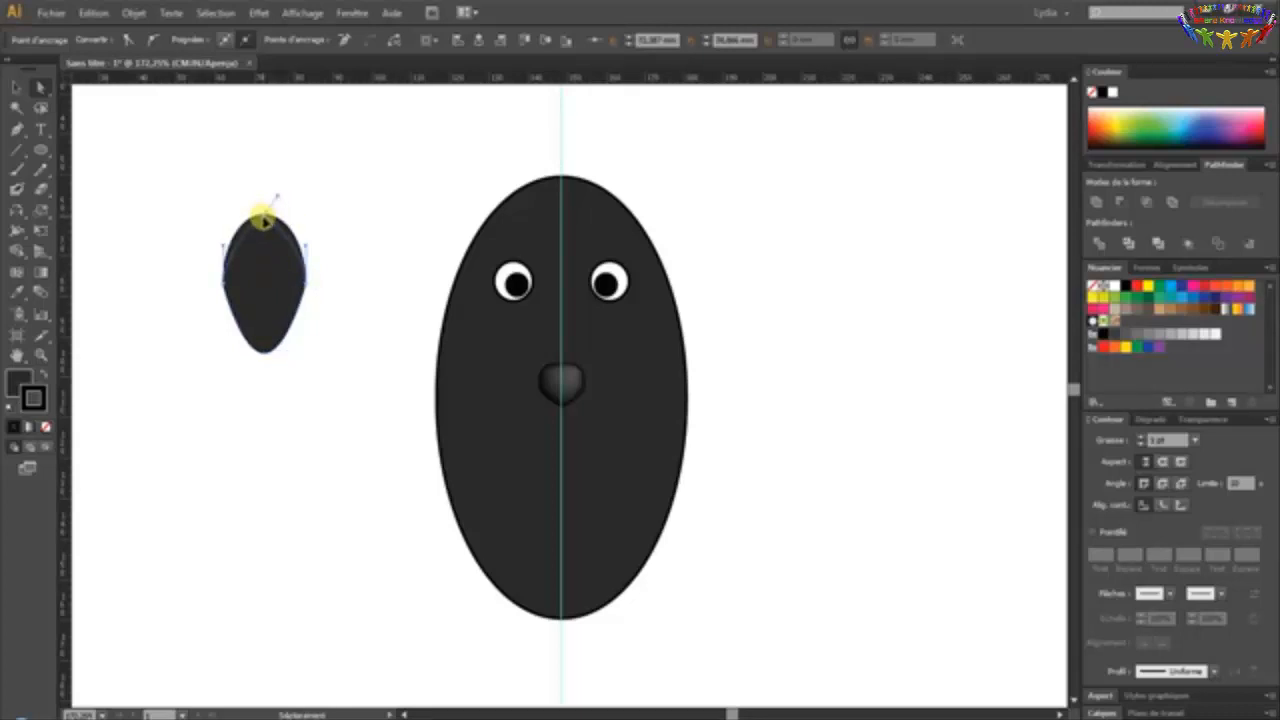
click(246, 218)
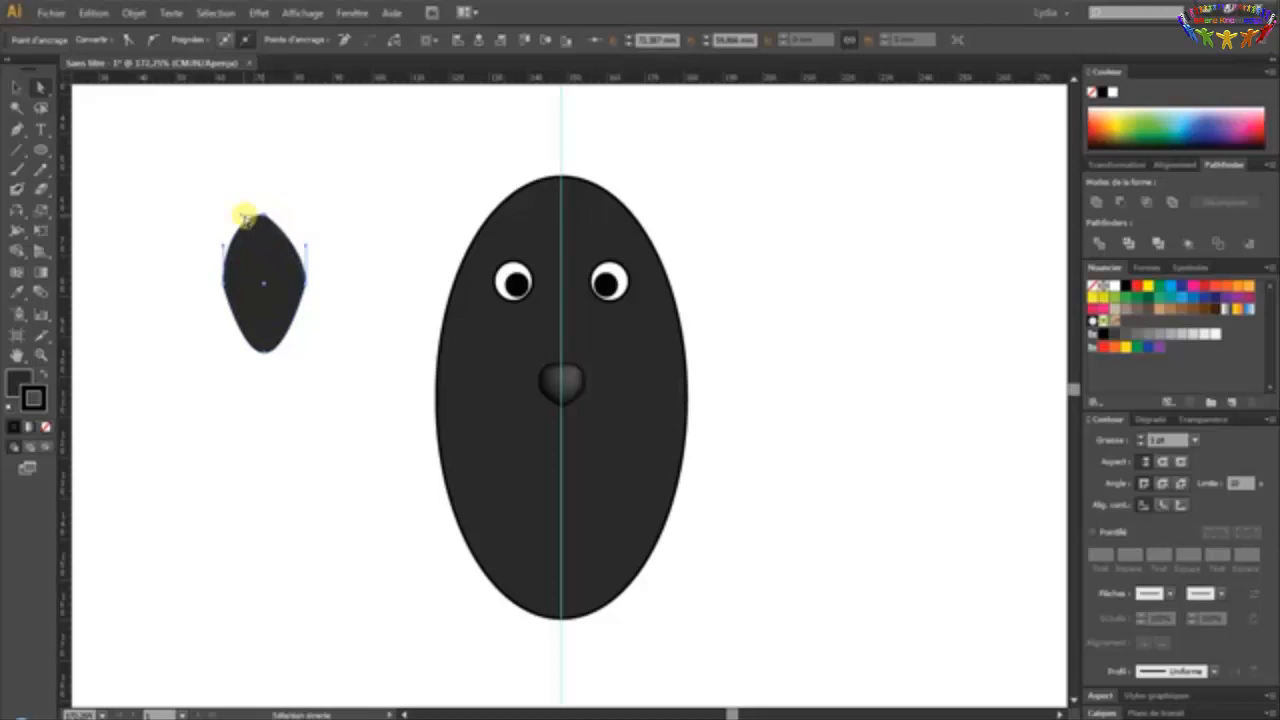
drag(246, 218, 252, 218)
drag(263, 220, 265, 218)
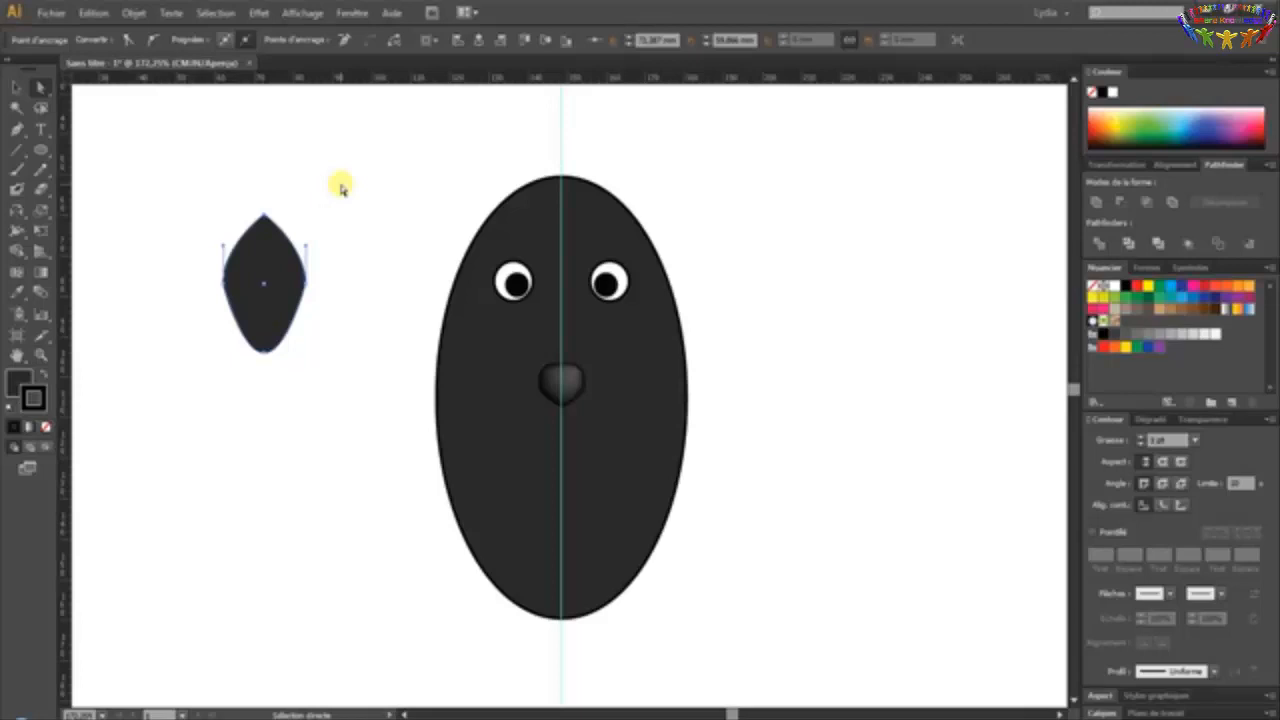
Move the pointed ear shape slightly upward on the blank area beside the body
click(14, 87)
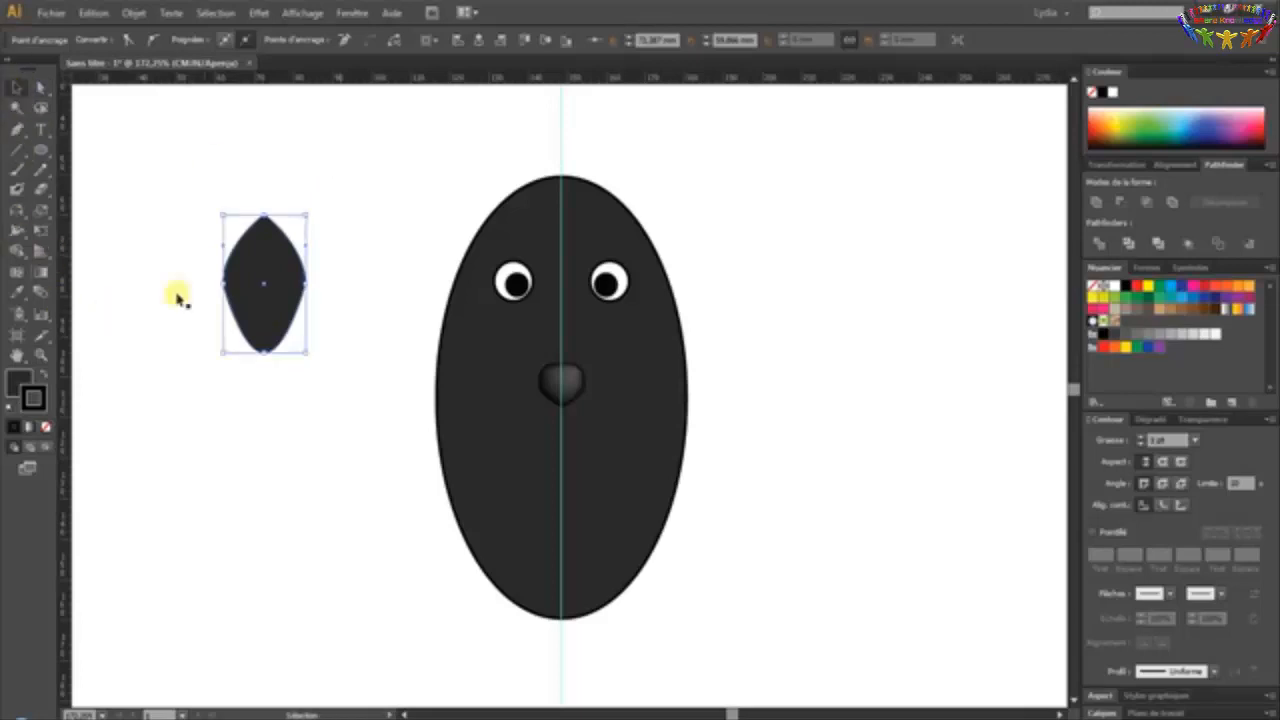
drag(257, 251, 334, 229)
click(334, 229)
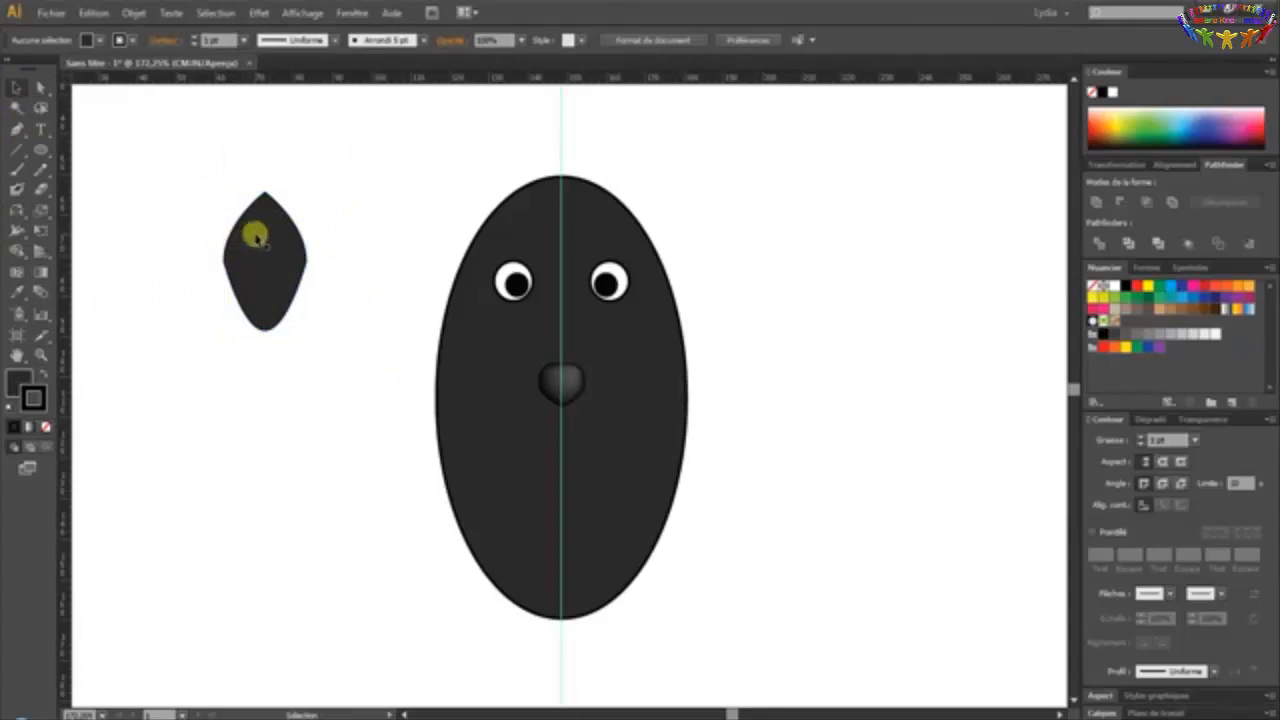
Create a copy of the ear shape scaled uniformly to 70% about its centre
click(256, 236)
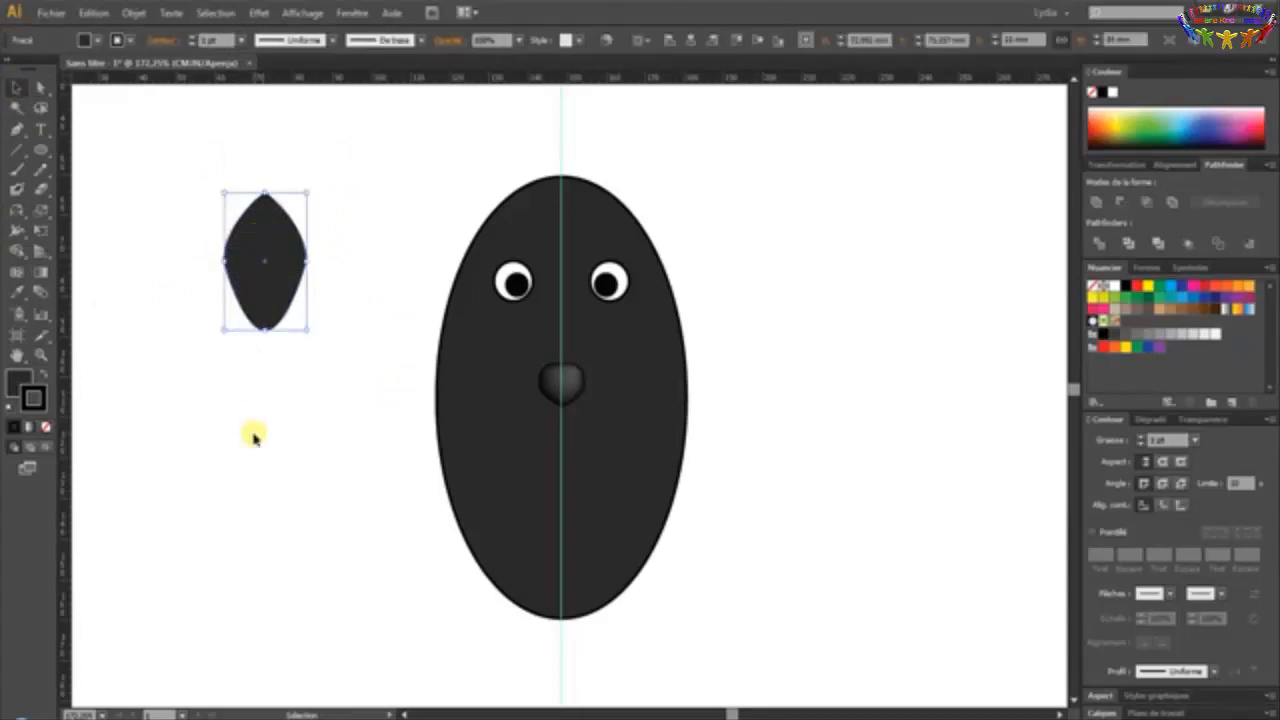
click(40, 212)
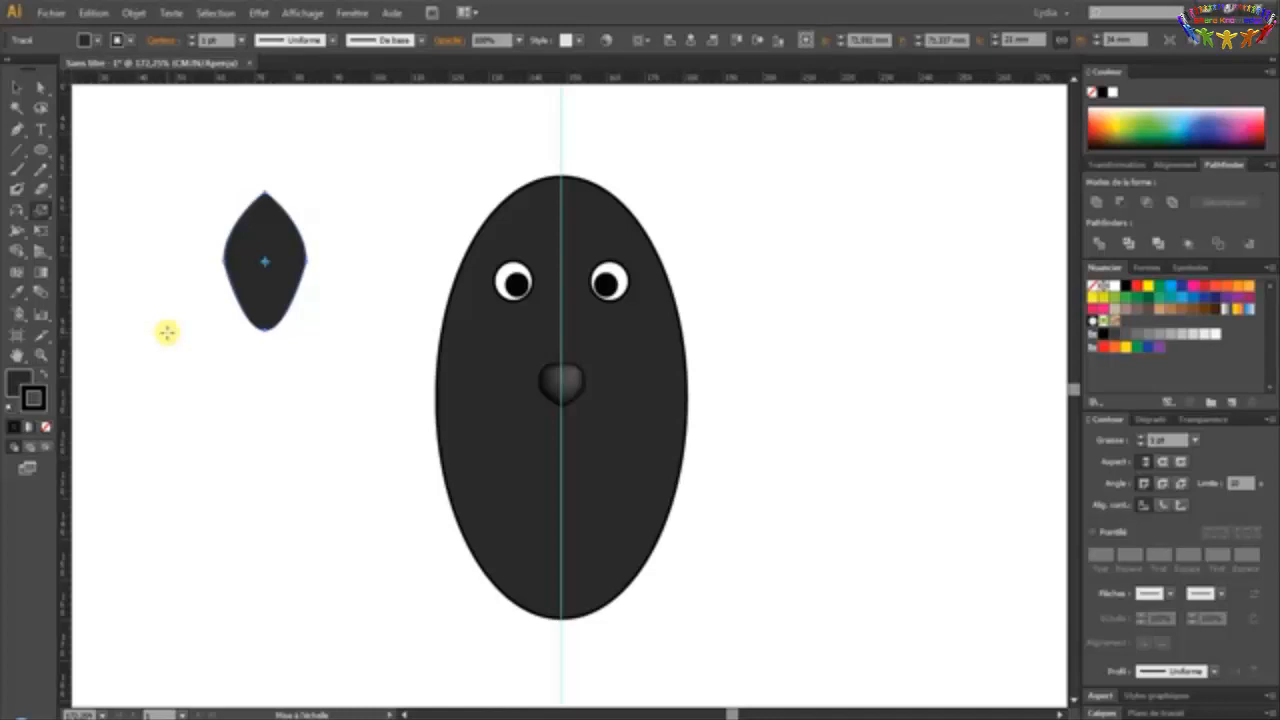
key(Return)
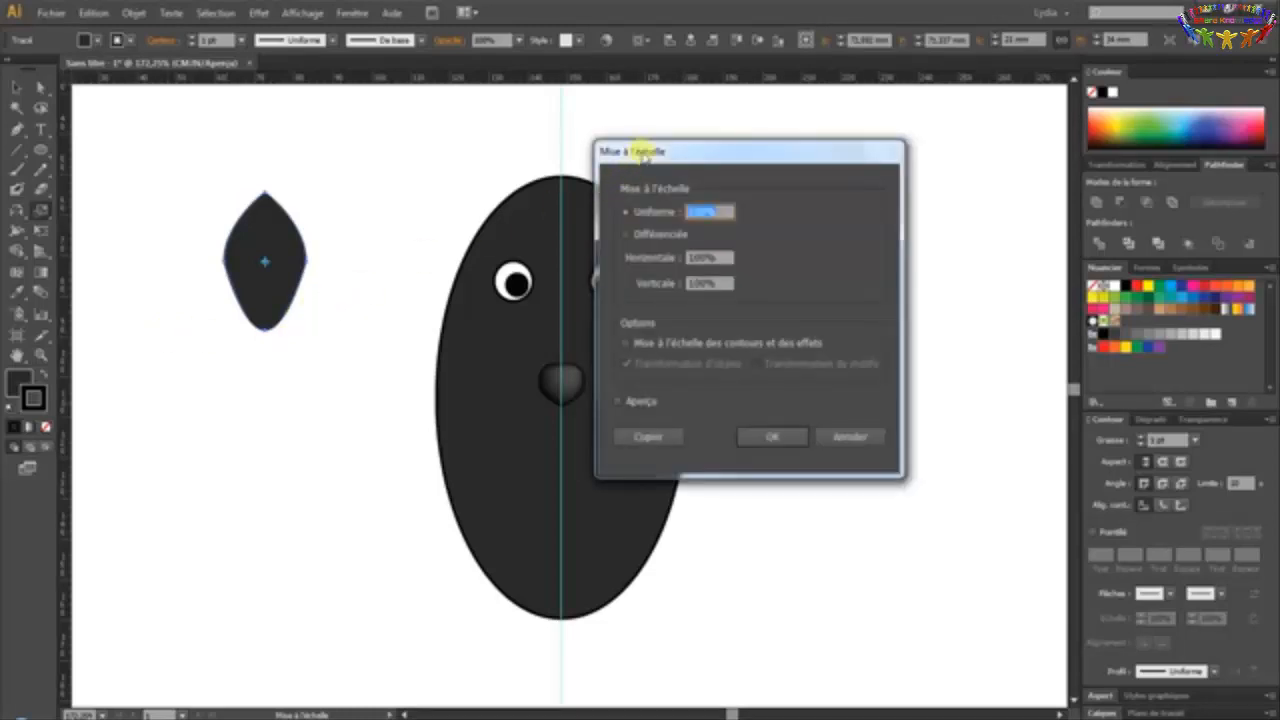
drag(645, 152, 501, 194)
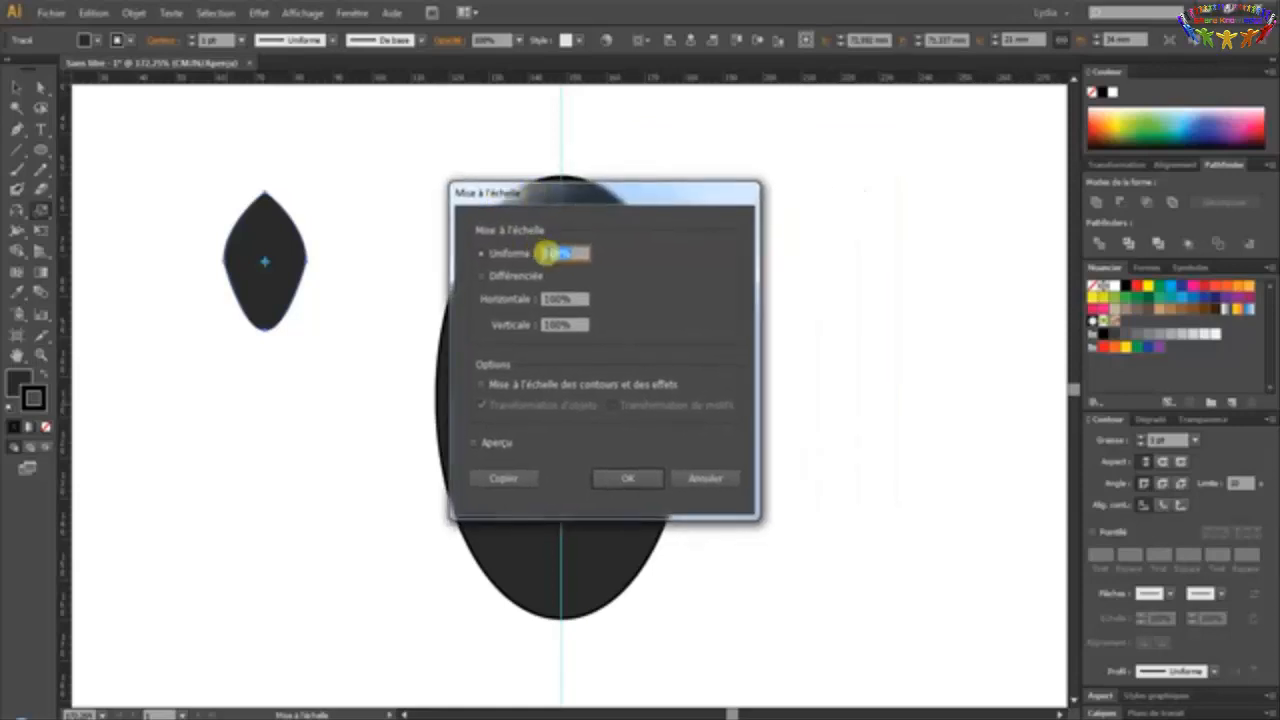
click(552, 250)
drag(553, 250, 506, 249)
text(70)
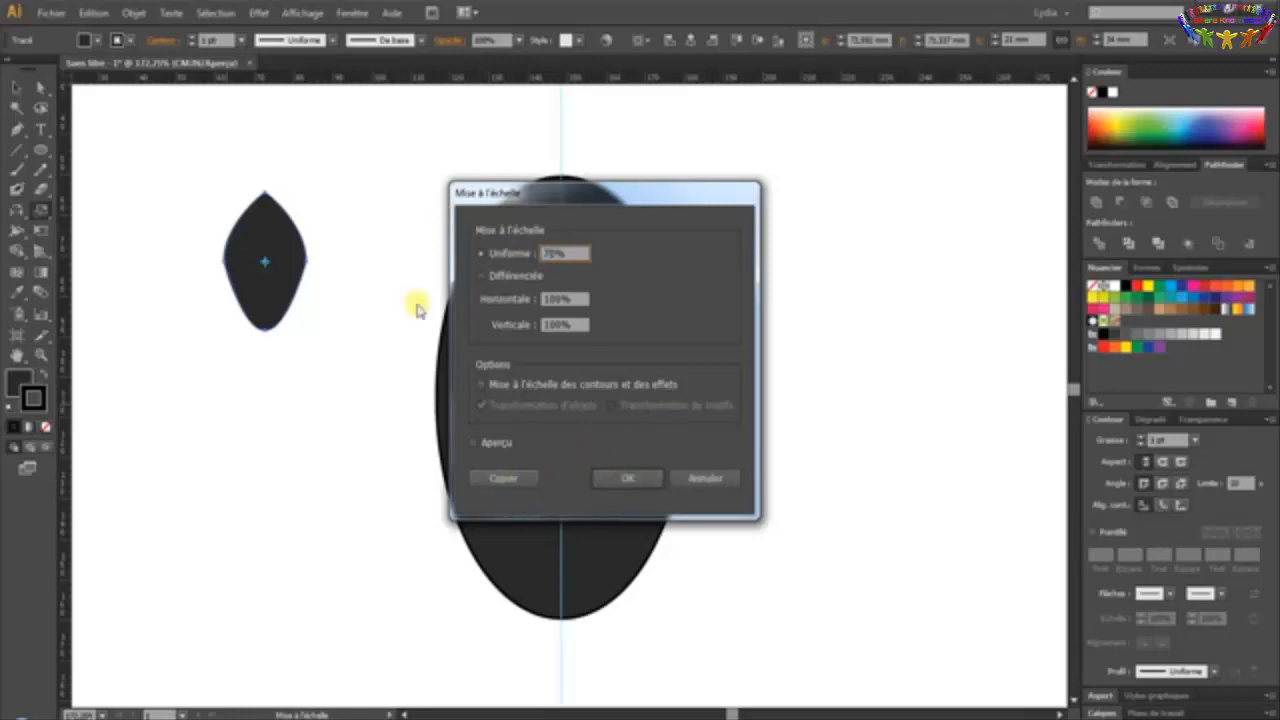
click(498, 477)
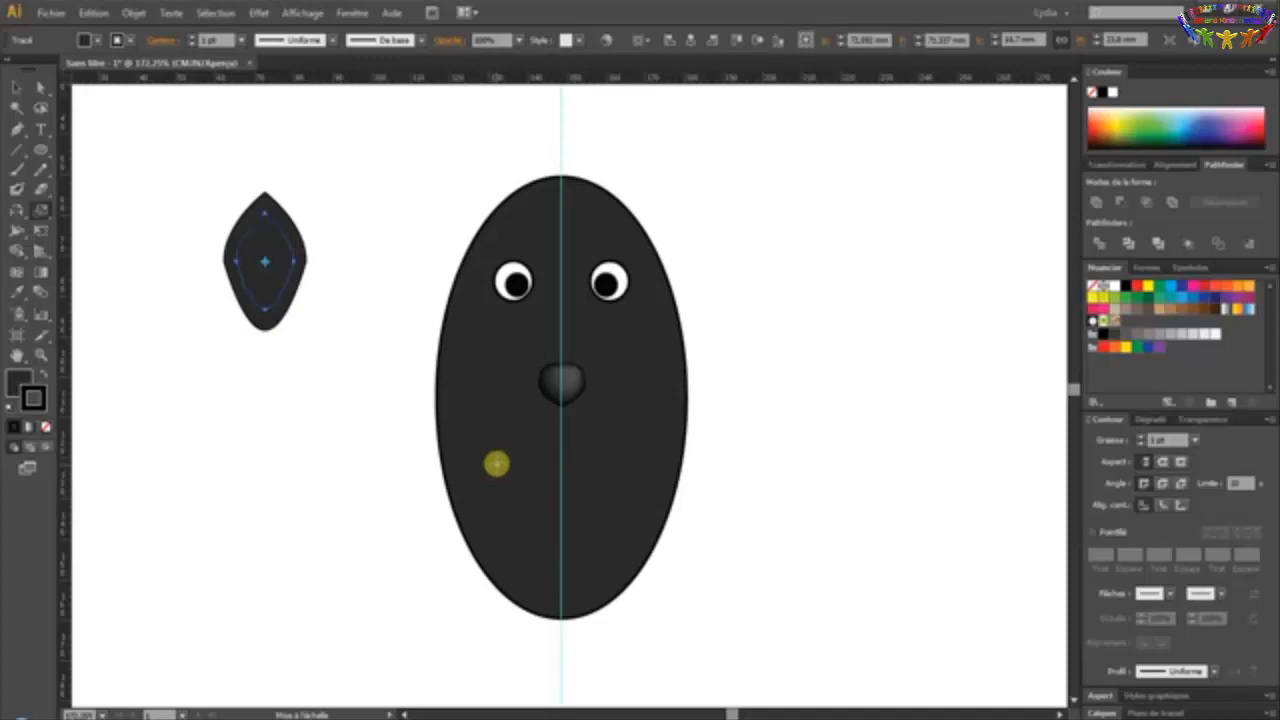
Set the fill colour of the smaller inner ear copy to pink F3C5DC
double_click(17, 380)
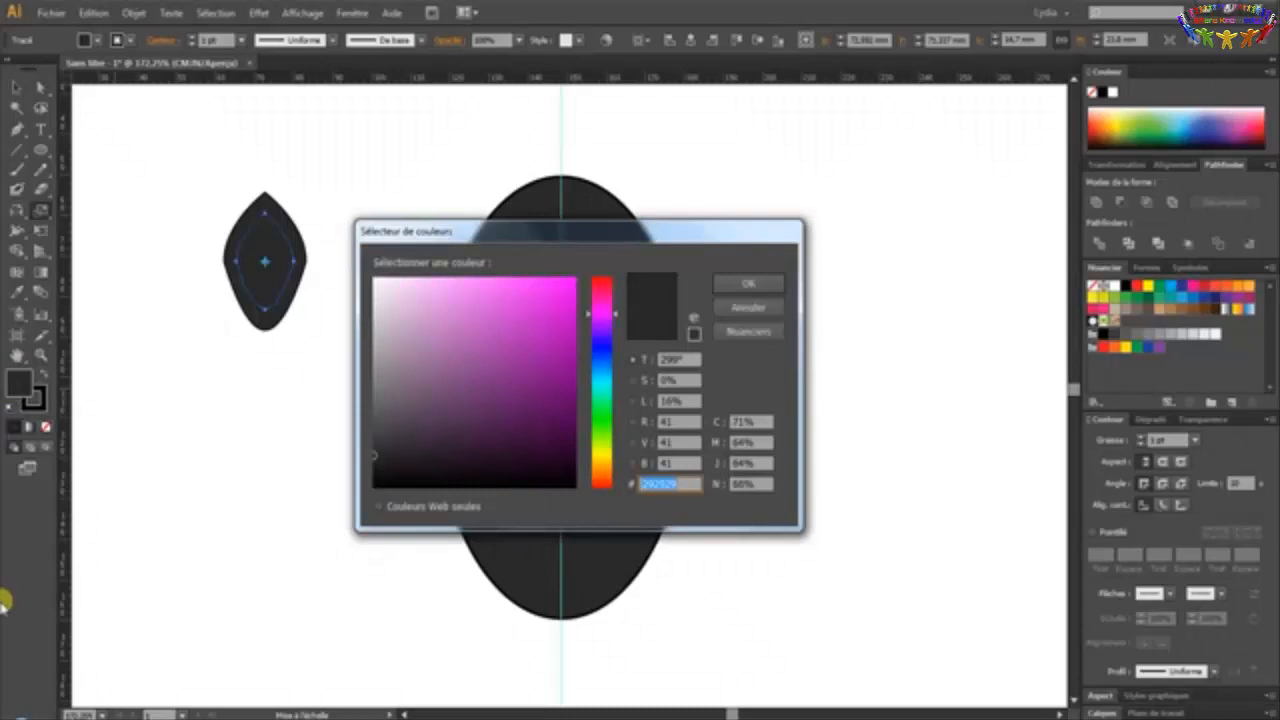
text(F3C5DC)
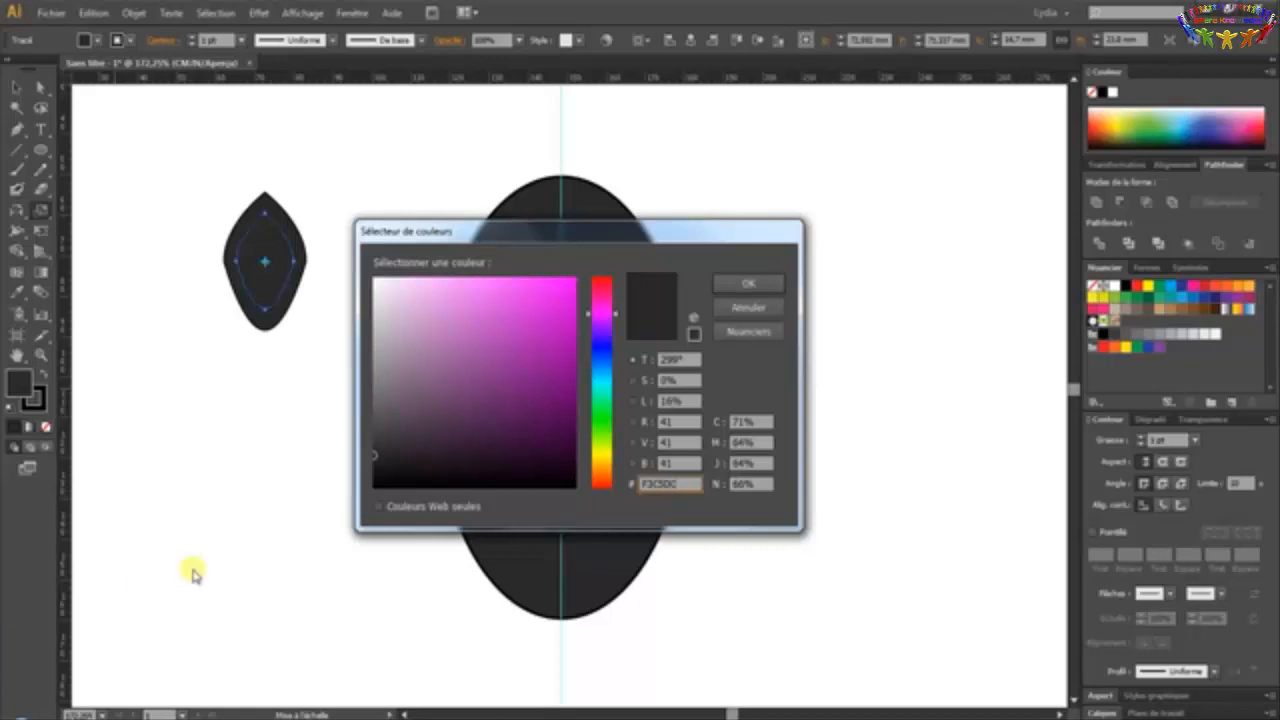
click(736, 280)
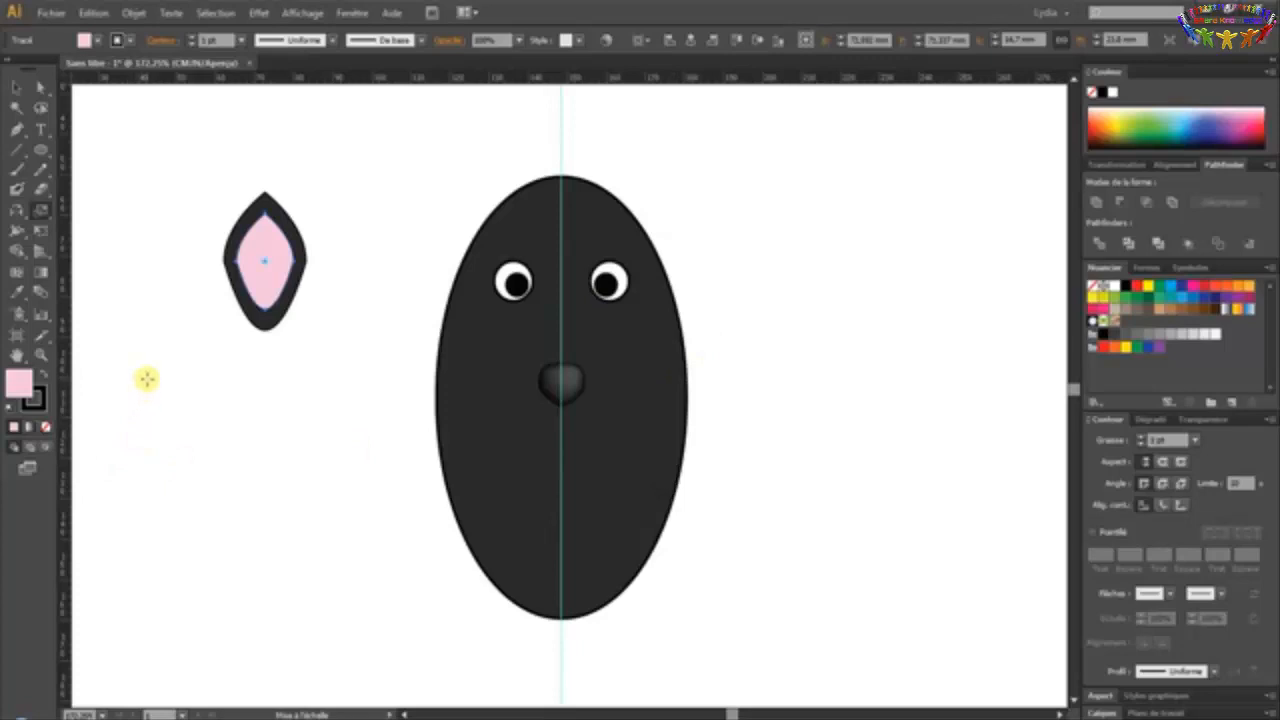
Select both ear shapes and move them together onto the upper left edge of the body's head area
click(15, 87)
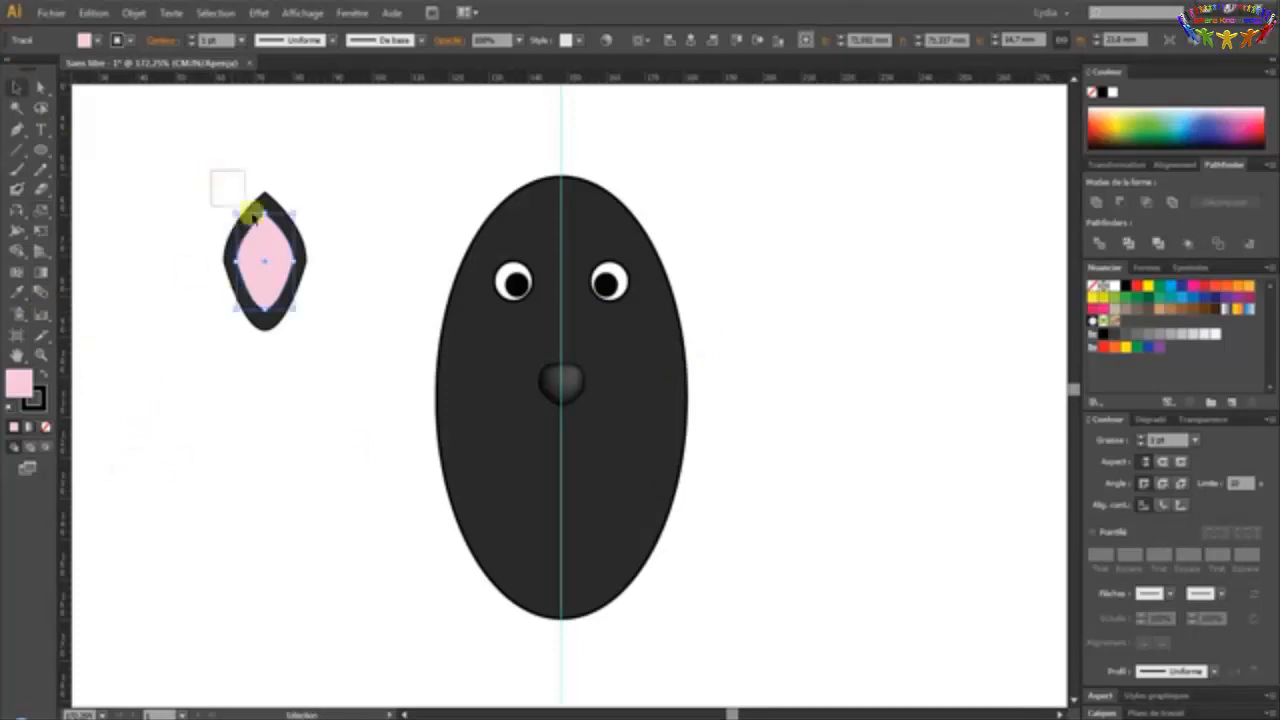
drag(253, 215, 302, 324)
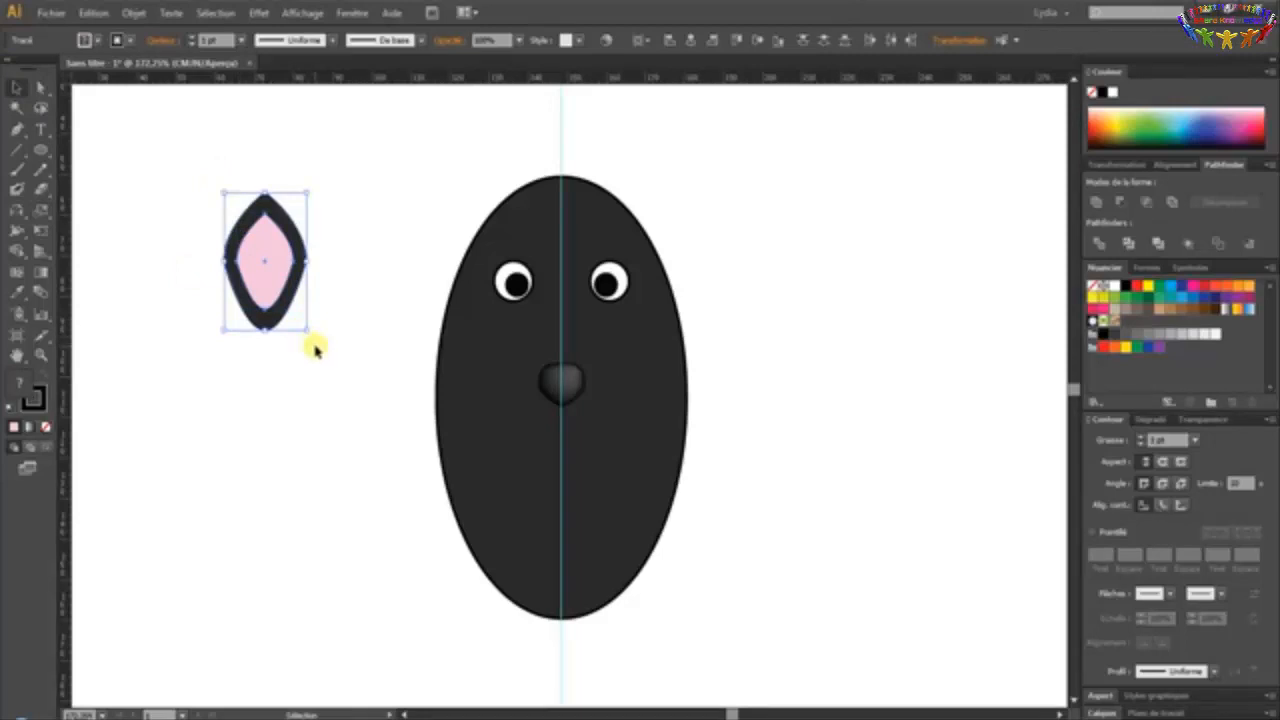
drag(273, 251, 493, 199)
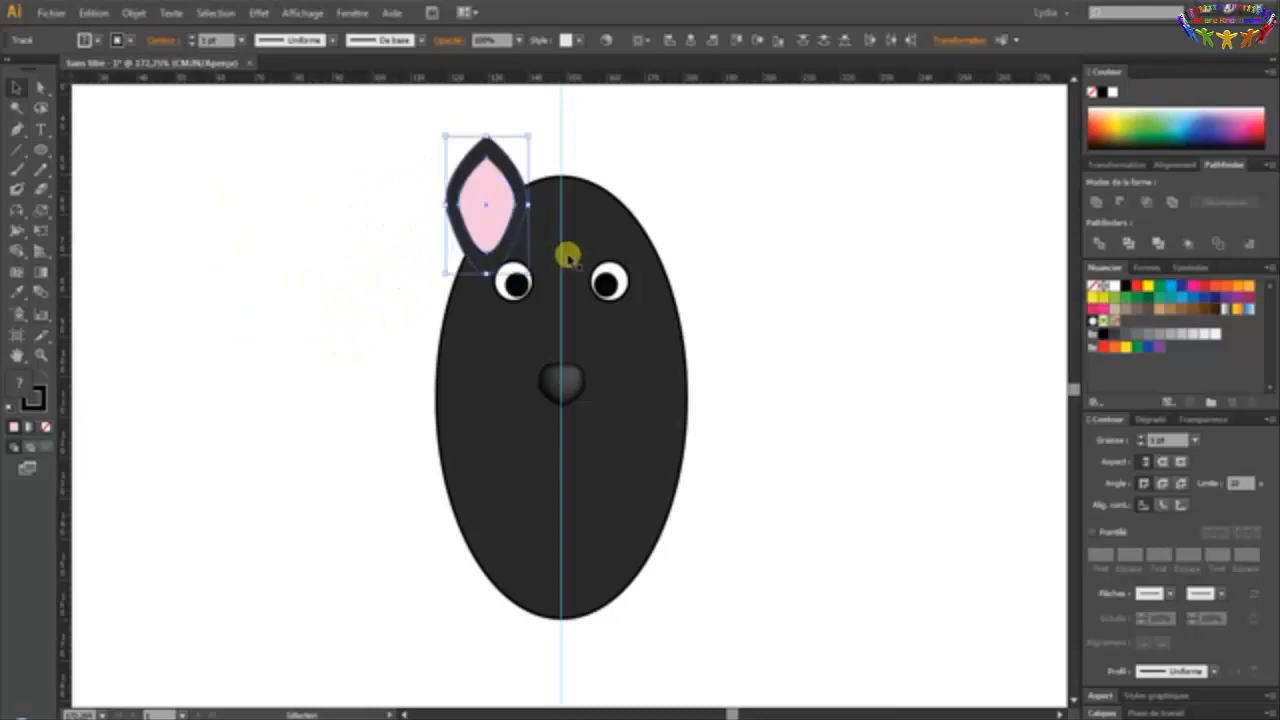
Send both ear shapes behind the body and shift them slightly to the left
right_click(490, 201)
mouse_move(593, 423)
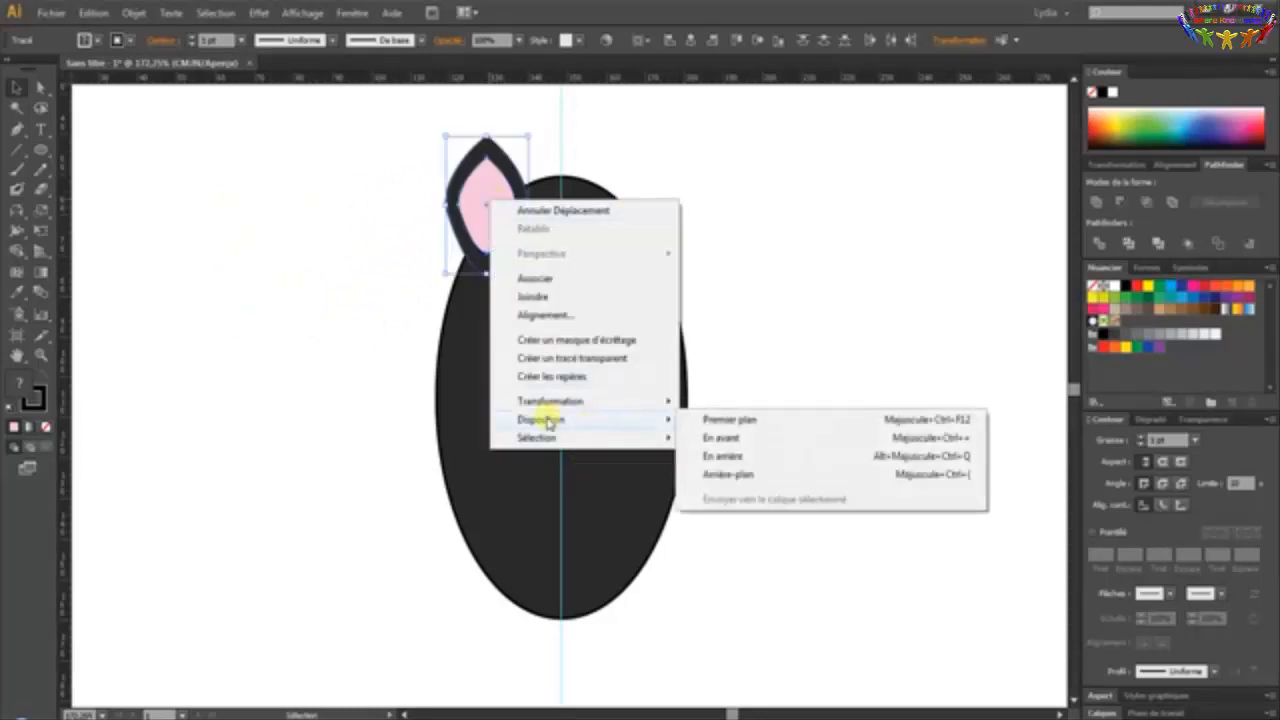
click(728, 475)
click(711, 300)
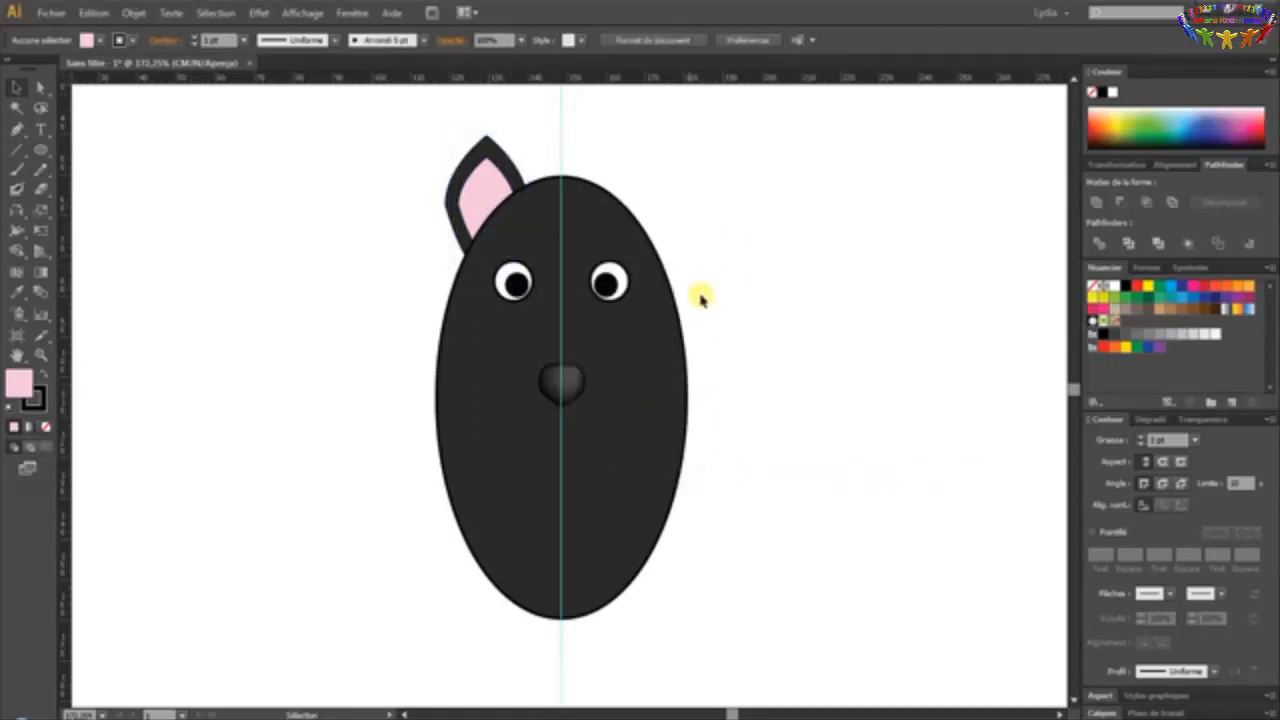
click(472, 180)
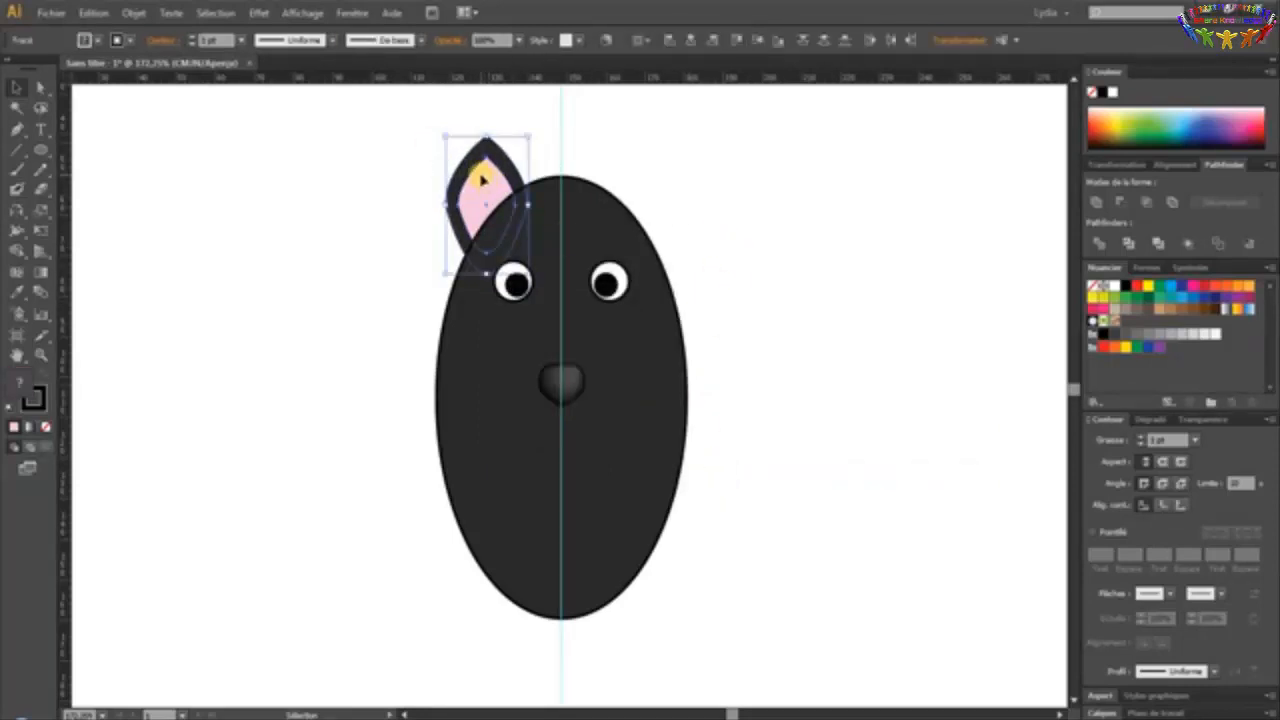
click(418, 206)
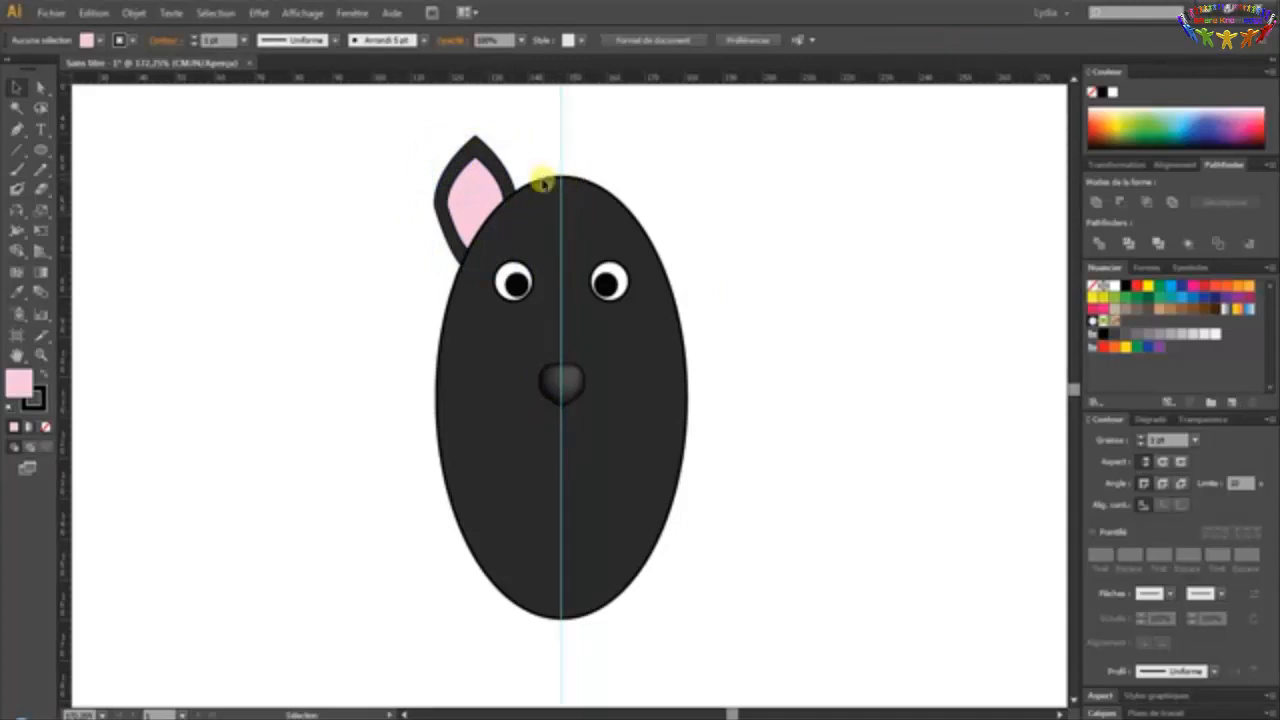
Select both ear shapes and reflect a copy of them across the vertical centre guide to form the opposite ear
drag(424, 136, 494, 209)
click(20, 208)
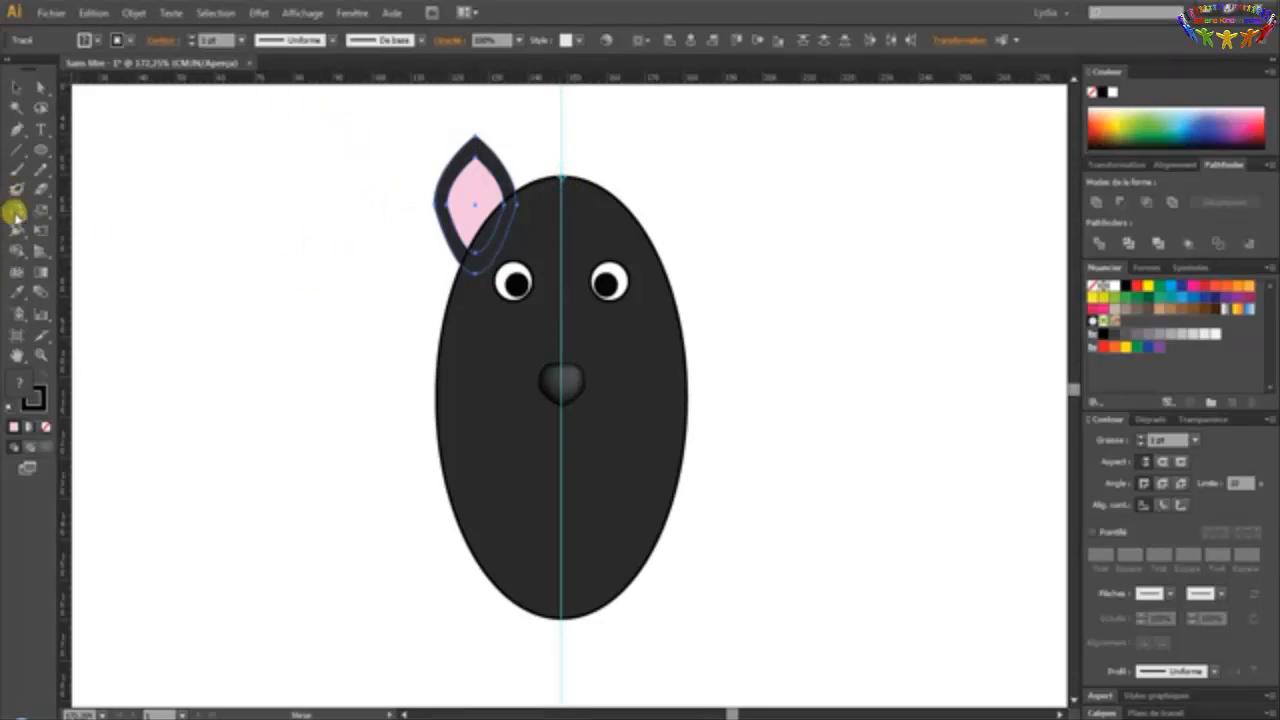
drag(14, 210, 38, 228)
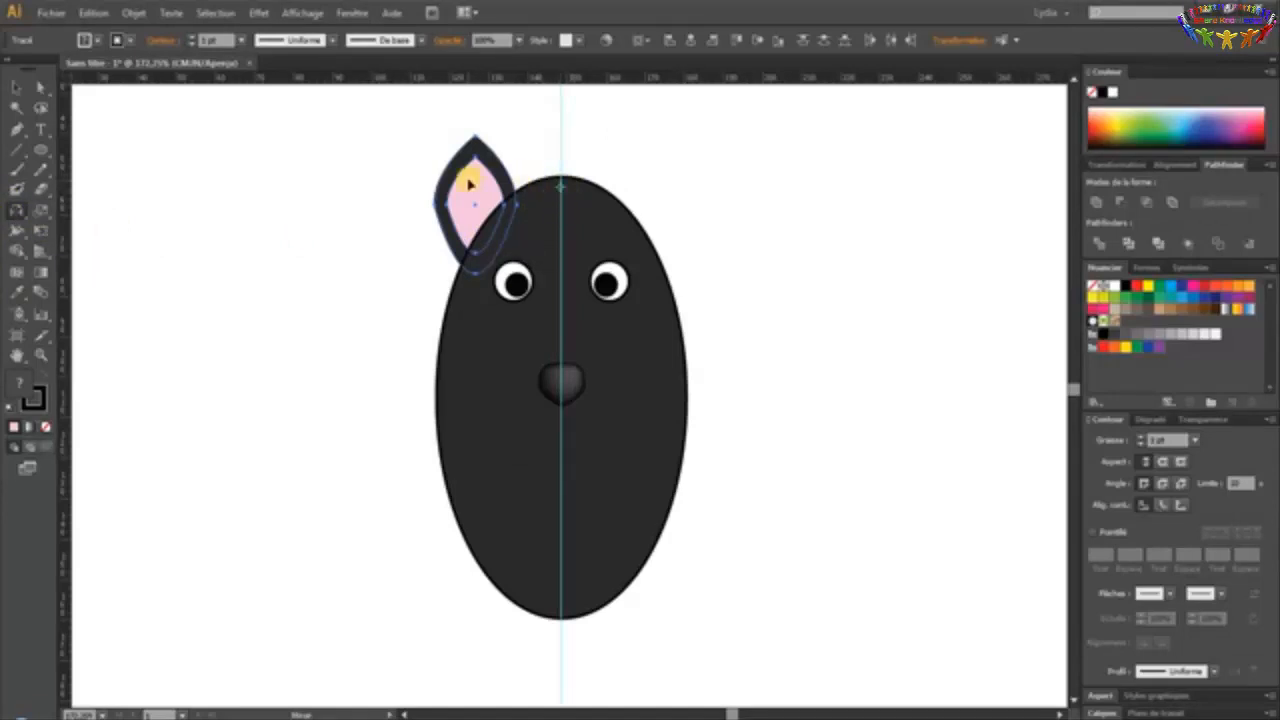
drag(469, 183, 615, 202)
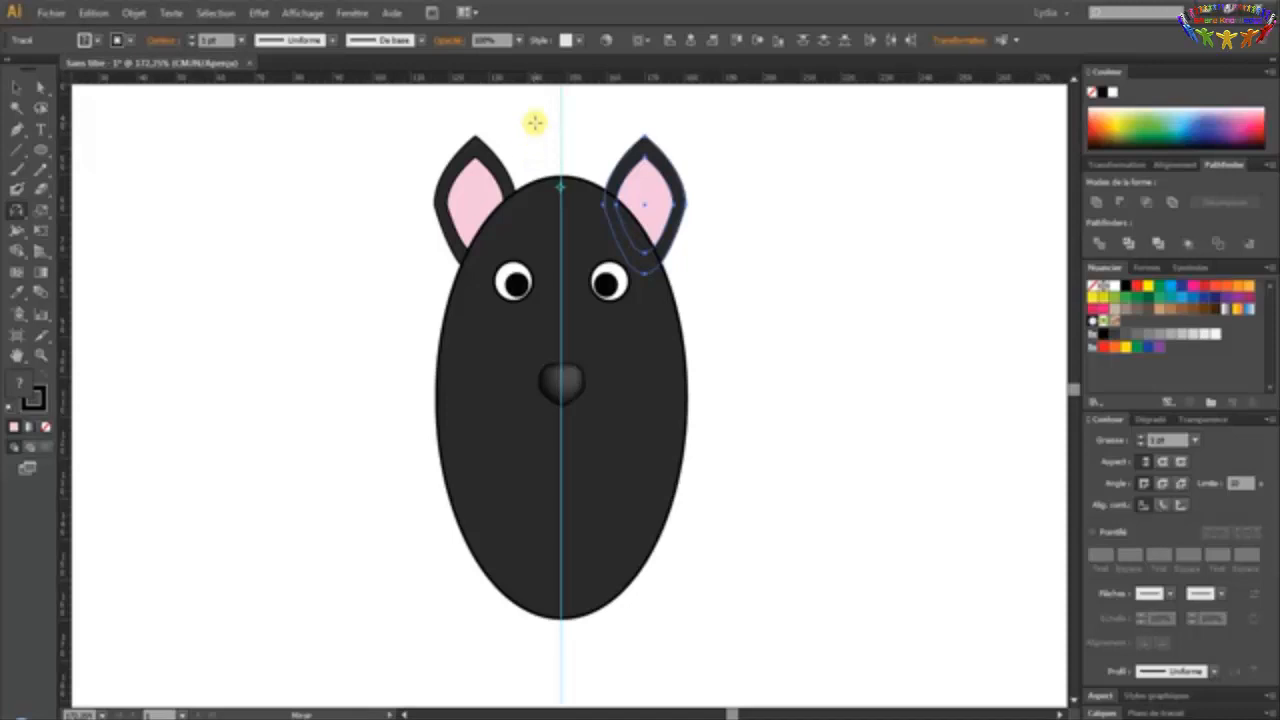
Create an ellipse 35 mm wide and 28 mm high in the empty area beside the body
click(41, 151)
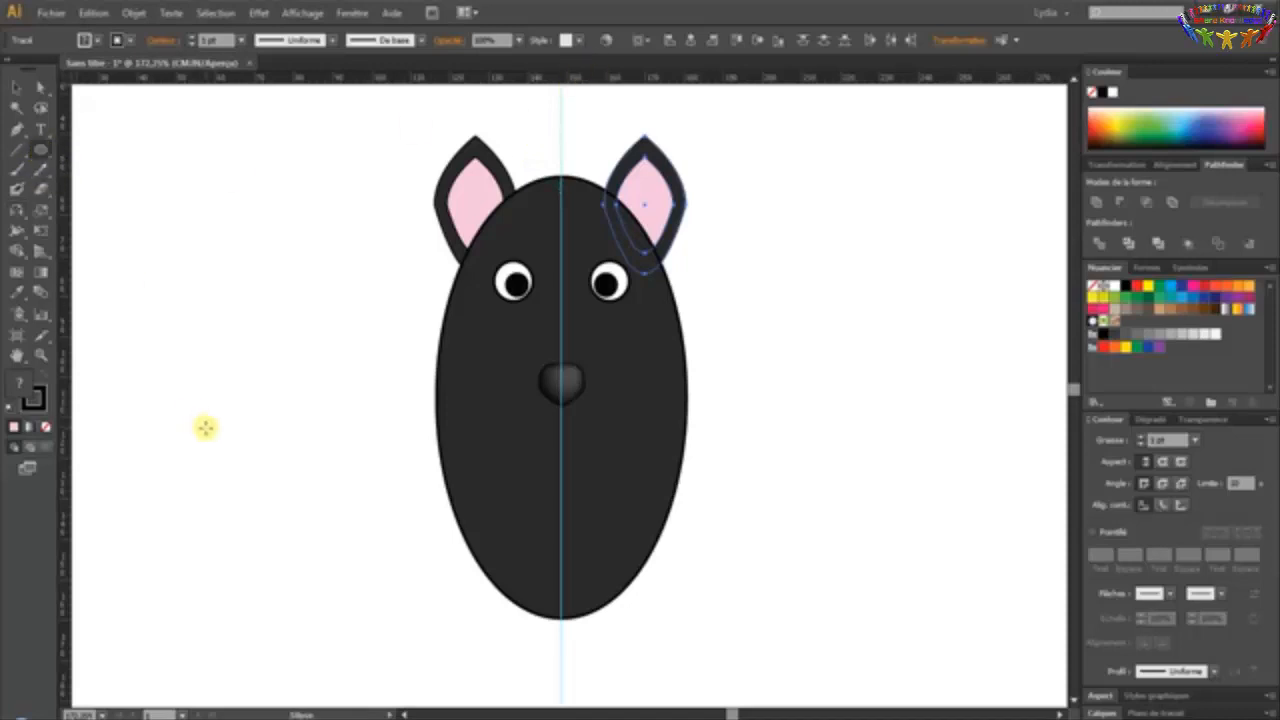
click(219, 422)
text(25)
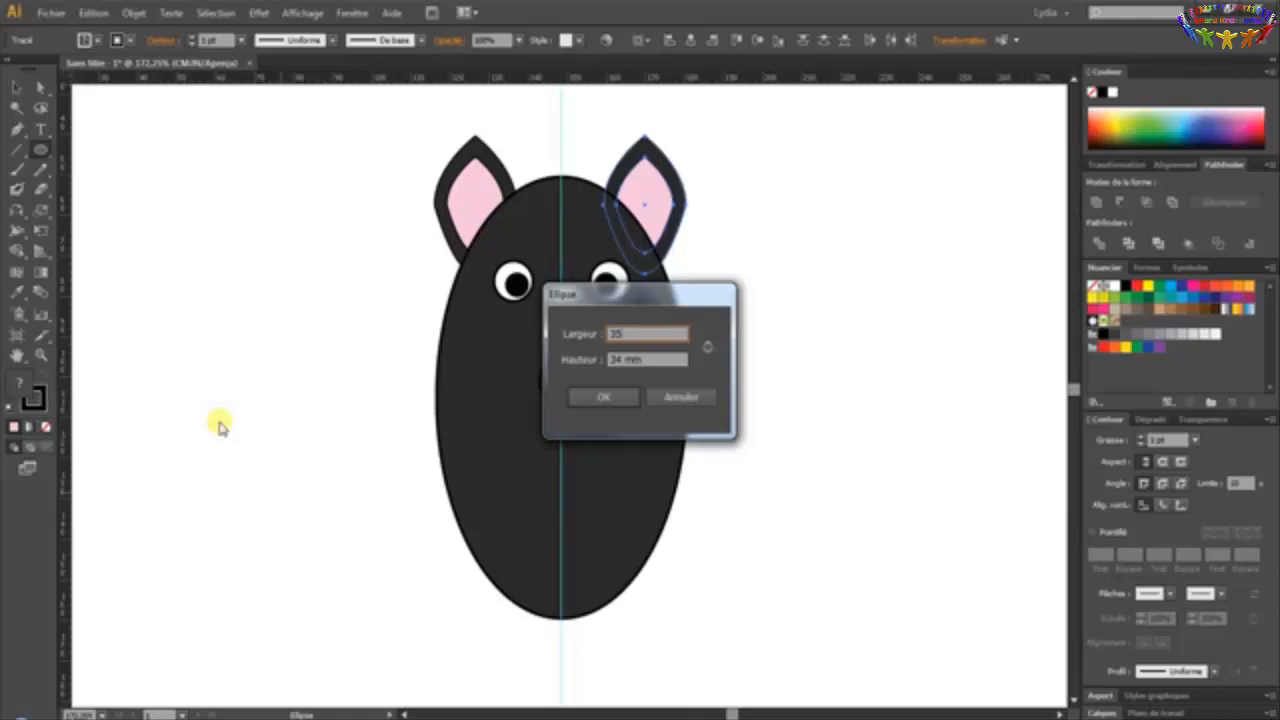
key(Tab)
text(28)
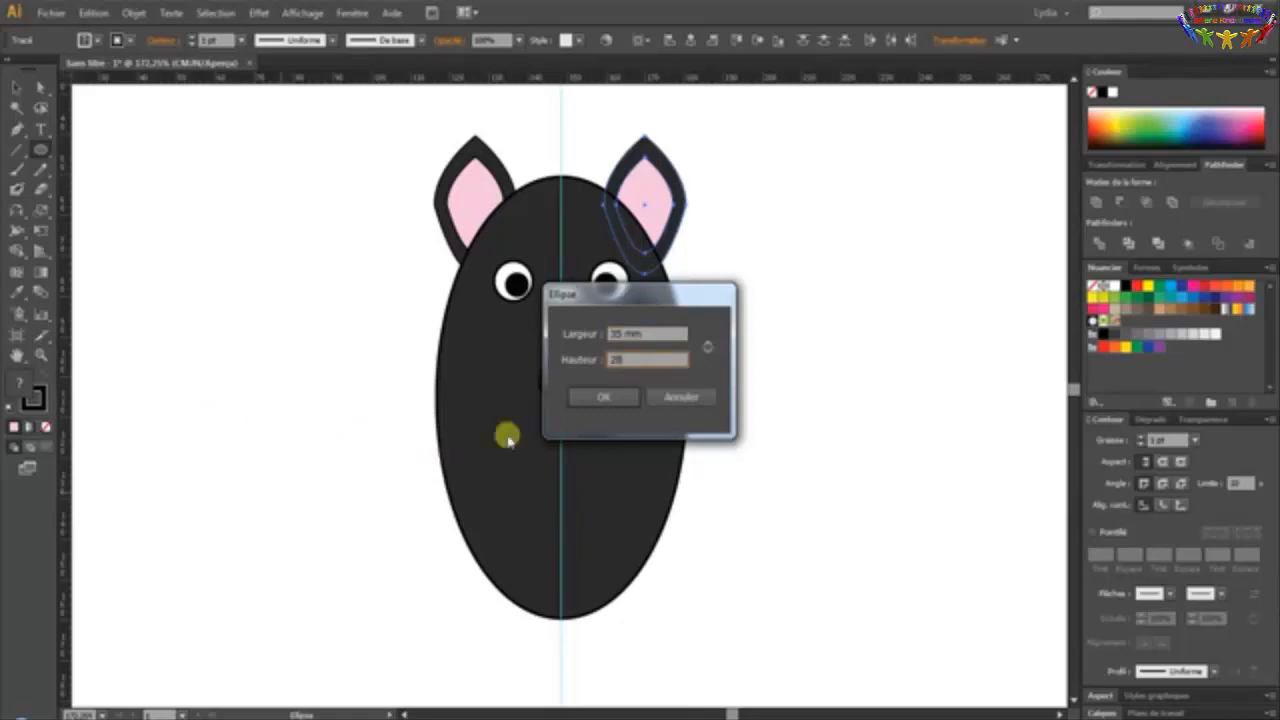
click(588, 396)
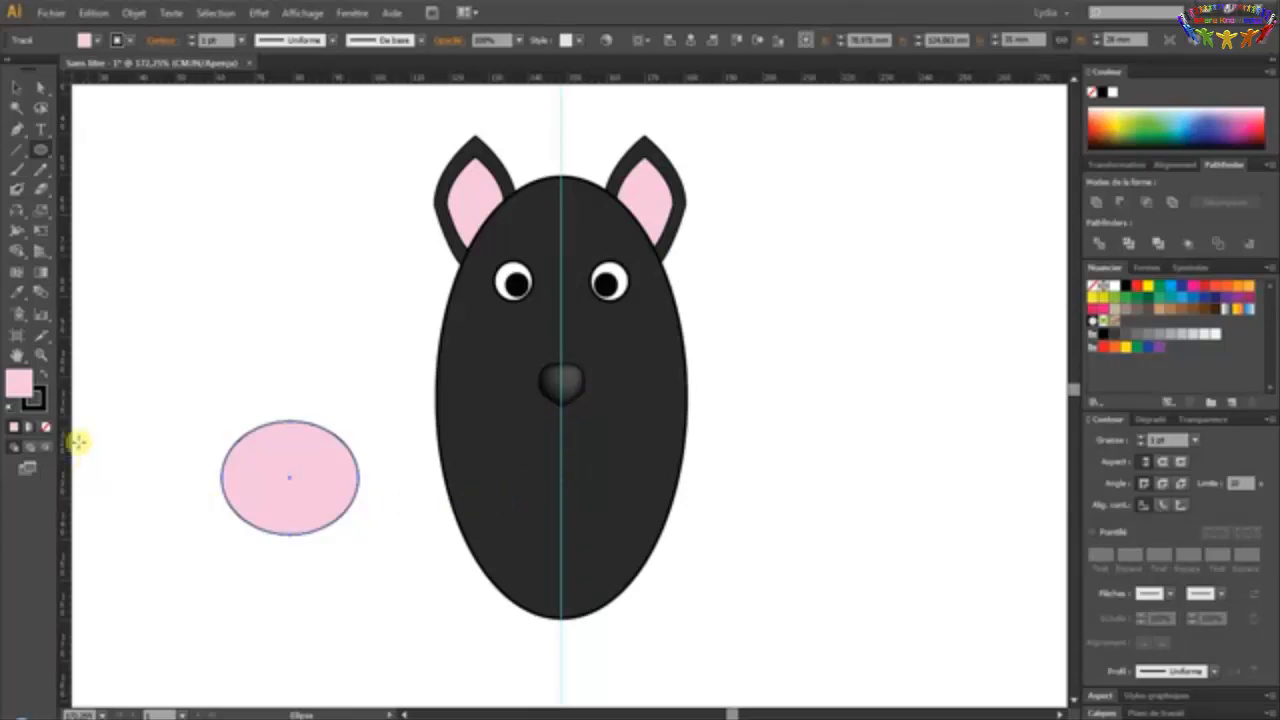
Duplicate the pink ellipse straight upward by a small distance so that the copy overlaps most of the original
click(16, 87)
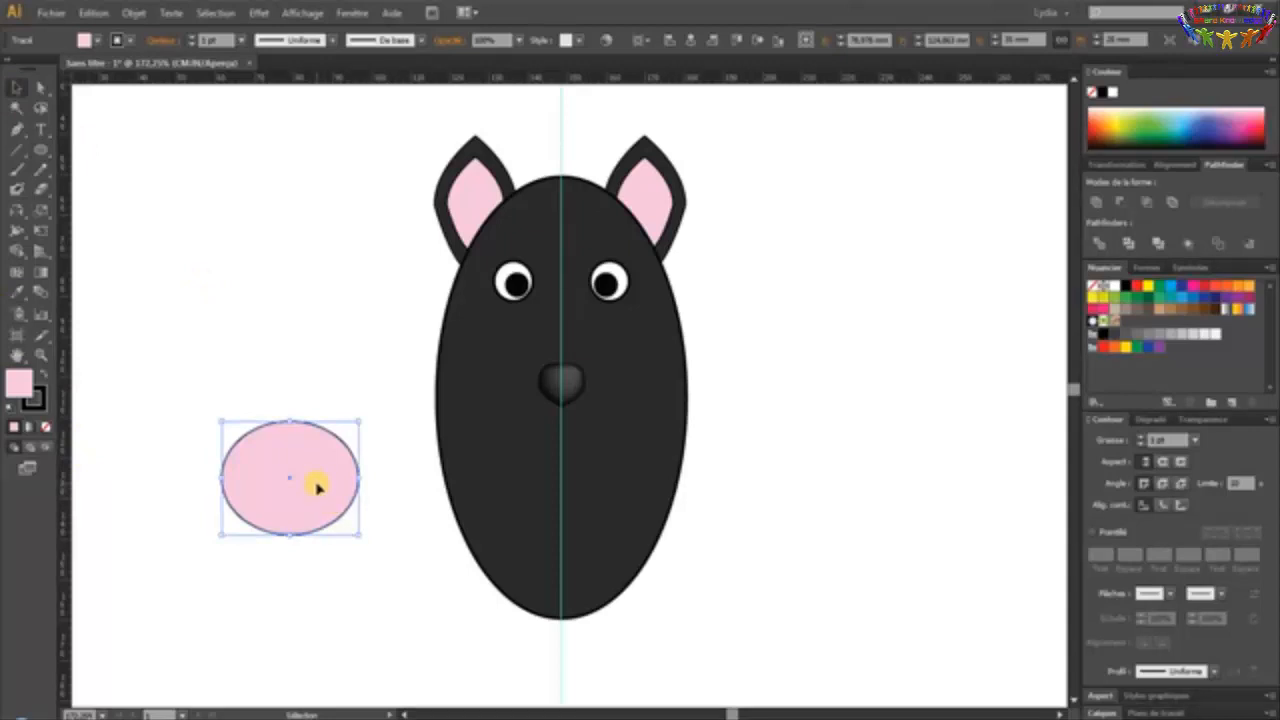
key(ctrl+c)
key(ctrl+shift+a)
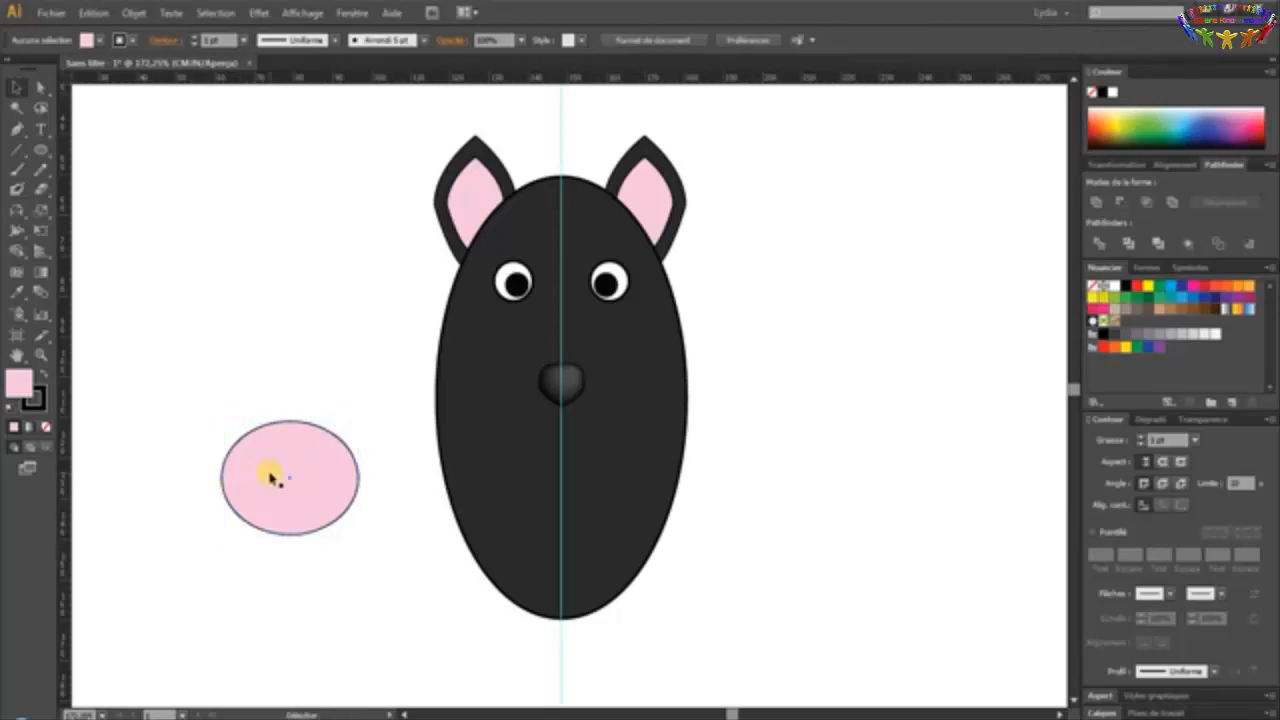
click(270, 474)
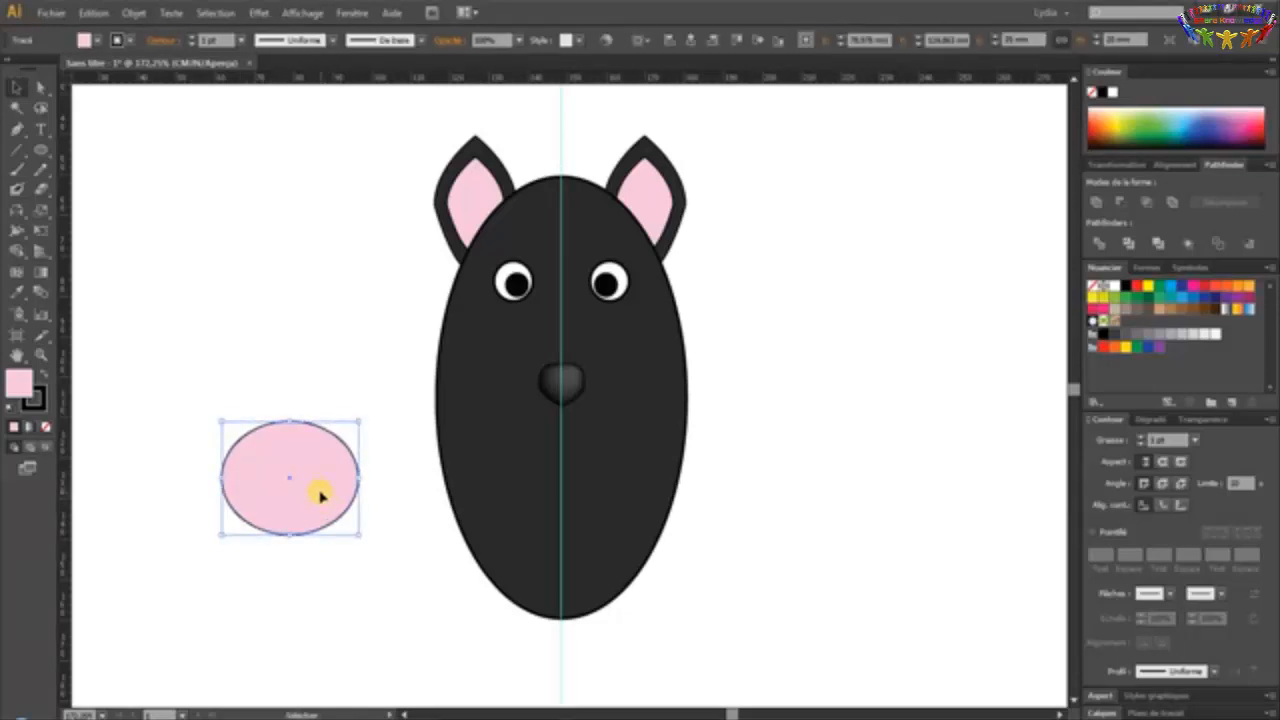
drag(320, 495, 317, 473)
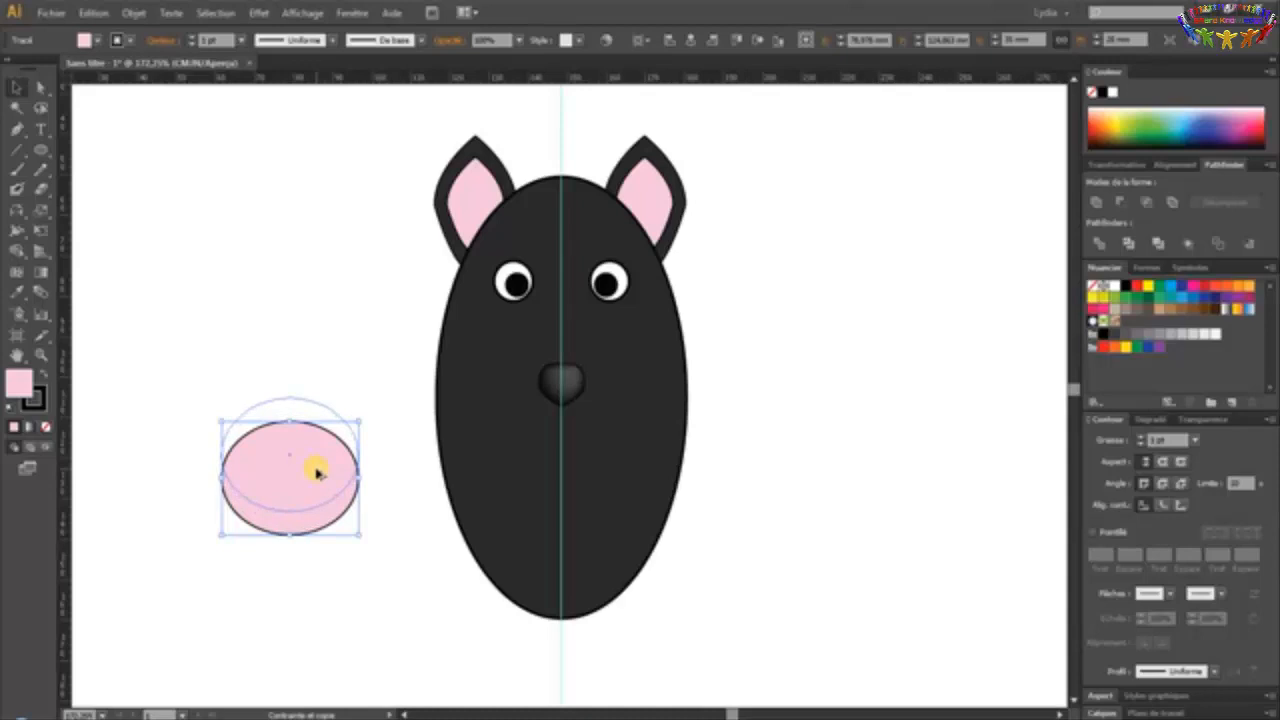
drag(316, 473, 317, 474)
drag(317, 474, 318, 466)
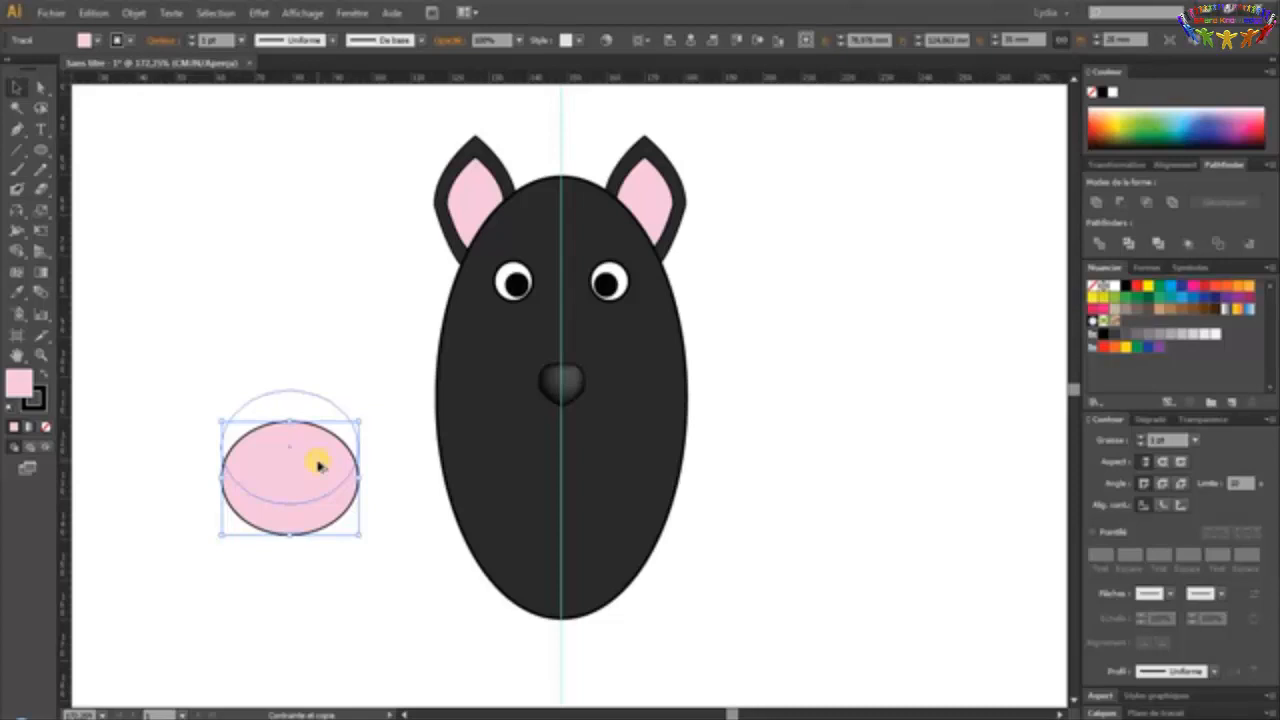
drag(318, 466, 319, 469)
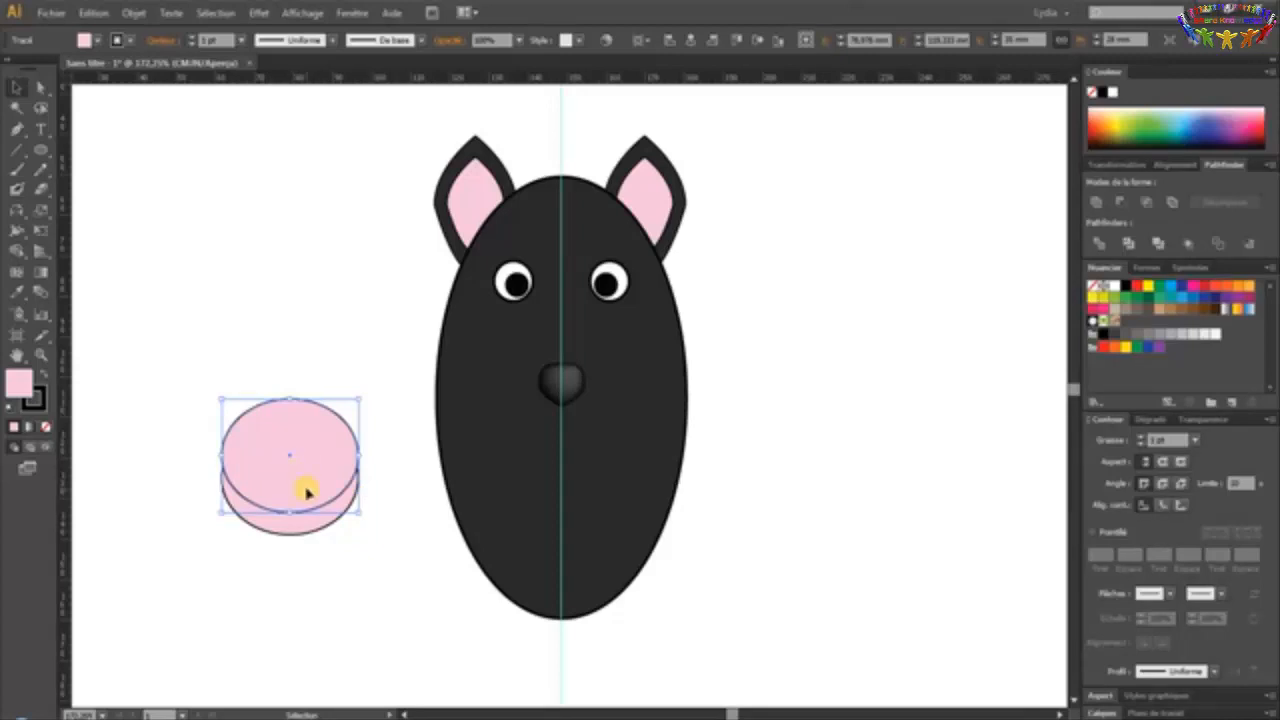
drag(323, 466, 277, 466)
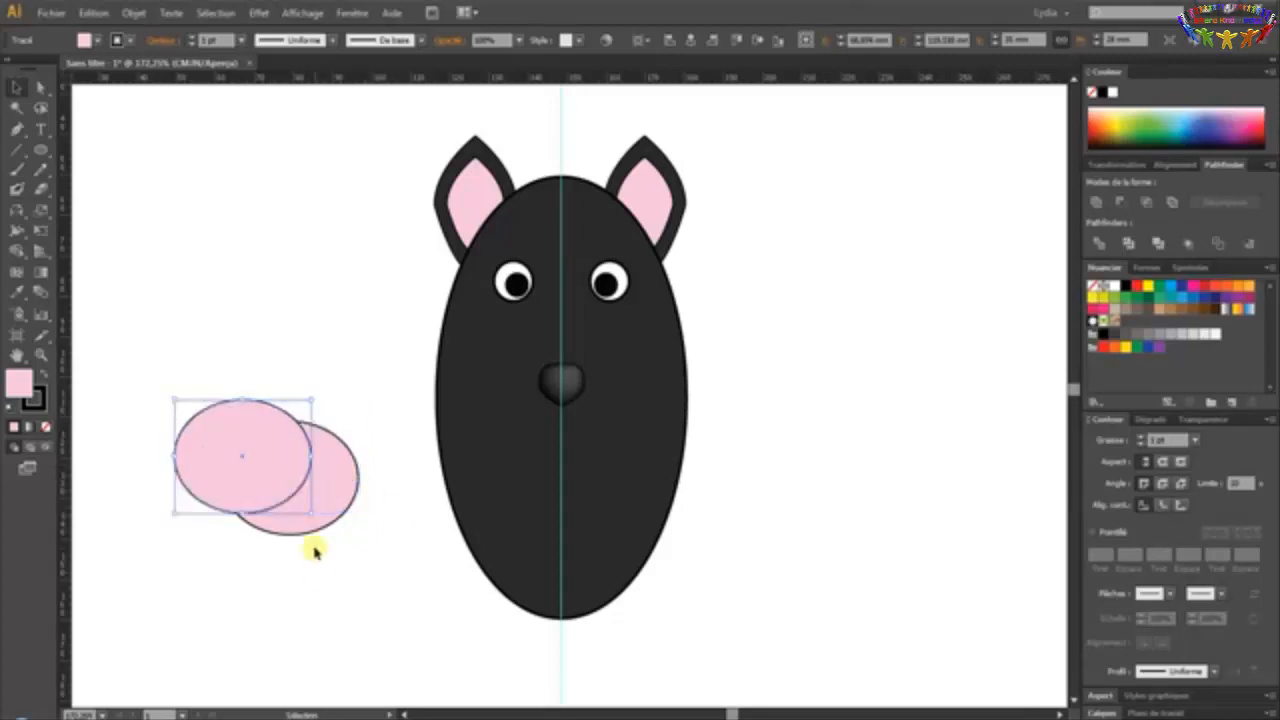
click(93, 13)
click(114, 26)
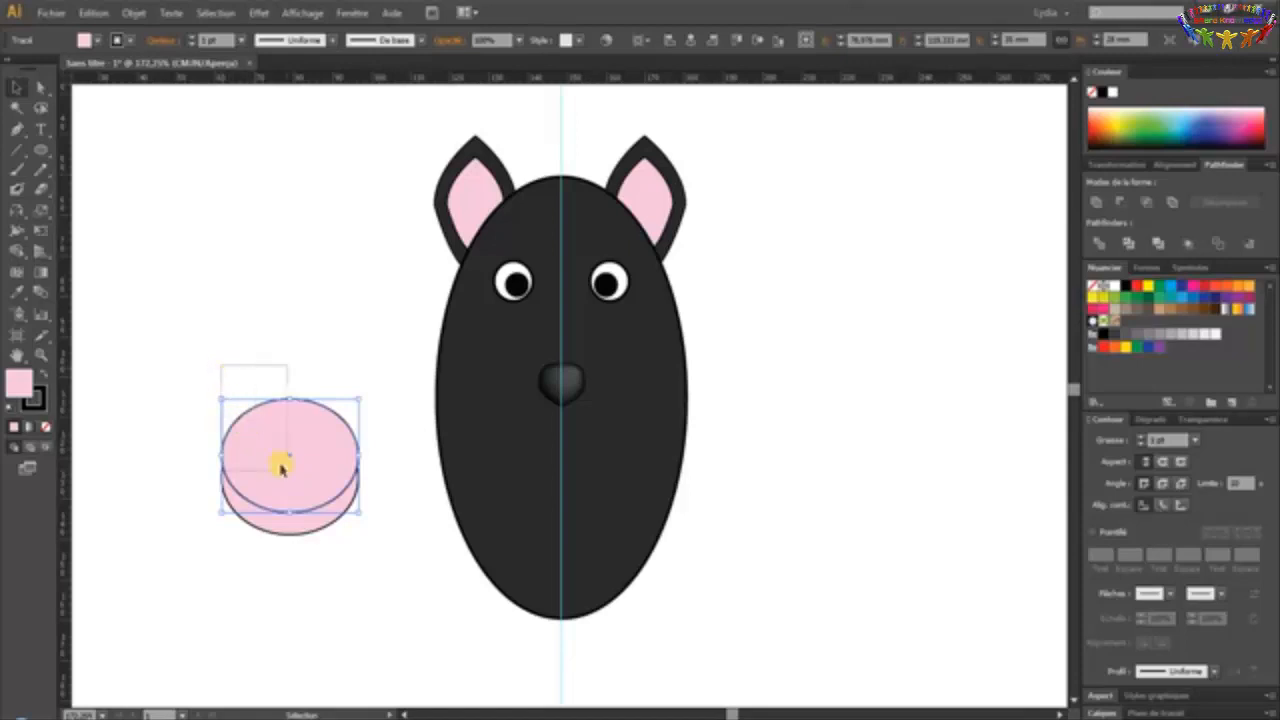
Select both overlapping ellipses and subtract the front one from the back one to form a crescent
shift+click(315, 526)
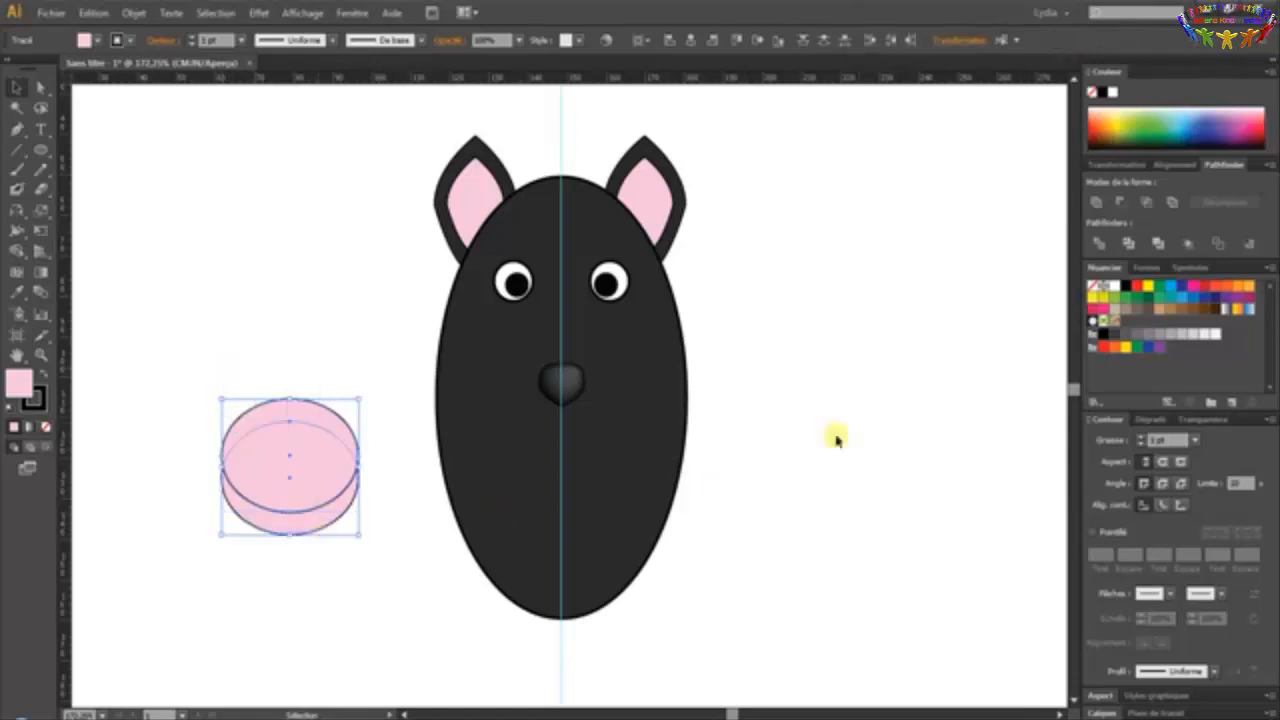
click(352, 13)
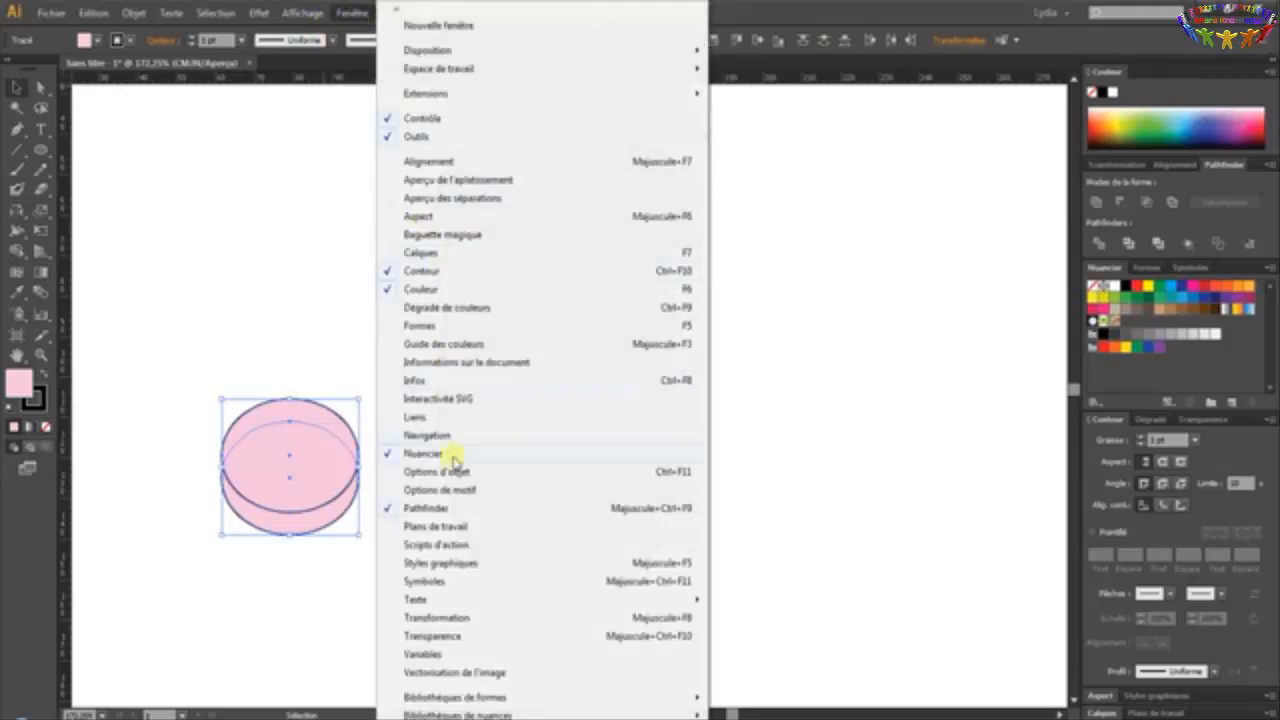
click(826, 12)
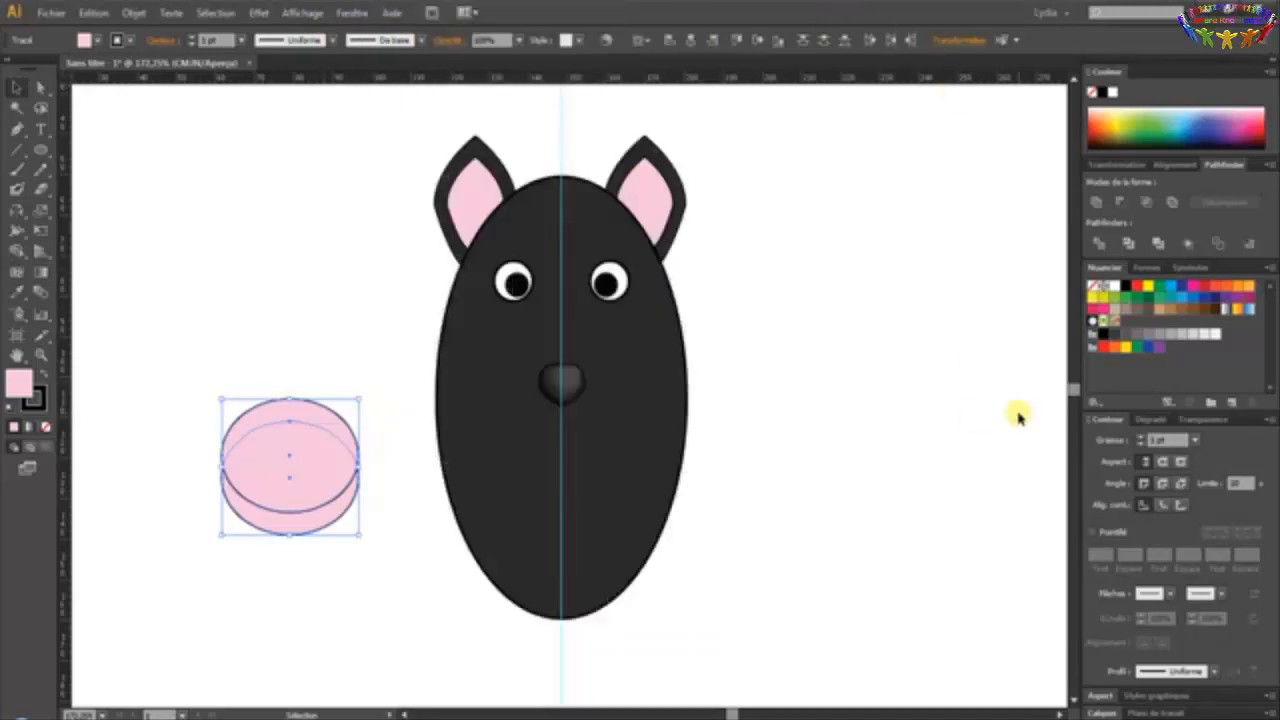
click(1122, 202)
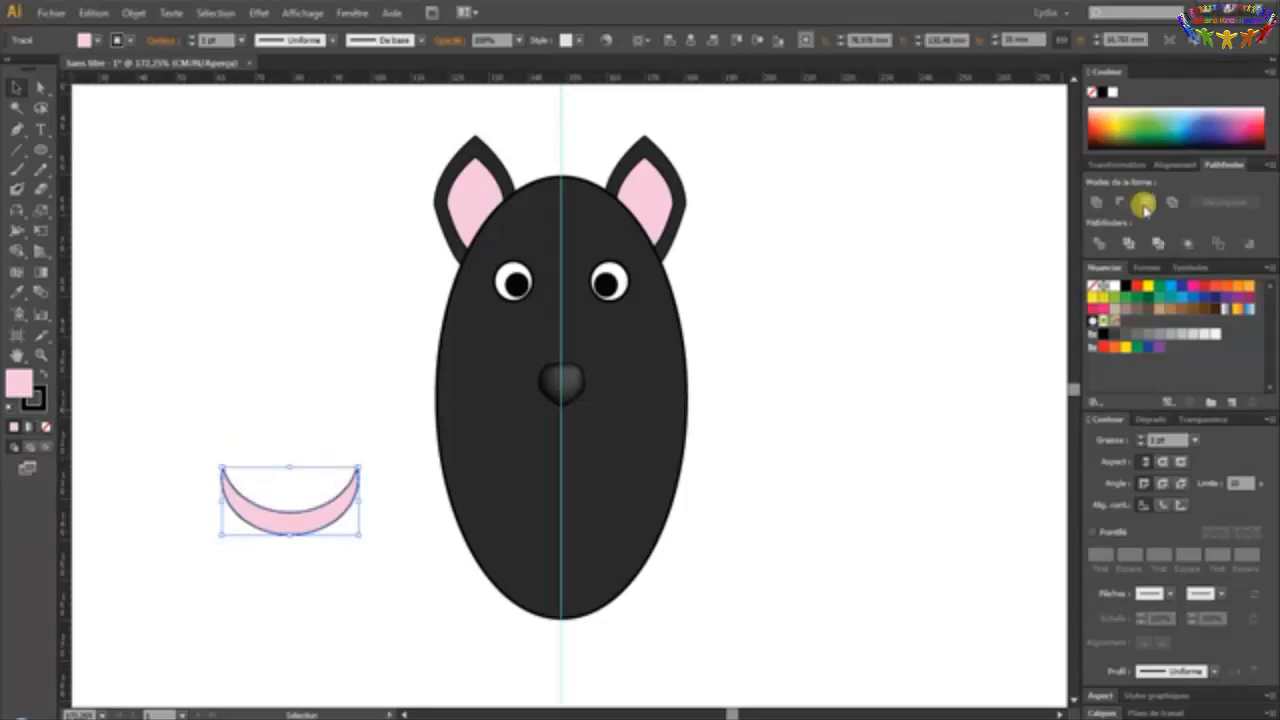
click(334, 370)
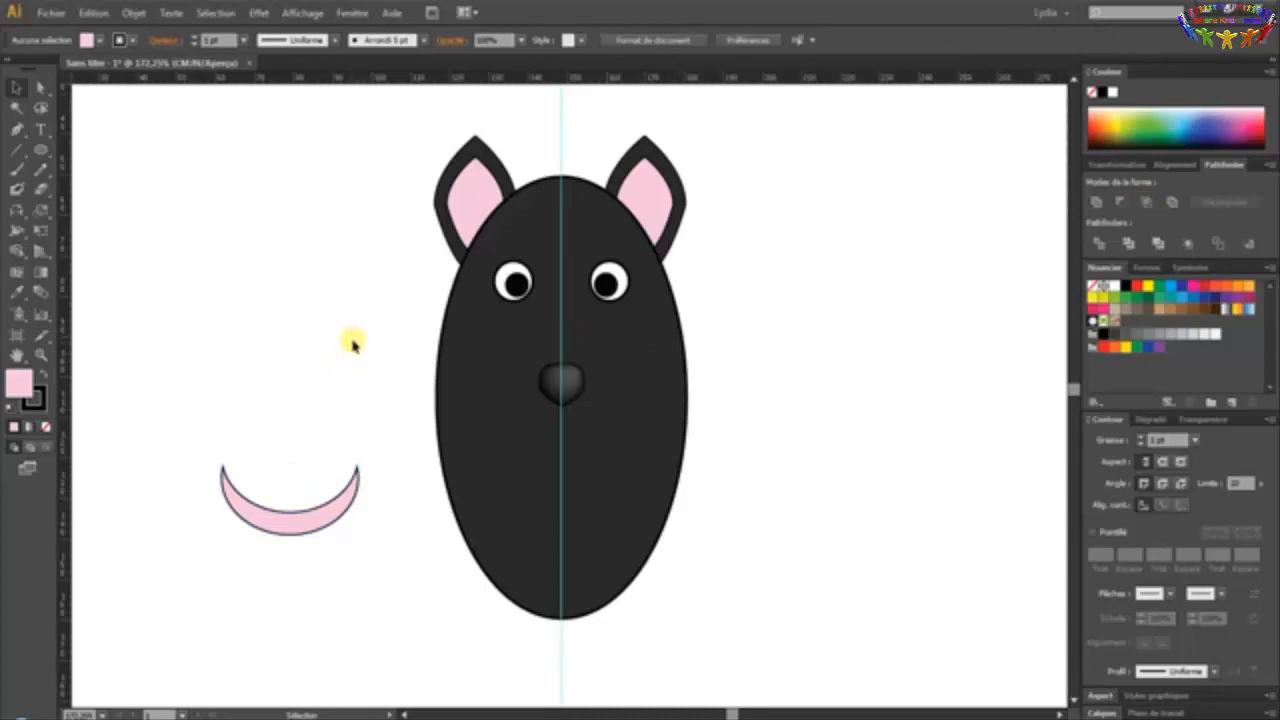
Replace the crescent's solid pink fill with a radial gradient
click(273, 522)
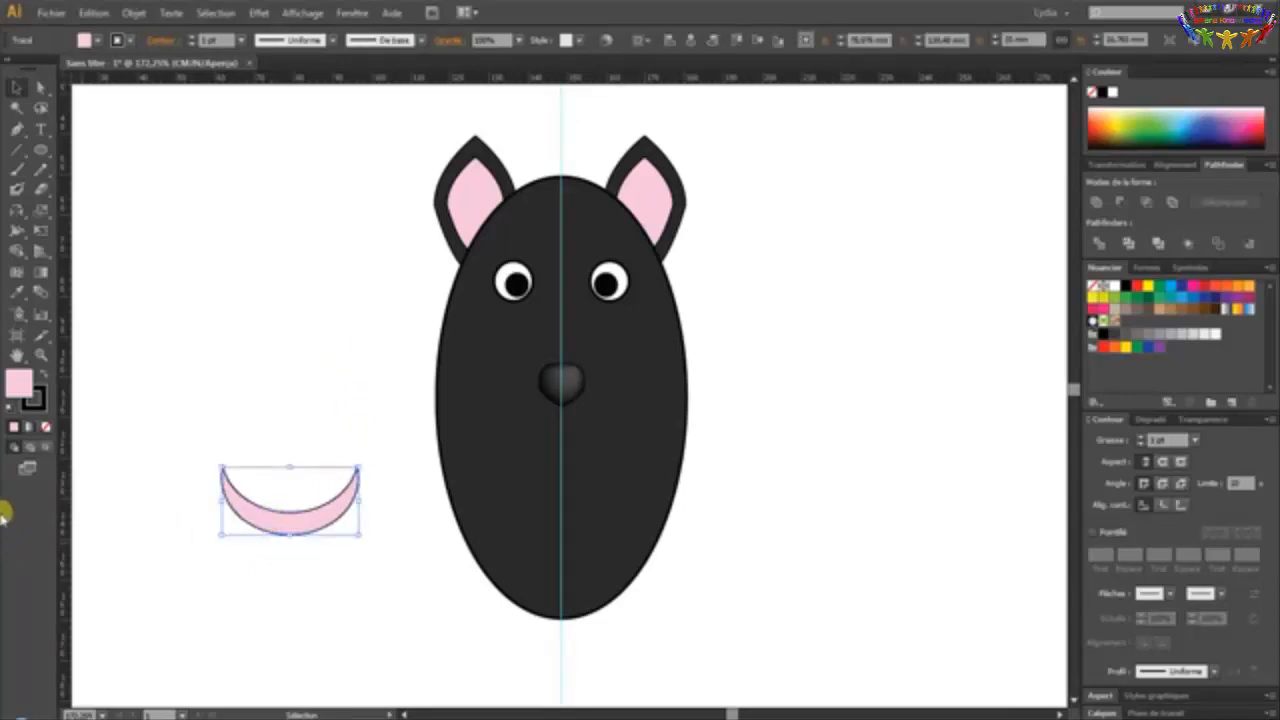
double_click(20, 383)
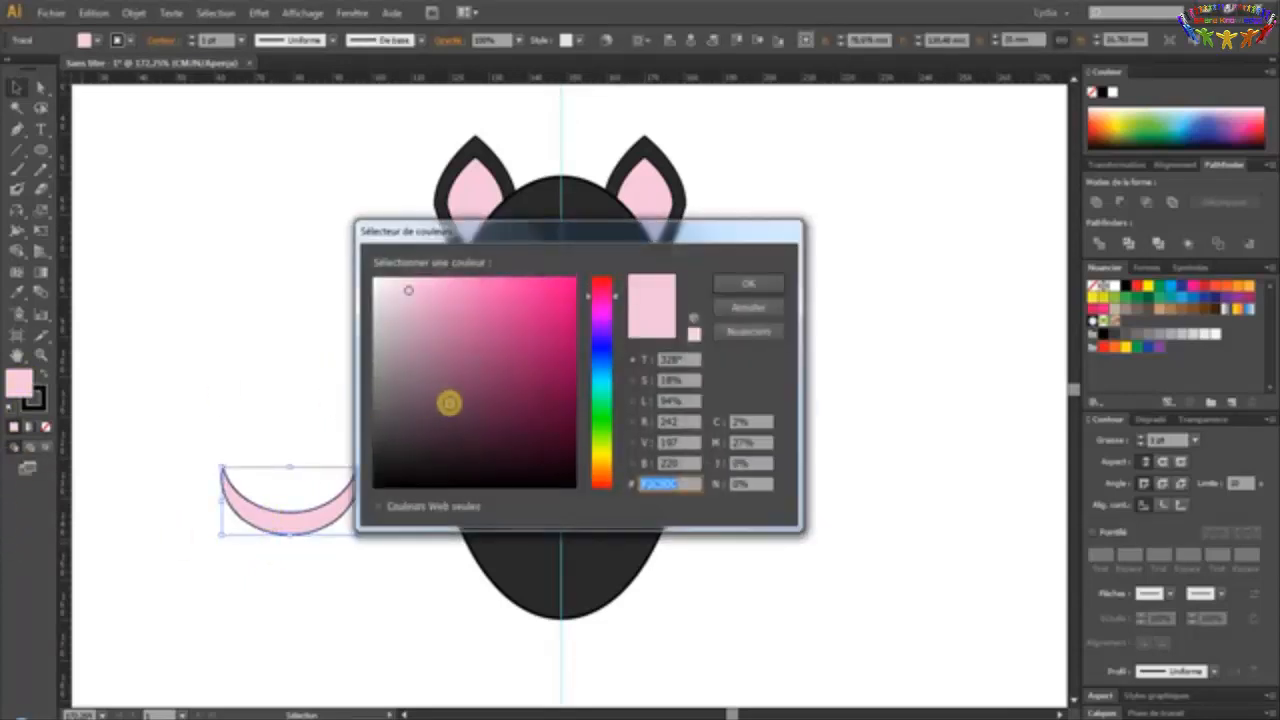
click(748, 284)
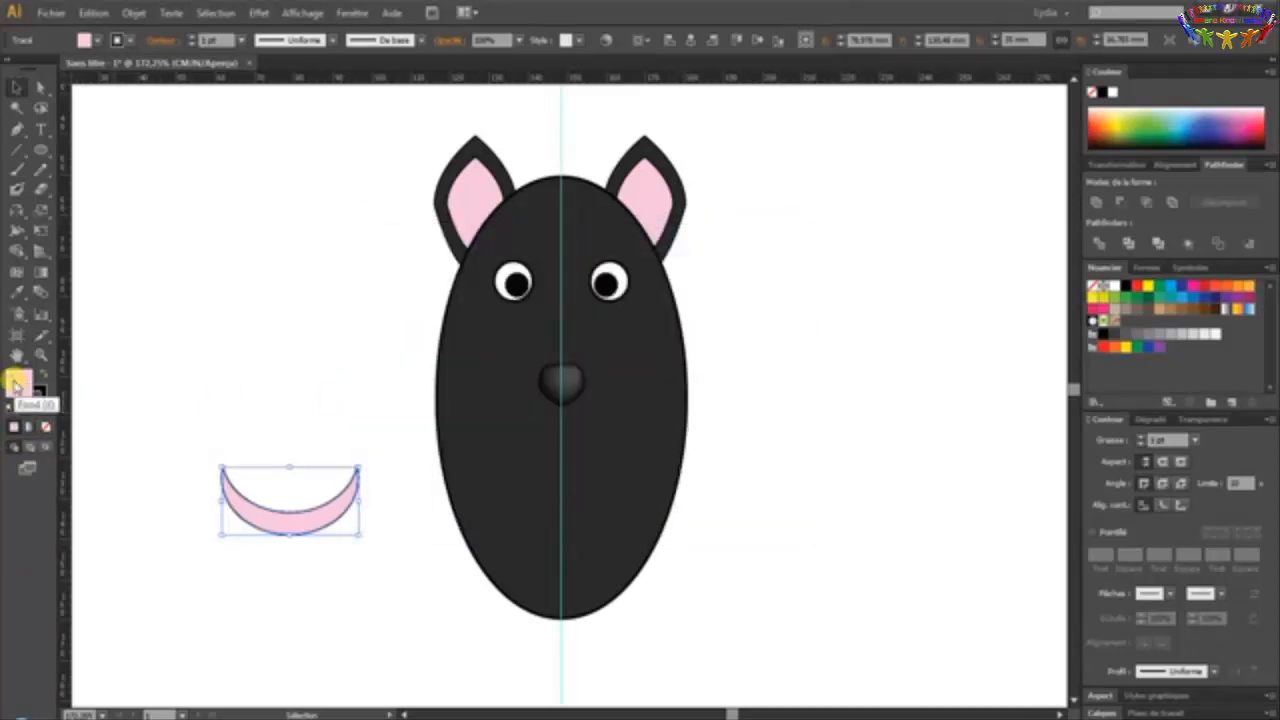
click(29, 427)
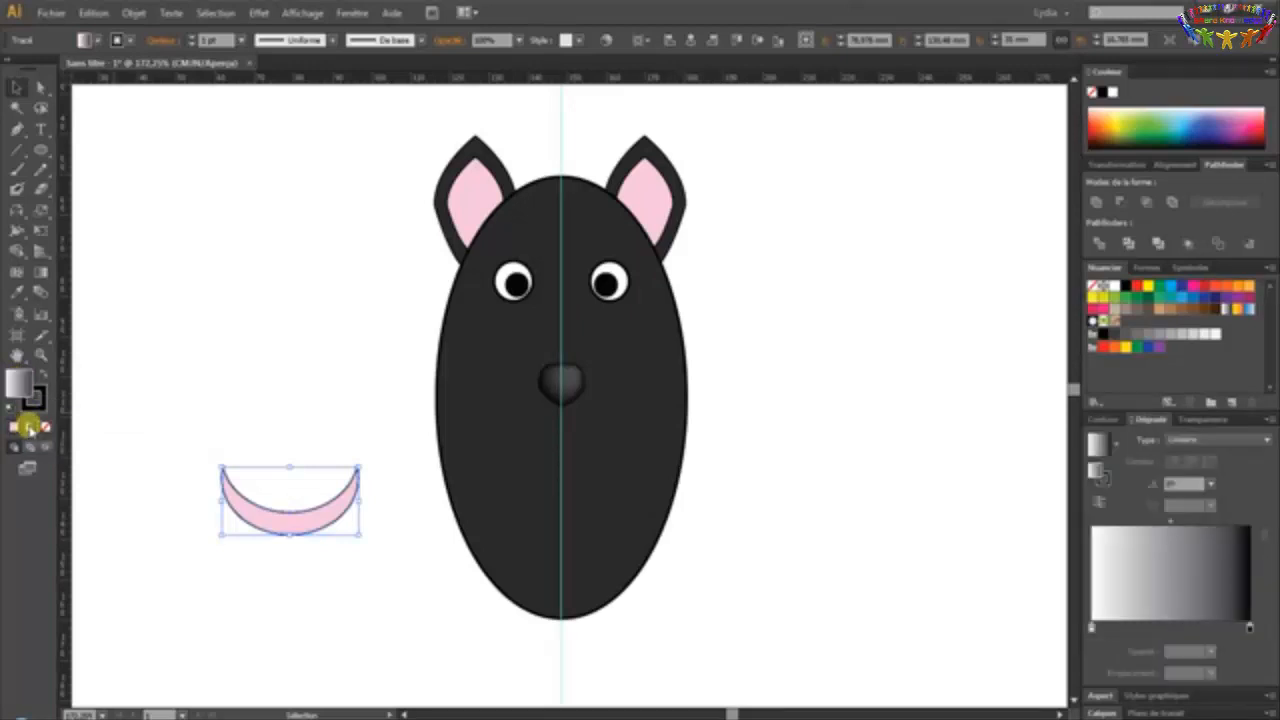
click(1188, 440)
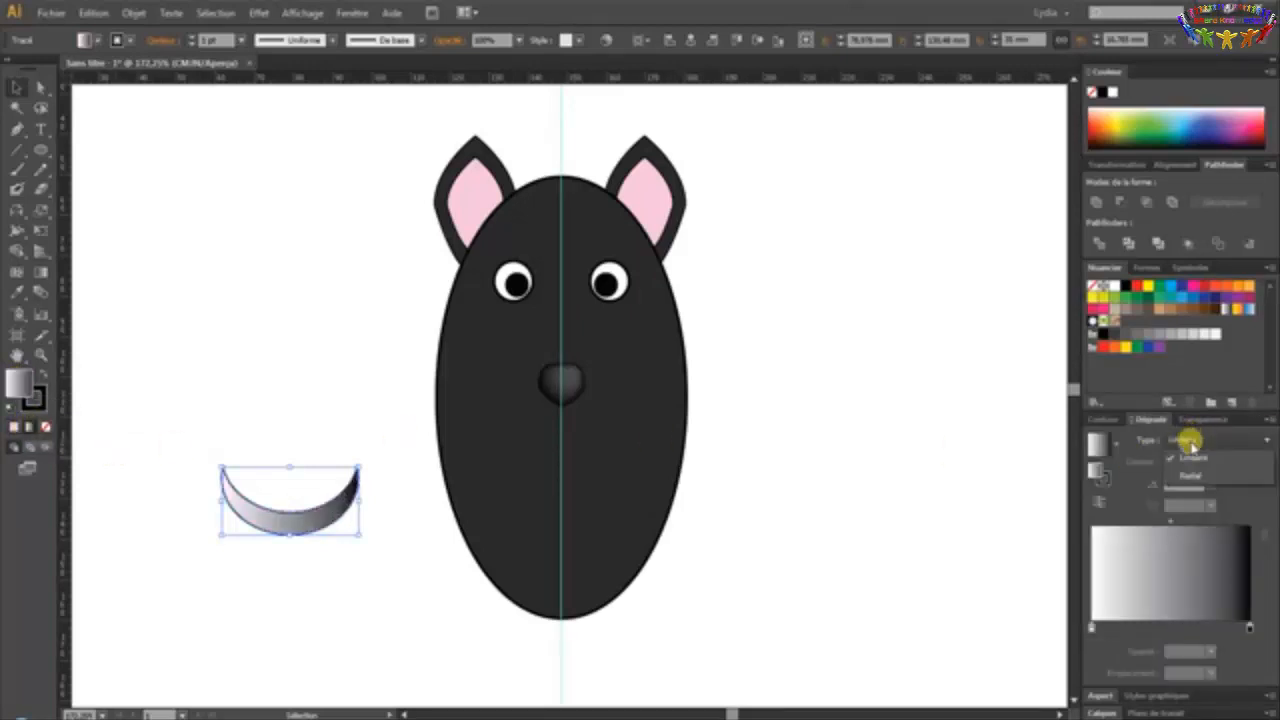
click(1193, 474)
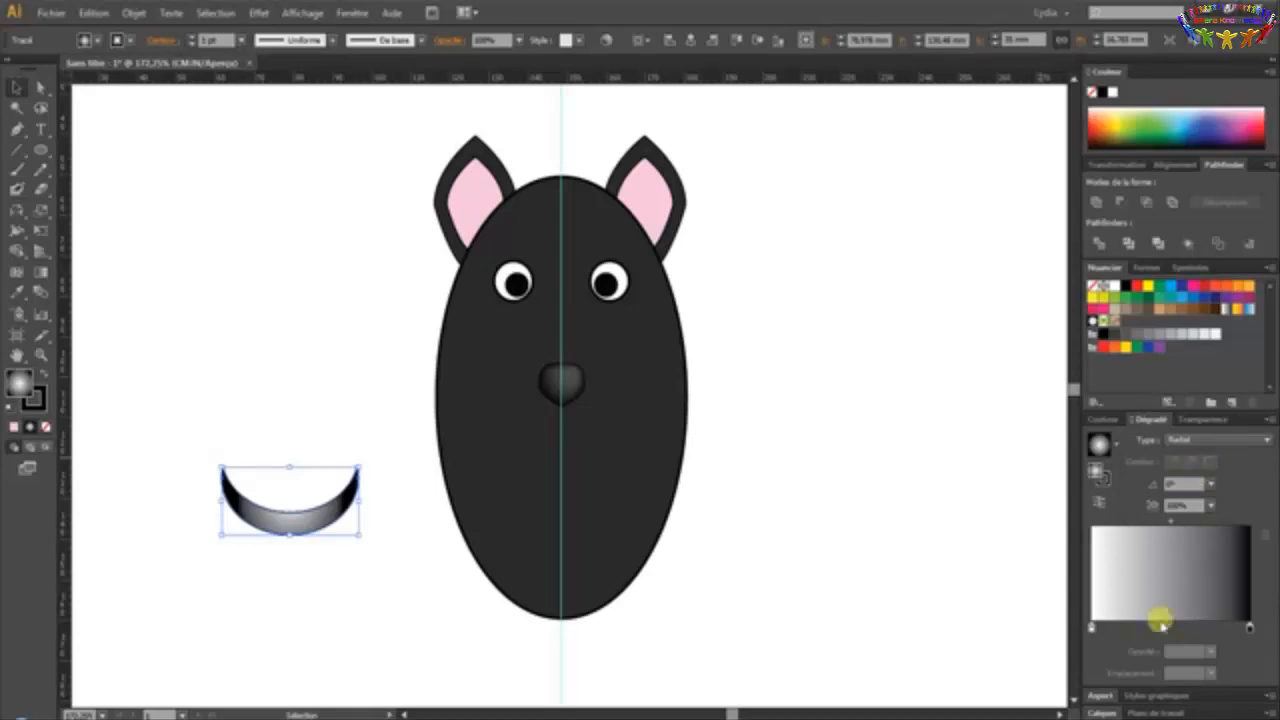
Switch the white starting stop of the crescent's gradient to RGB colour mode and set it to dark grey
double_click(1093, 627)
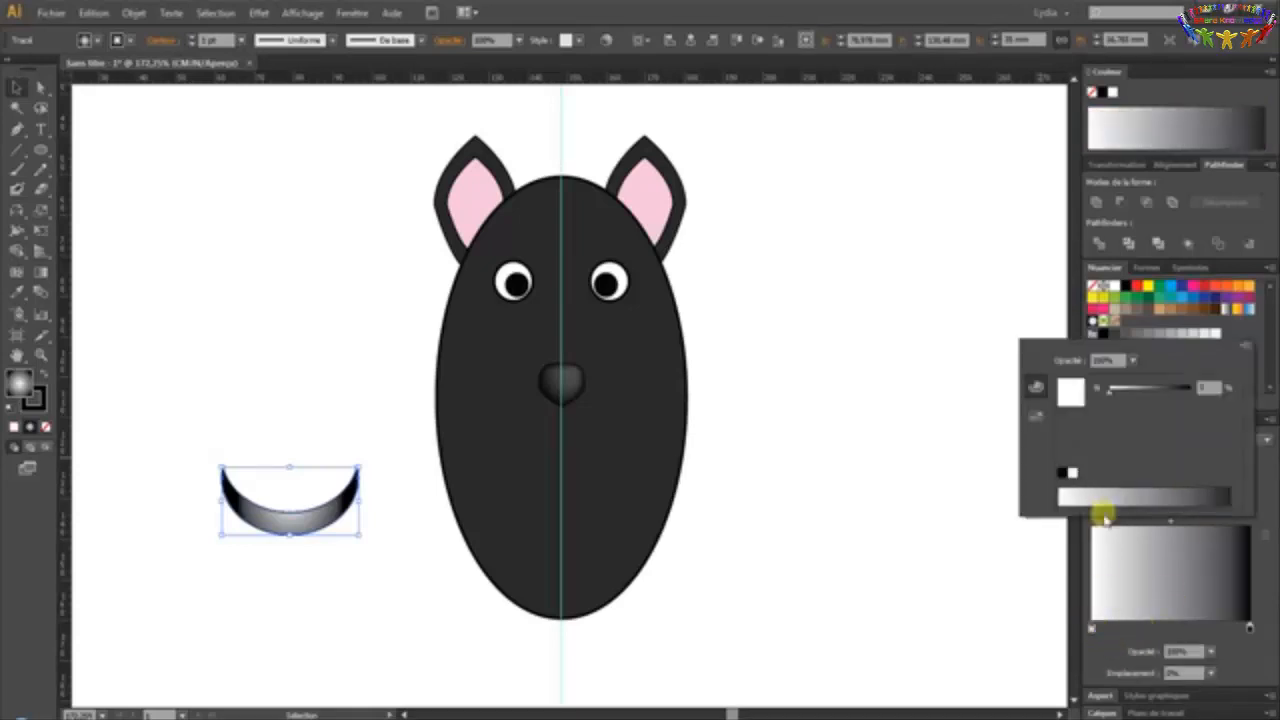
click(1245, 345)
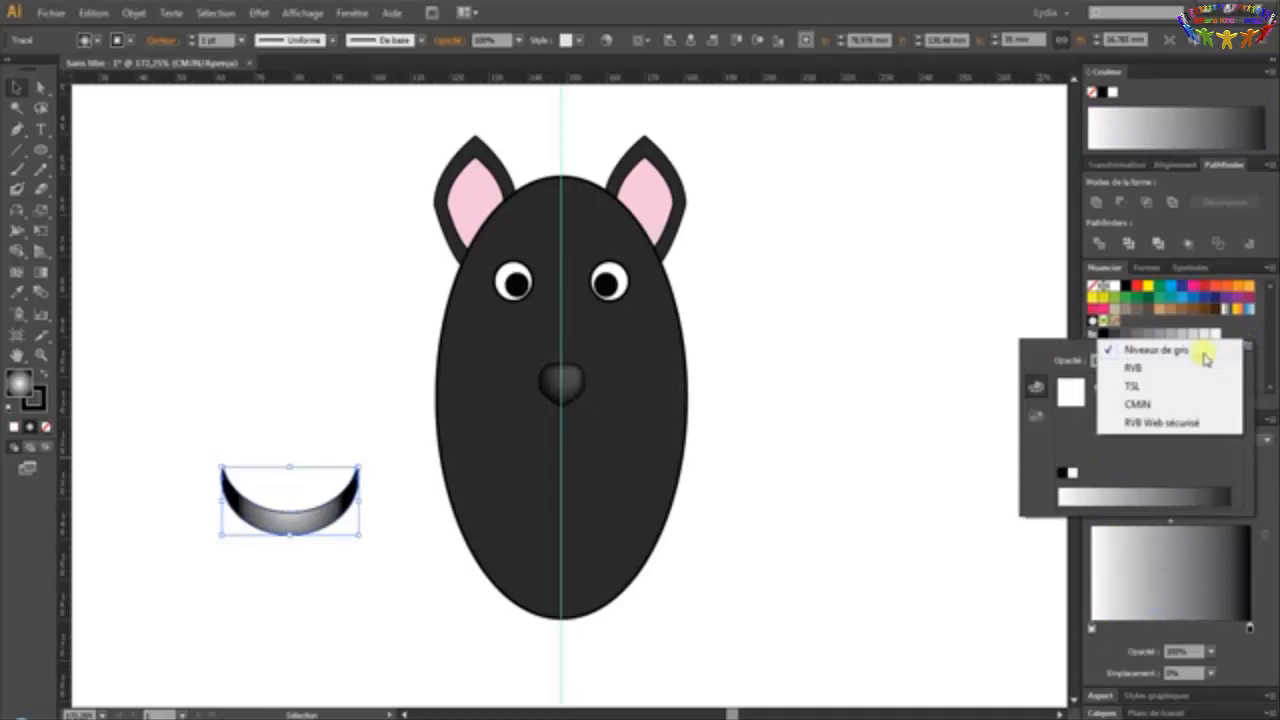
click(1138, 368)
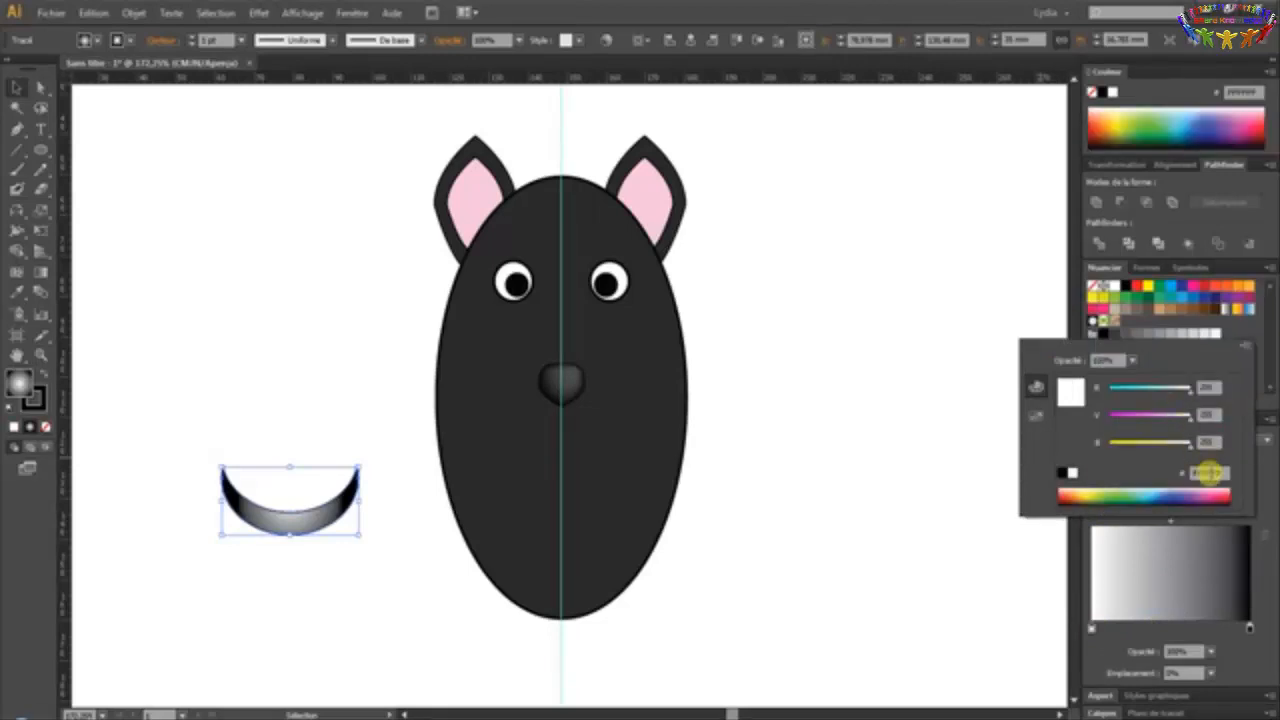
click(1245, 345)
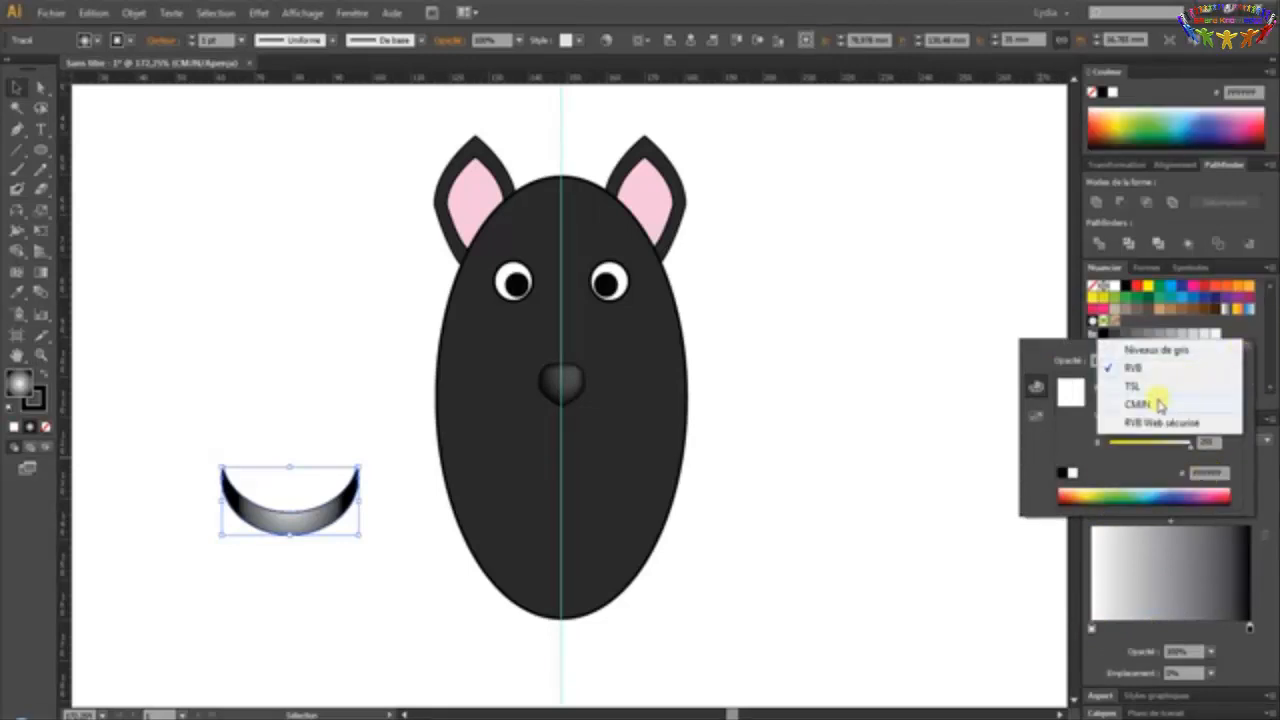
click(1160, 404)
click(1245, 345)
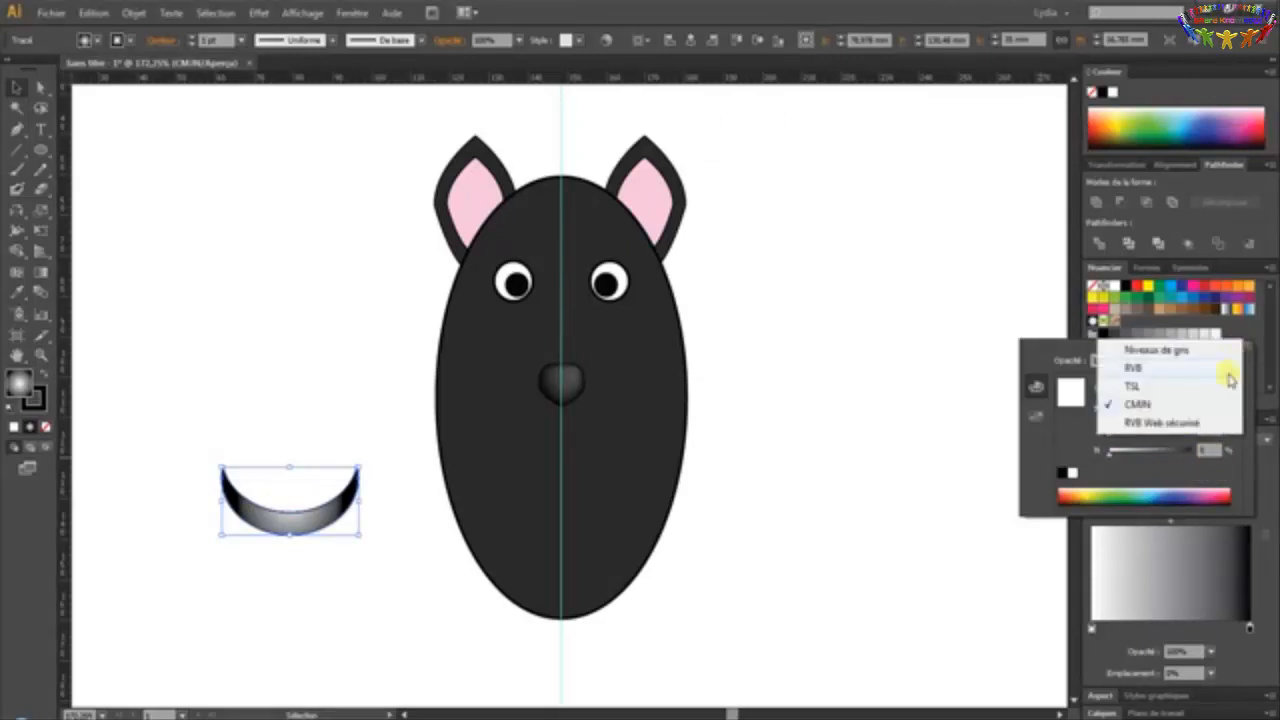
click(1188, 370)
click(1208, 472)
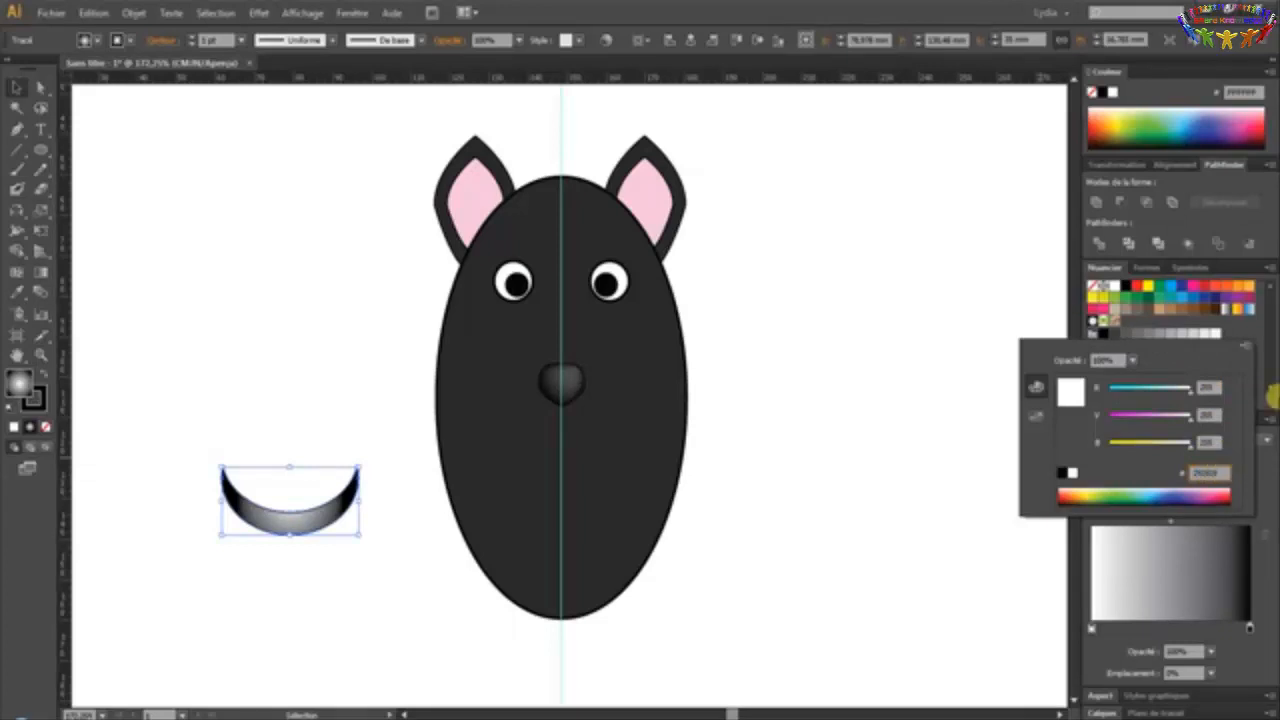
click(1272, 489)
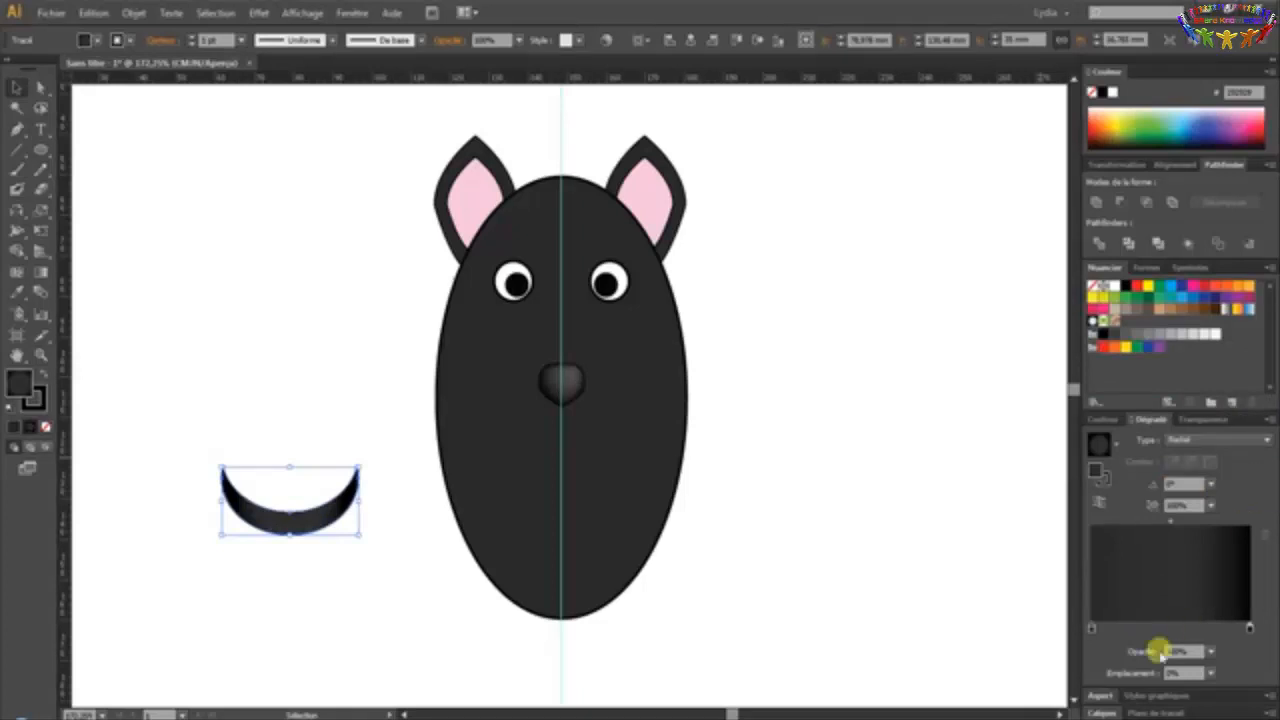
double_click(1249, 632)
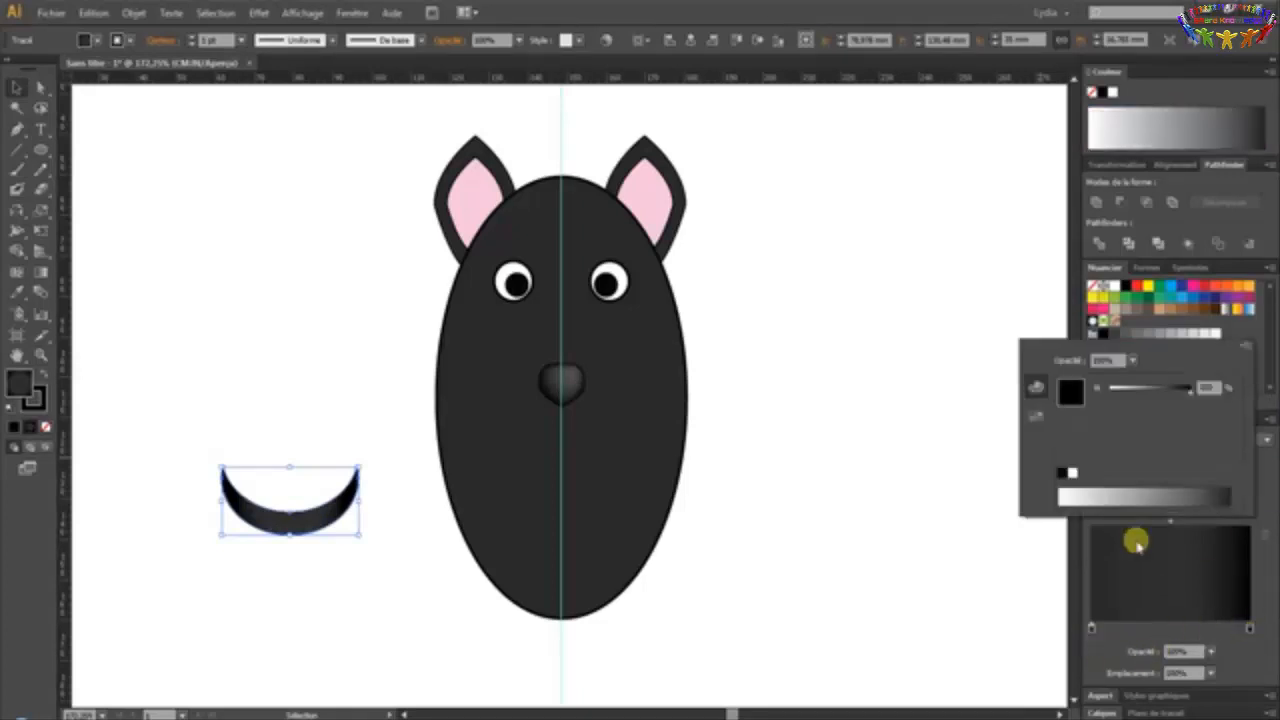
click(1264, 486)
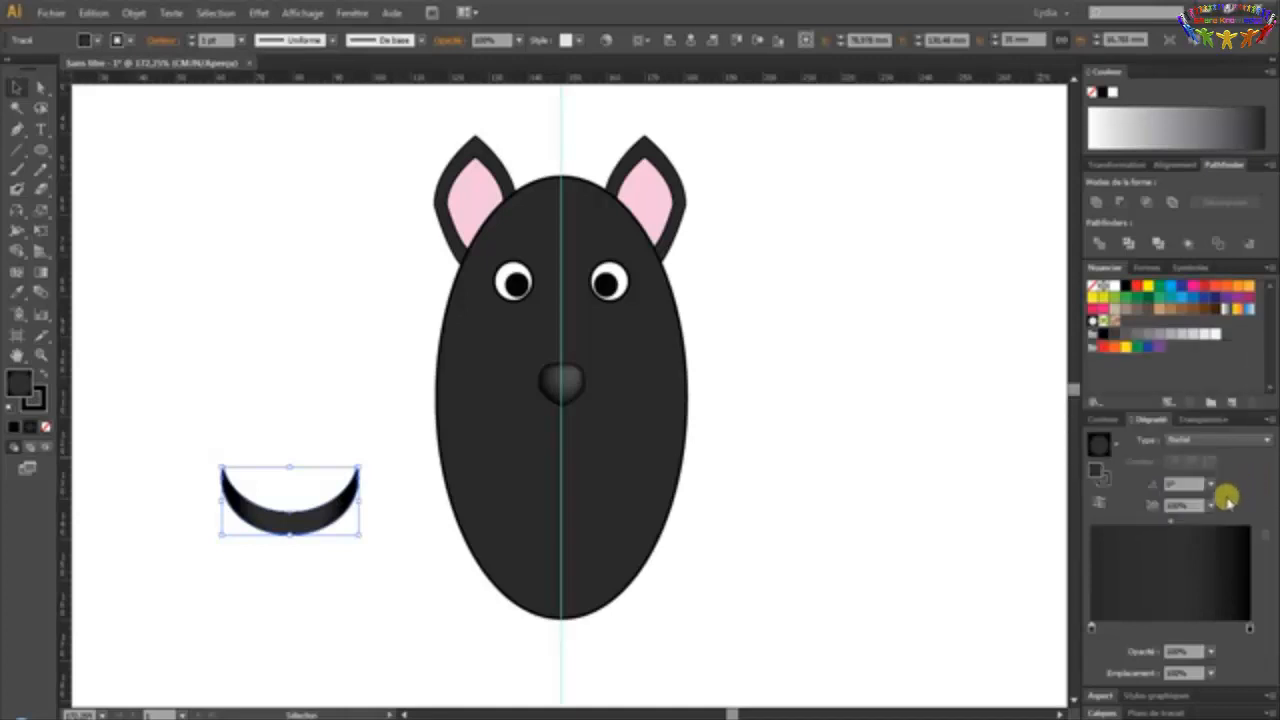
Set the location of the midpoint between the two stops of the crescent's gradient to 30%
click(1170, 521)
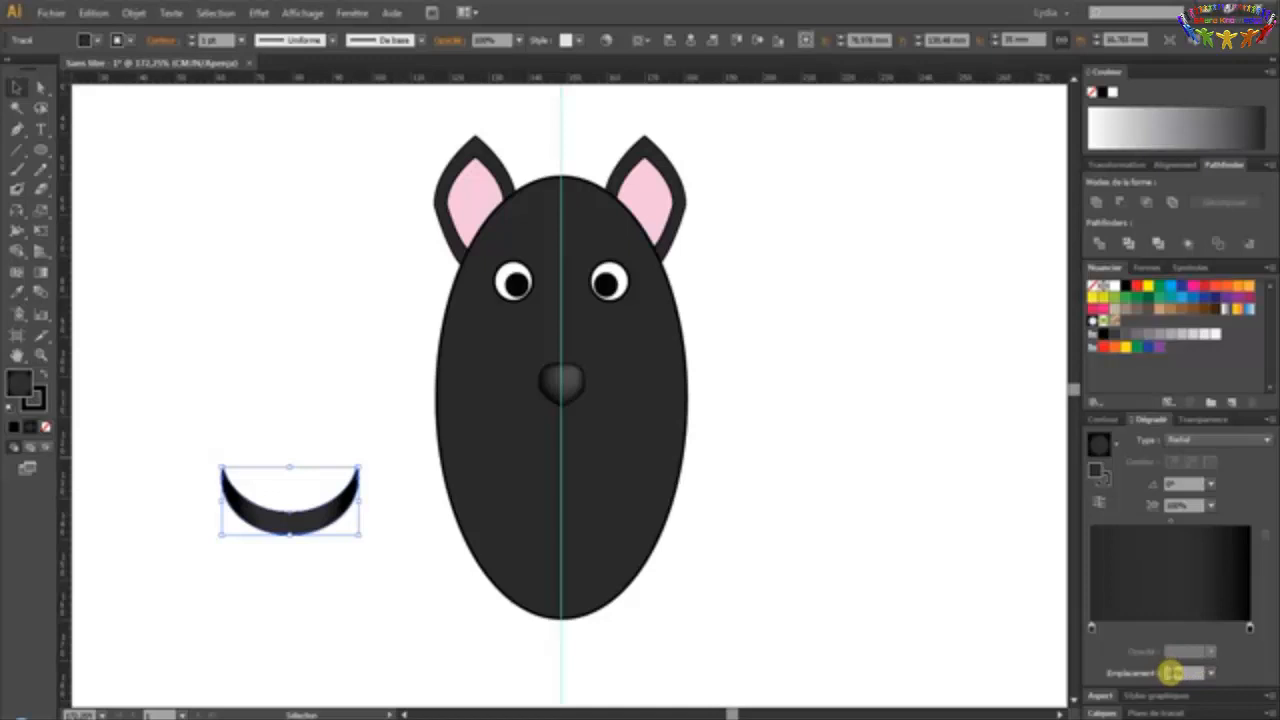
drag(1174, 673, 1147, 669)
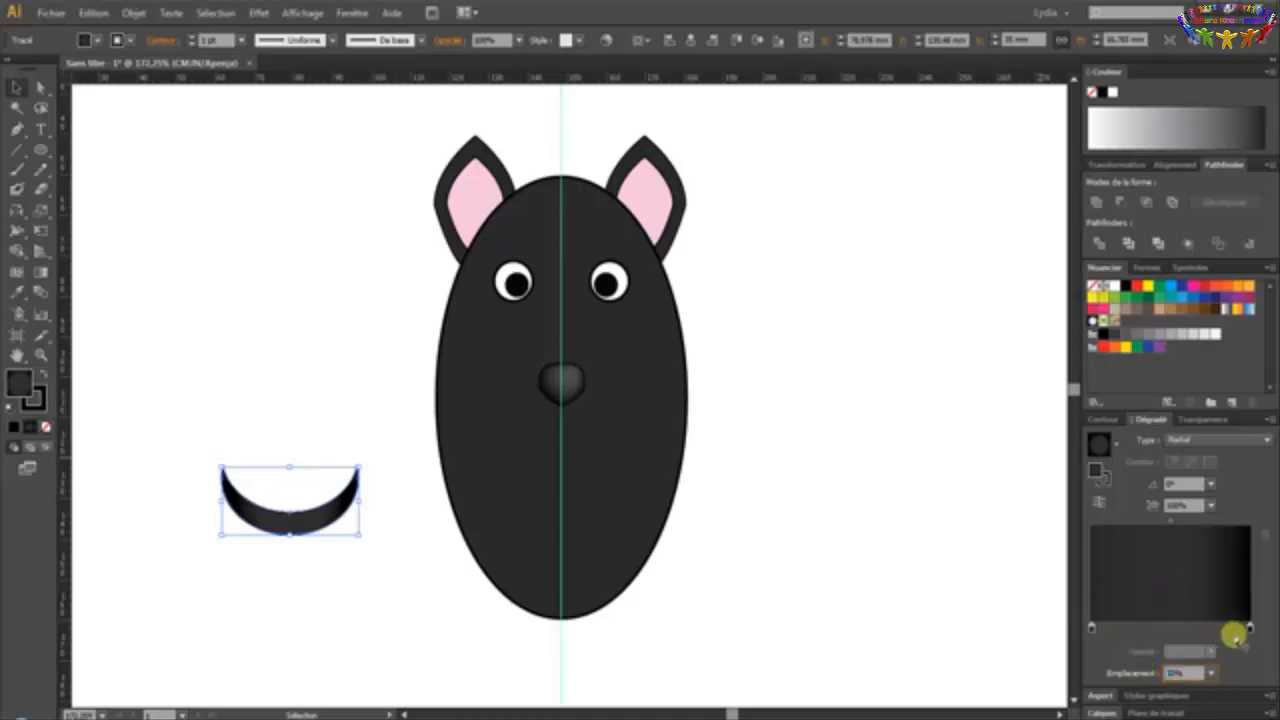
text(3)
key(Return)
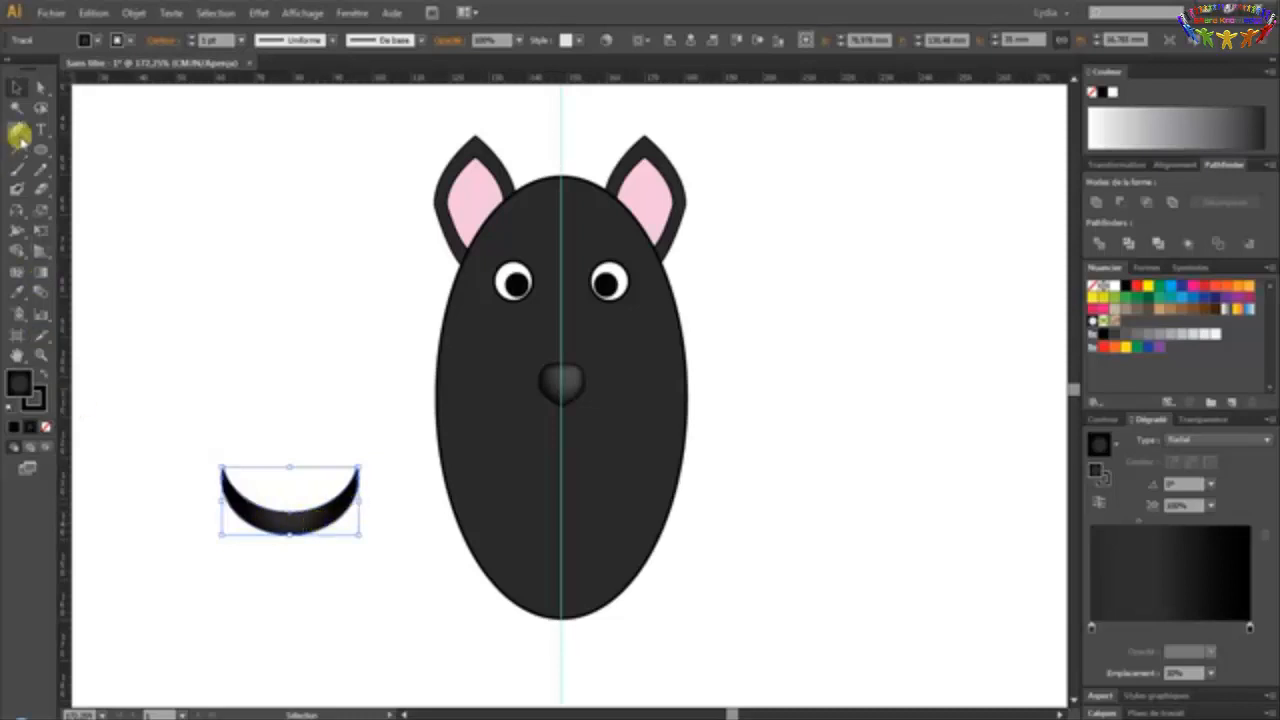
Move the crescent onto the lower part of the dark oval as a mouth, centred on the vertical guide
click(186, 357)
click(296, 532)
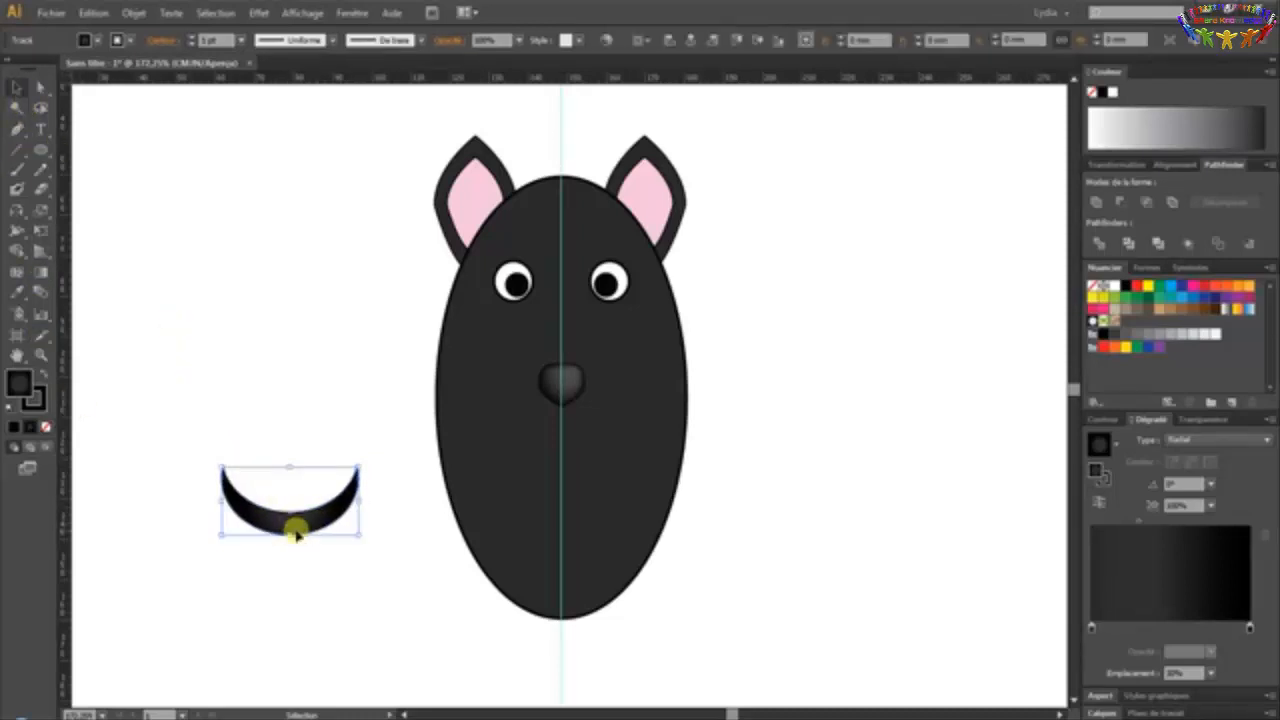
drag(296, 532, 563, 531)
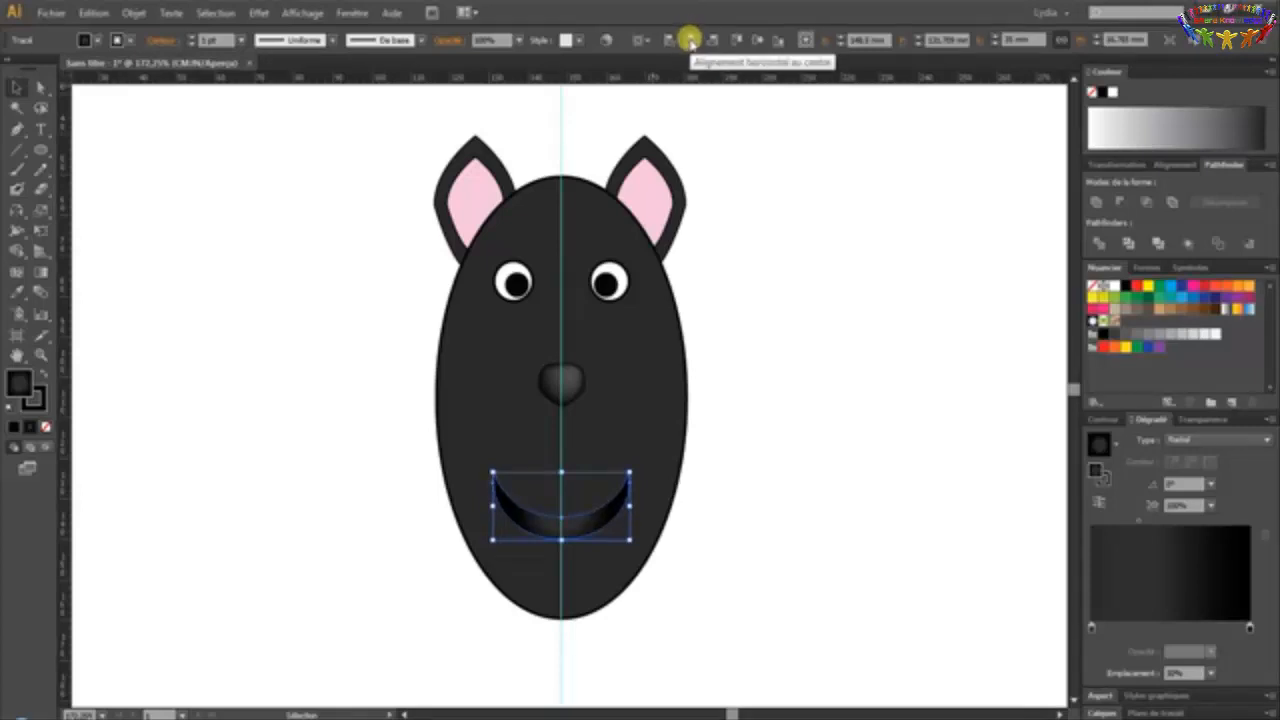
Align the mesh-shaded nose to the horizontal centre and deselect it
click(569, 377)
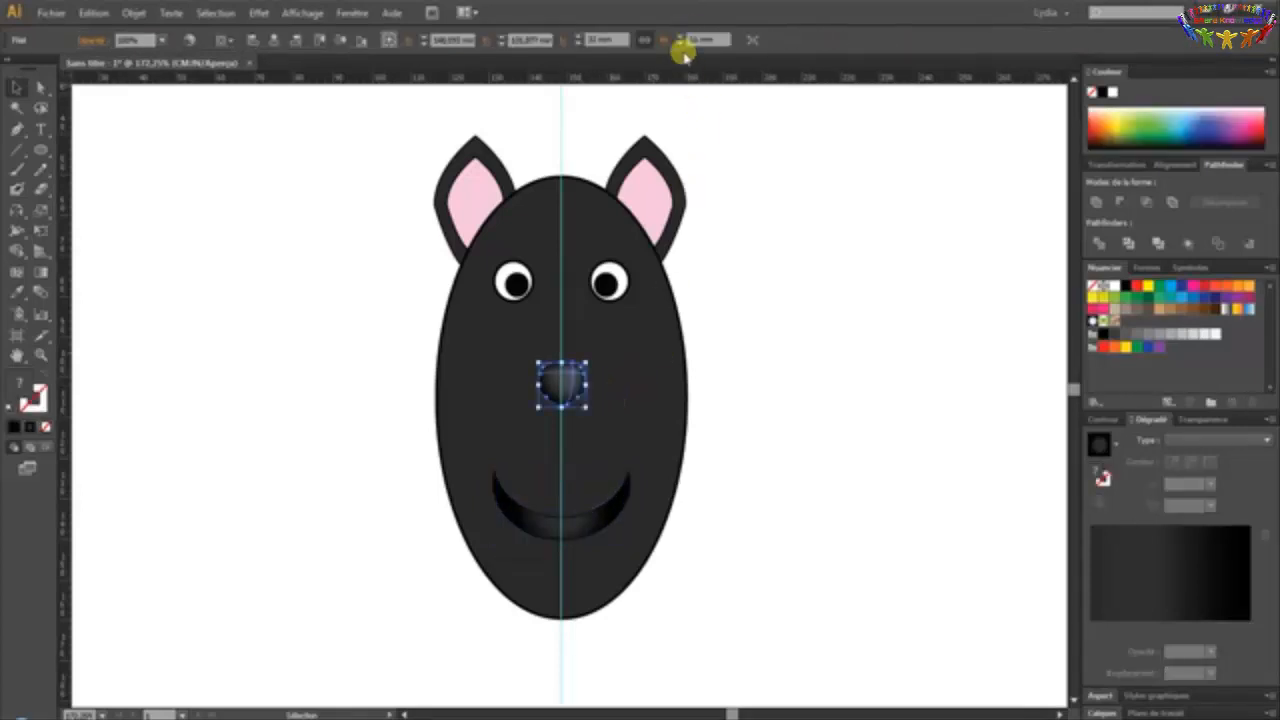
click(272, 40)
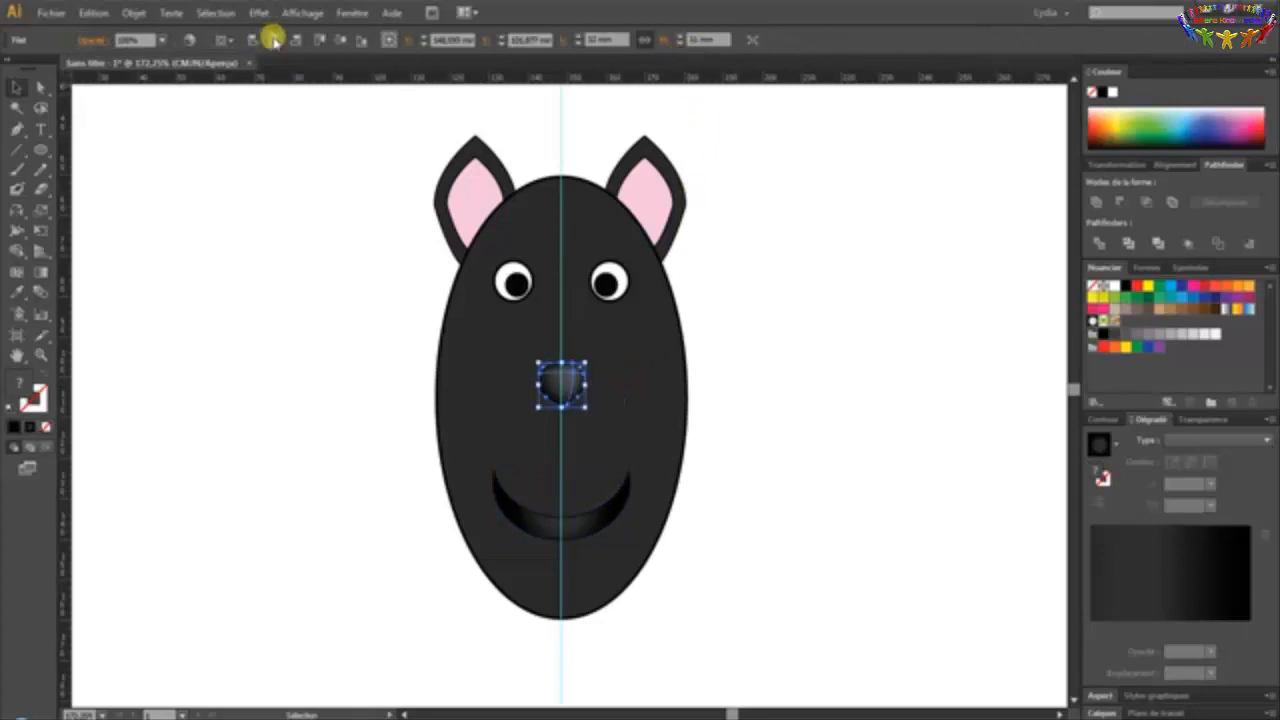
click(275, 312)
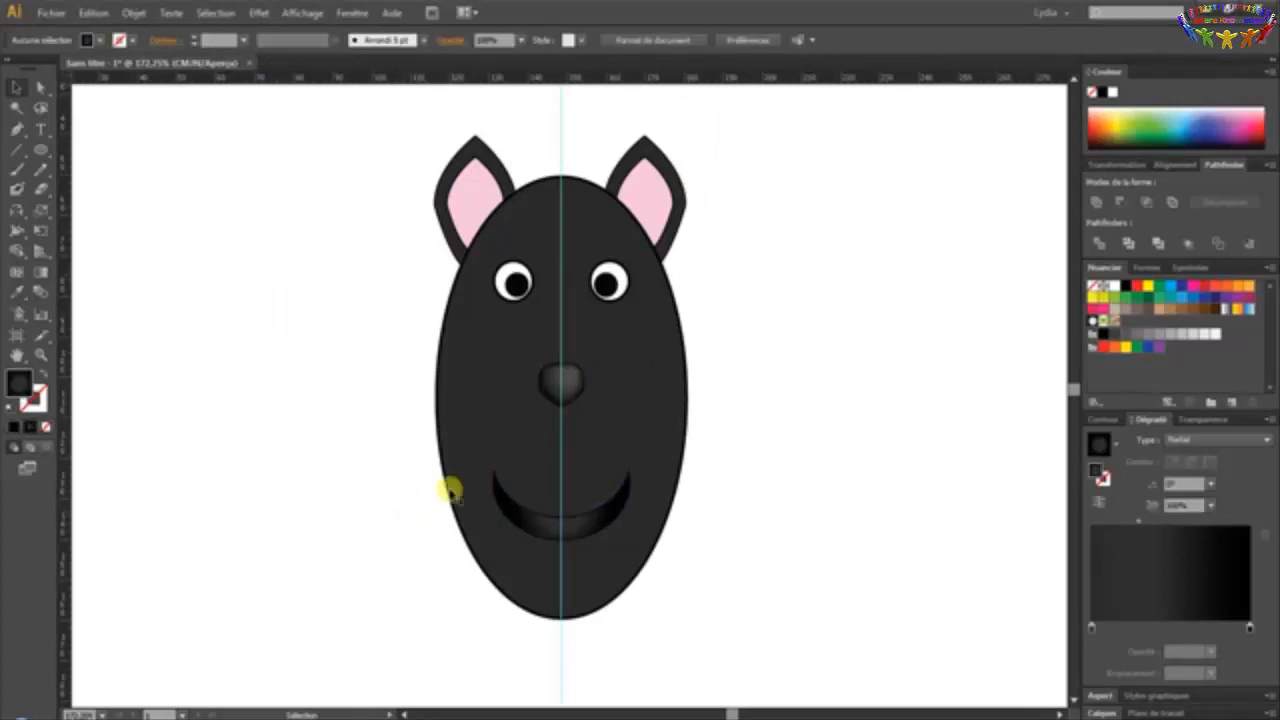
Move the mouth crescent slightly upward towards the nose and deselect it
click(537, 522)
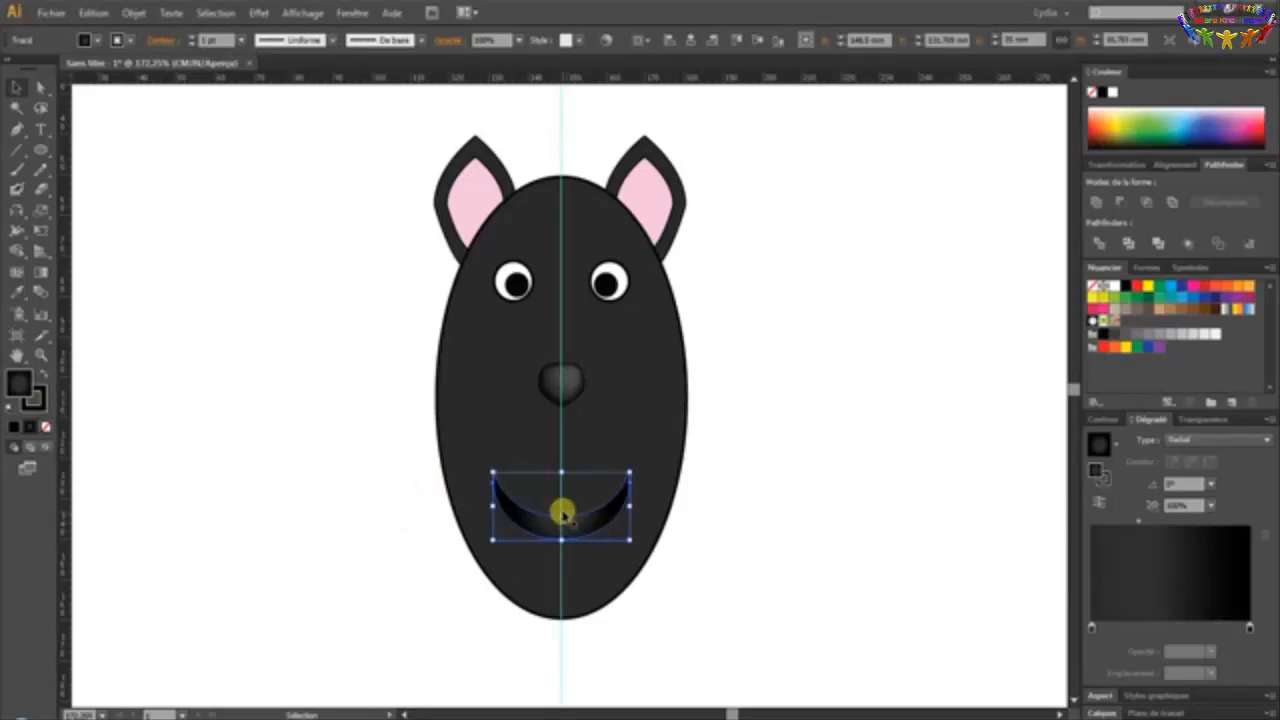
drag(549, 520, 550, 510)
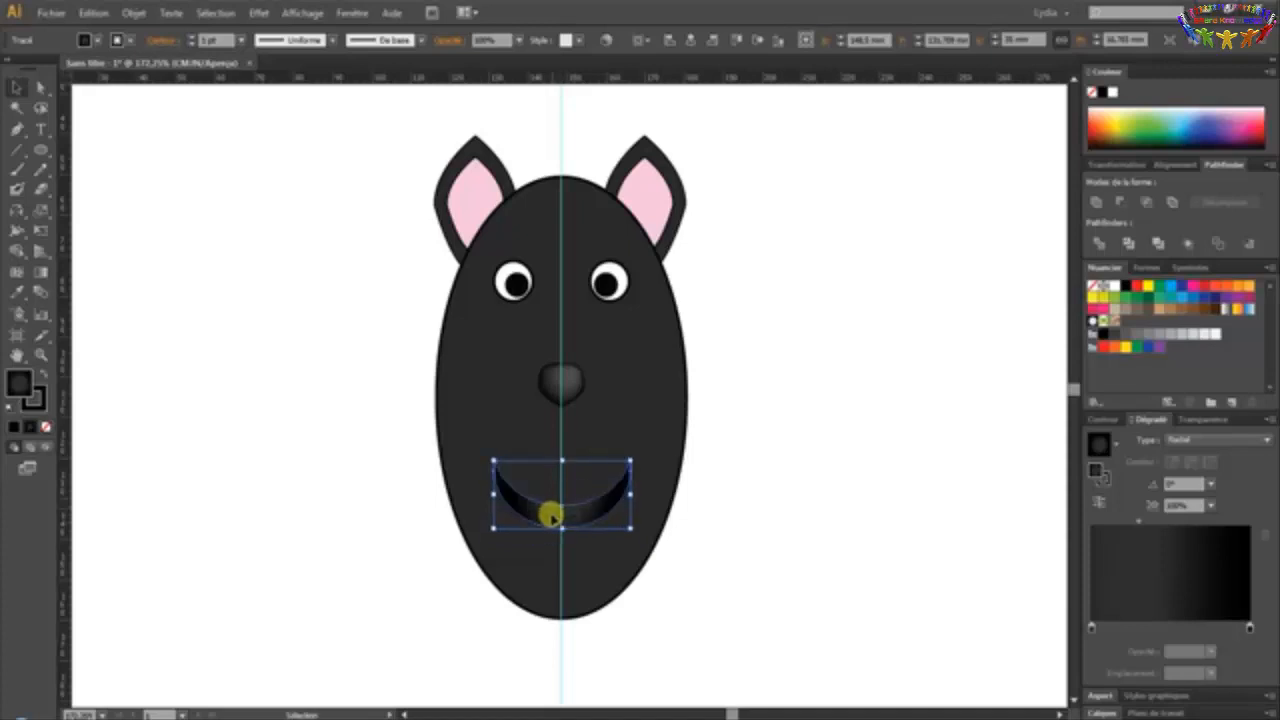
click(257, 478)
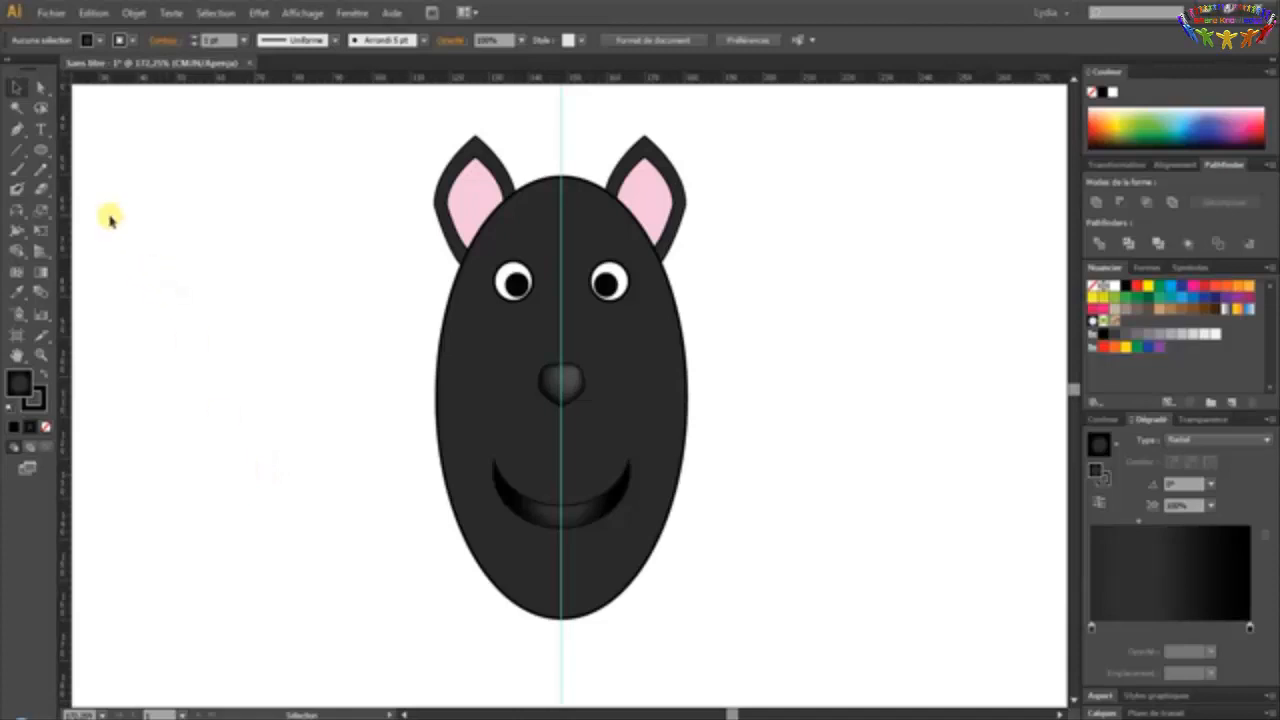
Draw a small triangle about 16 mm wide beside the head with the Star tool, adjusting the number of points during drawing
click(41, 150)
drag(41, 150, 110, 233)
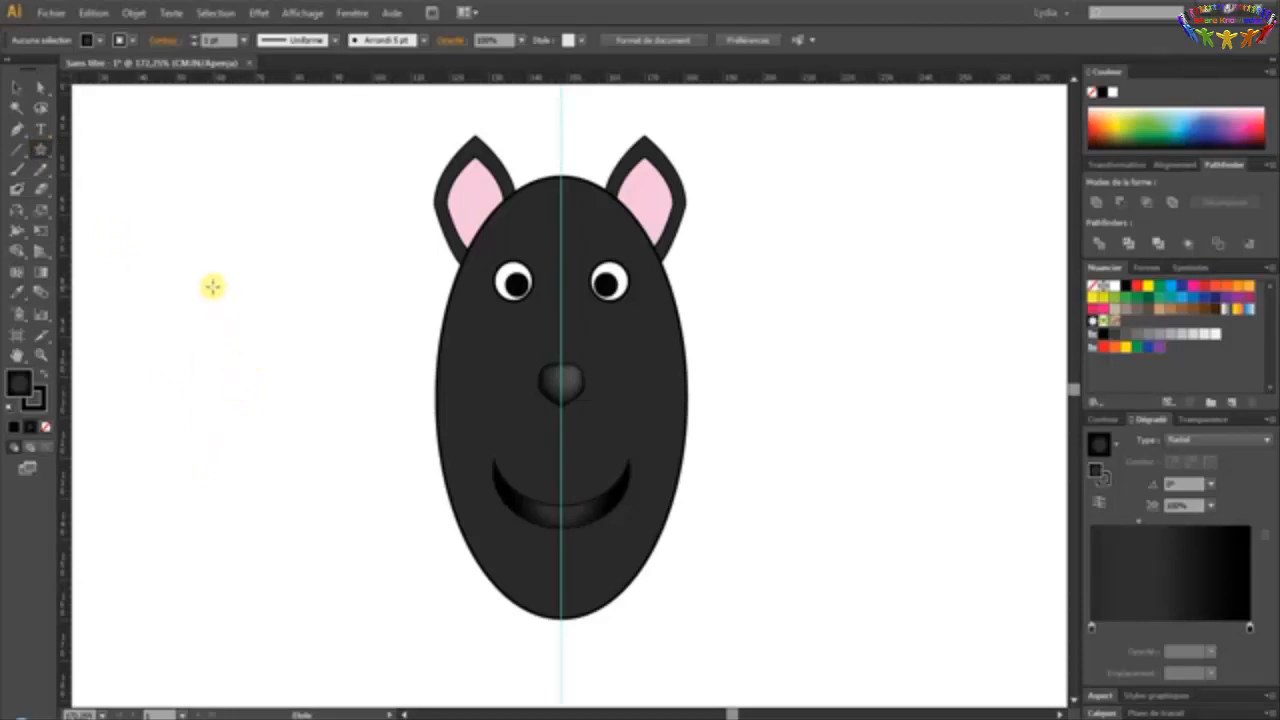
drag(212, 287, 274, 372)
key(Down)
key(Down)
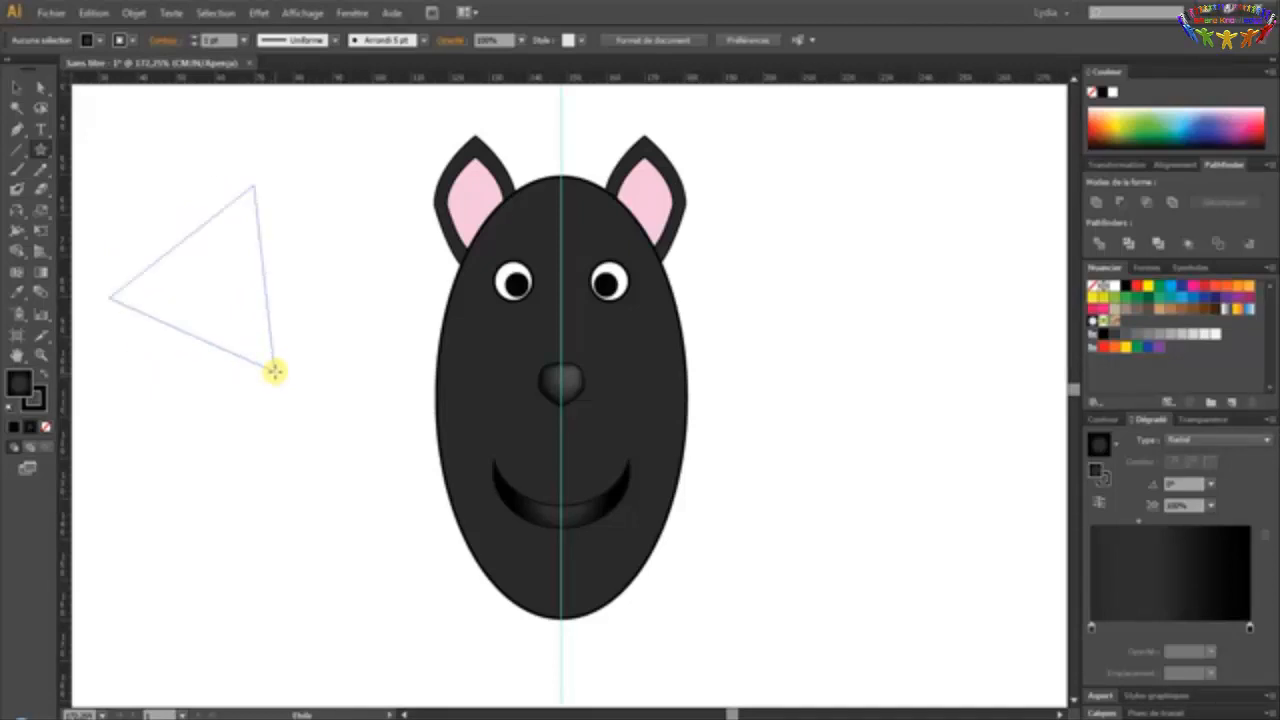
key(Up)
key(Up)
key(Up)
key(Up)
key(Up)
key(Up)
drag(274, 372, 280, 363)
key(Down)
key(Down)
key(Down)
key(Down)
key(Down)
key(Down)
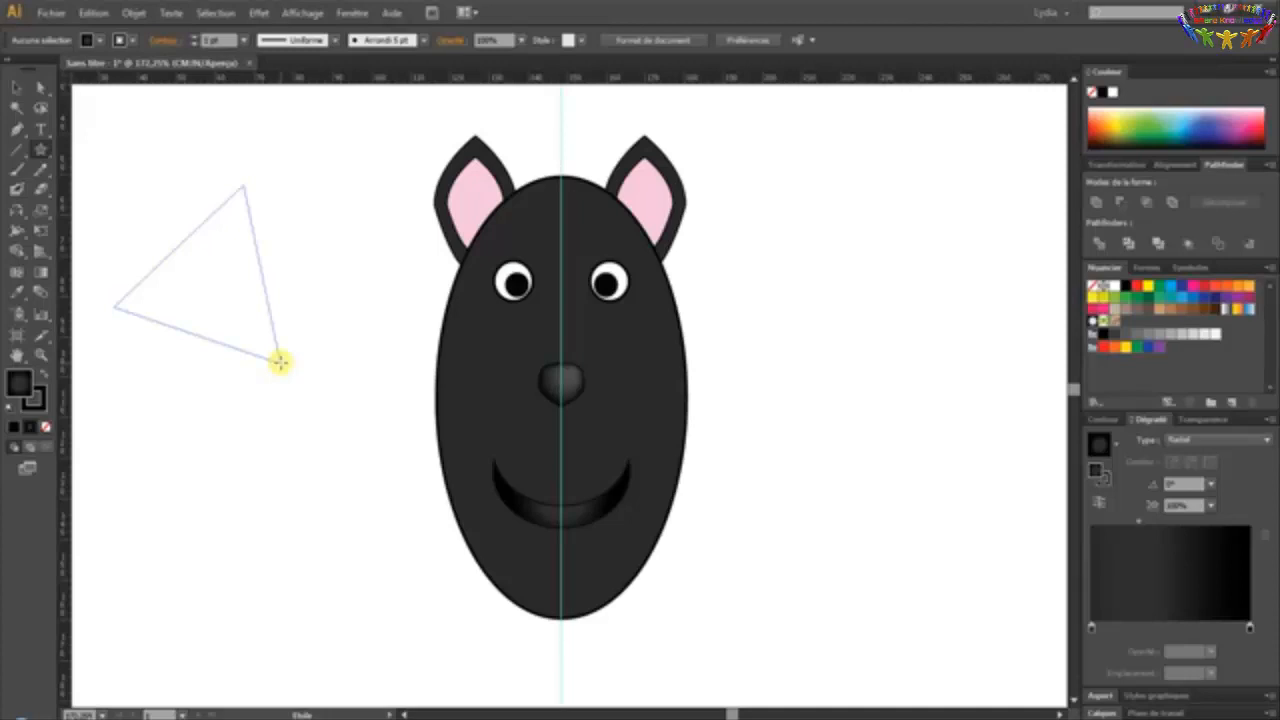
drag(280, 362, 242, 304)
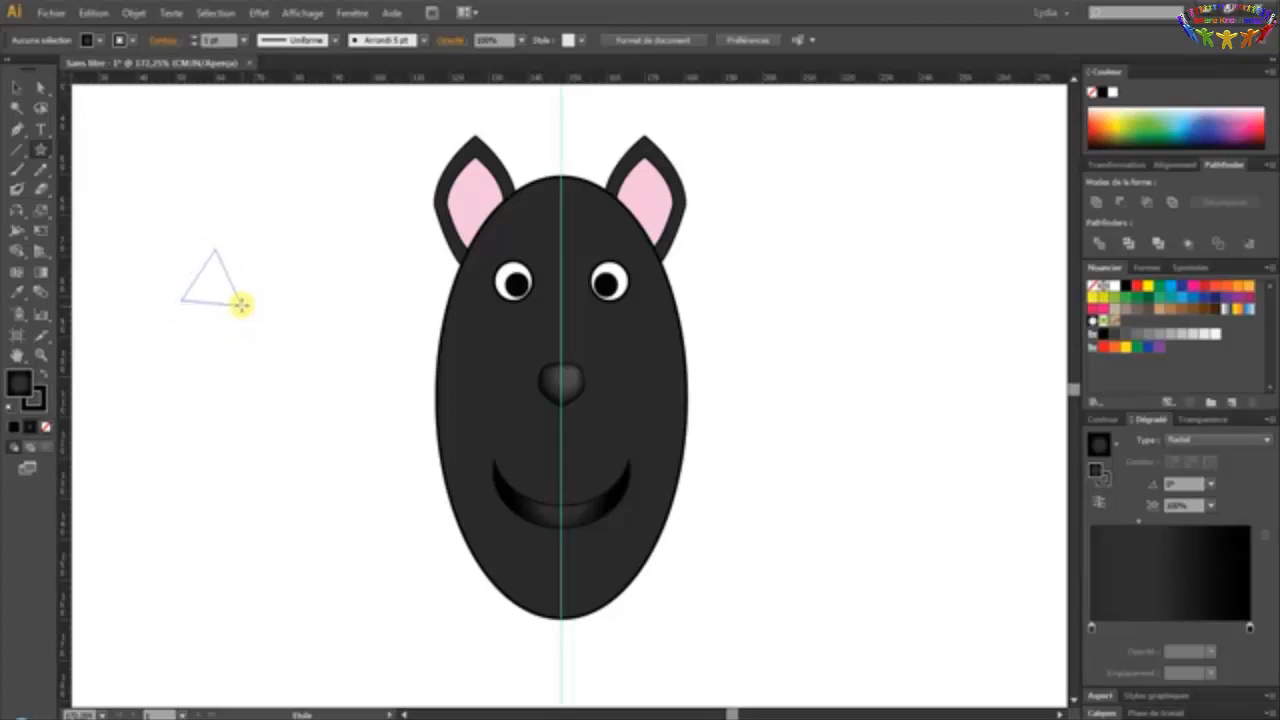
drag(242, 304, 206, 322)
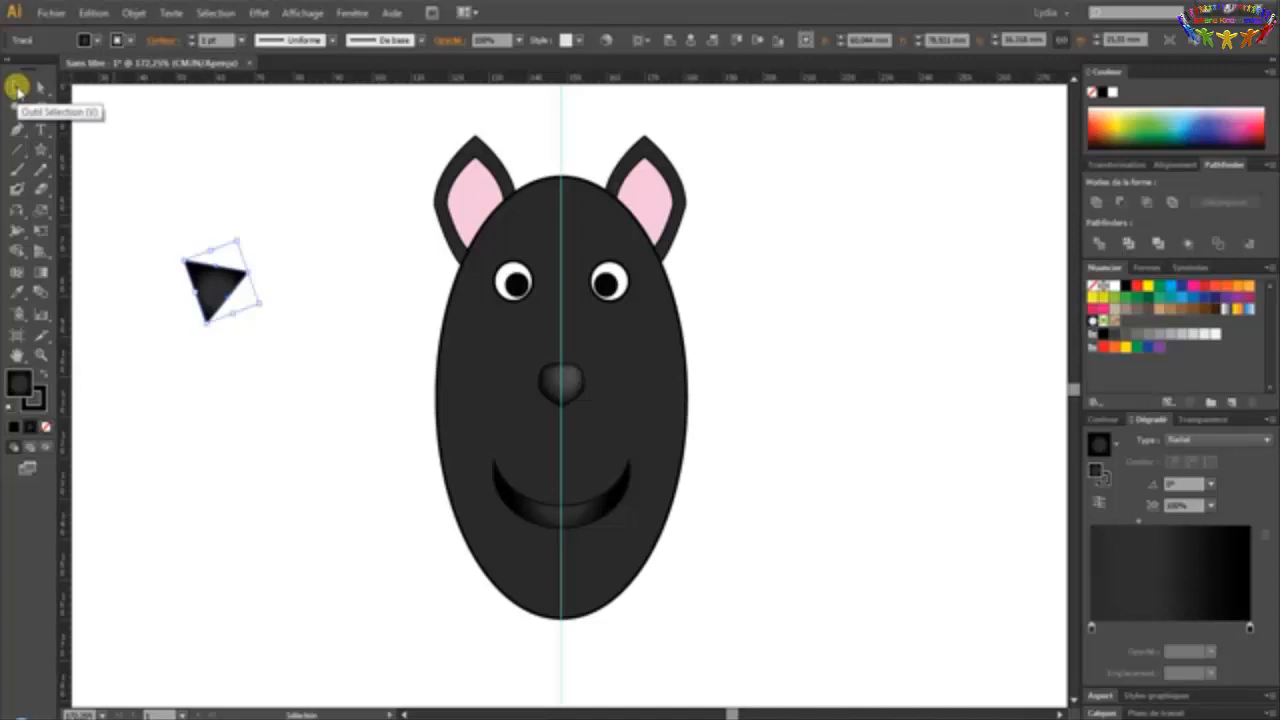
Narrow and rotate the triangle into a slim downward-pointing tooth shape, about 10 mm wide and 15 mm high
click(17, 88)
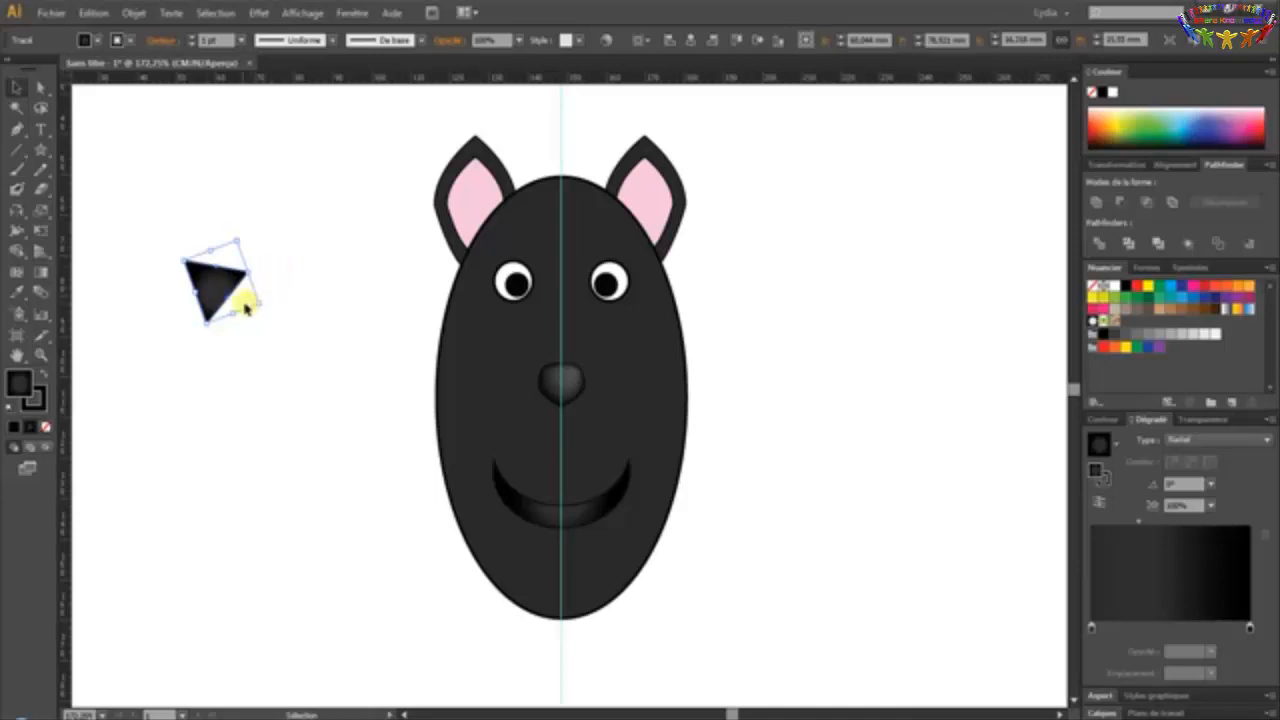
drag(258, 306, 206, 234)
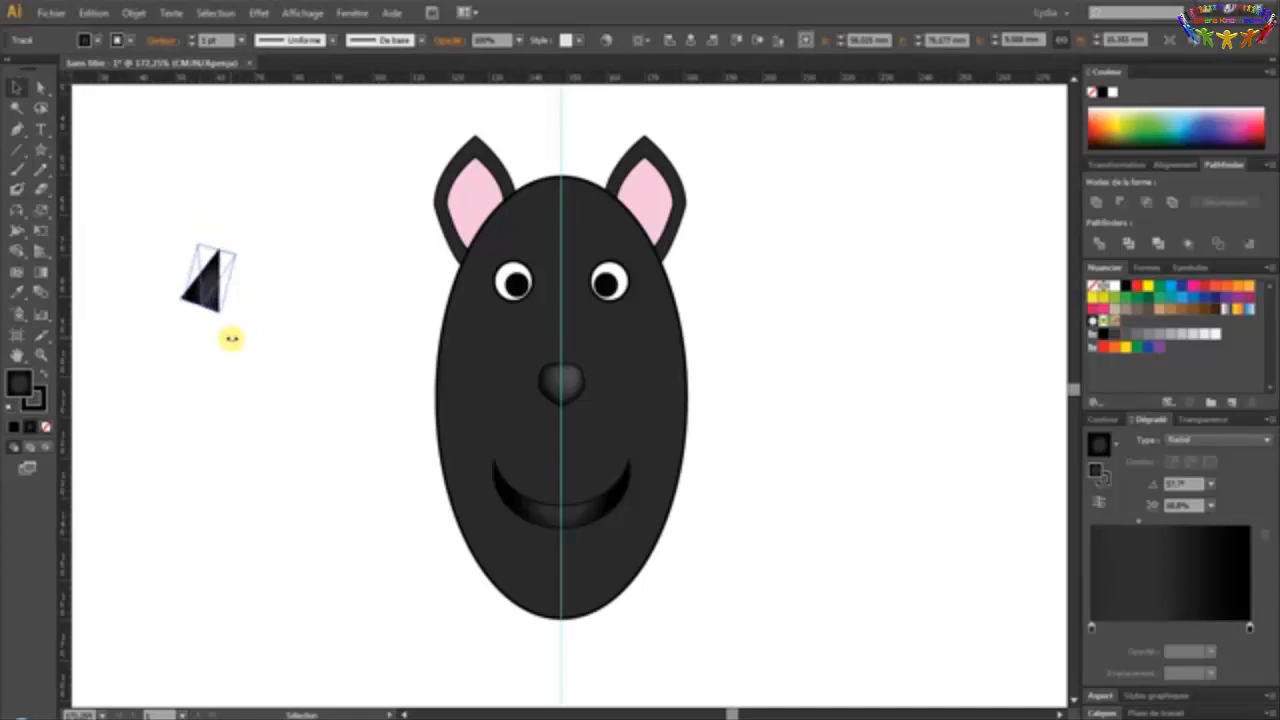
drag(238, 340, 238, 340)
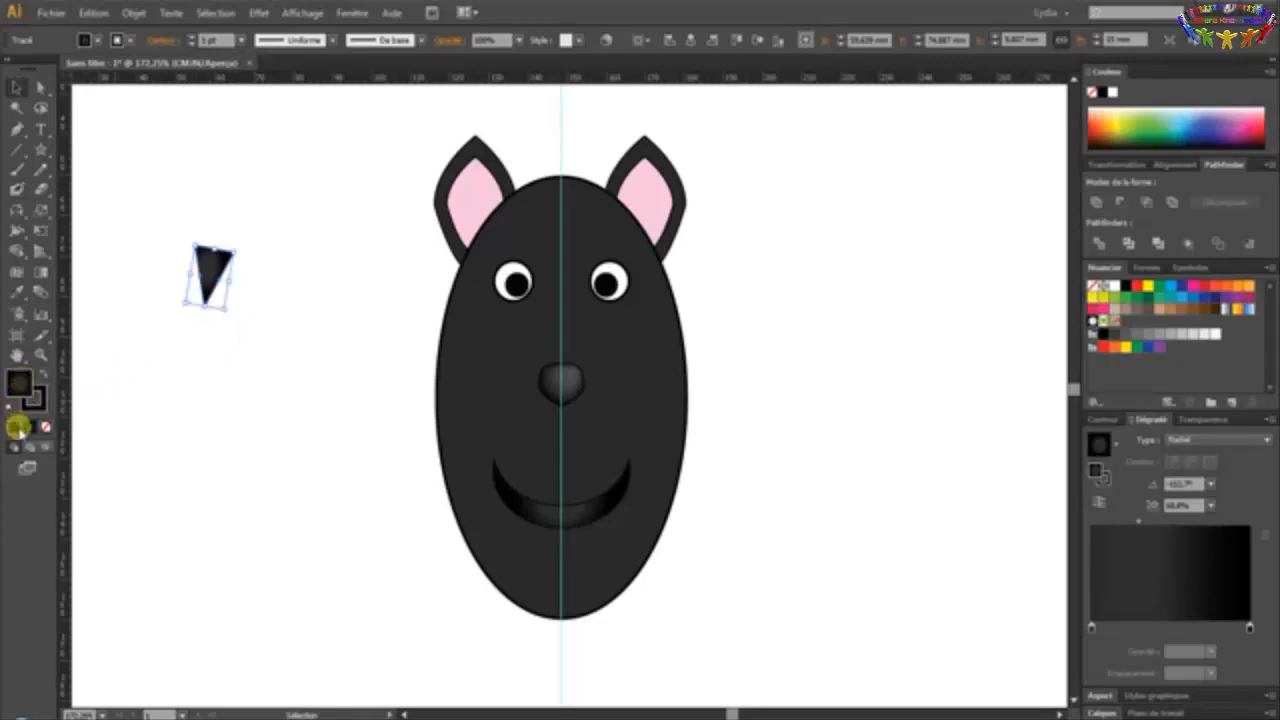
Fill the triangle with white (FFFFFF) and change its outline to light grey
double_click(20, 384)
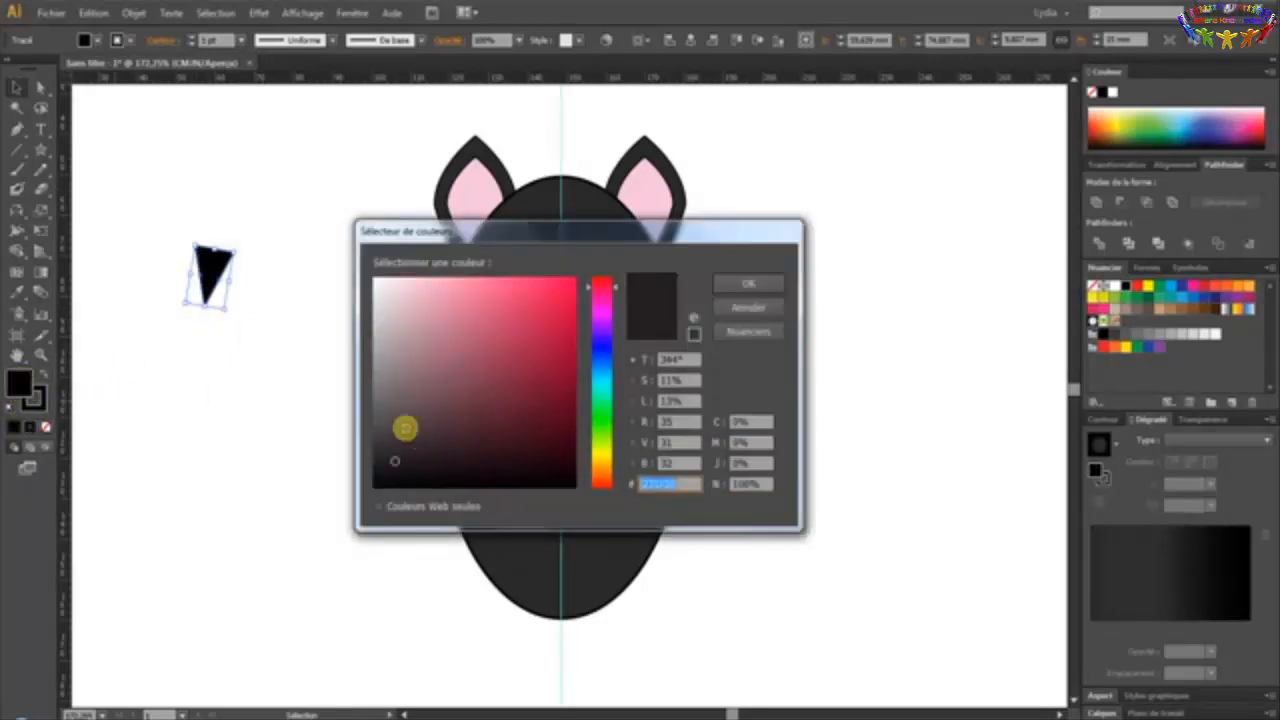
drag(406, 428, 368, 260)
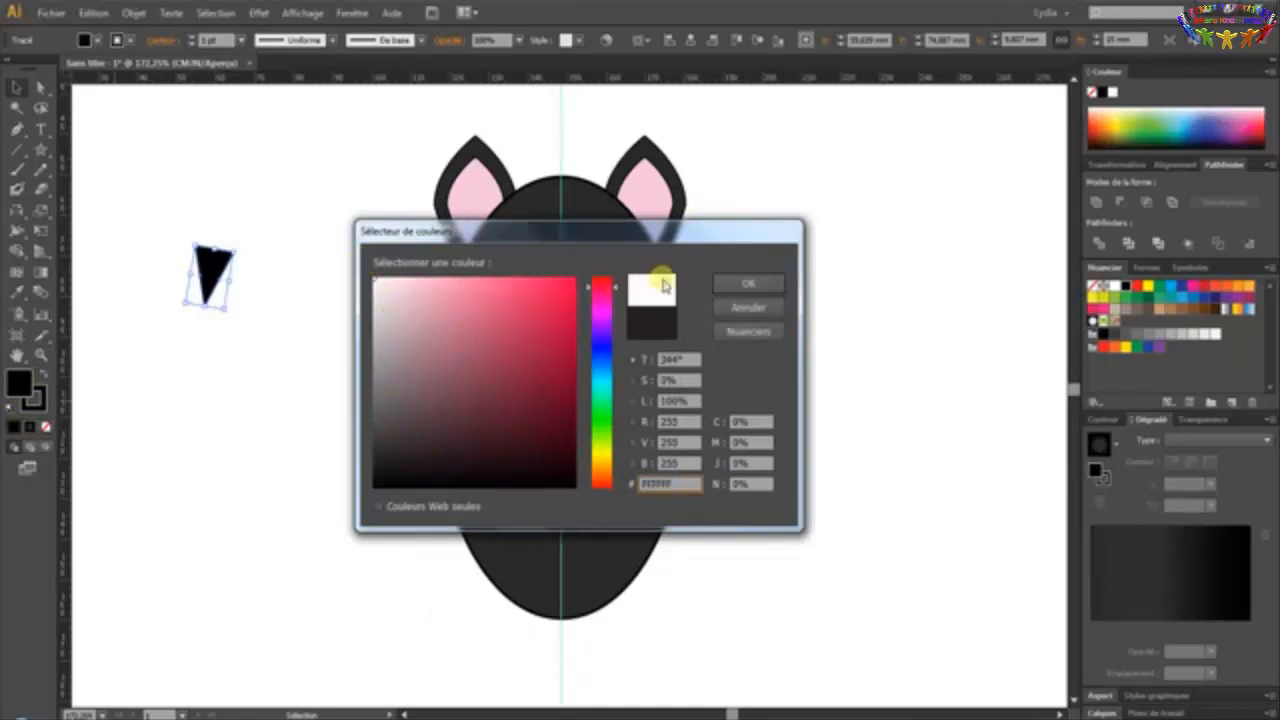
click(746, 283)
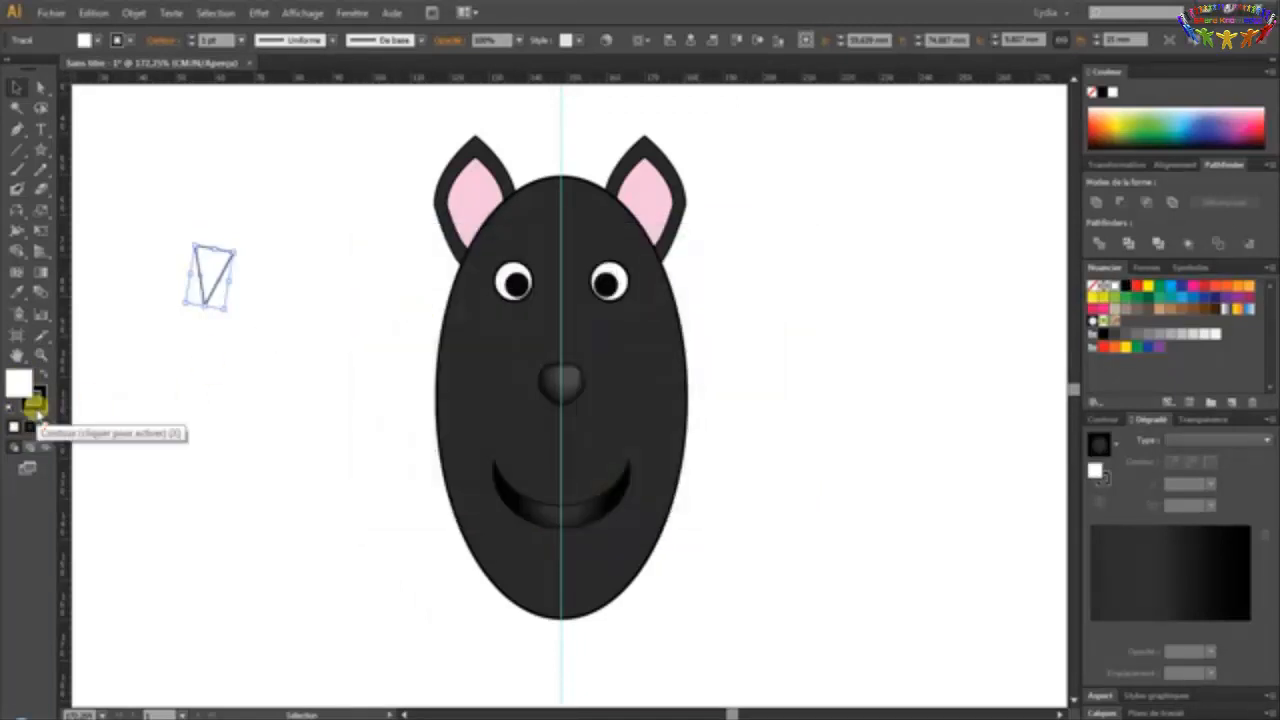
double_click(33, 400)
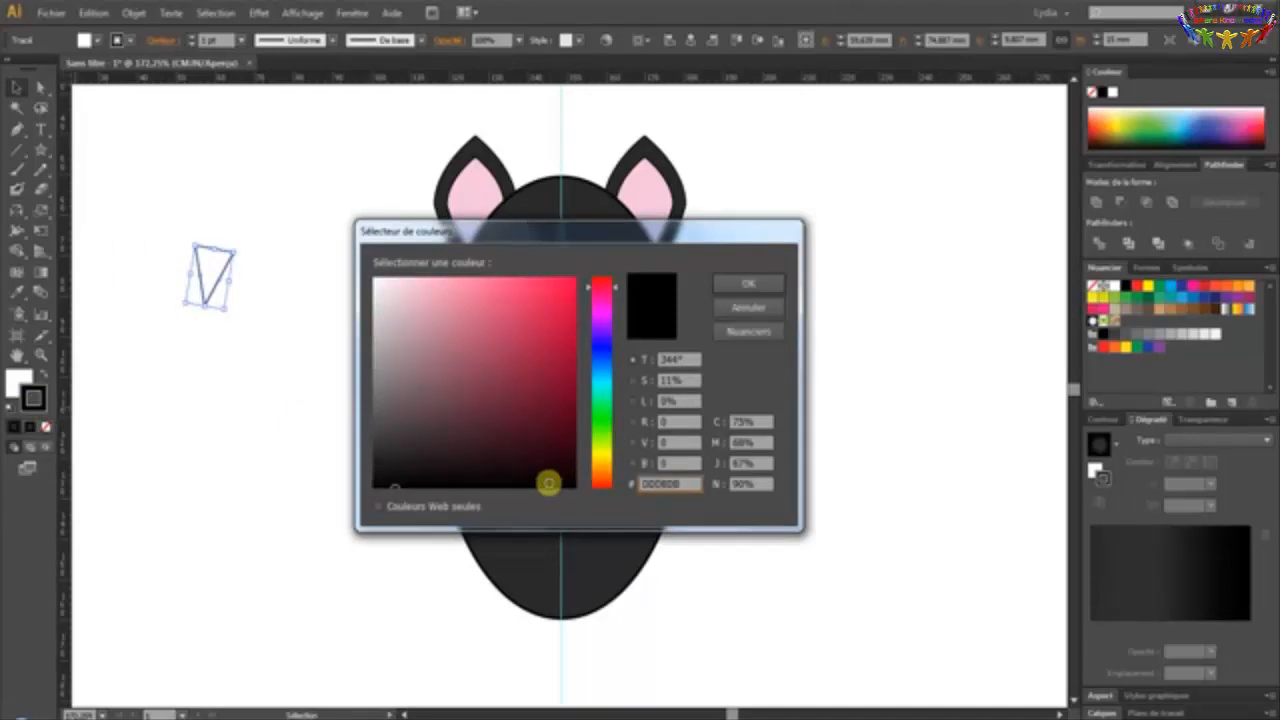
click(748, 284)
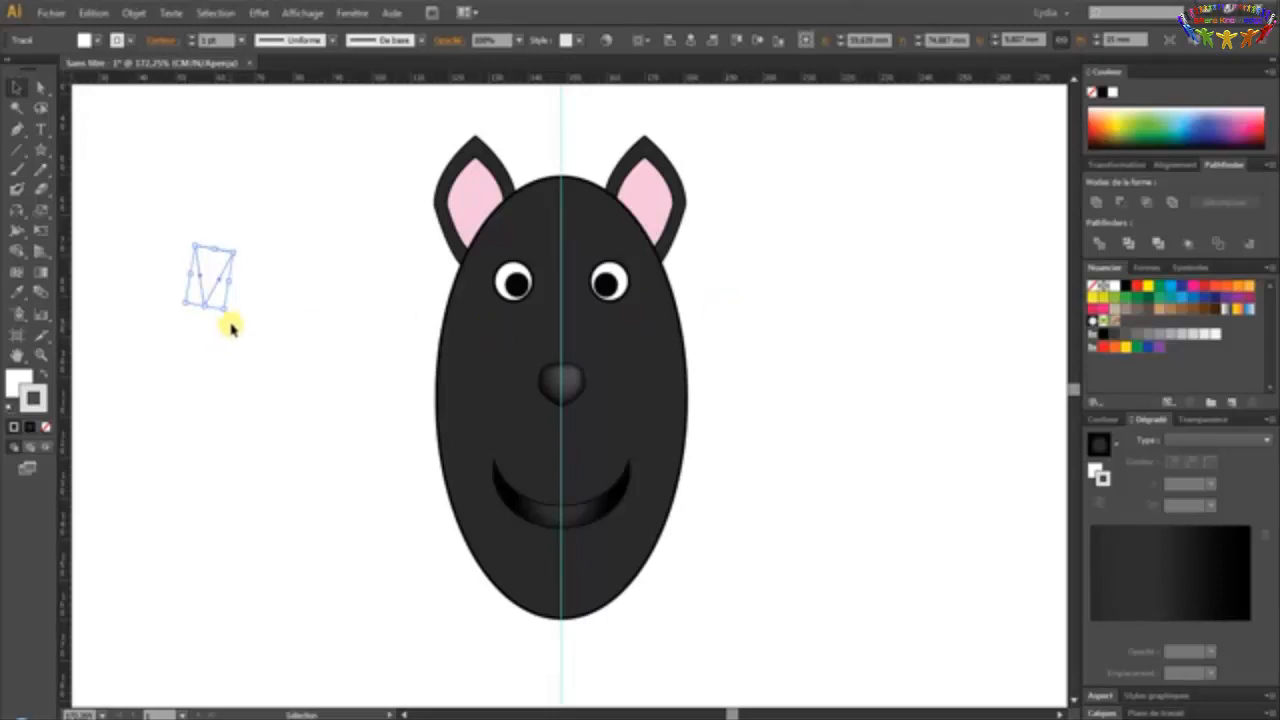
Shrink the triangle to about 6 by 10 mm, place it over the mouth's left half and tilt it along the upper edge
drag(209, 275, 525, 515)
click(40, 354)
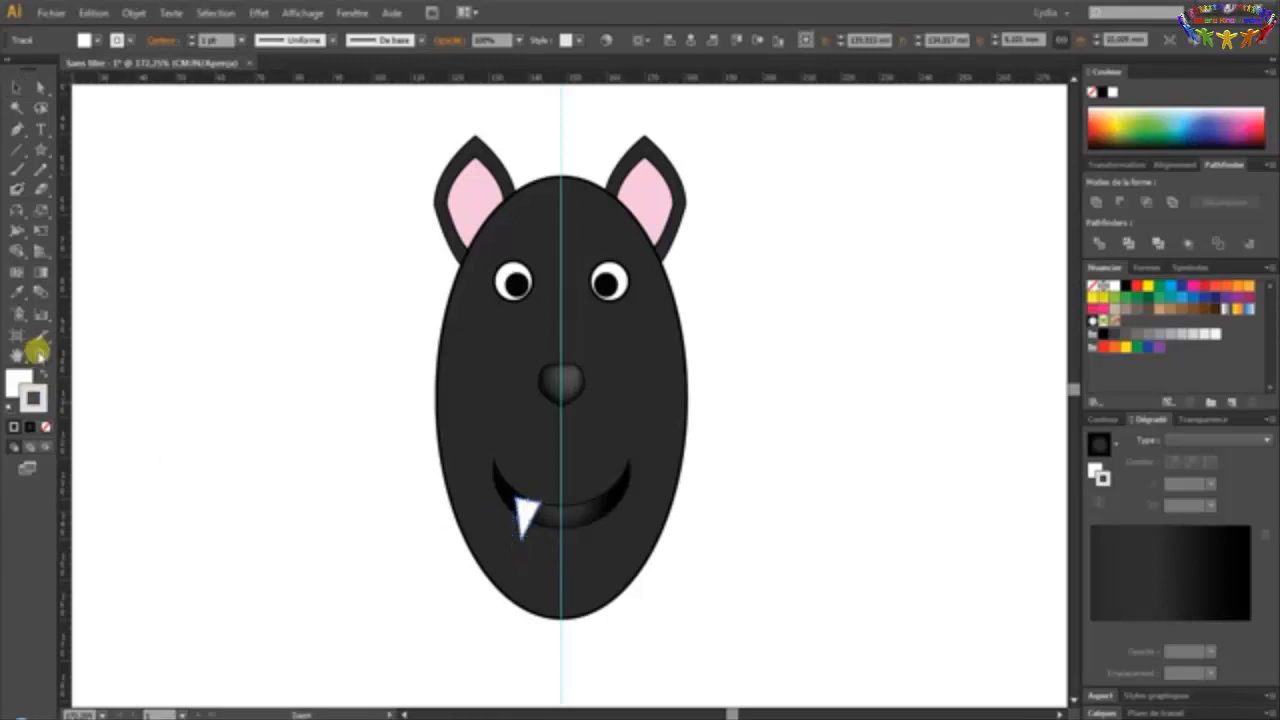
drag(466, 466, 658, 545)
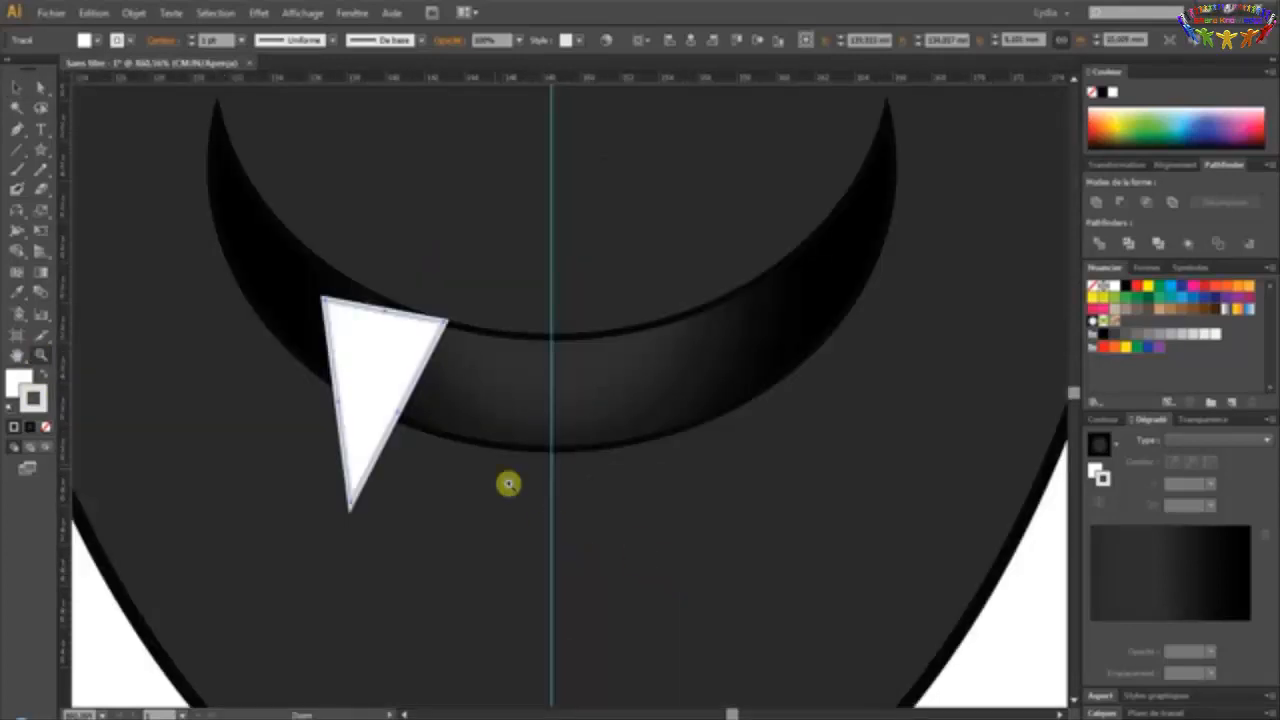
click(16, 88)
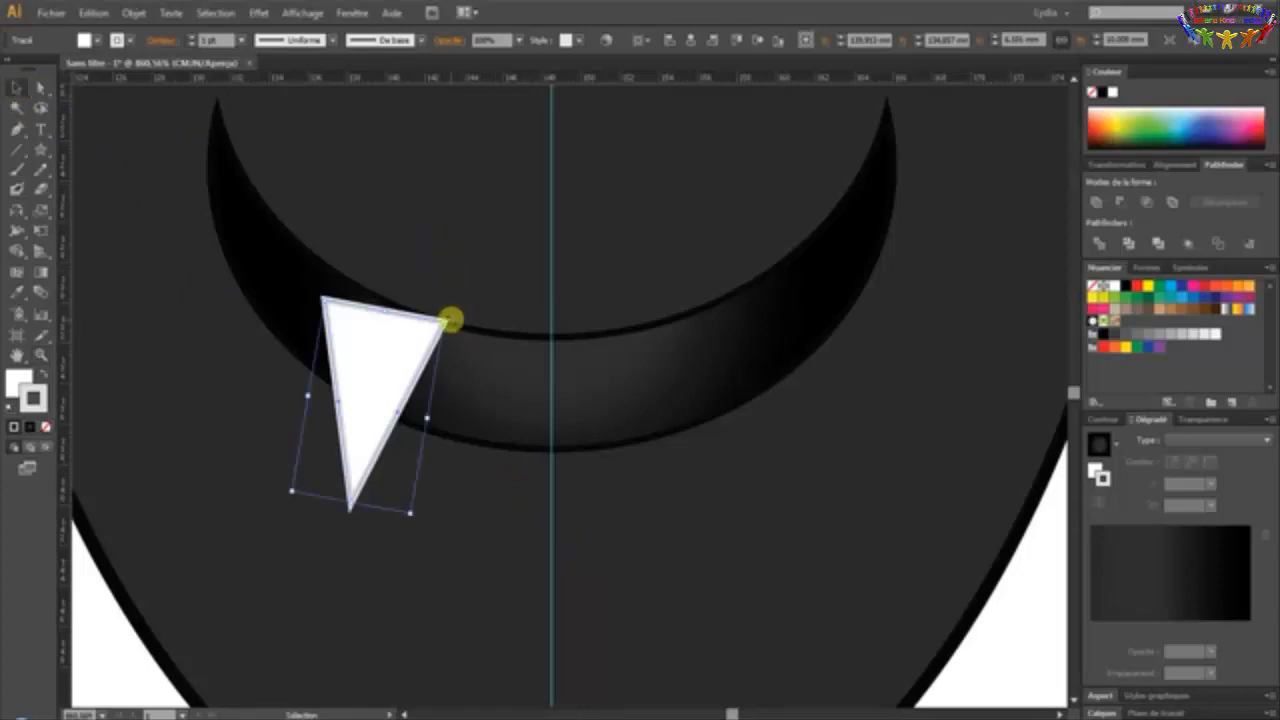
drag(450, 320, 459, 341)
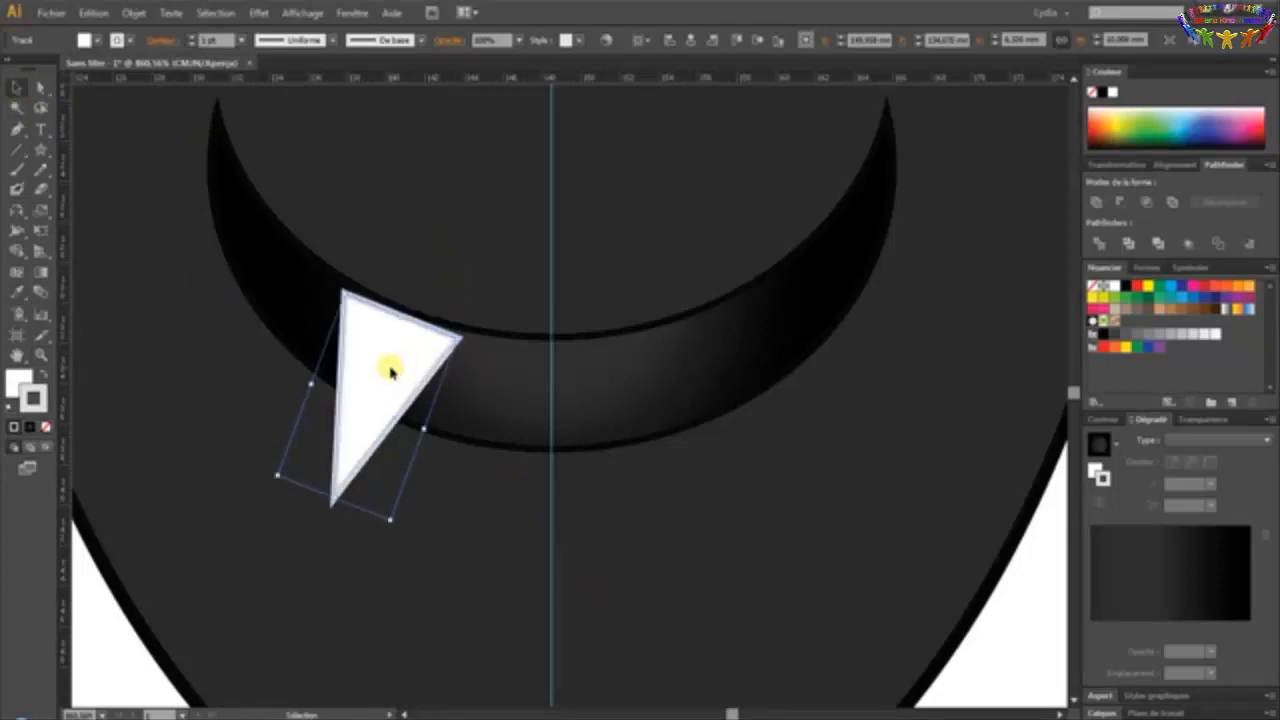
drag(389, 368, 386, 363)
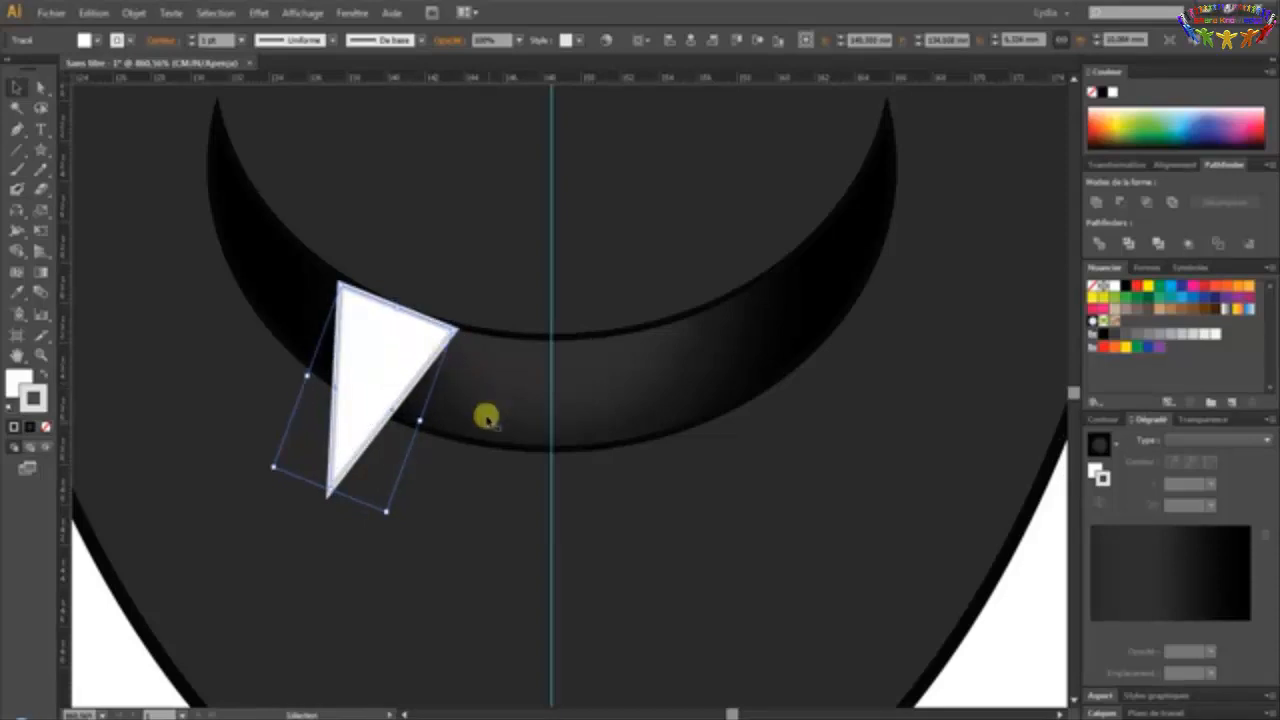
Fine-tune the white tooth's size and angle so its upper corners meet the mouth's upper edge
click(502, 508)
click(372, 370)
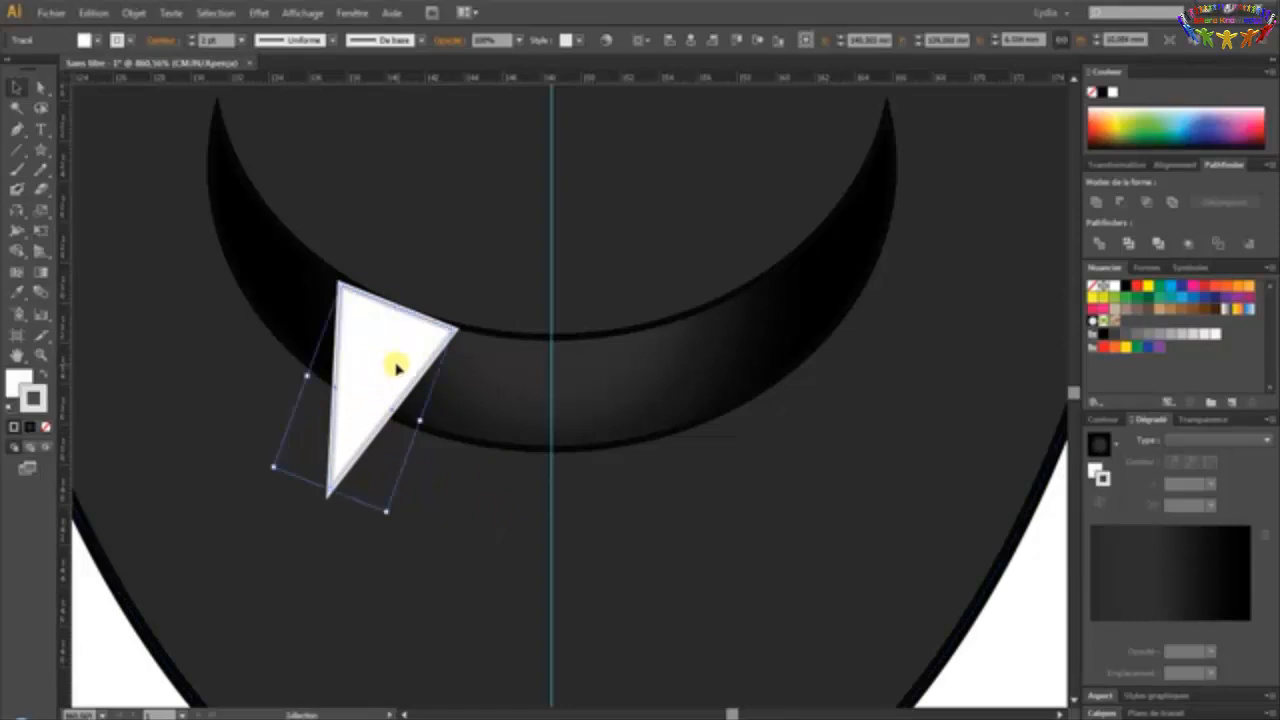
drag(460, 332, 460, 332)
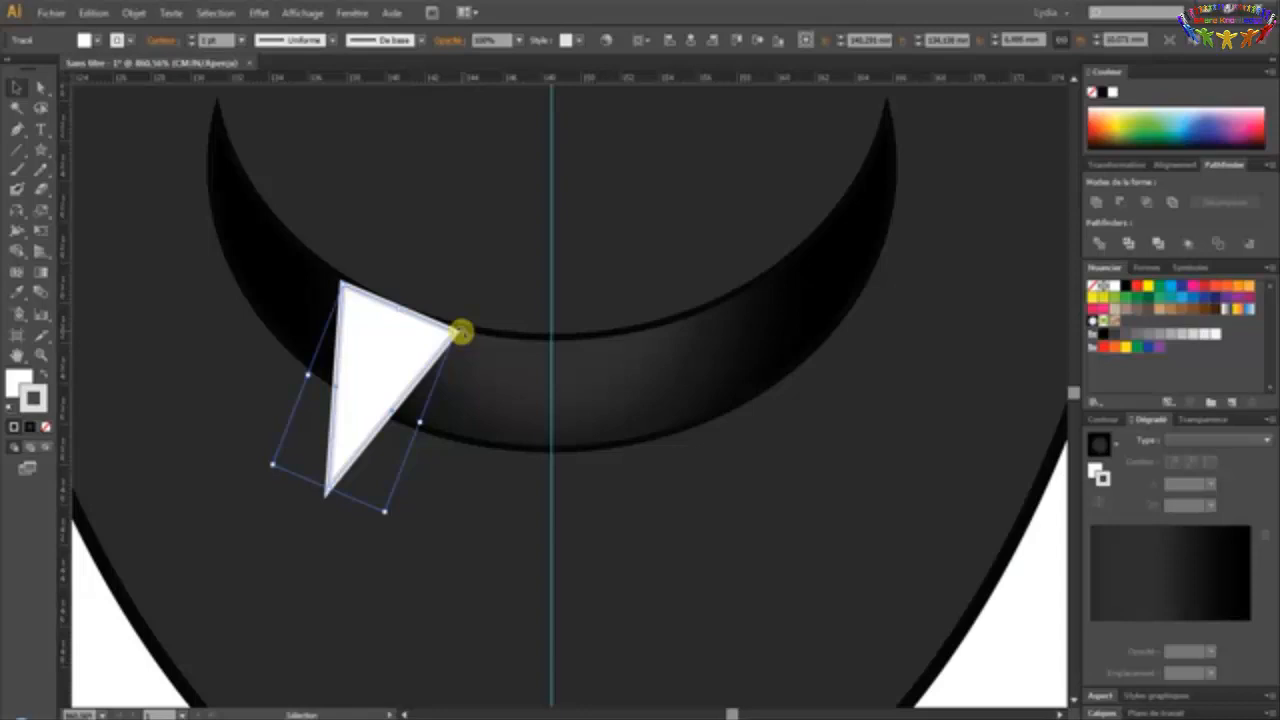
Draw a curved Pen path along the mouth's upper edge, spanning the white tooth's two upper corners
click(18, 129)
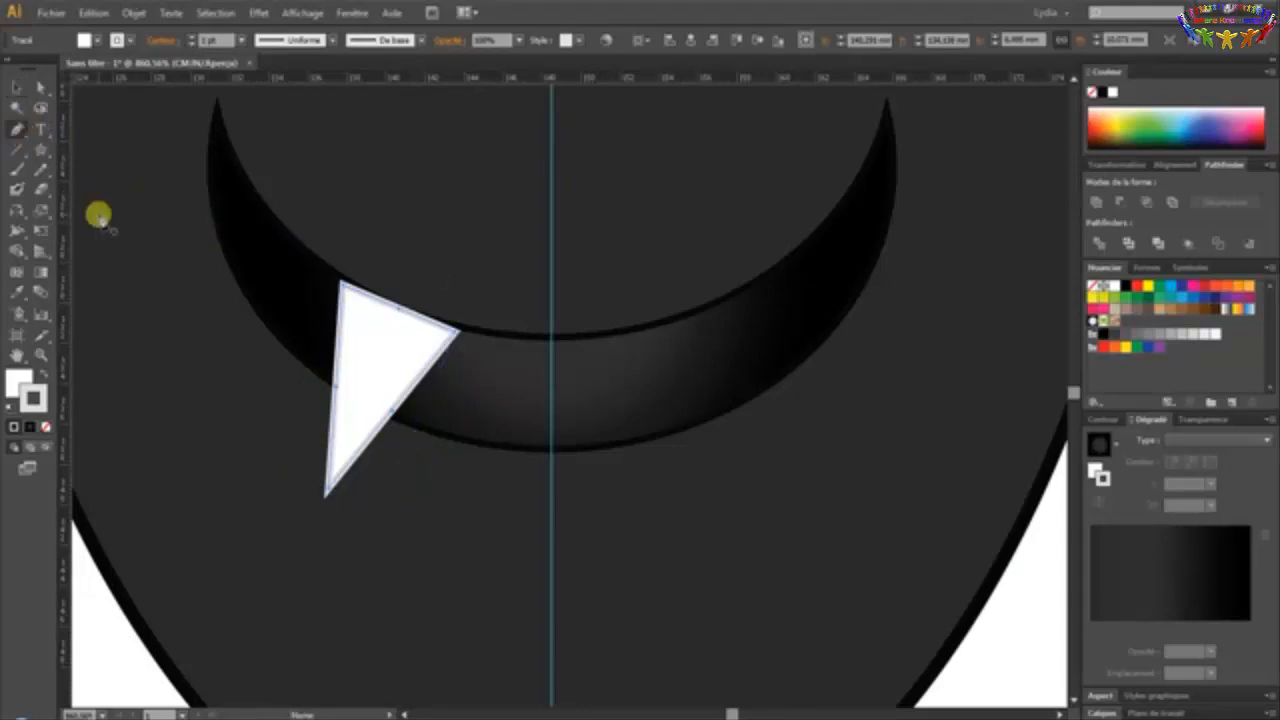
click(41, 355)
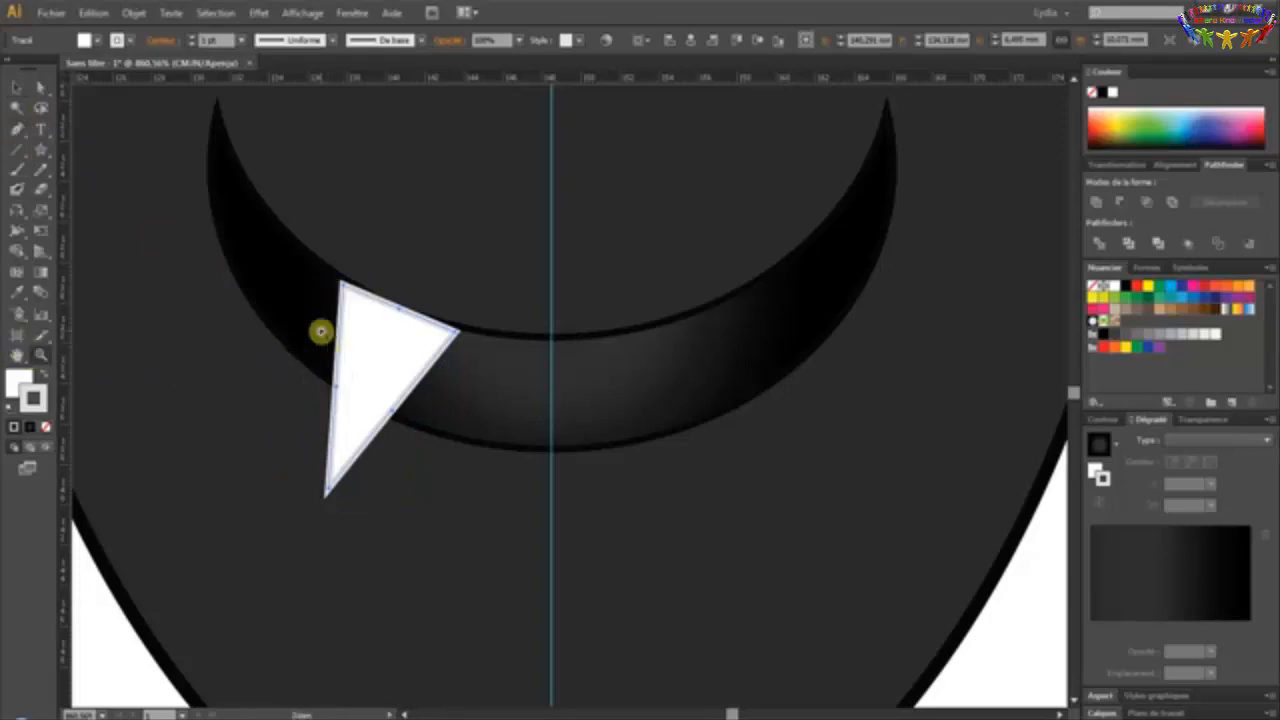
drag(317, 259, 485, 408)
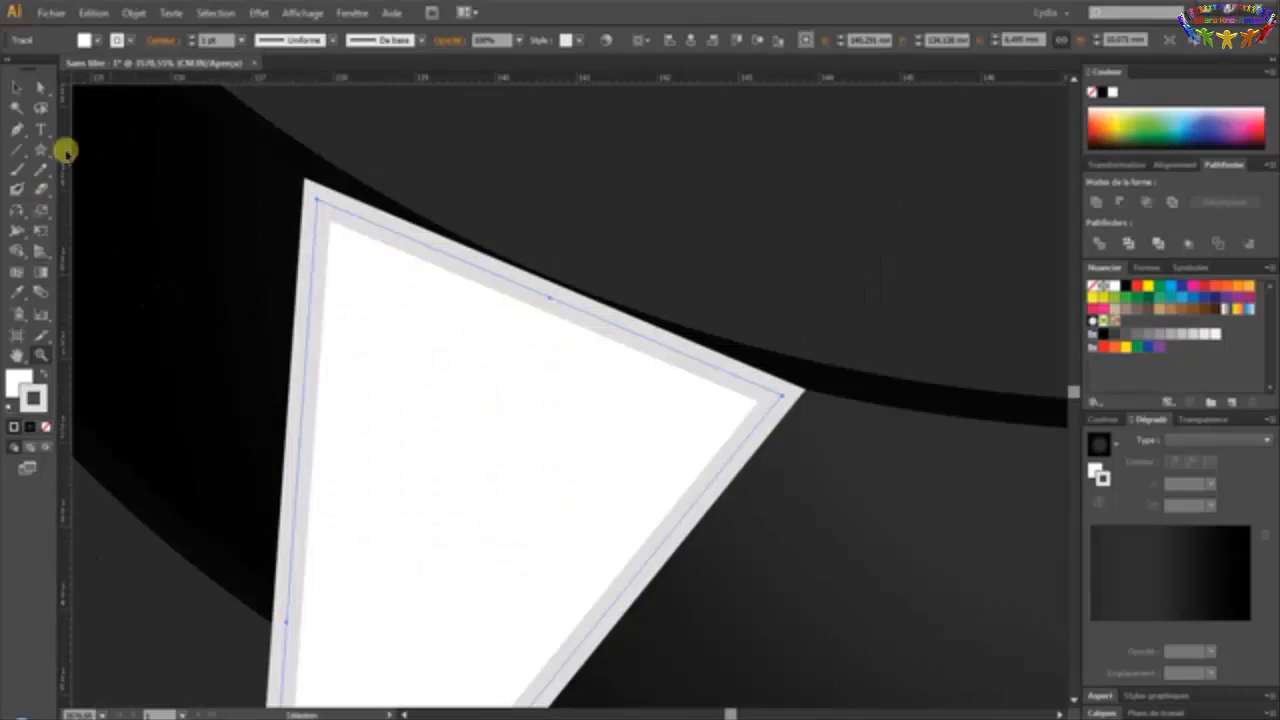
click(17, 129)
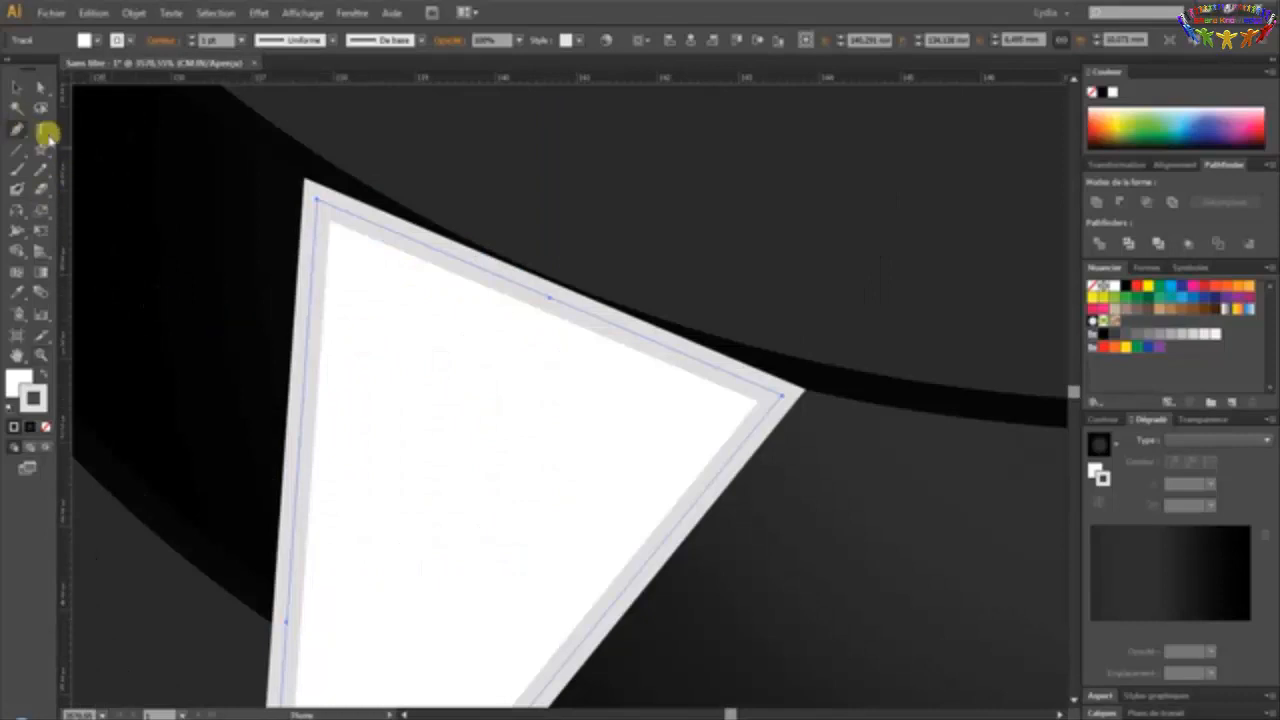
click(296, 178)
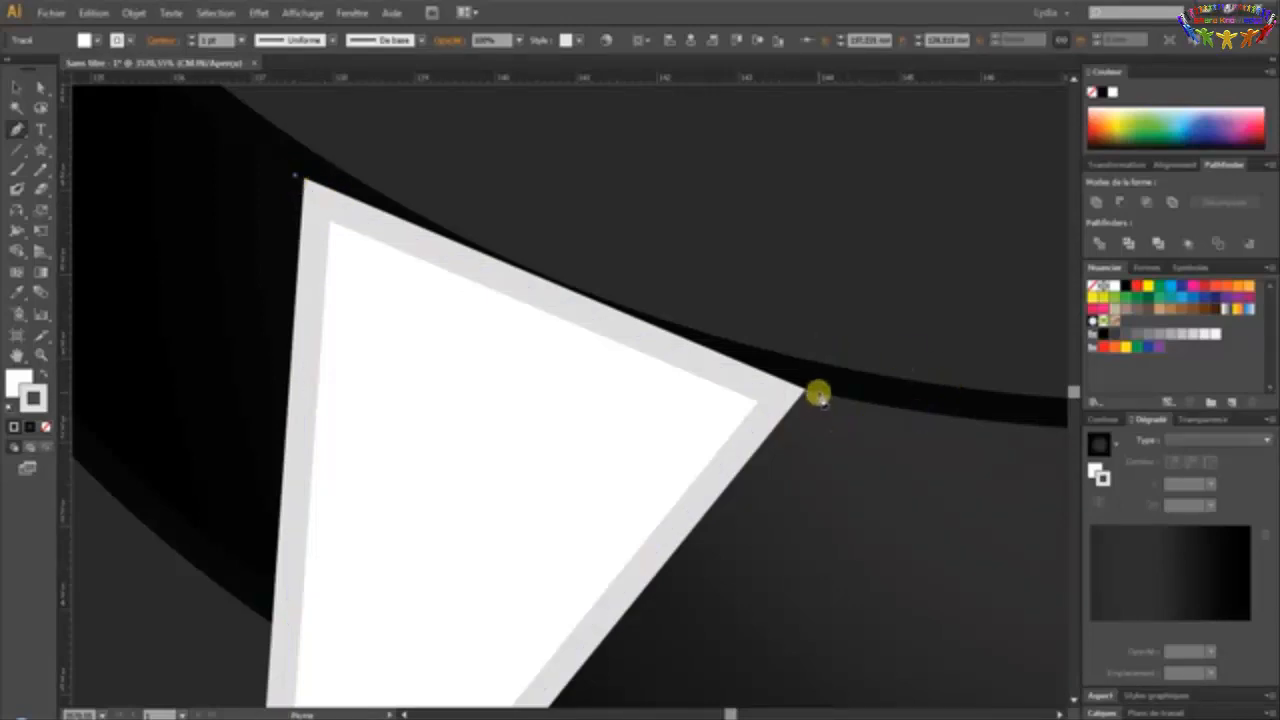
mouse_move(816, 393)
mouse_down()
mouse_move(980, 391)
mouse_move(954, 400)
mouse_move(1037, 428)
mouse_up()
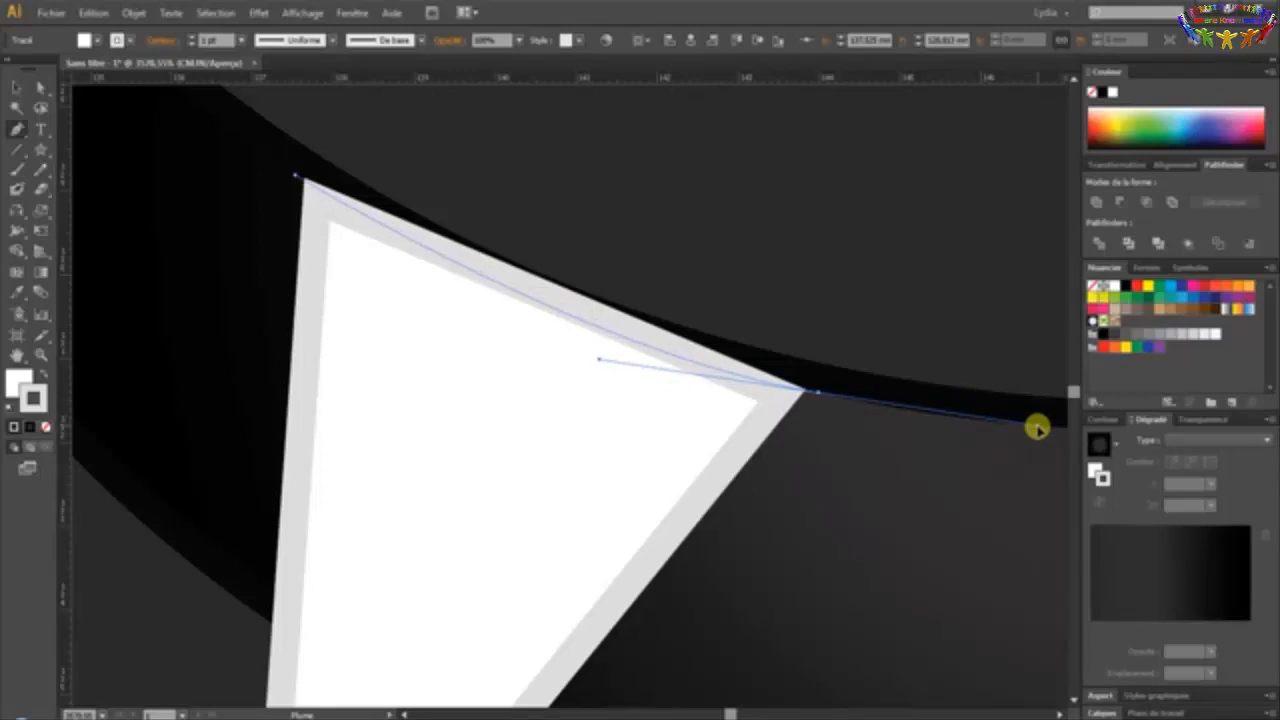
drag(1037, 428, 1038, 429)
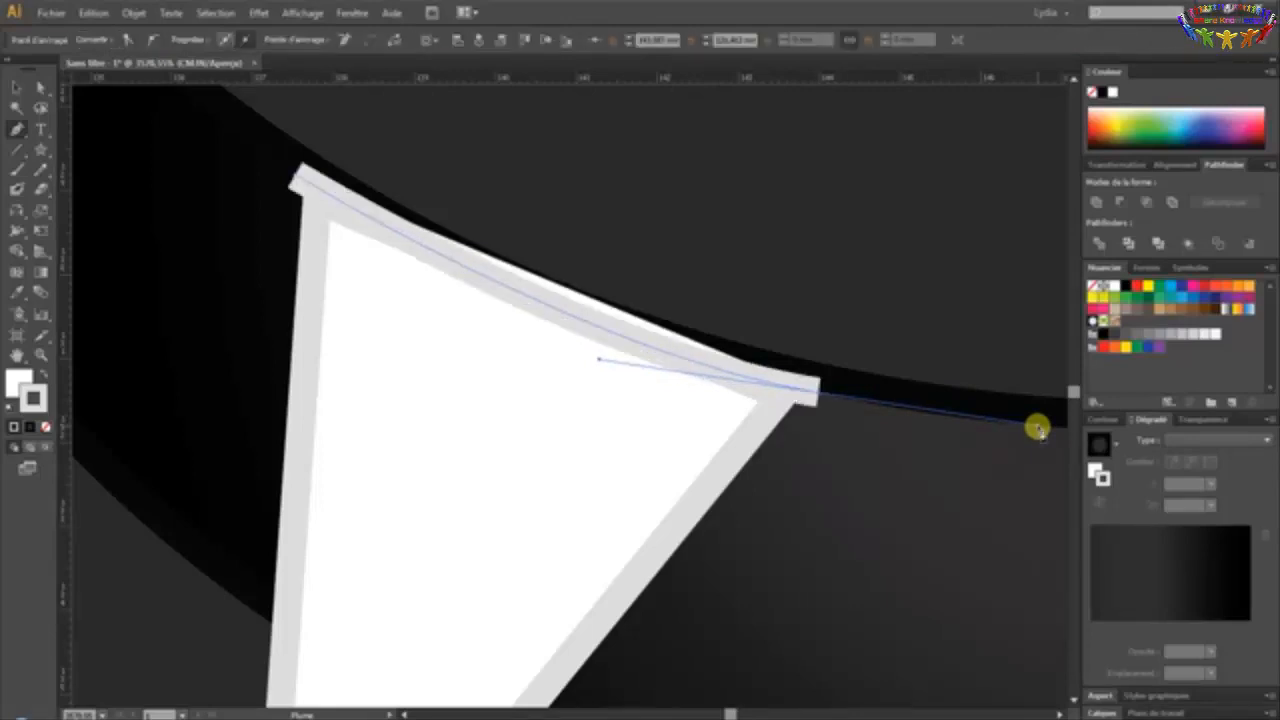
Remove the curved path's outline and close it above the mouth edge as a white-filled shape covering the tooth's top
click(45, 427)
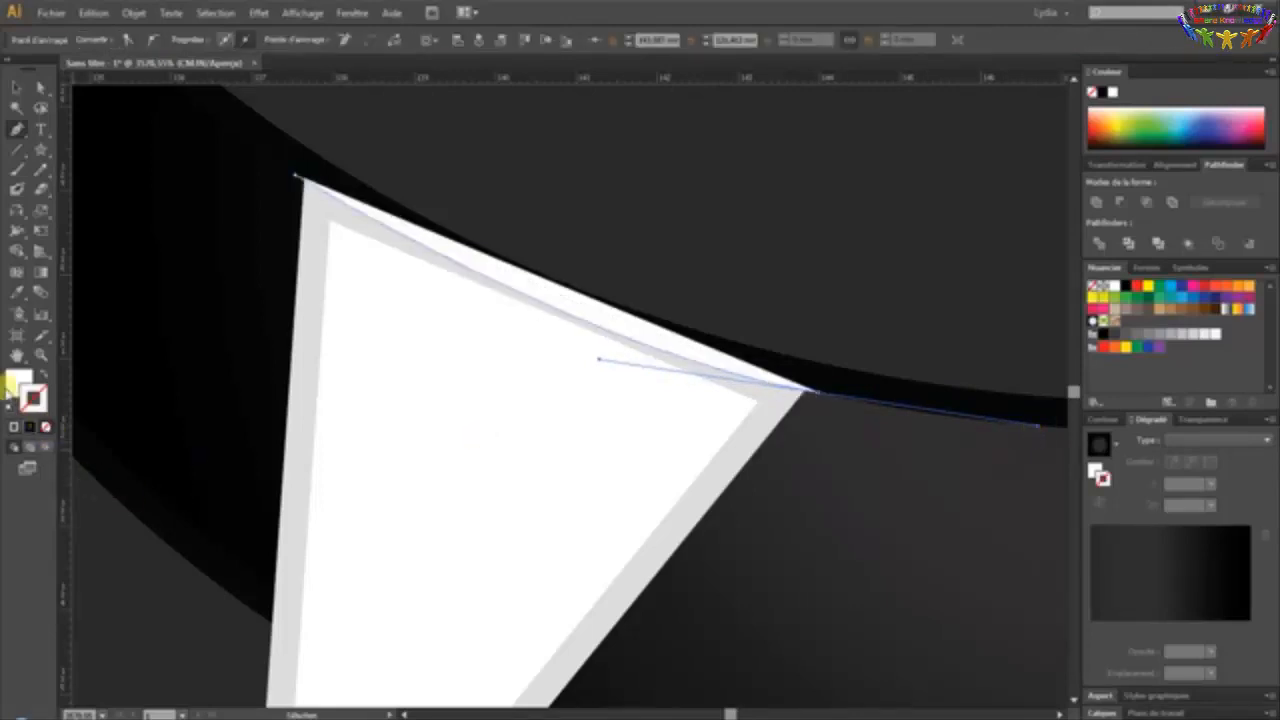
click(17, 383)
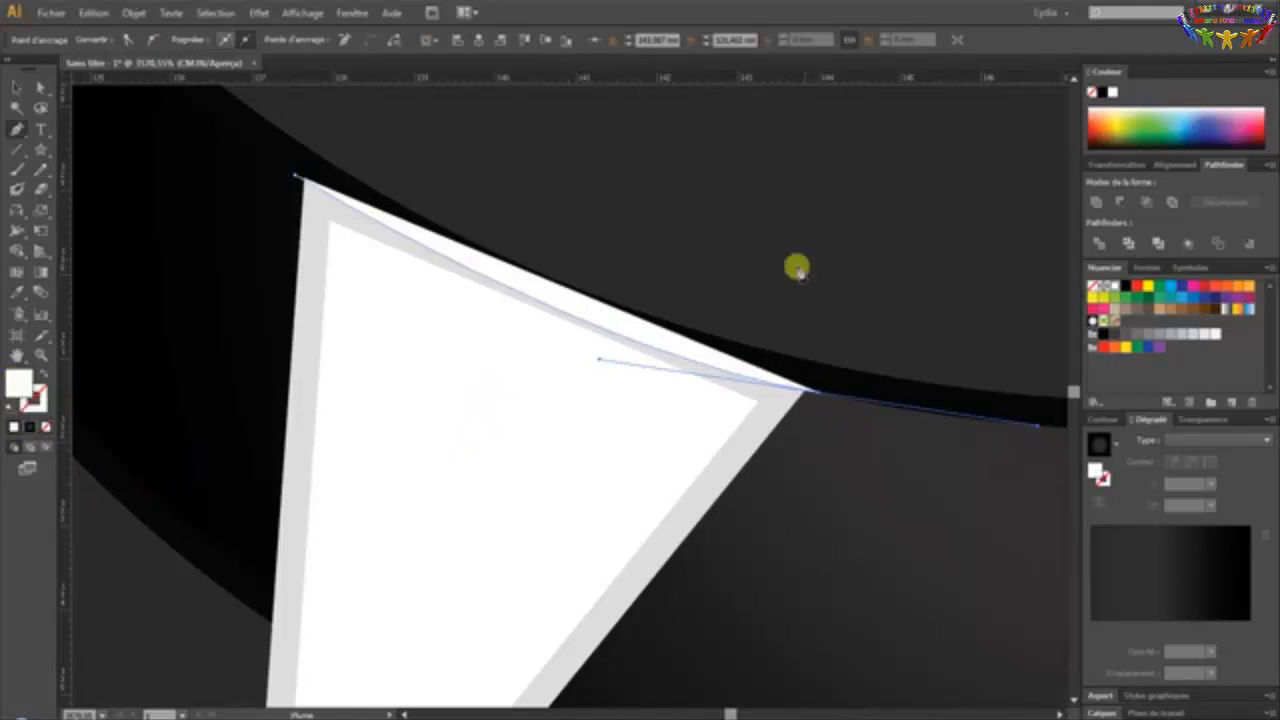
click(849, 236)
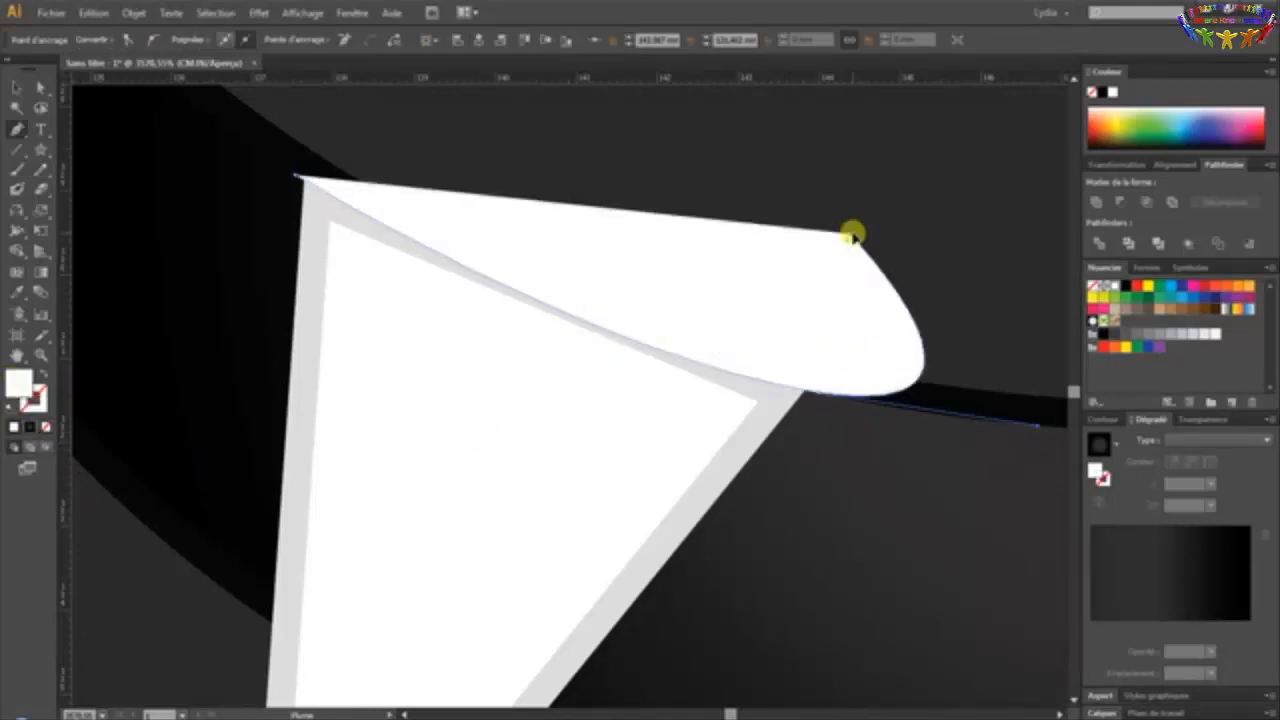
click(296, 178)
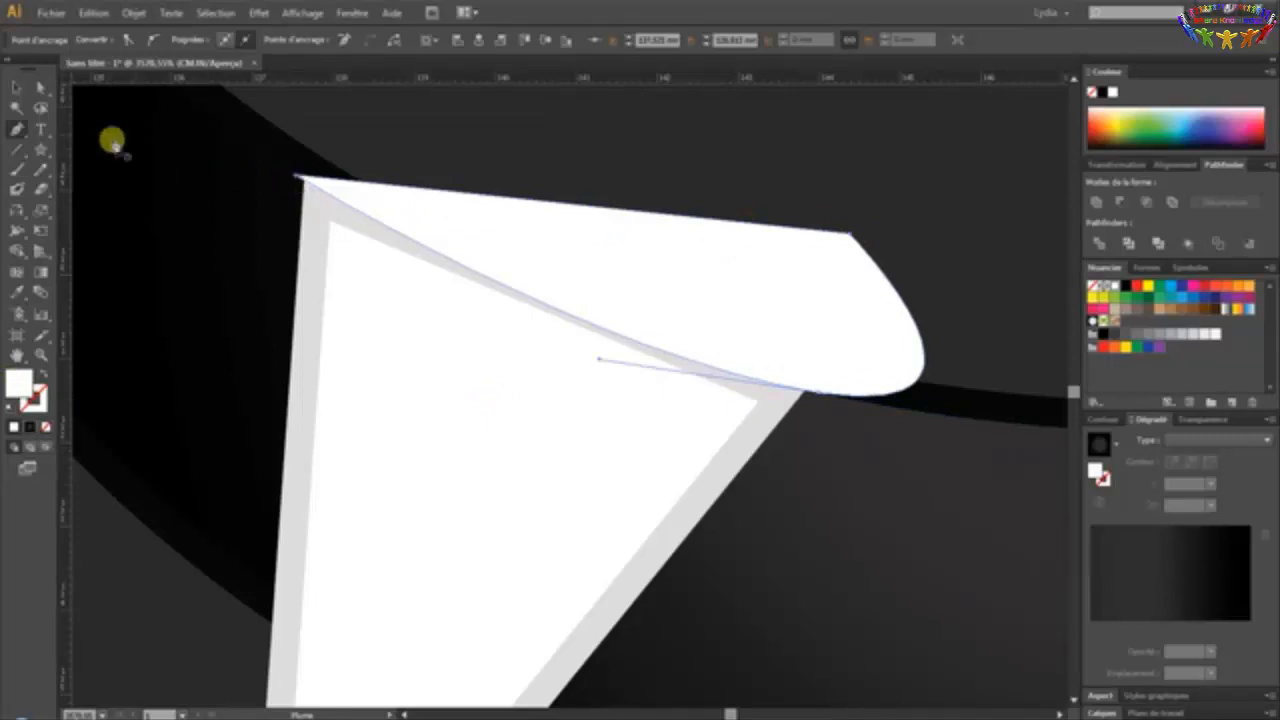
Try to trim the tooth's top edge by subtracting the curved white shape from it
click(12, 80)
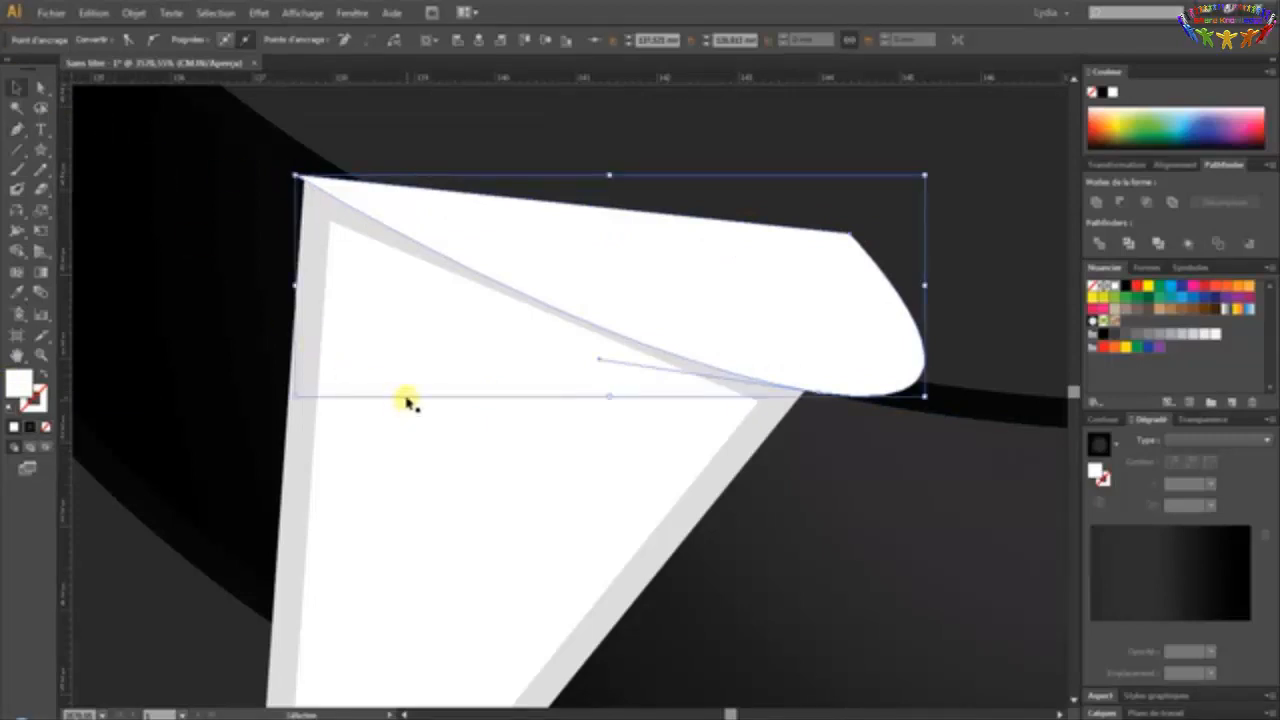
shift+click(468, 432)
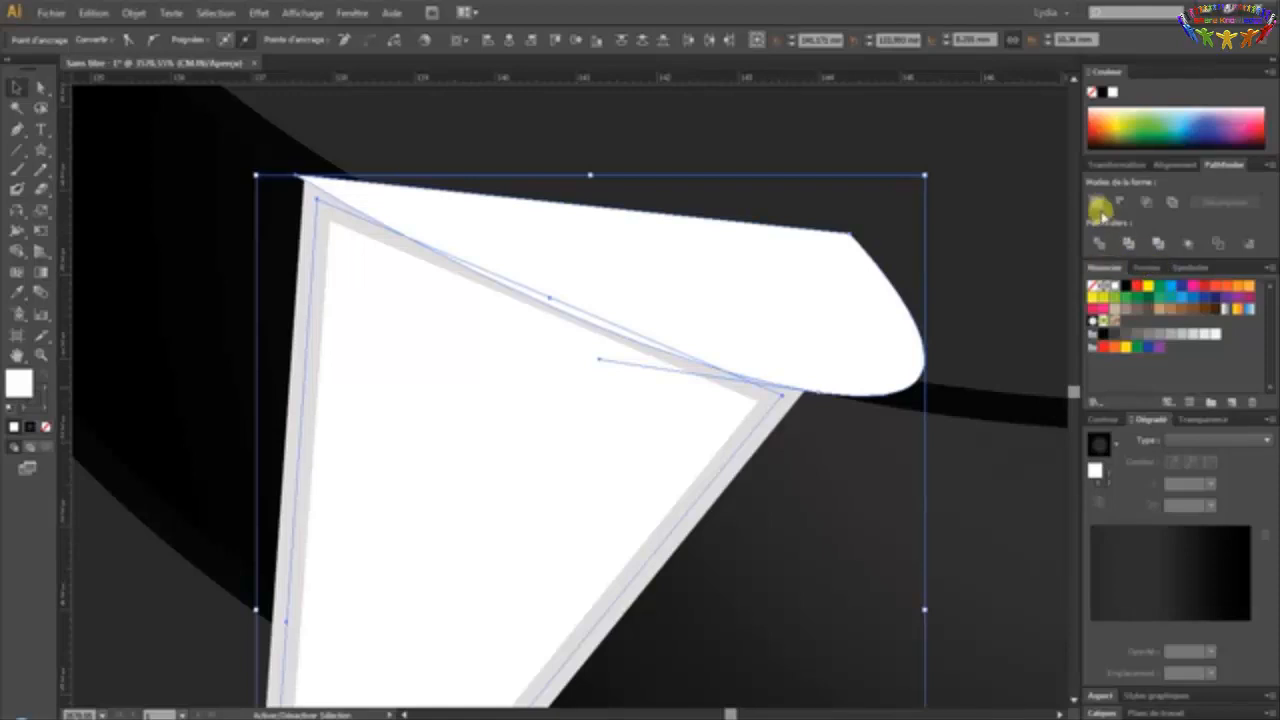
click(1124, 201)
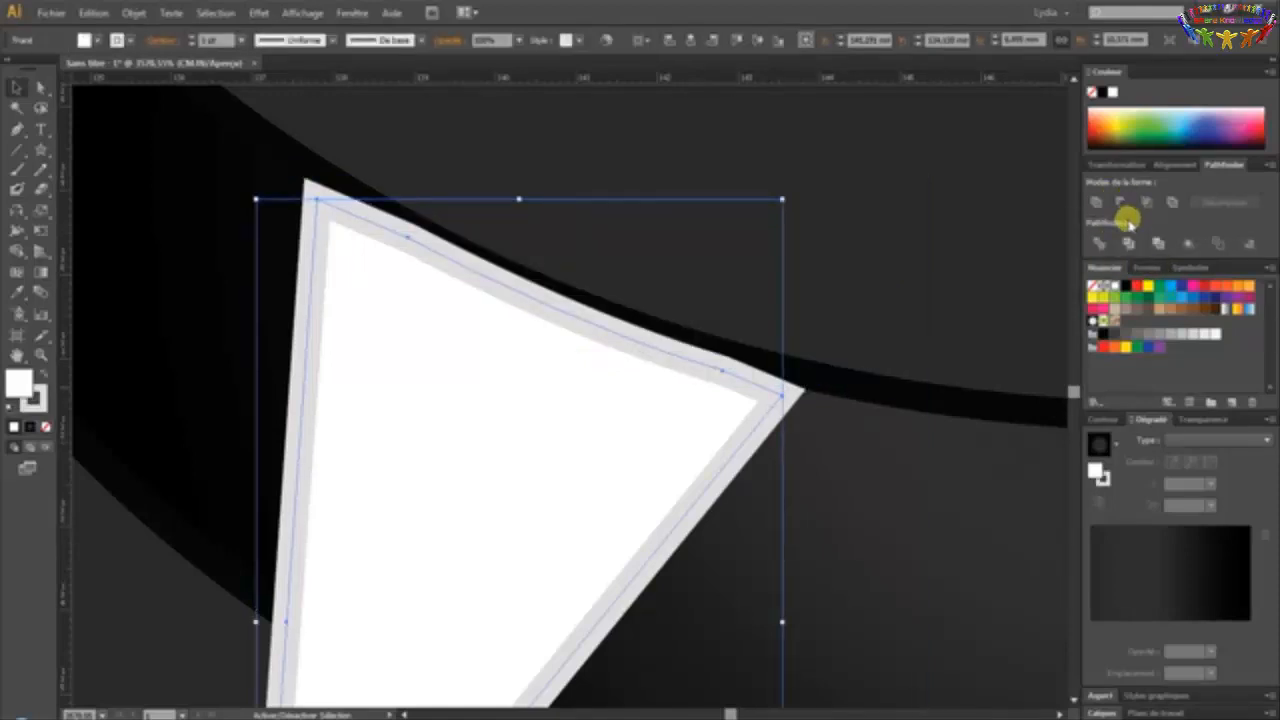
Undo the subtraction and the drawing of the curved cutting shape
click(93, 12)
click(97, 21)
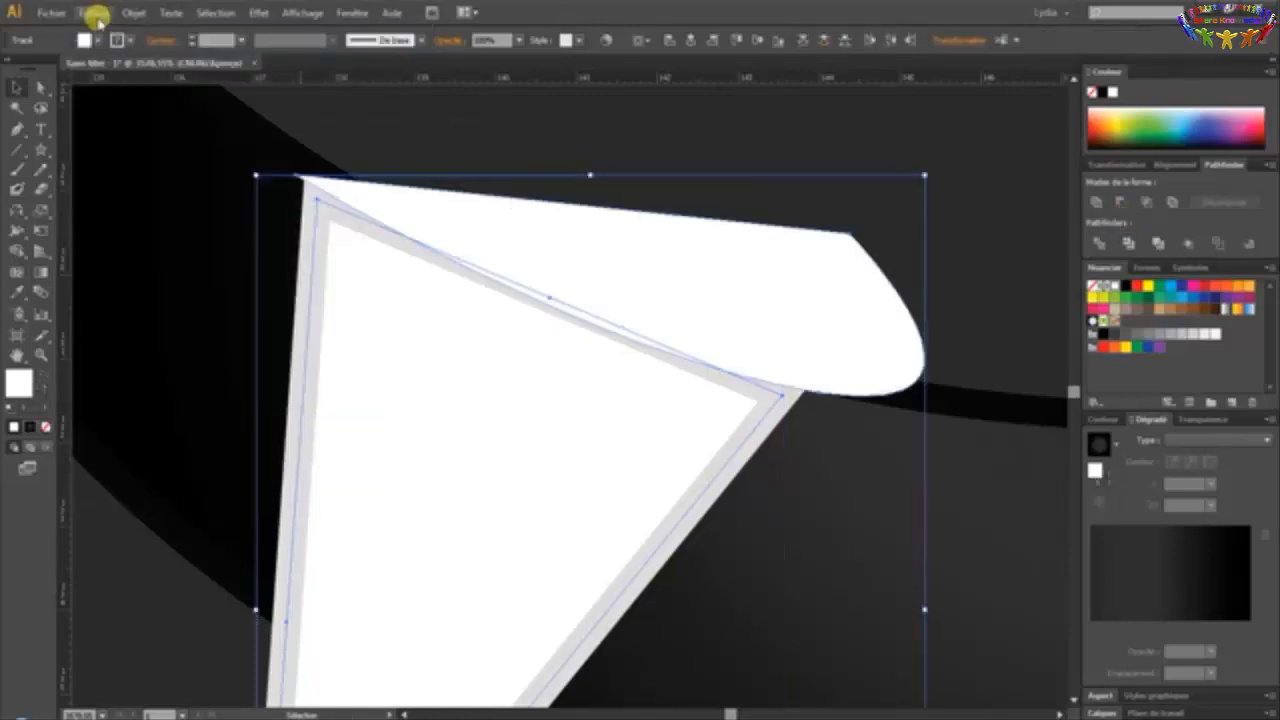
key(ctrl+z)
key(ctrl+z)
key(ctrl+z)
key(ctrl+z)
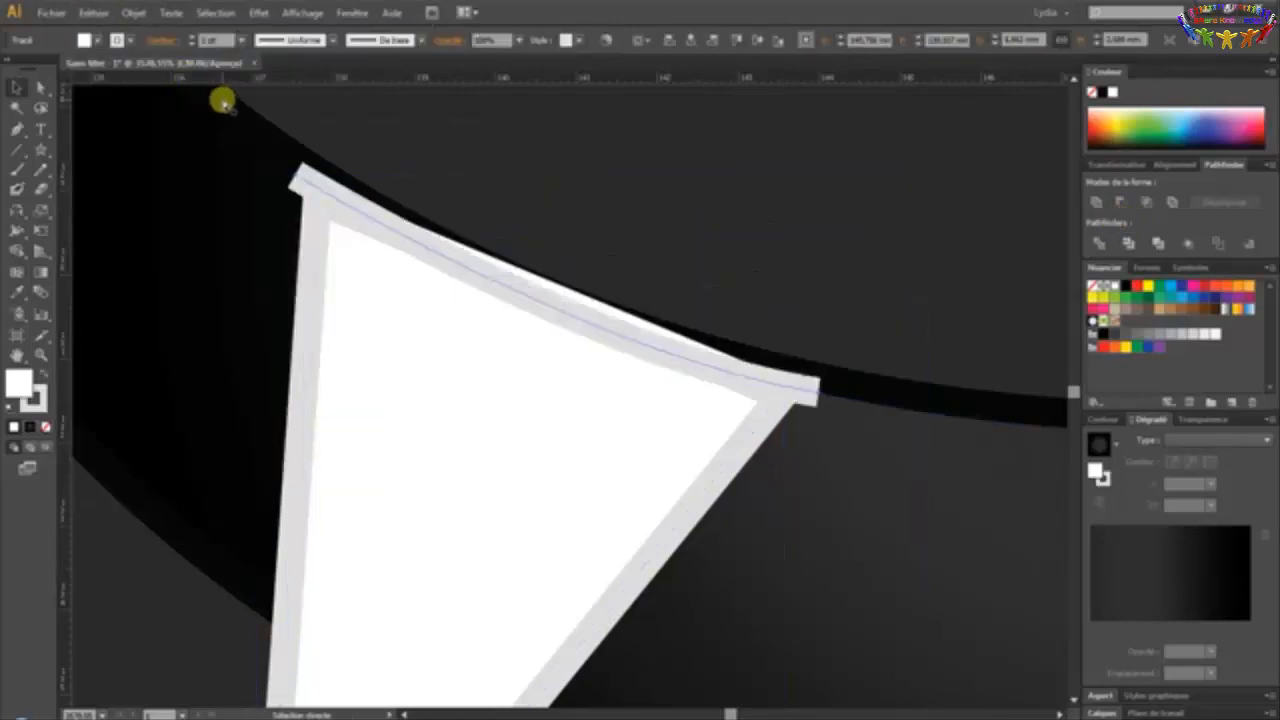
key(ctrl+z)
key(ctrl+z)
key(ctrl+z)
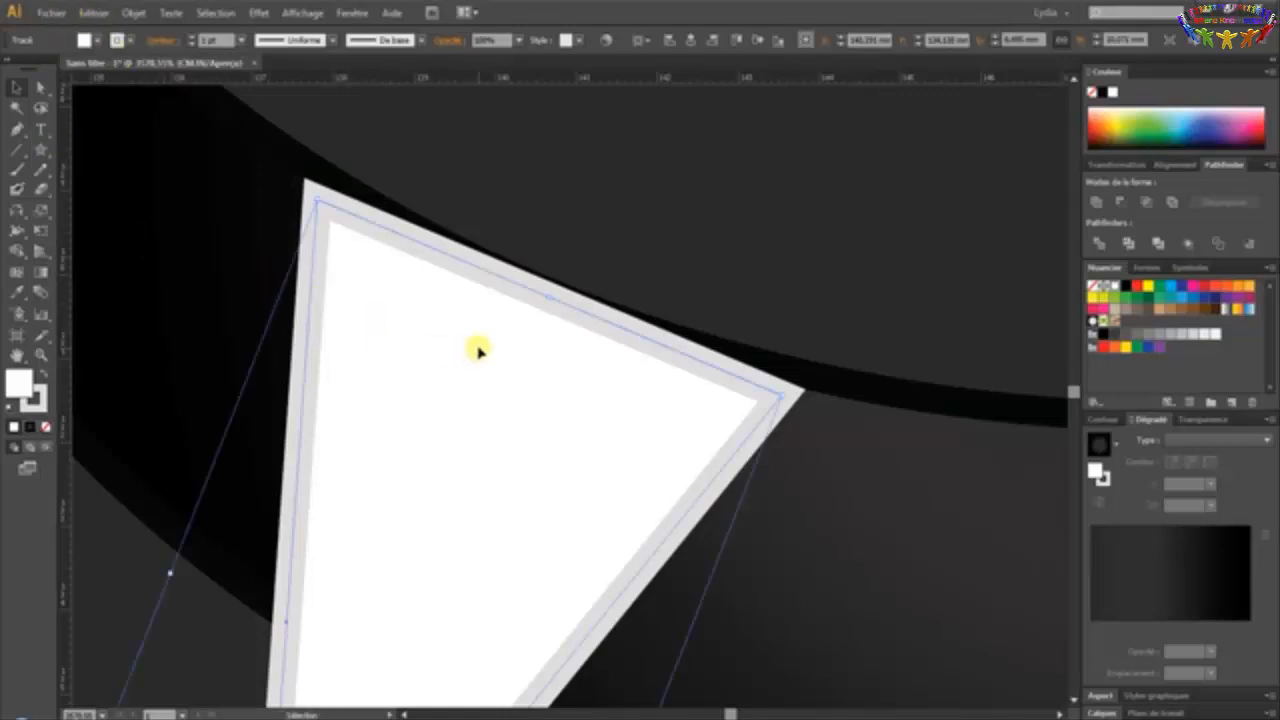
Move the white tooth slightly down and to the left, just below the mouth's dark upper edge line
drag(477, 349, 456, 386)
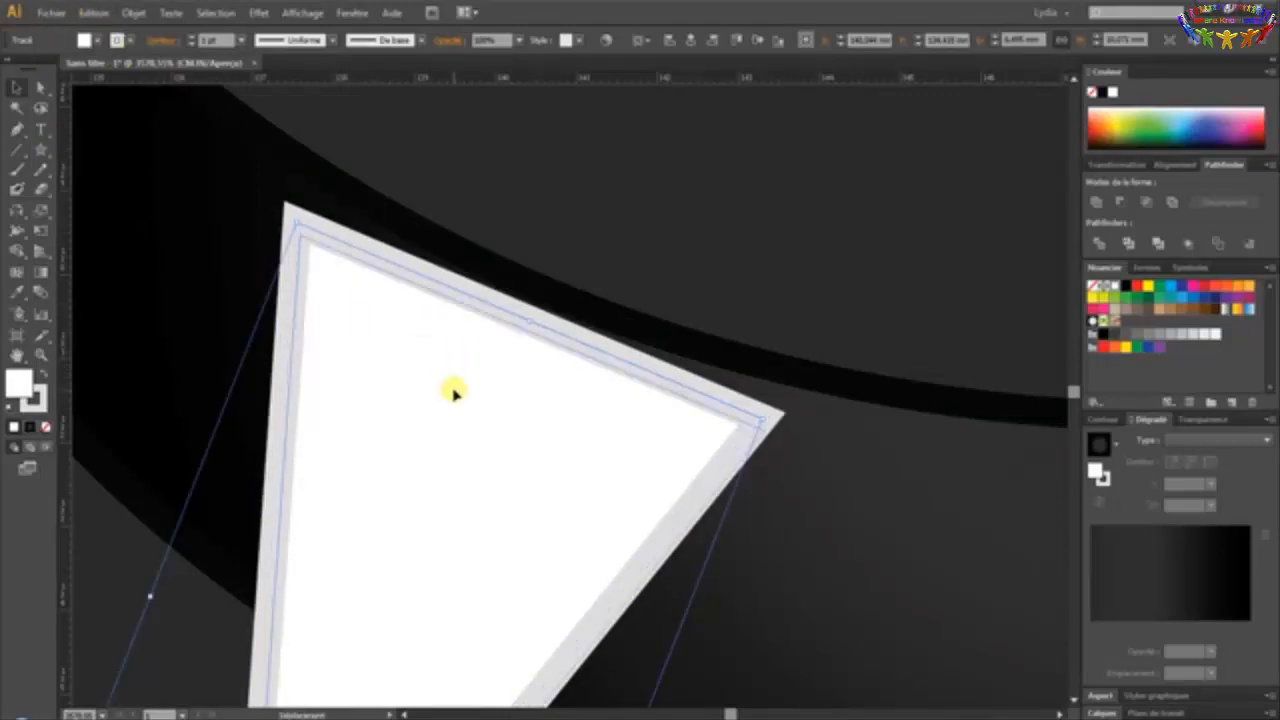
click(15, 129)
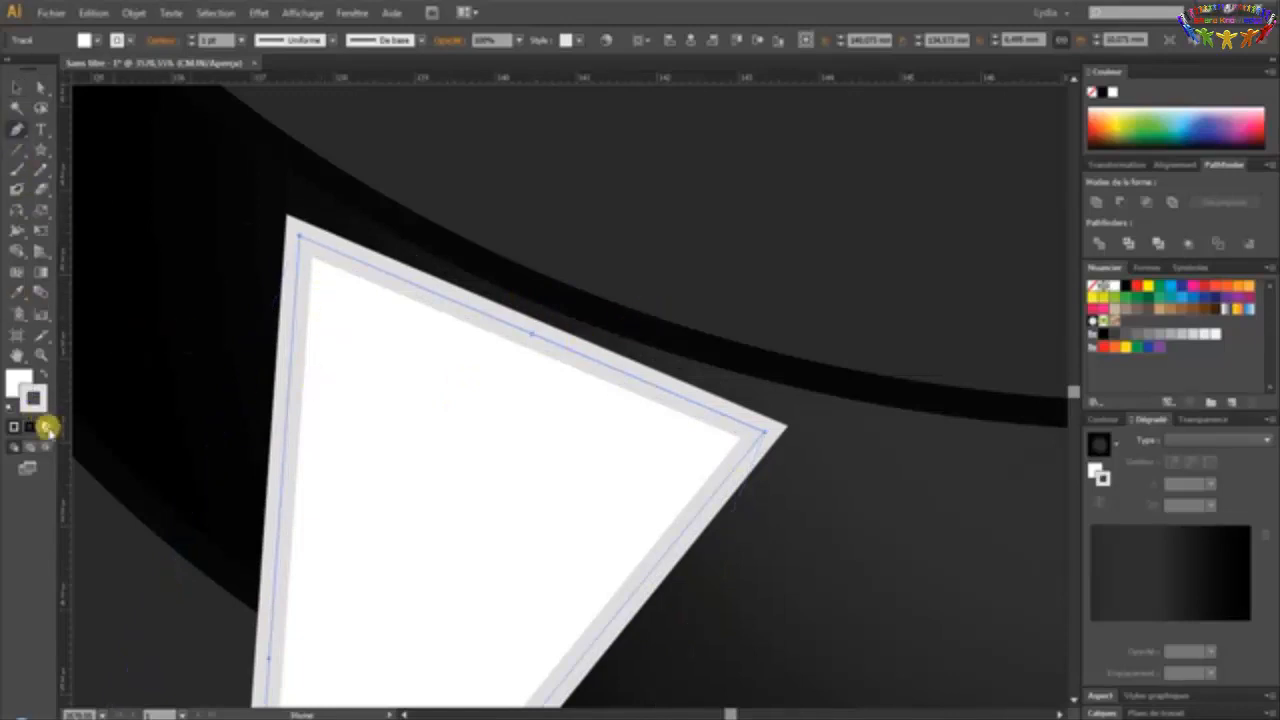
click(45, 427)
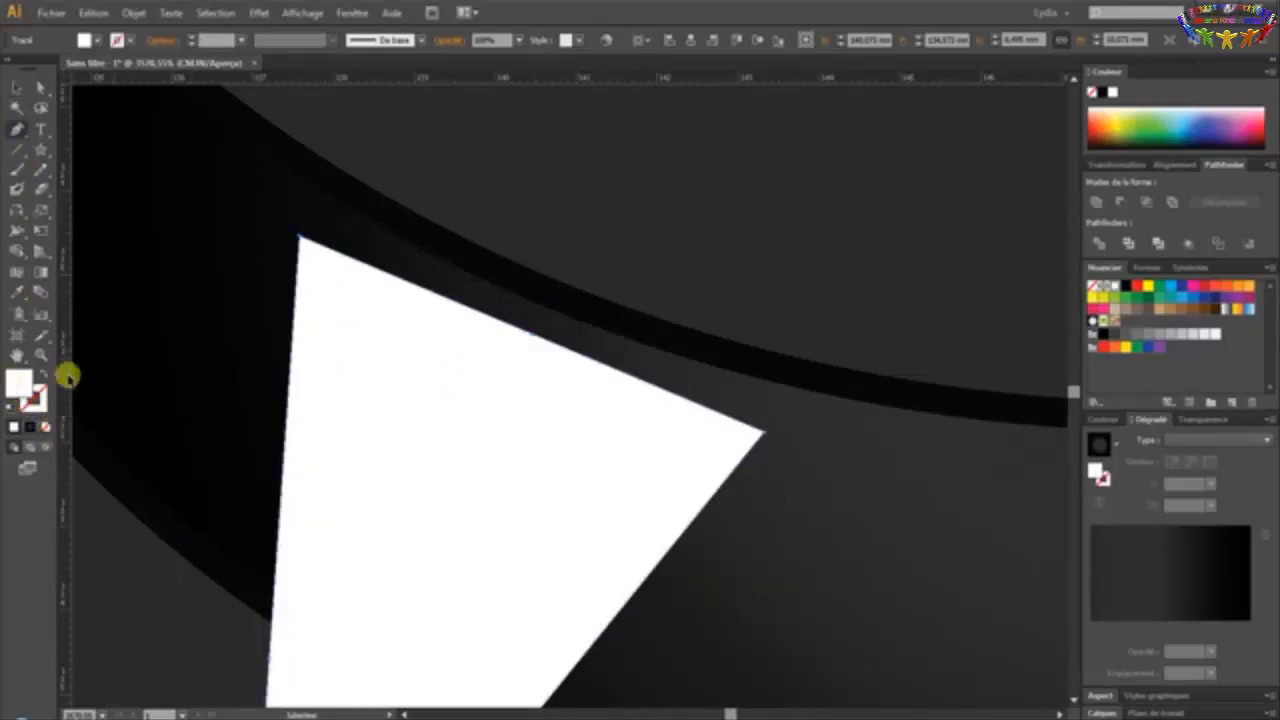
click(93, 12)
click(100, 30)
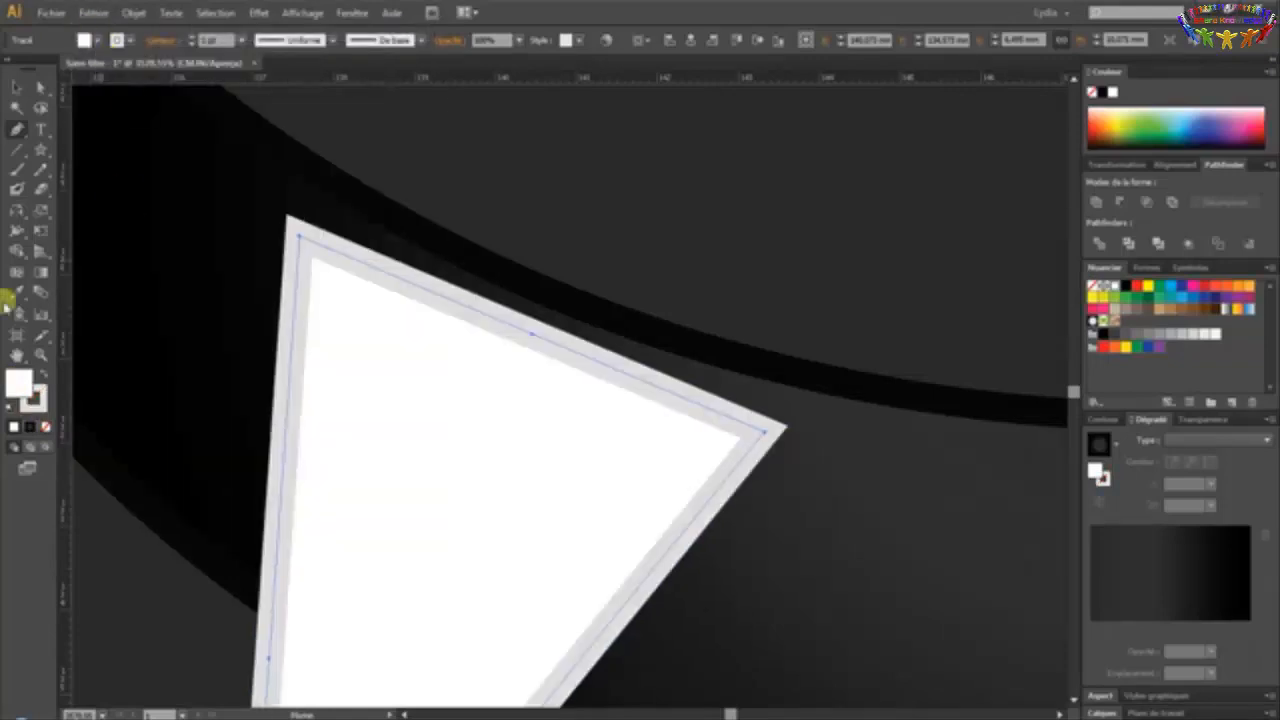
click(280, 165)
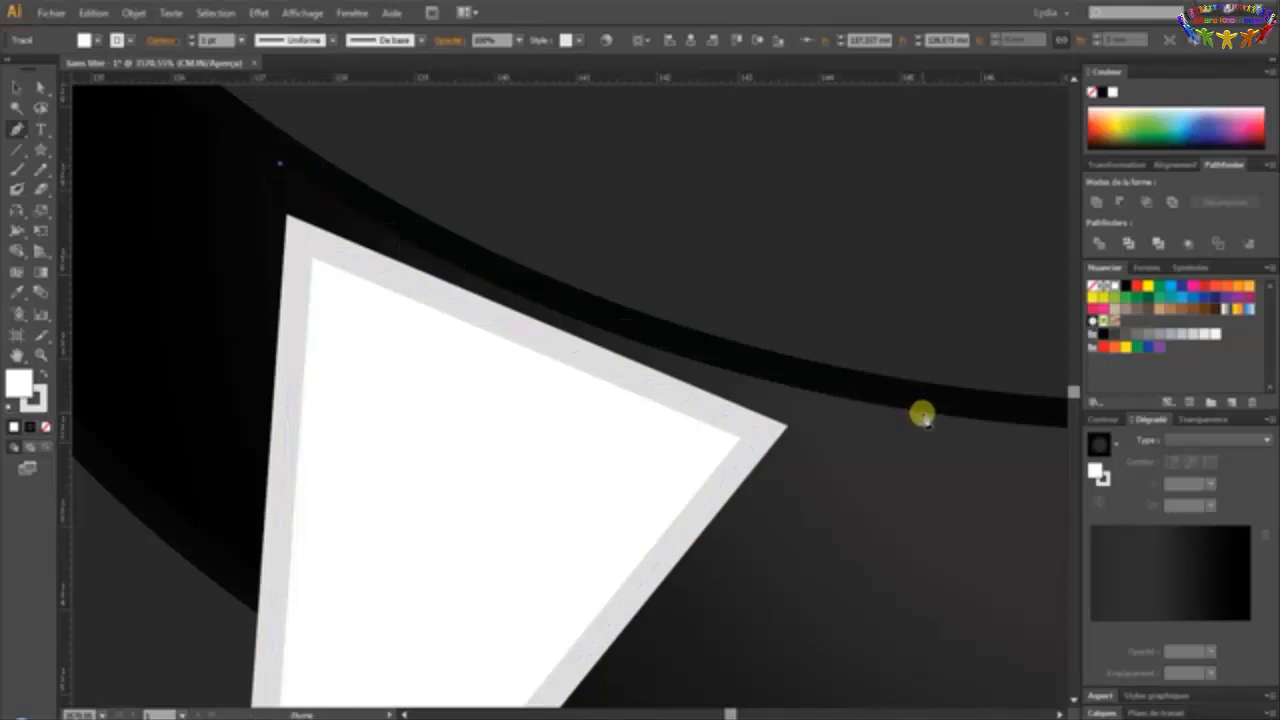
drag(921, 415, 645, 415)
click(93, 12)
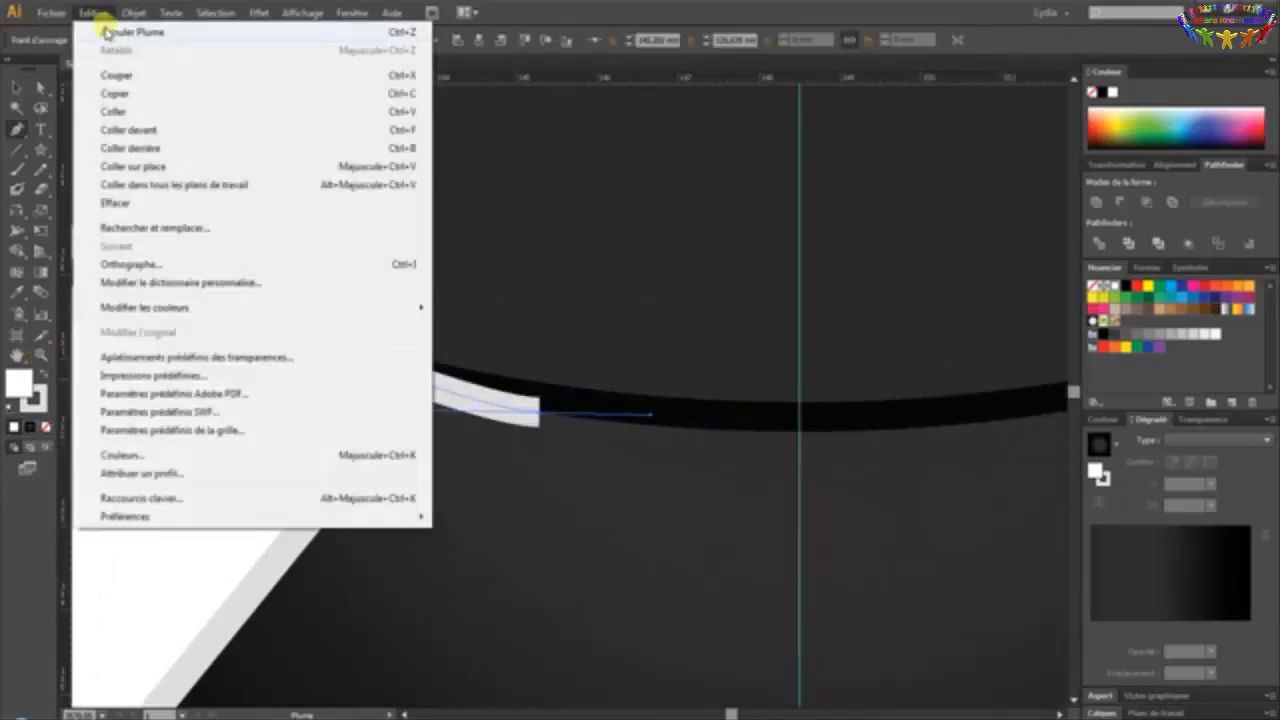
click(107, 32)
click(40, 352)
click(242, 314)
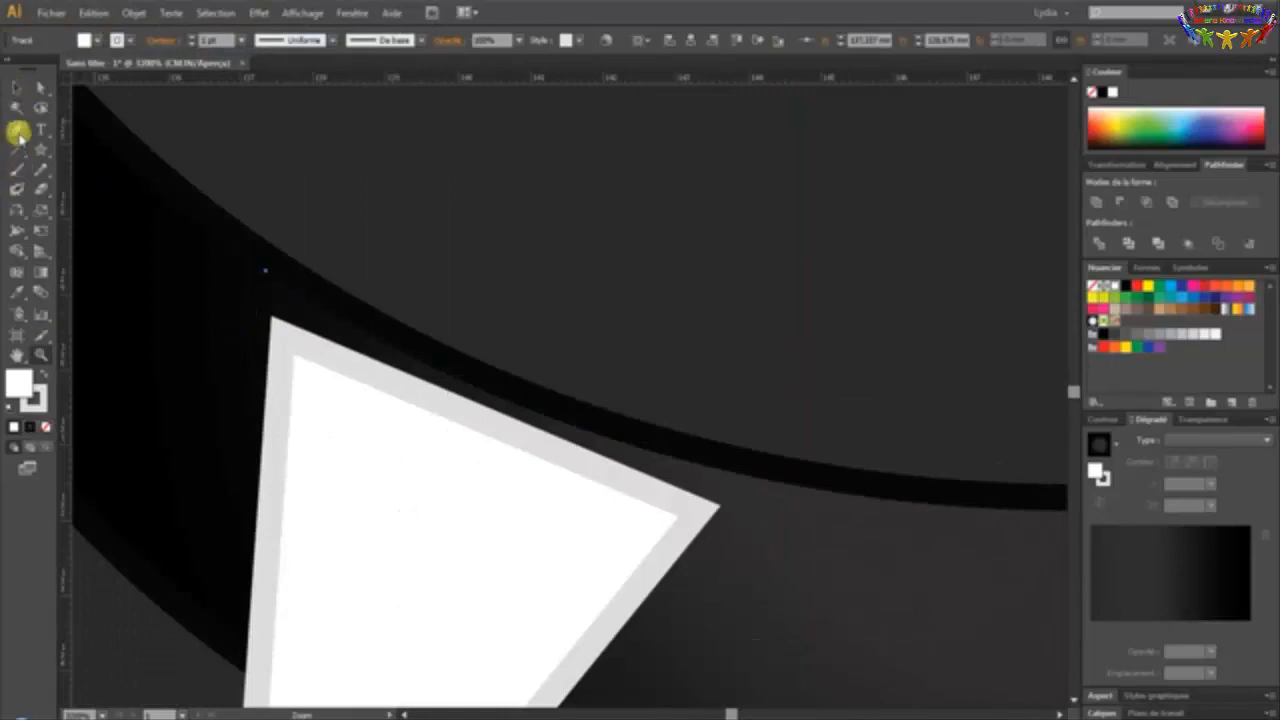
click(18, 133)
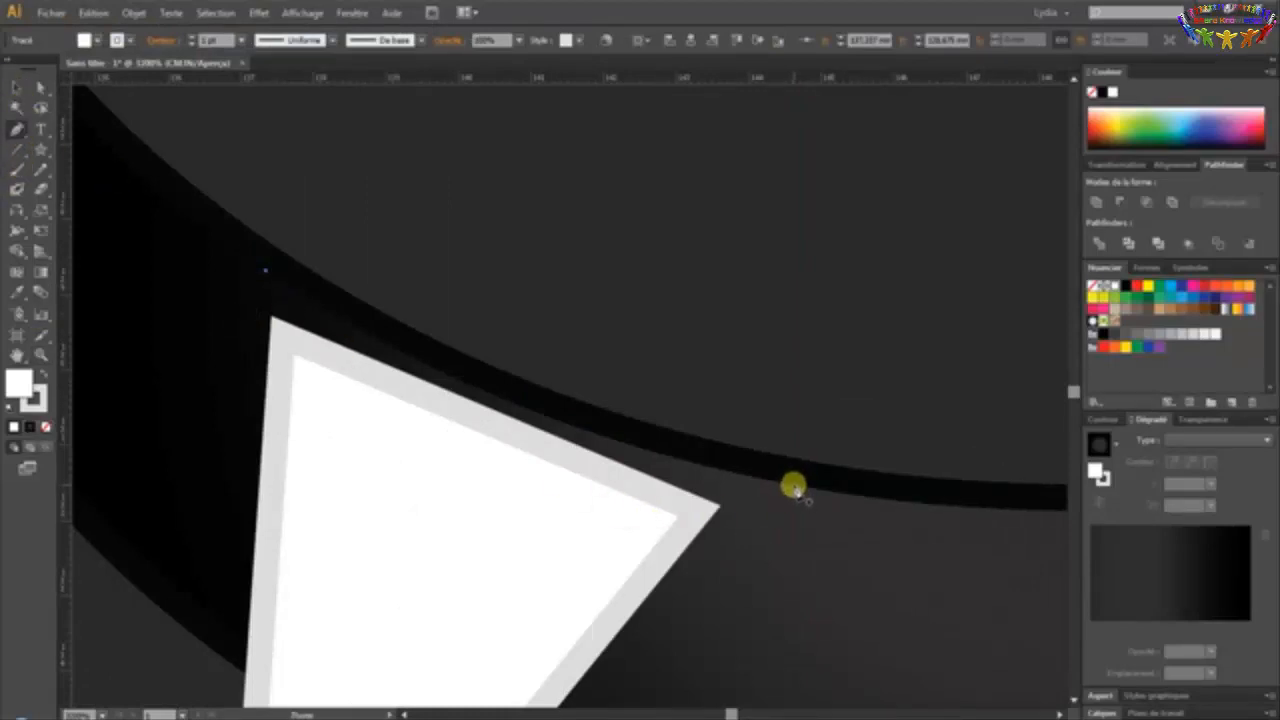
drag(792, 487, 862, 487)
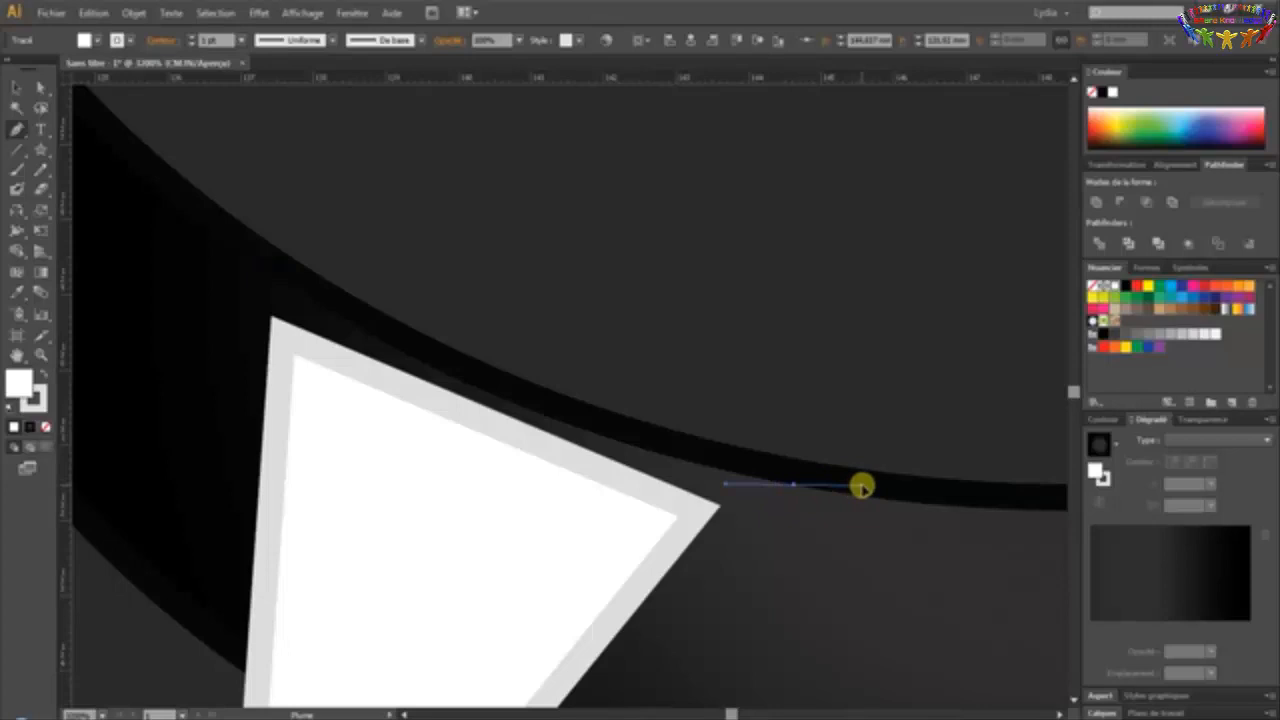
key(ctrl+z)
key(ctrl+z)
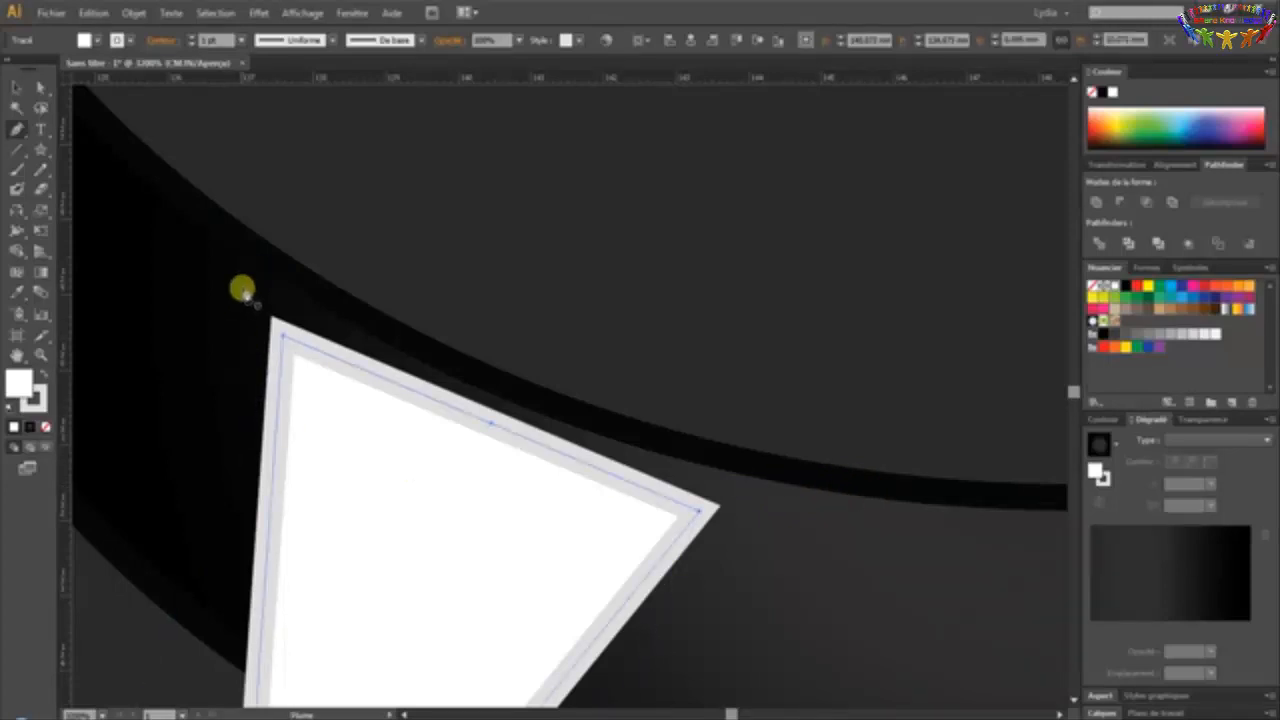
Draw a curved Pen path along the mouth's upper edge, extending past both sides of the tooth, with white fill and no outline
click(247, 260)
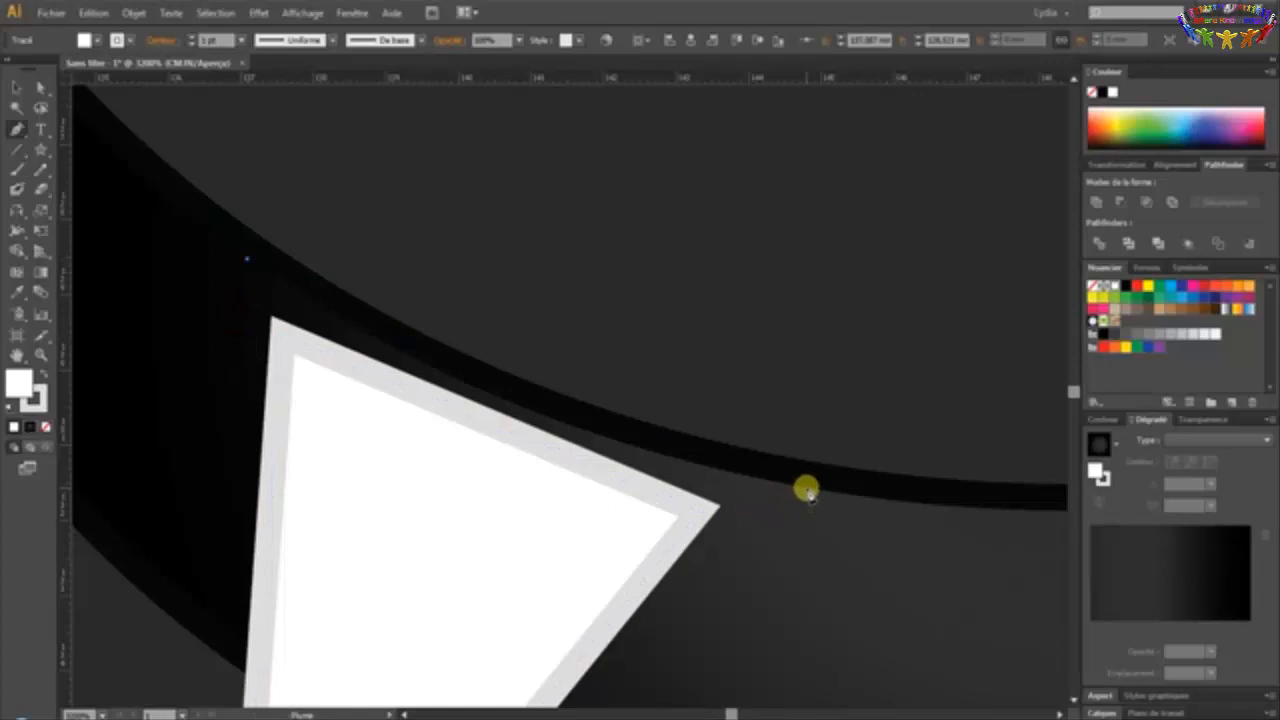
drag(806, 490, 915, 522)
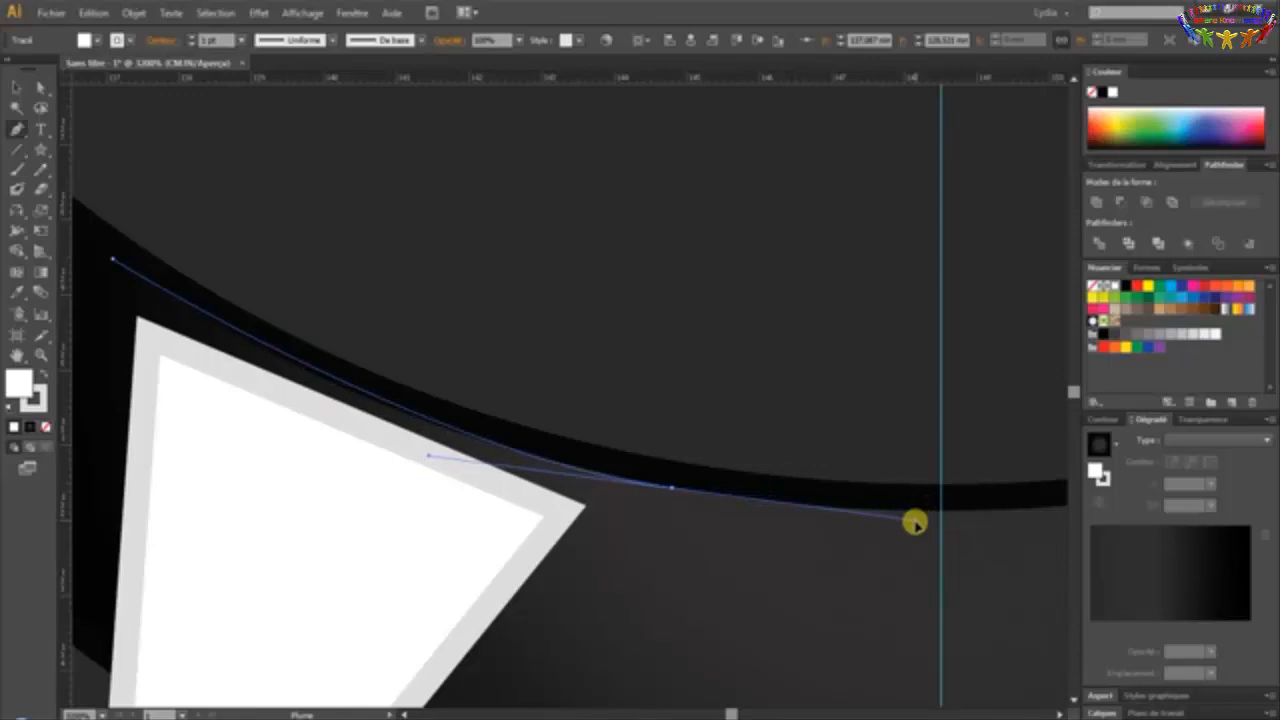
drag(915, 522, 915, 522)
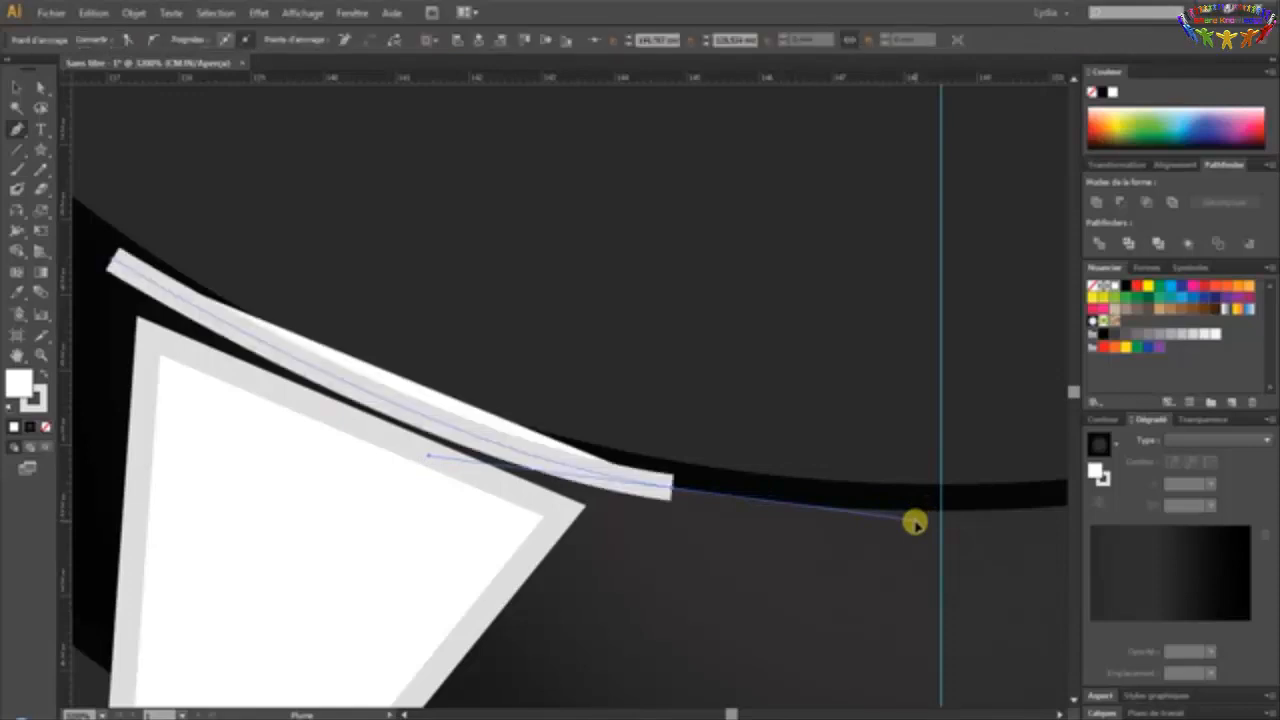
click(43, 406)
click(46, 427)
click(14, 381)
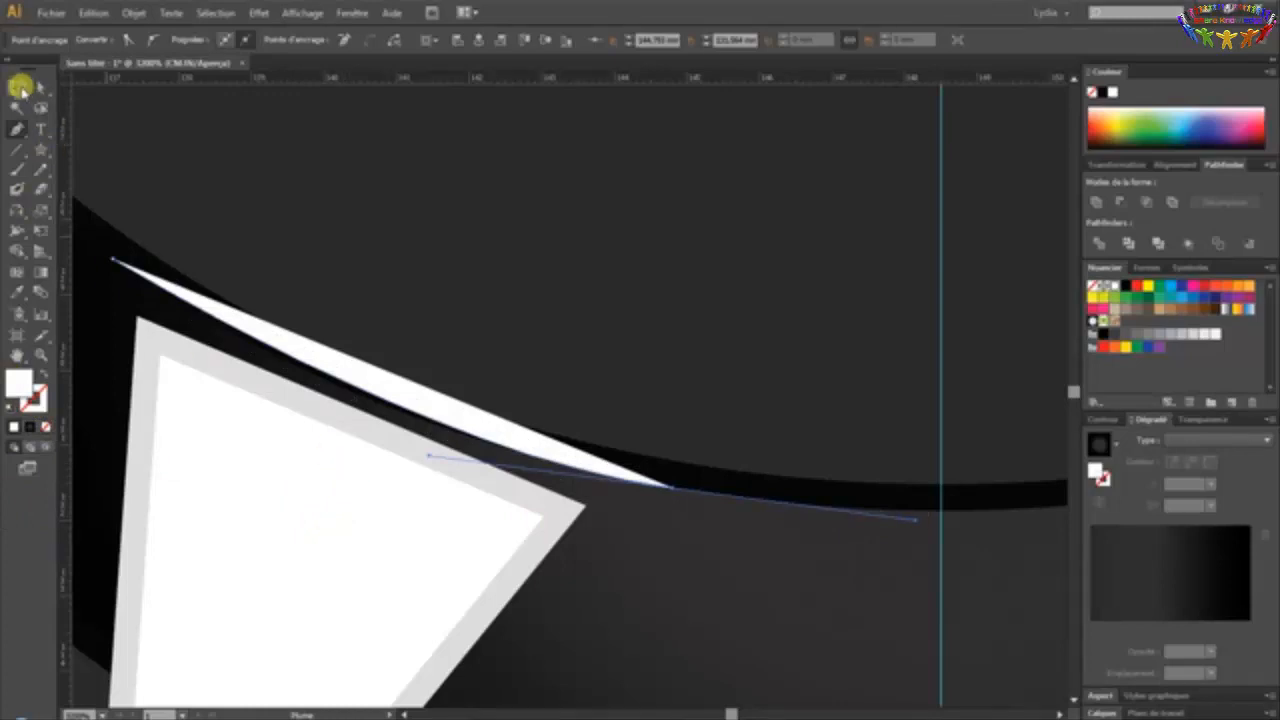
Adjust the end handle of the white path to follow the mouth's upper edge and close it with two corners above the tooth
drag(19, 128, 93, 188)
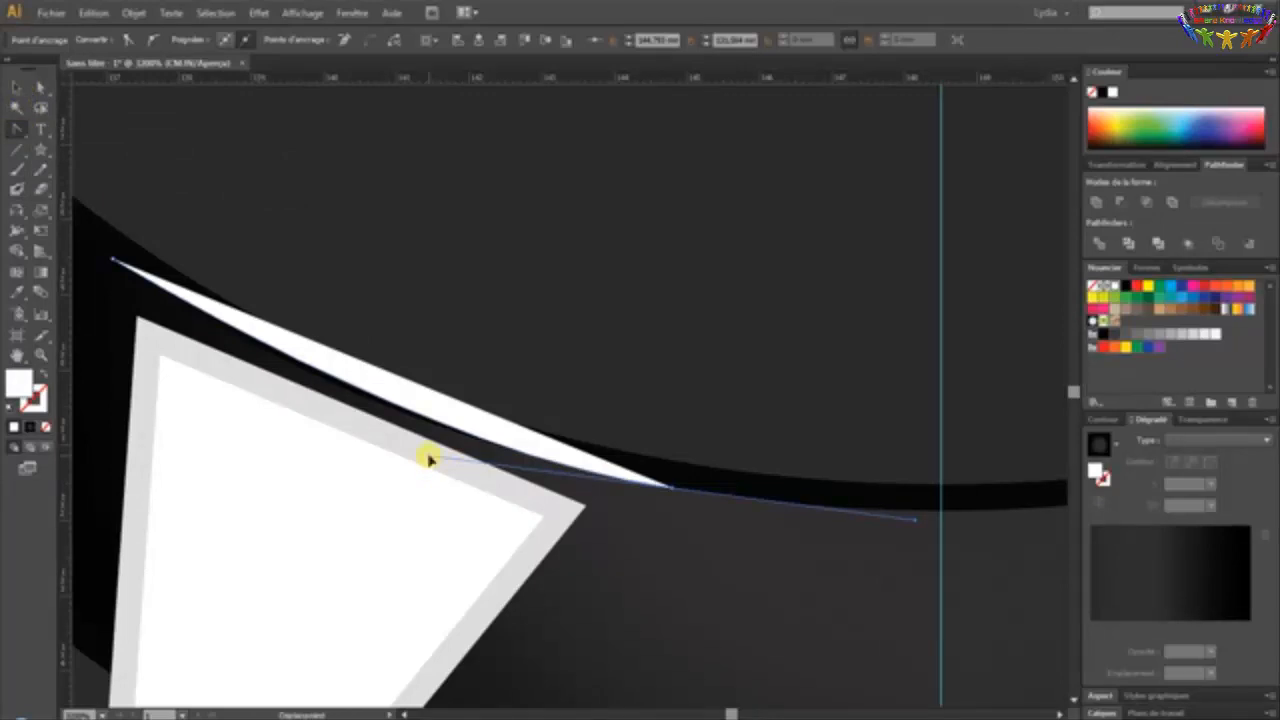
drag(428, 458, 375, 446)
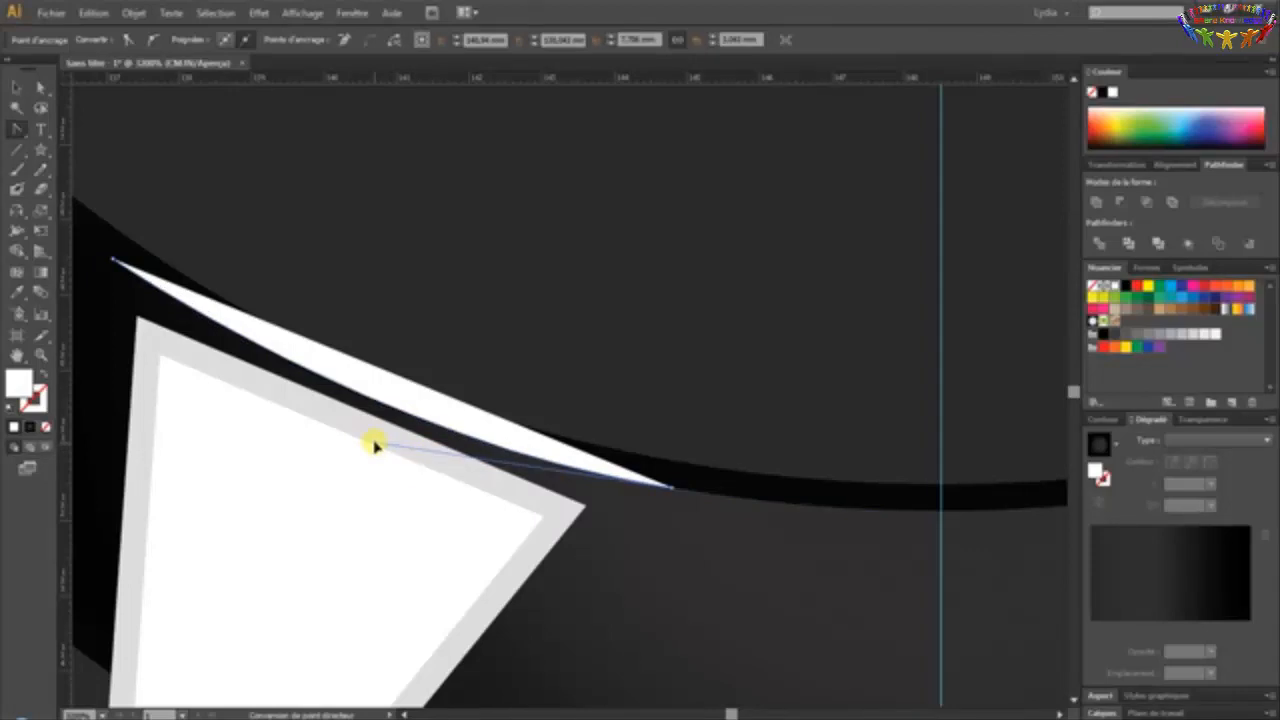
drag(16, 129, 66, 130)
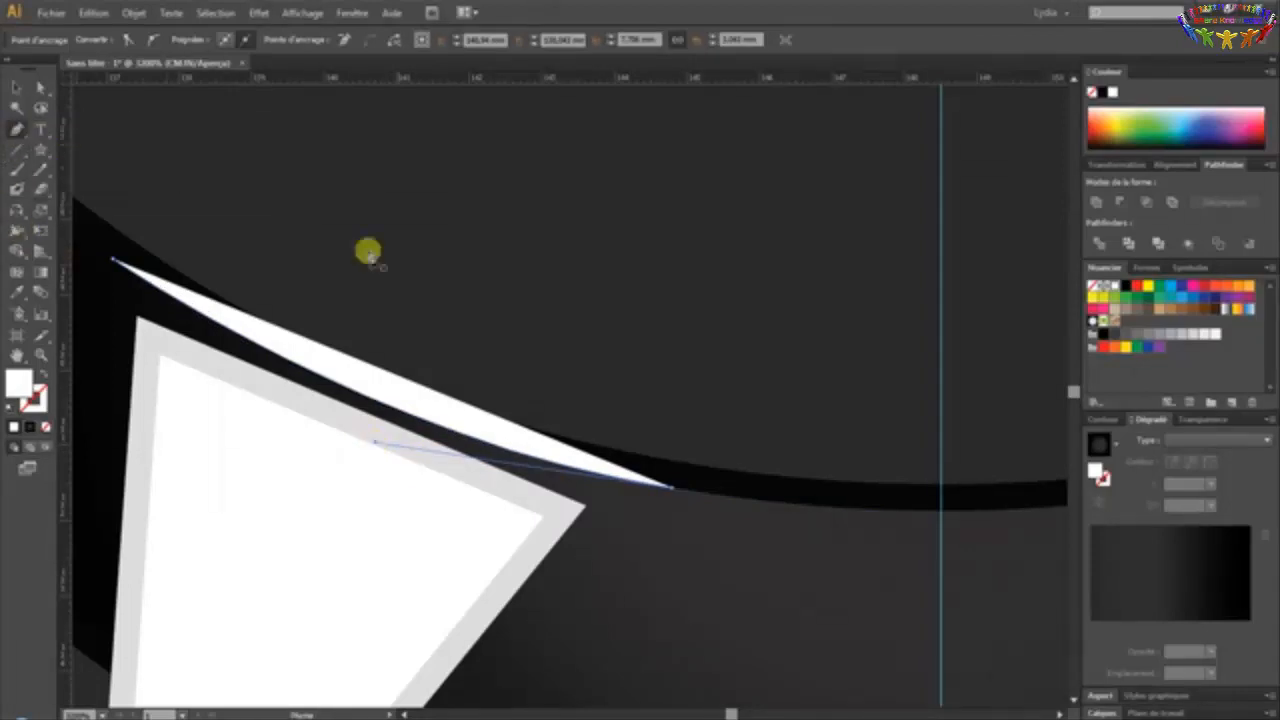
click(672, 490)
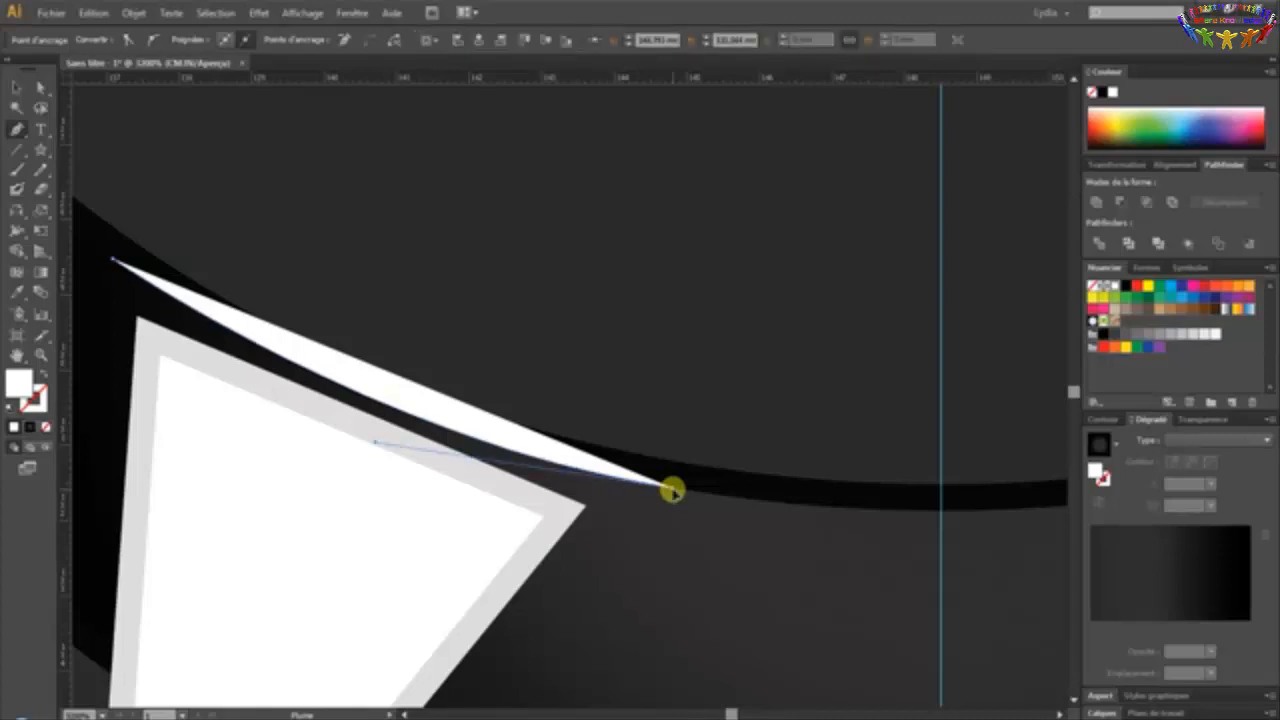
click(641, 207)
click(334, 190)
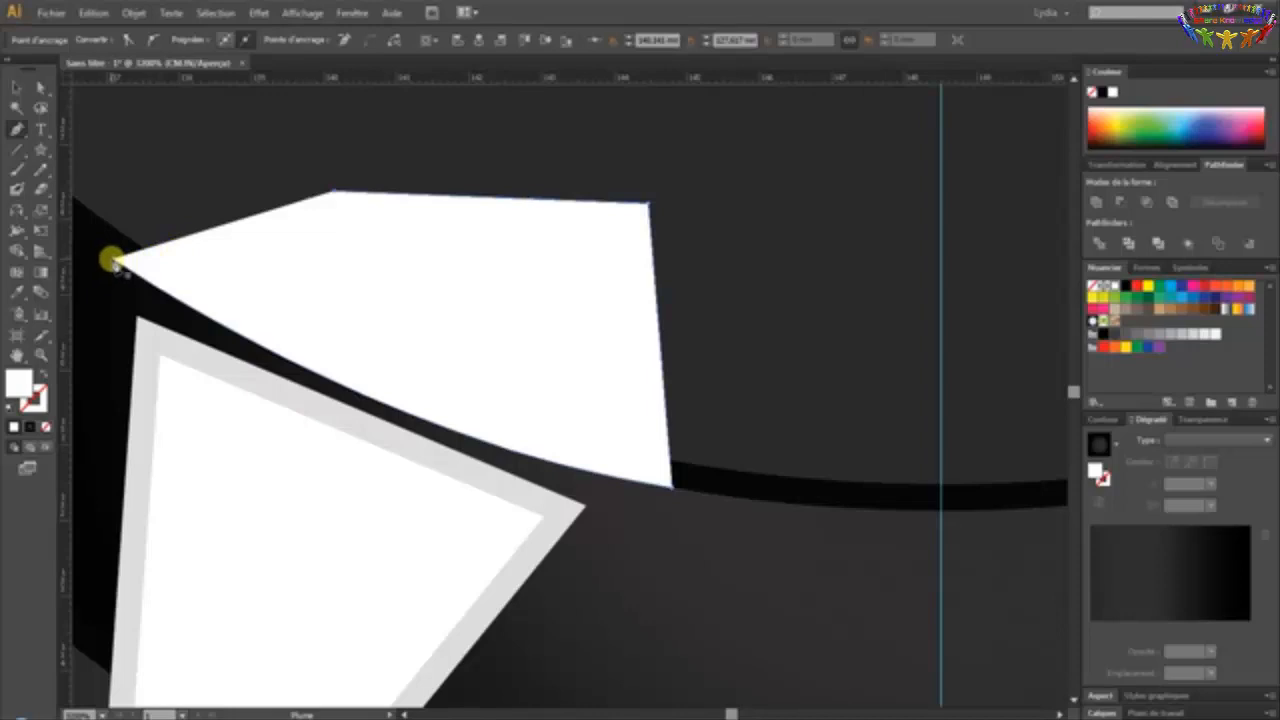
click(113, 263)
Move the tooth up and slightly right so its top edge overlaps the white cutting shape
click(15, 87)
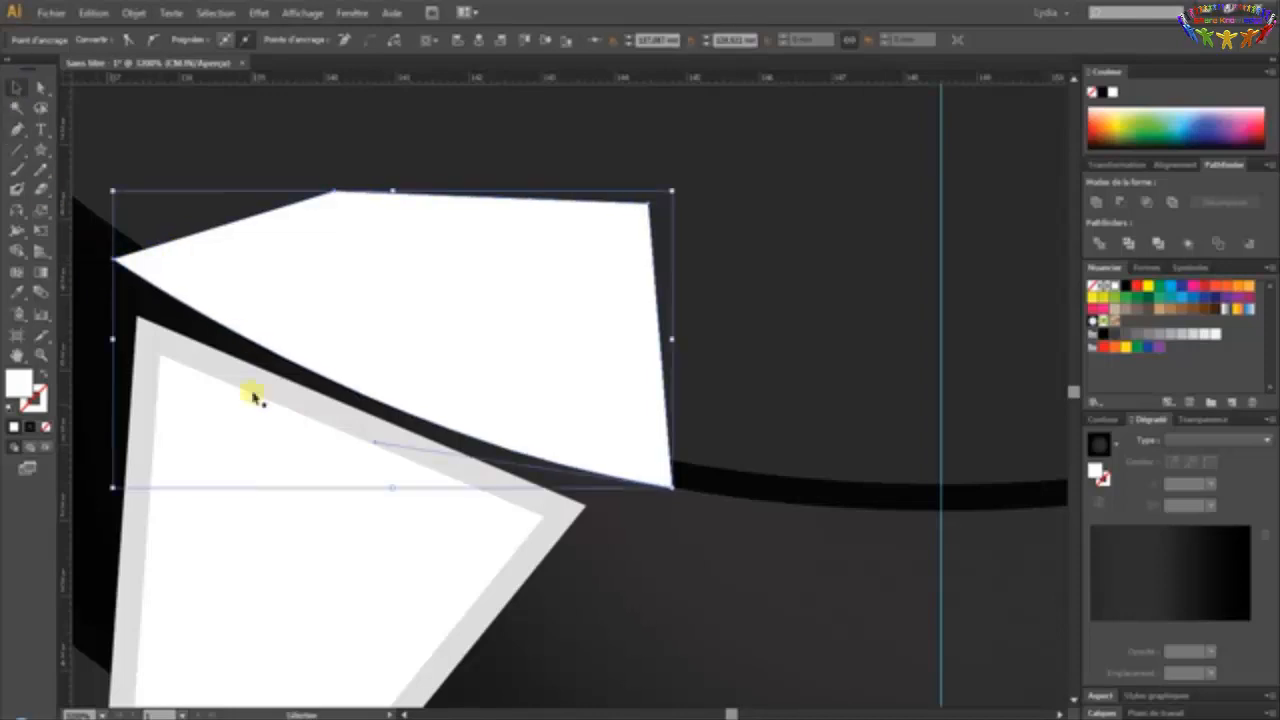
click(251, 552)
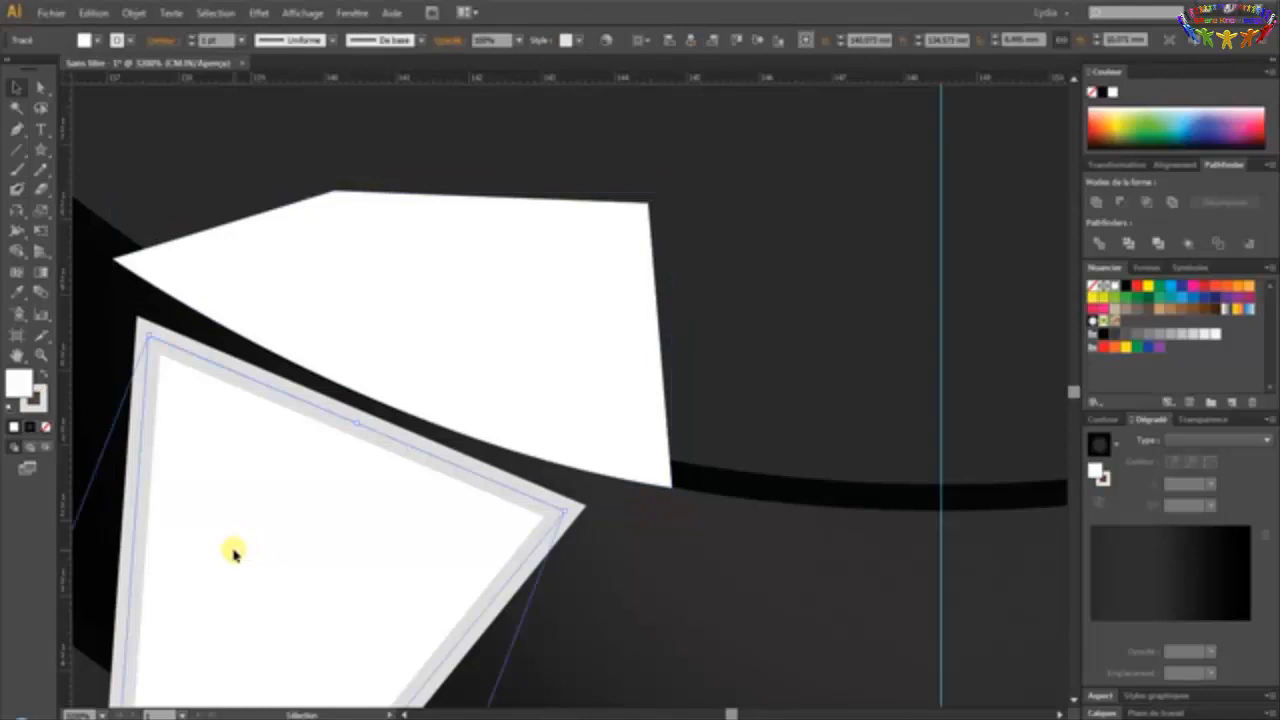
drag(232, 553, 246, 503)
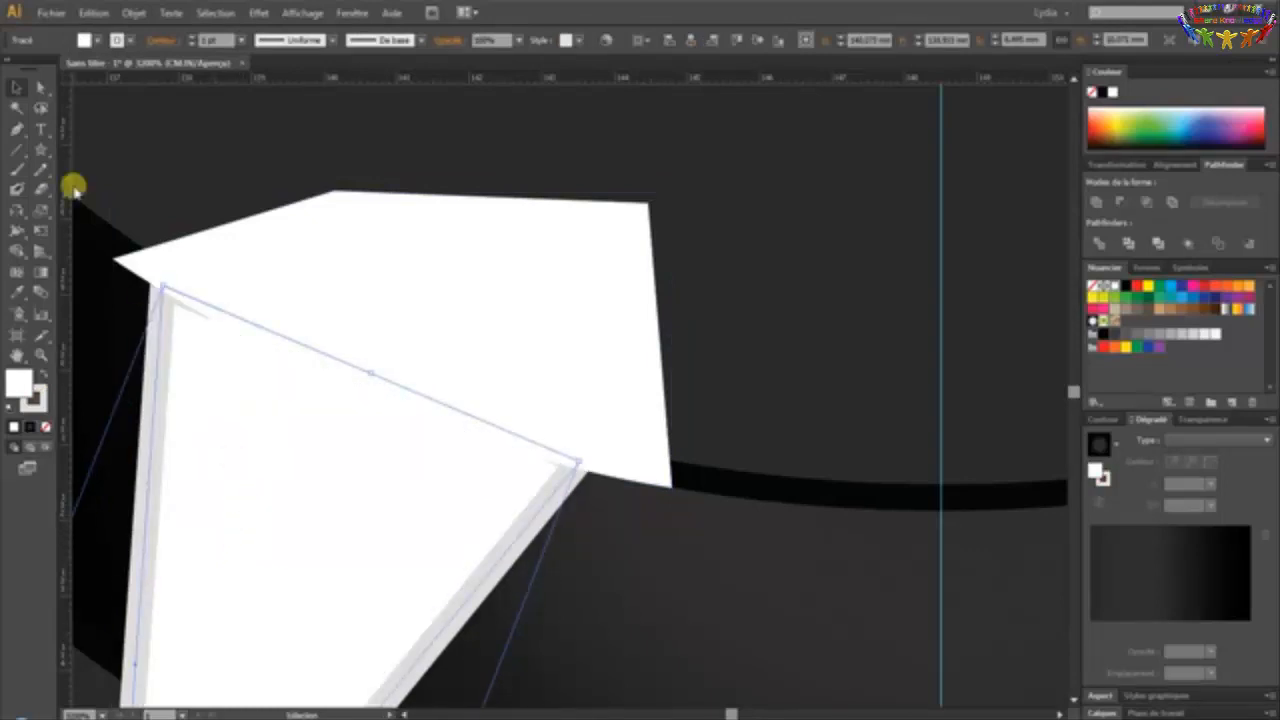
Subtract the cutting shape from the tooth and place the trimmed tooth slightly down-left, just under the mouth's black upper line
shift+click(503, 268)
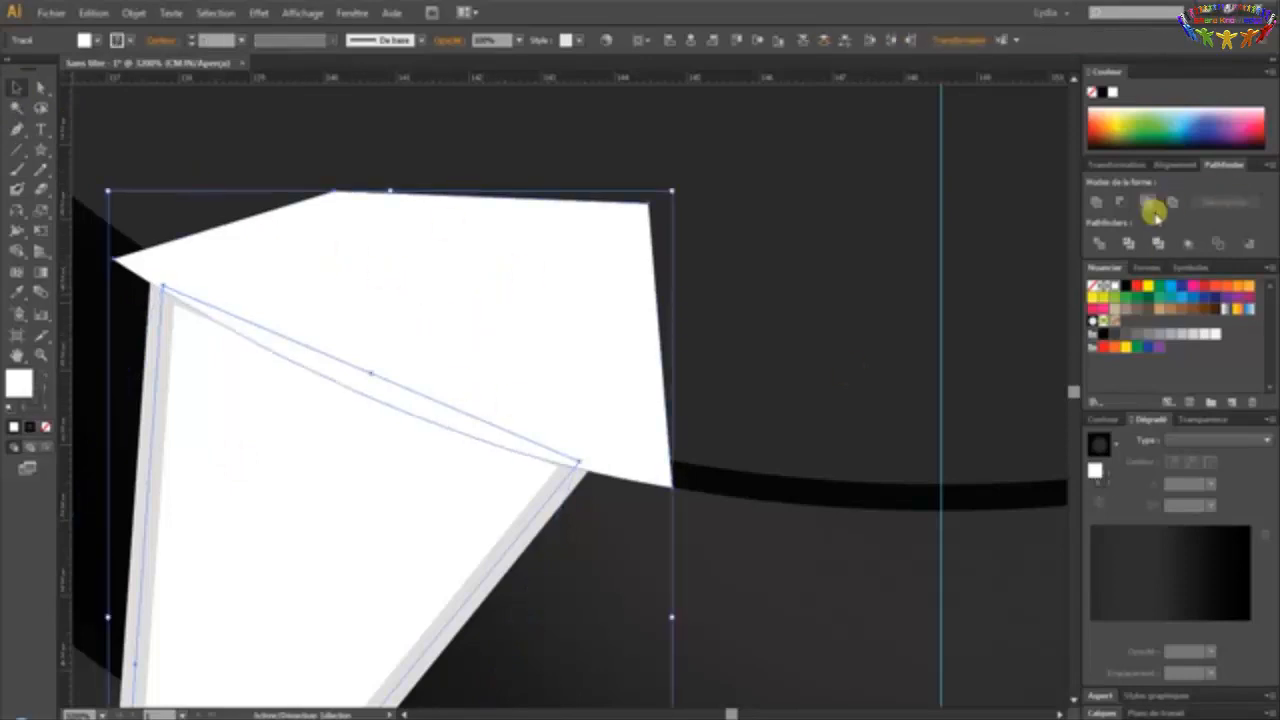
click(1118, 202)
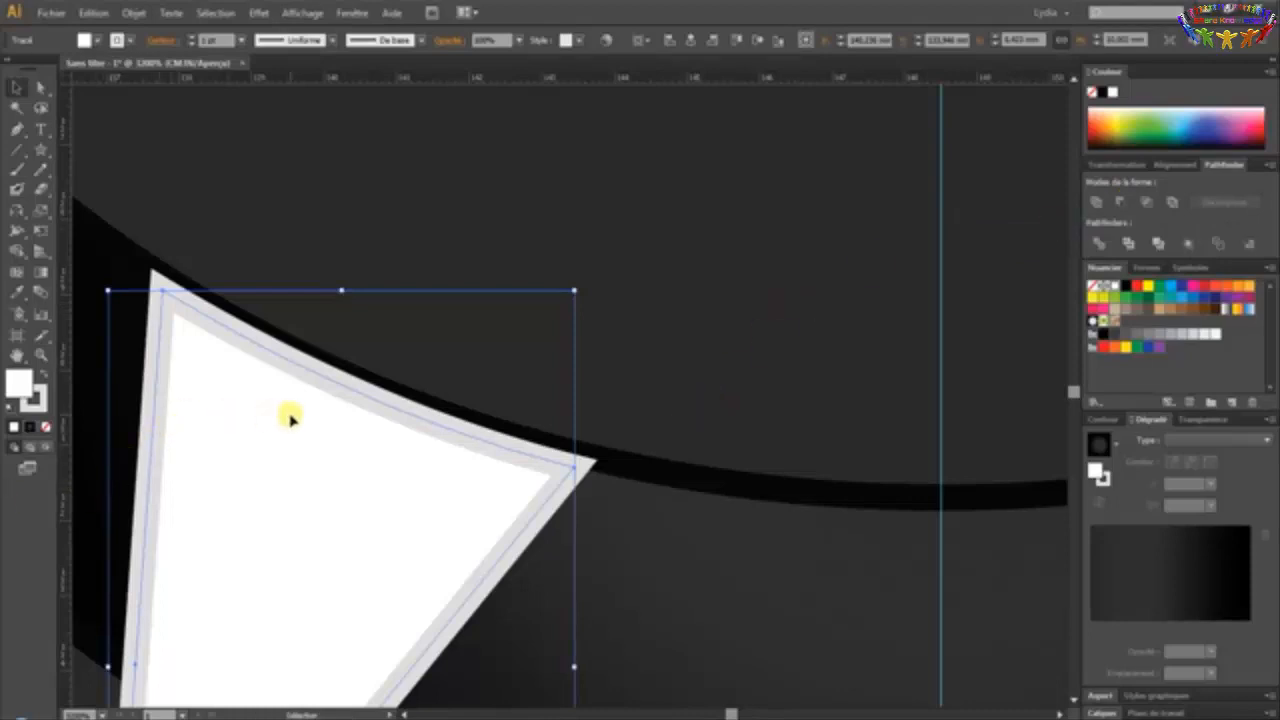
drag(299, 443, 288, 455)
click(574, 192)
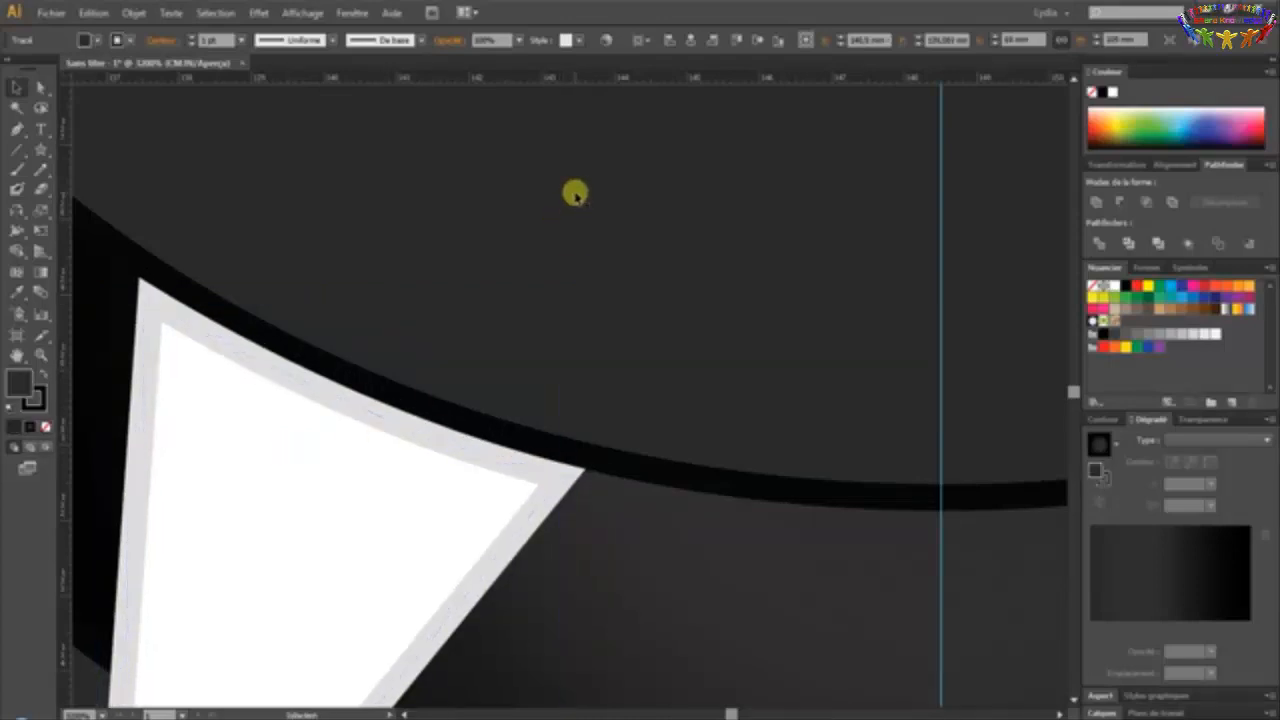
Reflect a copy of the trimmed tooth across the vertical centre guide to the right side of the mouth
click(41, 356)
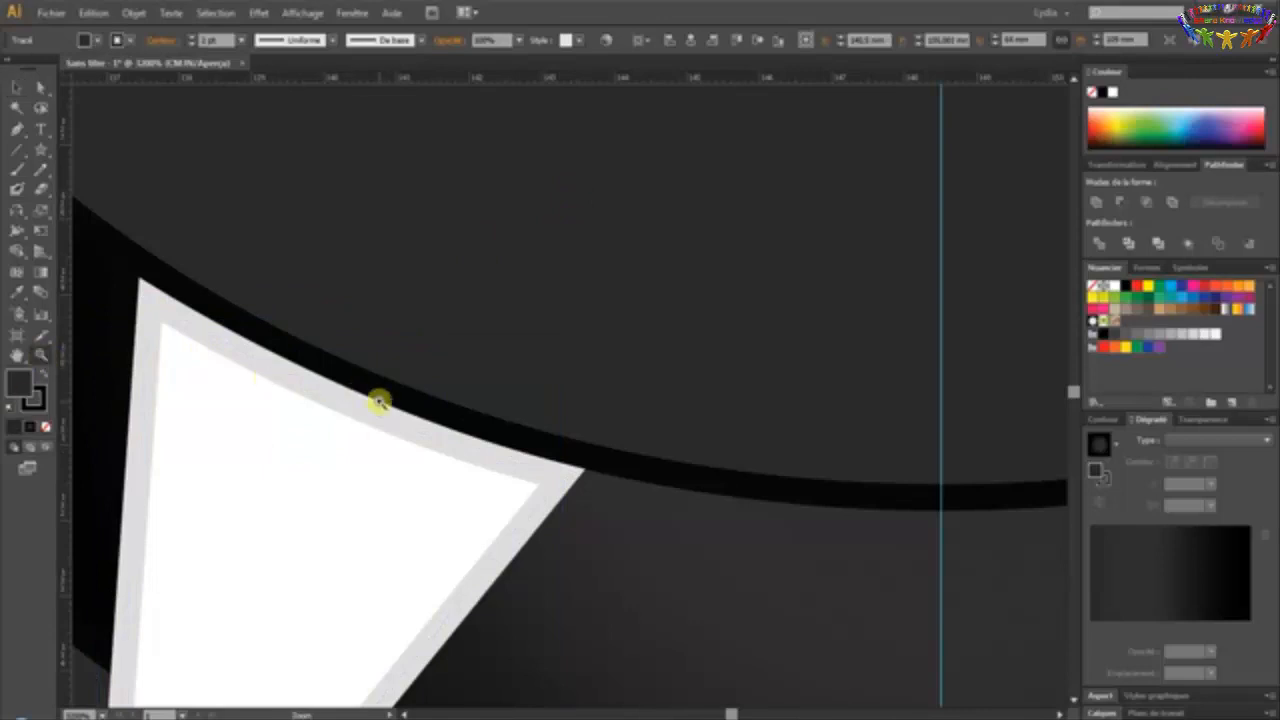
click(380, 400)
drag(689, 400, 275, 324)
click(15, 89)
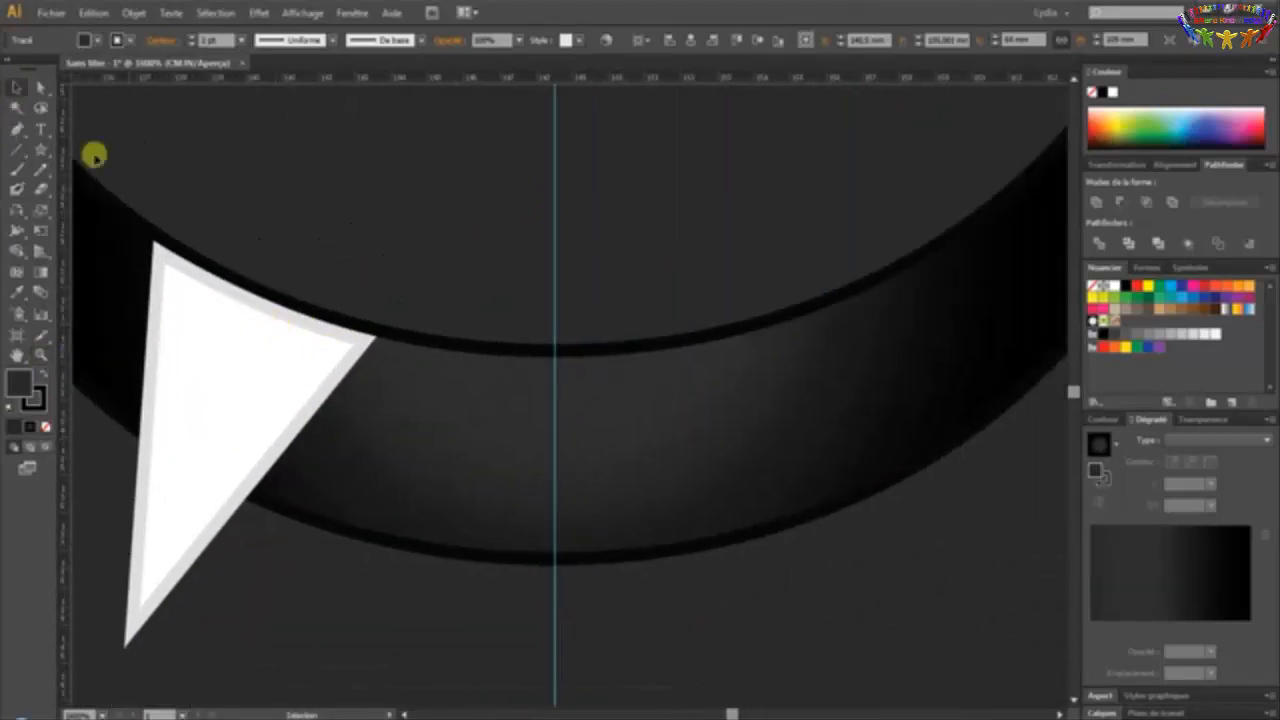
click(200, 358)
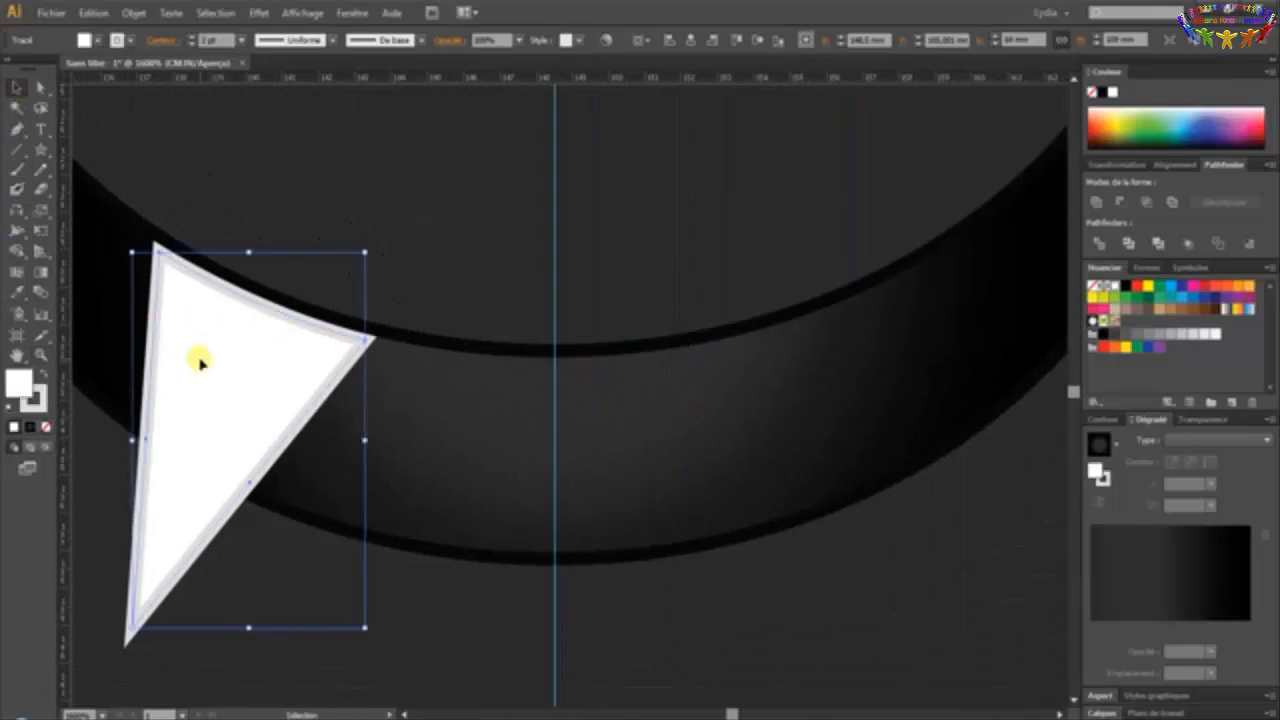
click(16, 211)
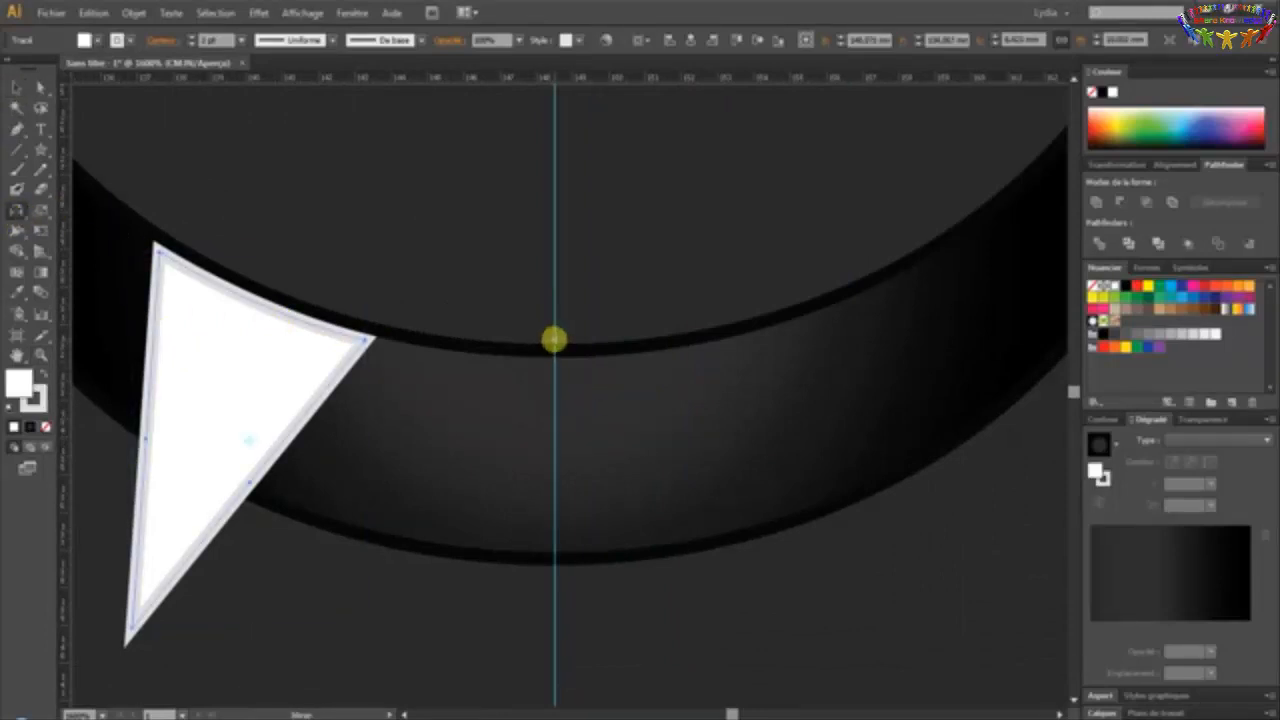
click(555, 340)
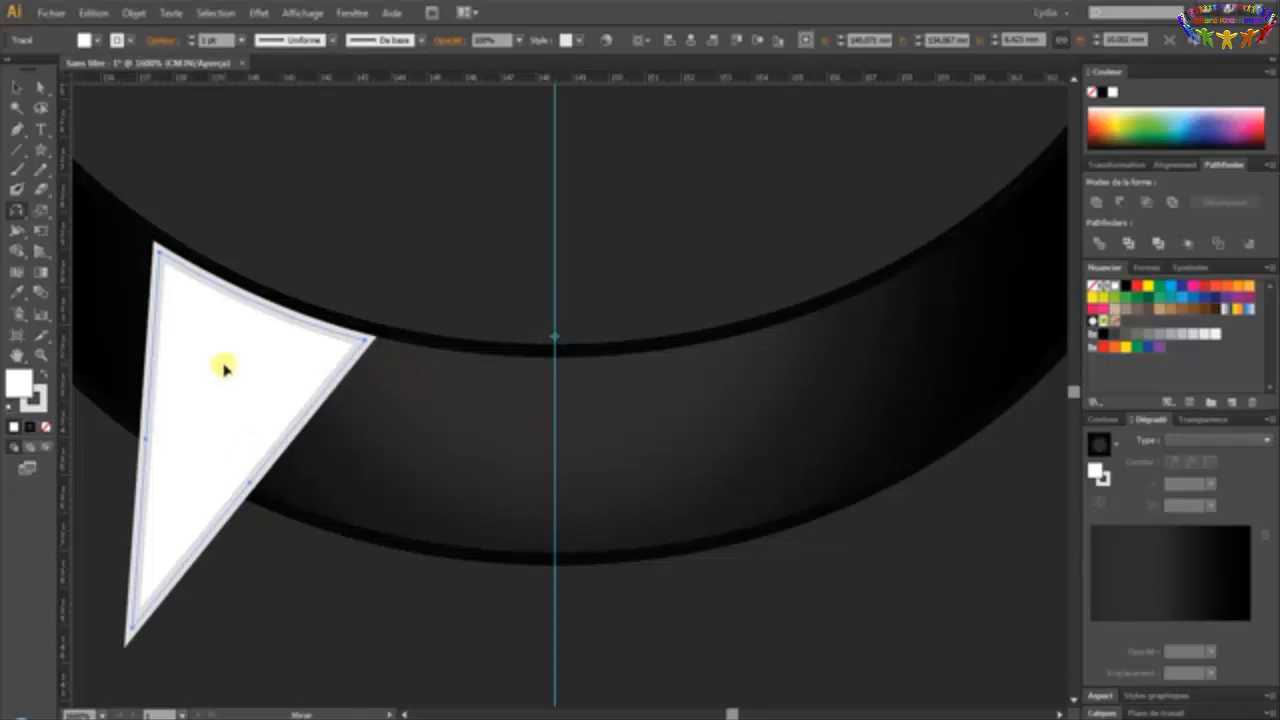
drag(224, 369, 658, 383)
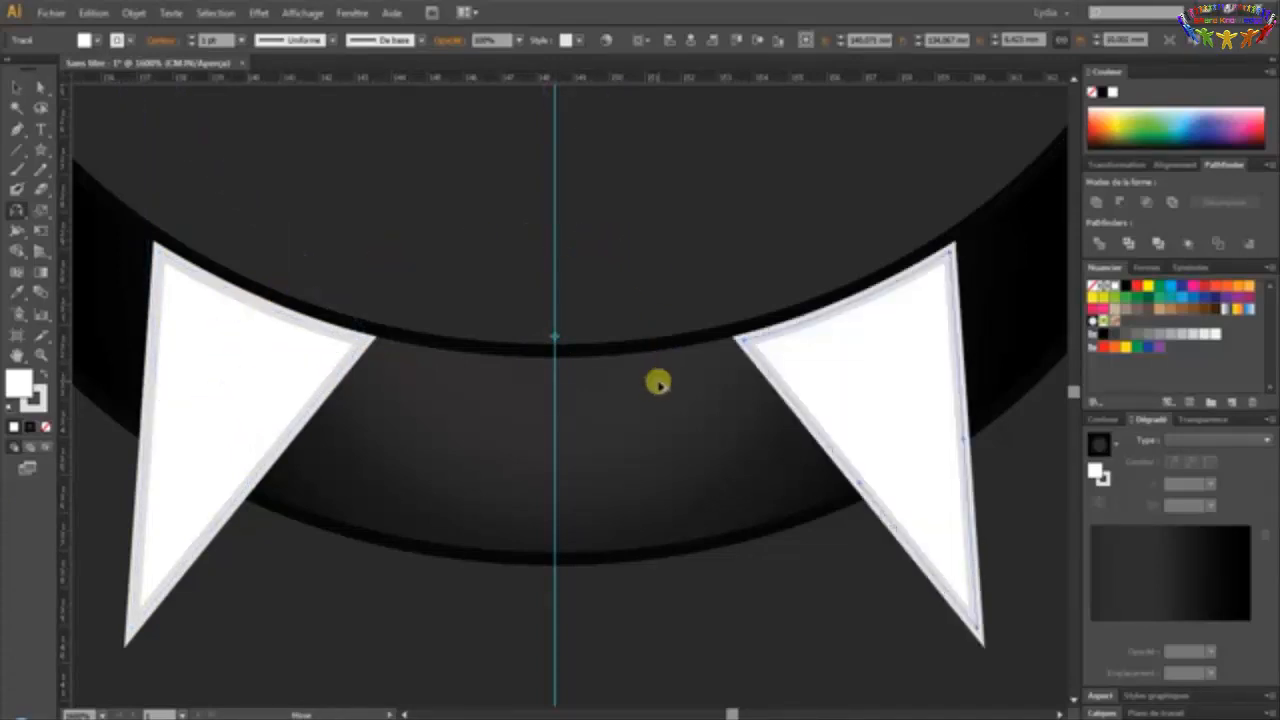
click(16, 87)
click(258, 205)
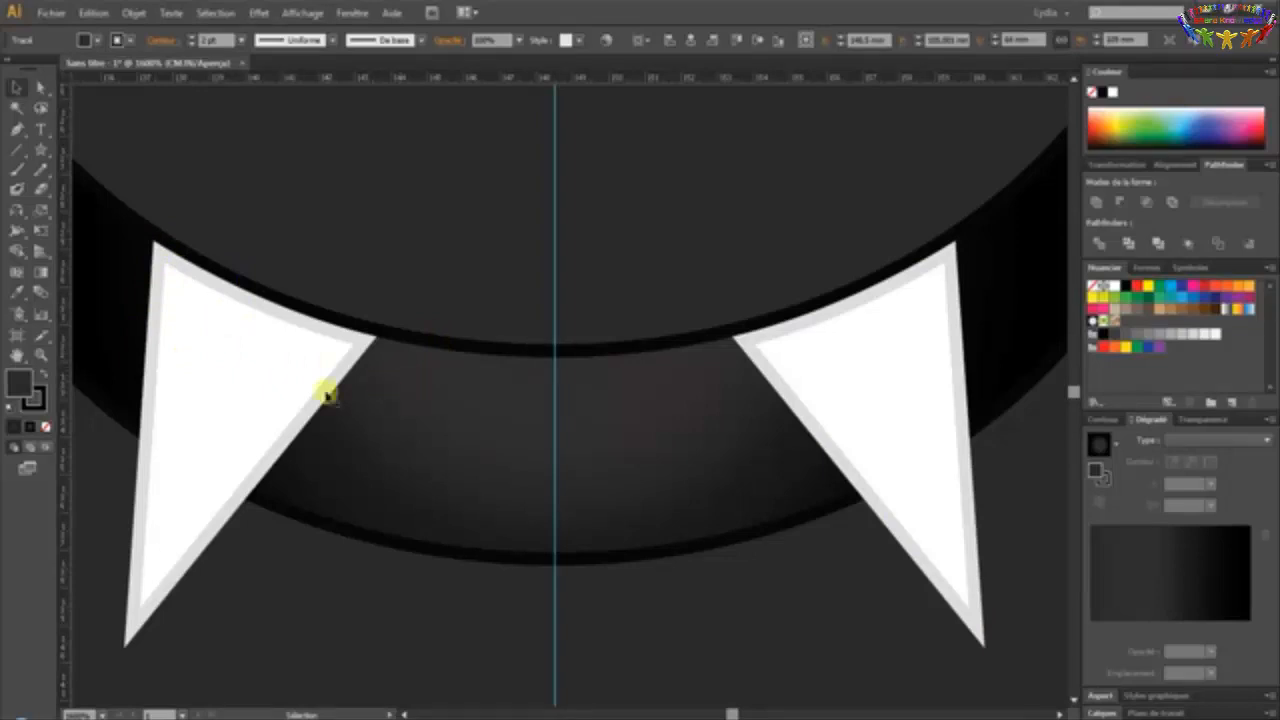
click(240, 368)
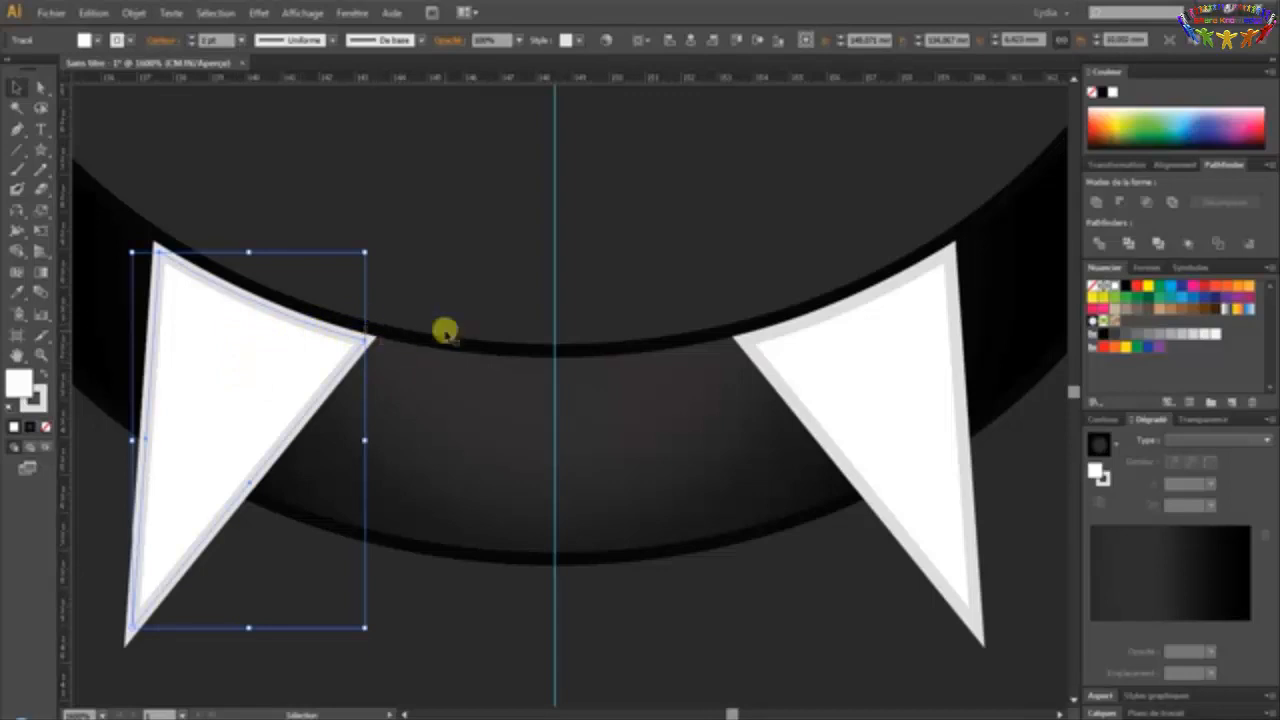
click(577, 272)
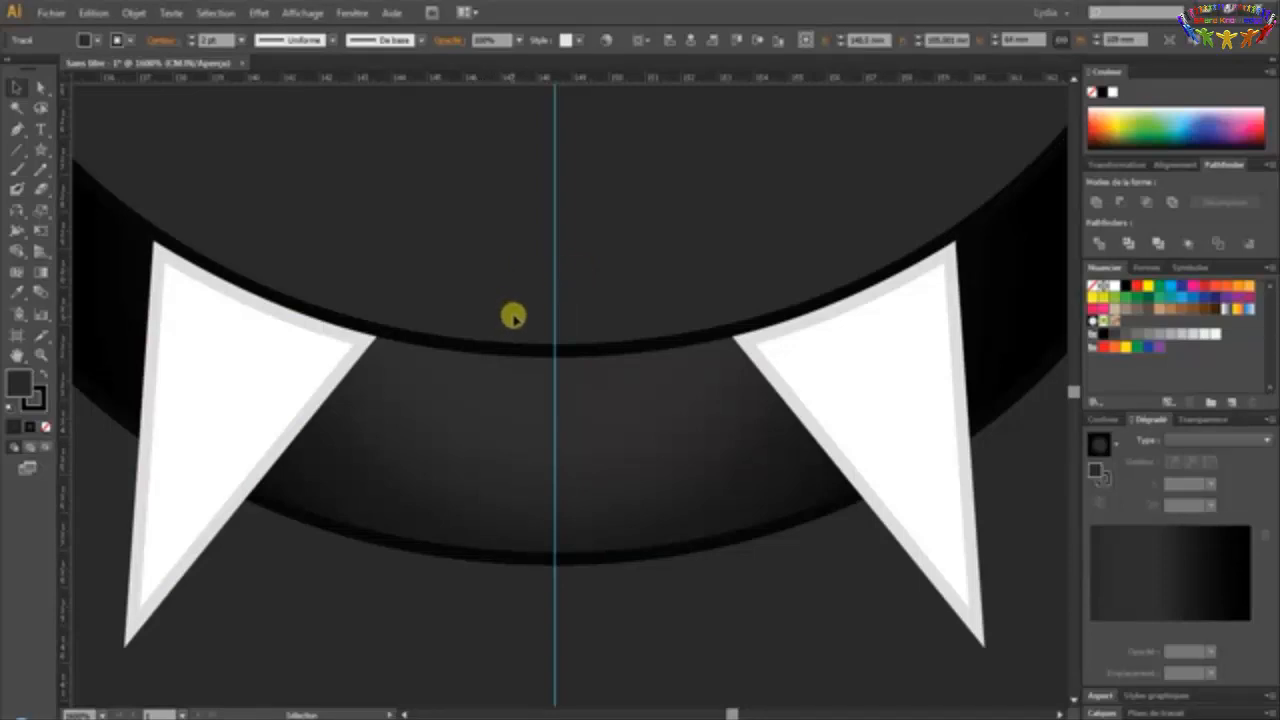
Examine the whole face with the two teeth in place
click(41, 355)
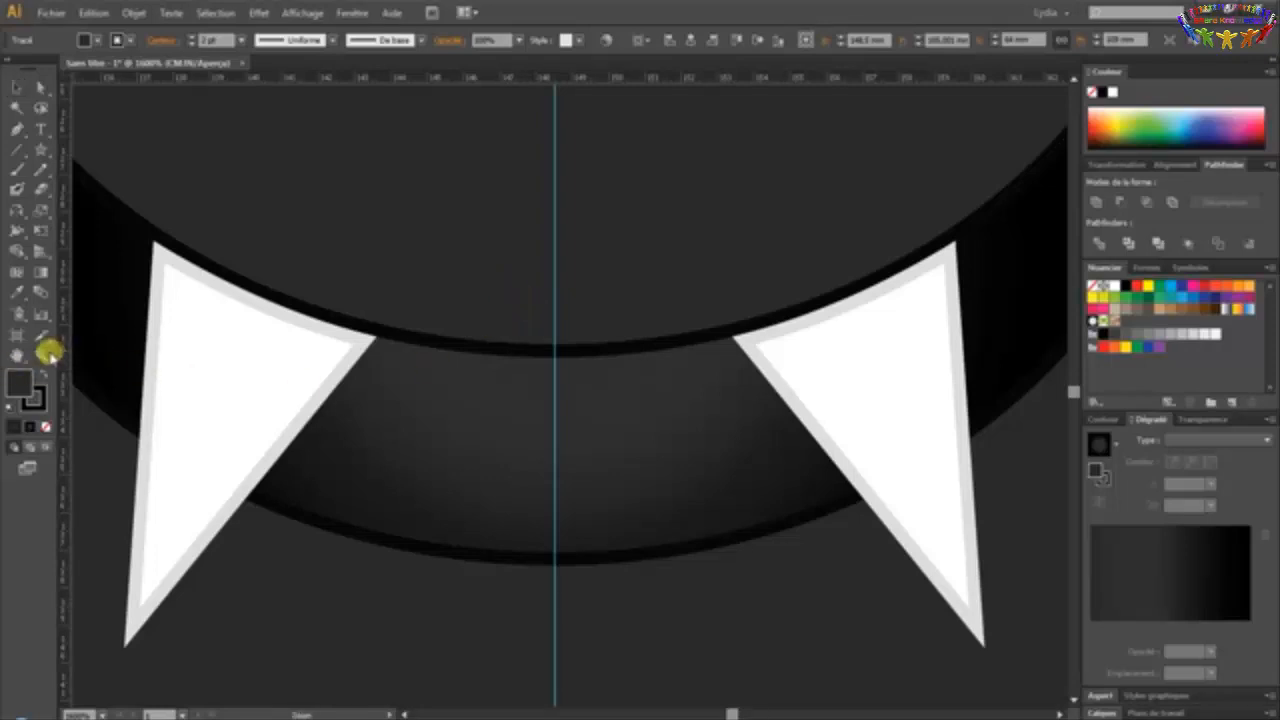
alt+click(400, 385)
alt+click(400, 385)
alt+click(400, 385)
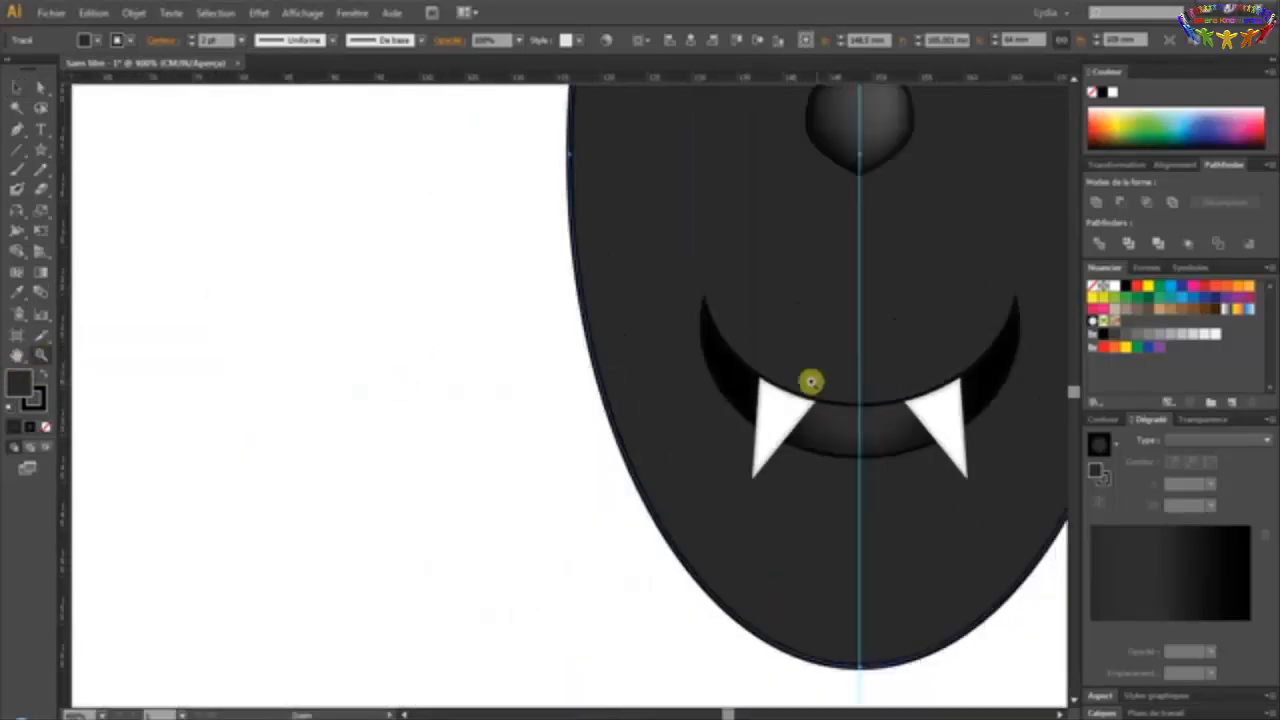
drag(814, 380, 546, 380)
alt+click(548, 380)
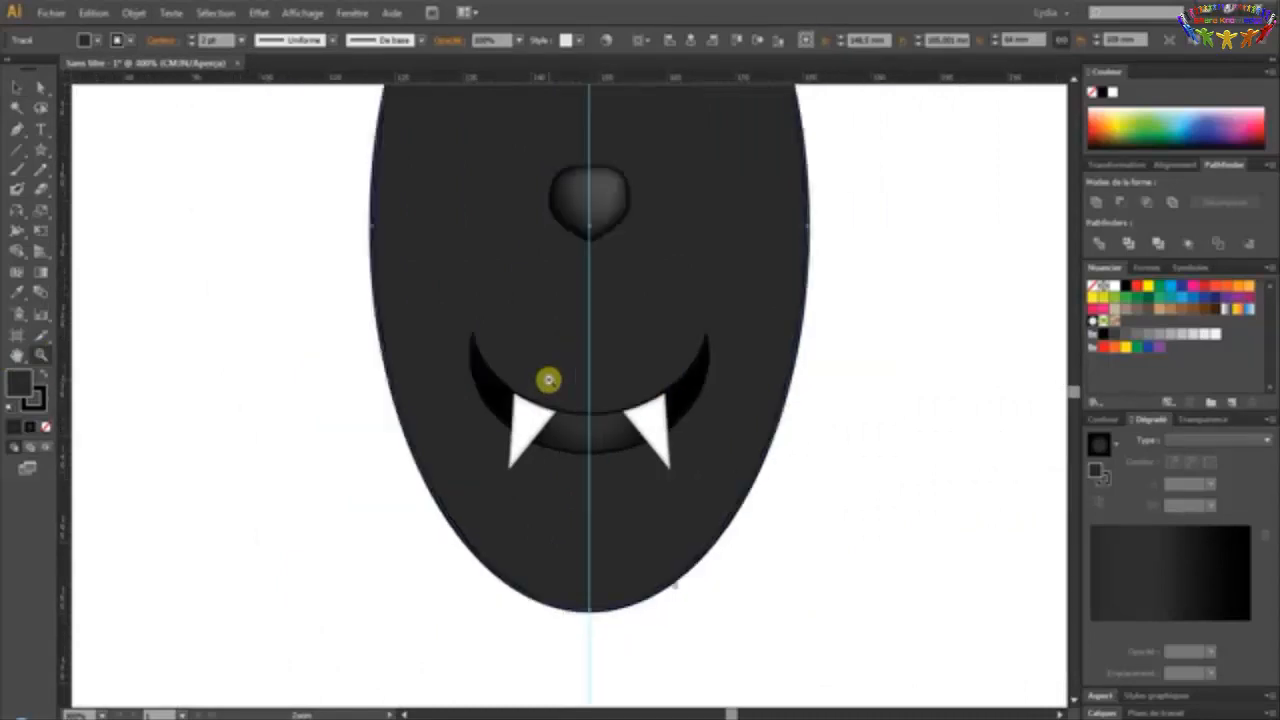
alt+click(545, 378)
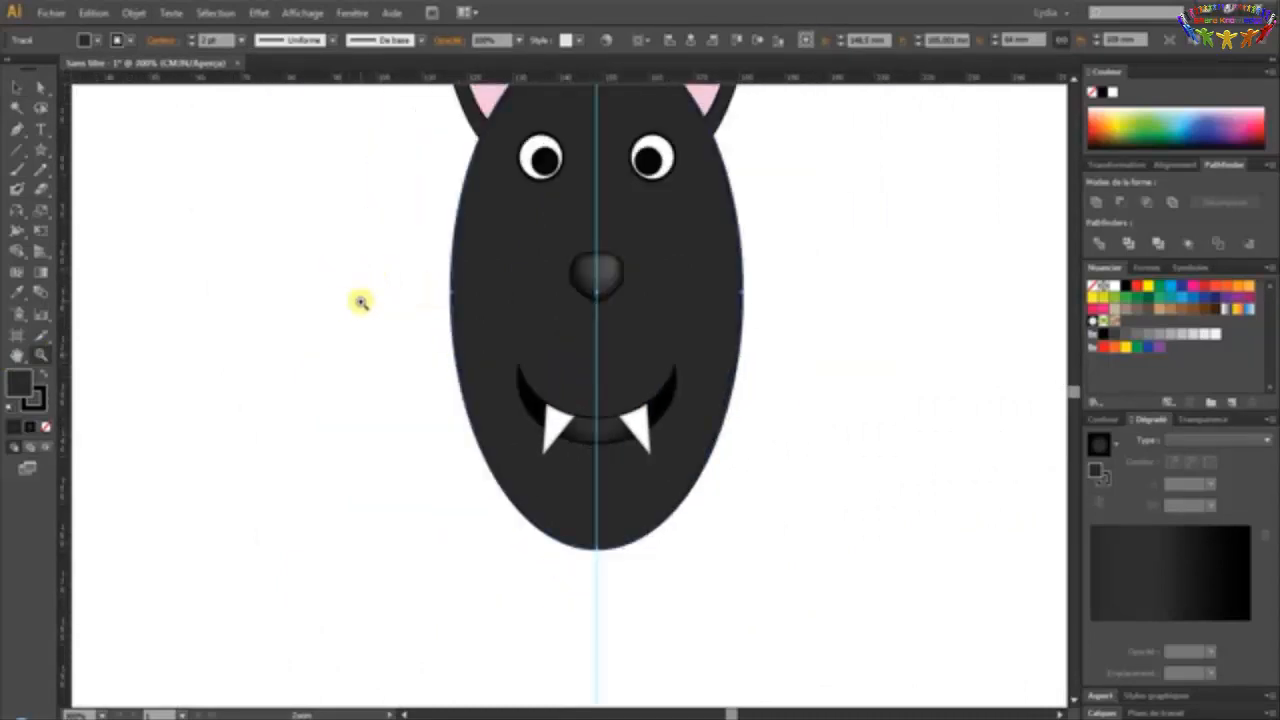
drag(320, 297, 486, 357)
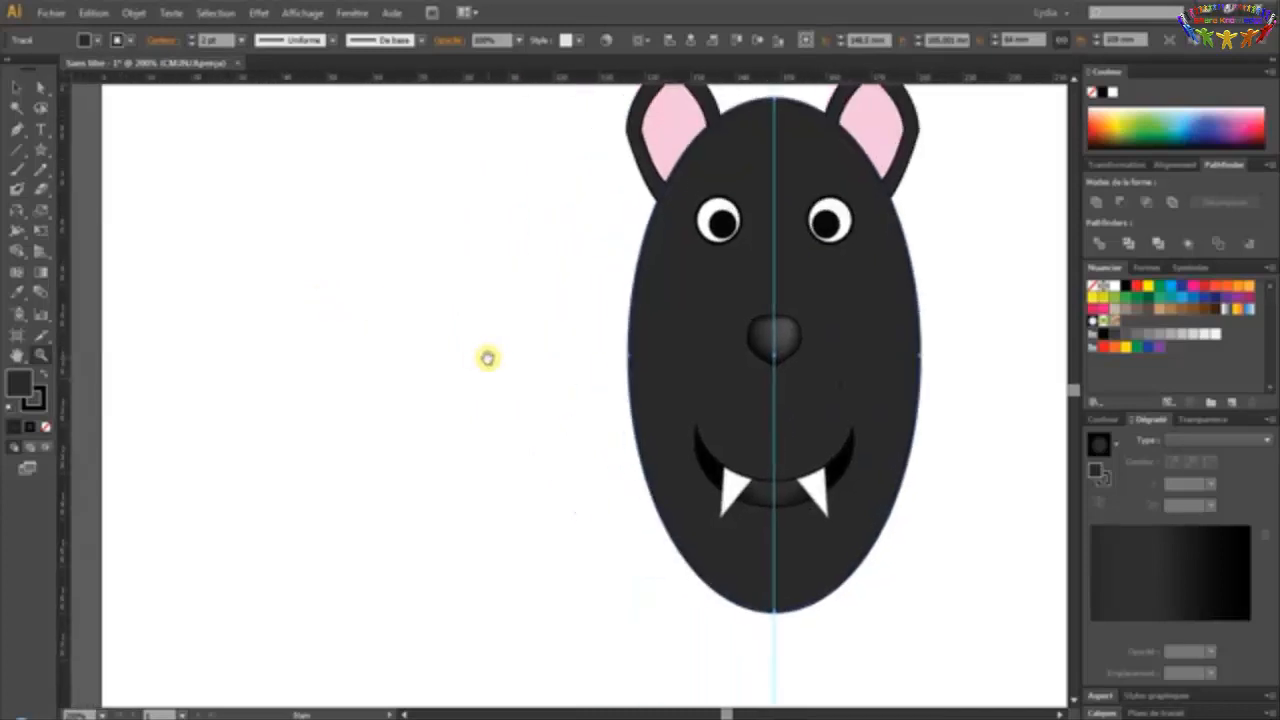
click(17, 129)
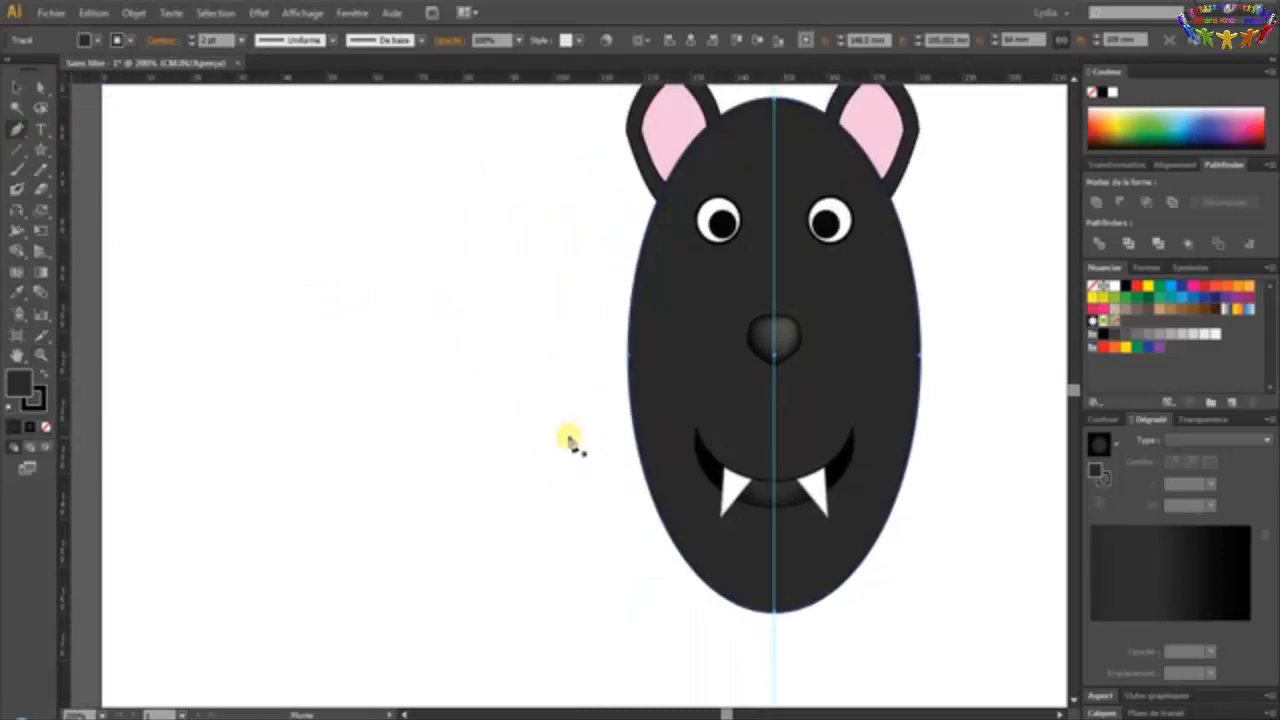
click(632, 314)
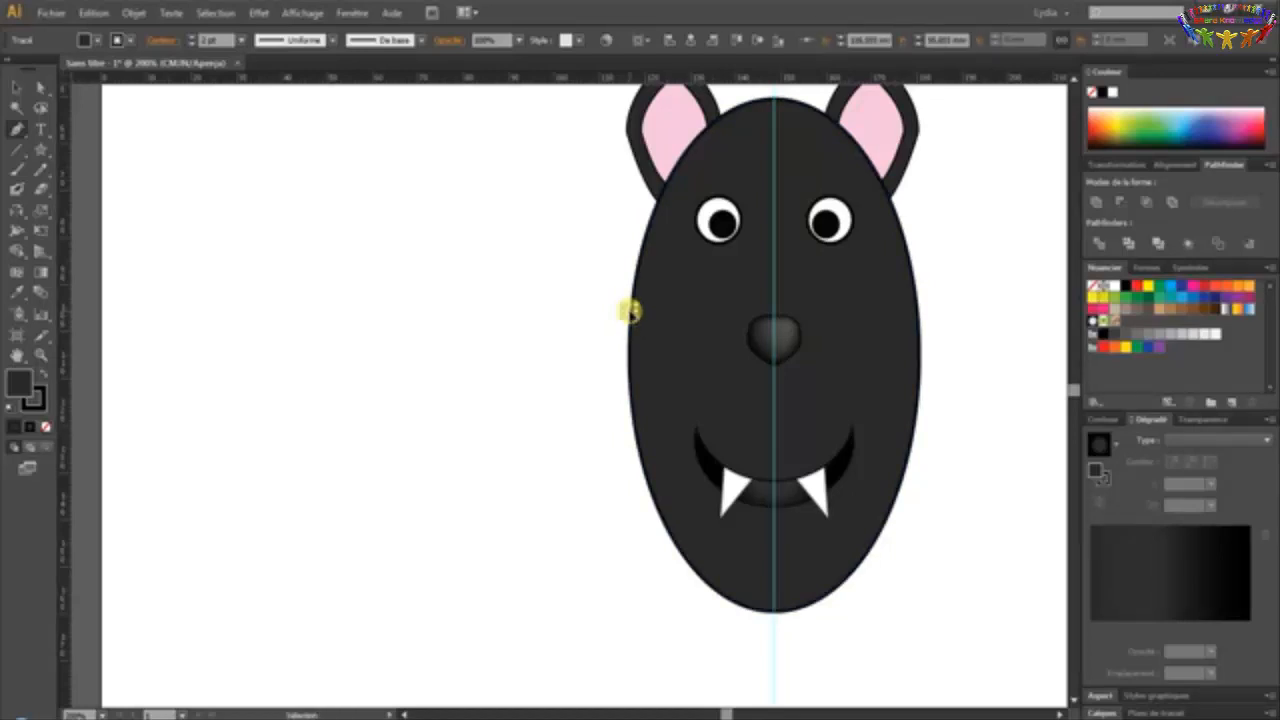
click(630, 313)
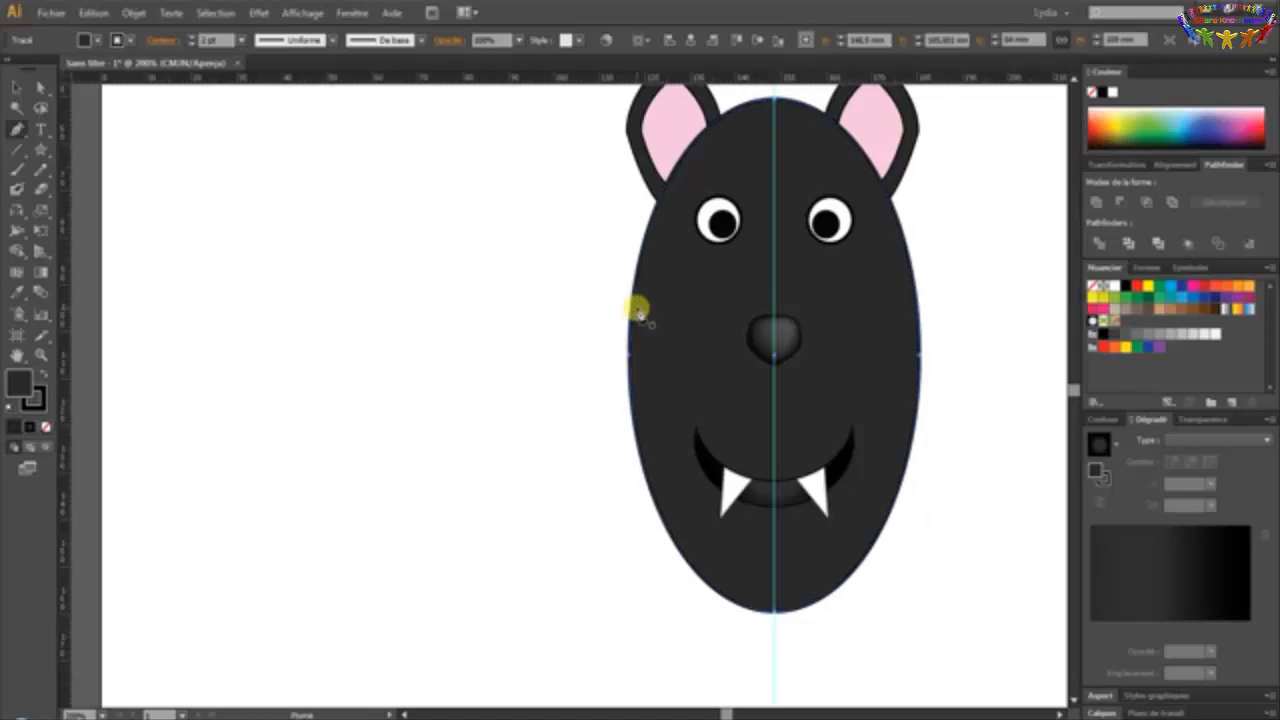
click(639, 313)
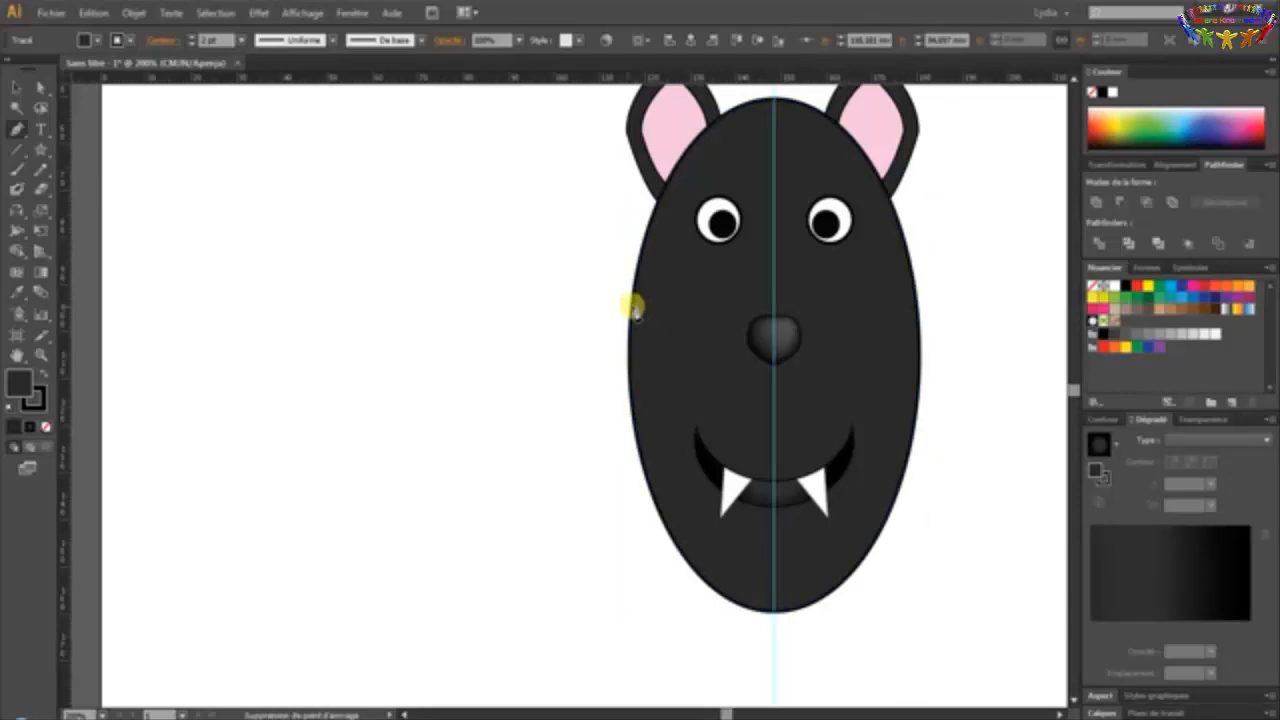
Remove the stray anchor point on the left edge of the head
click(41, 354)
alt+click(471, 353)
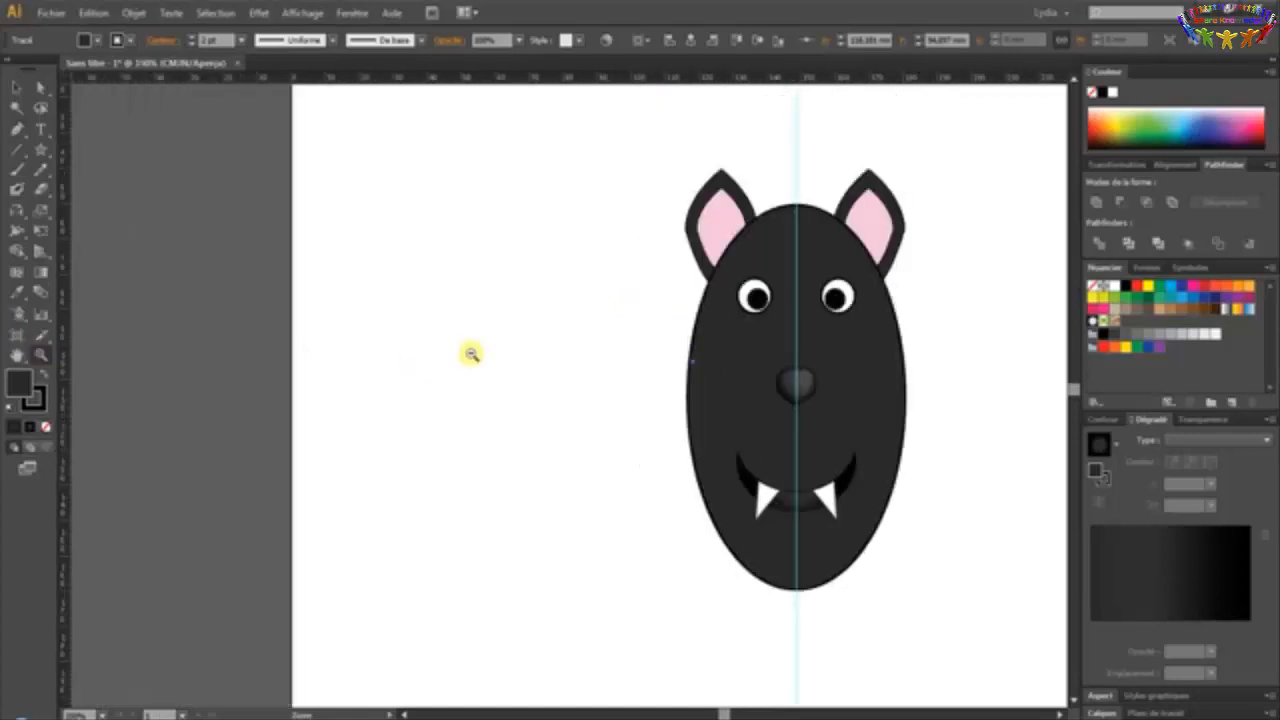
alt+click(471, 354)
drag(546, 360, 342, 333)
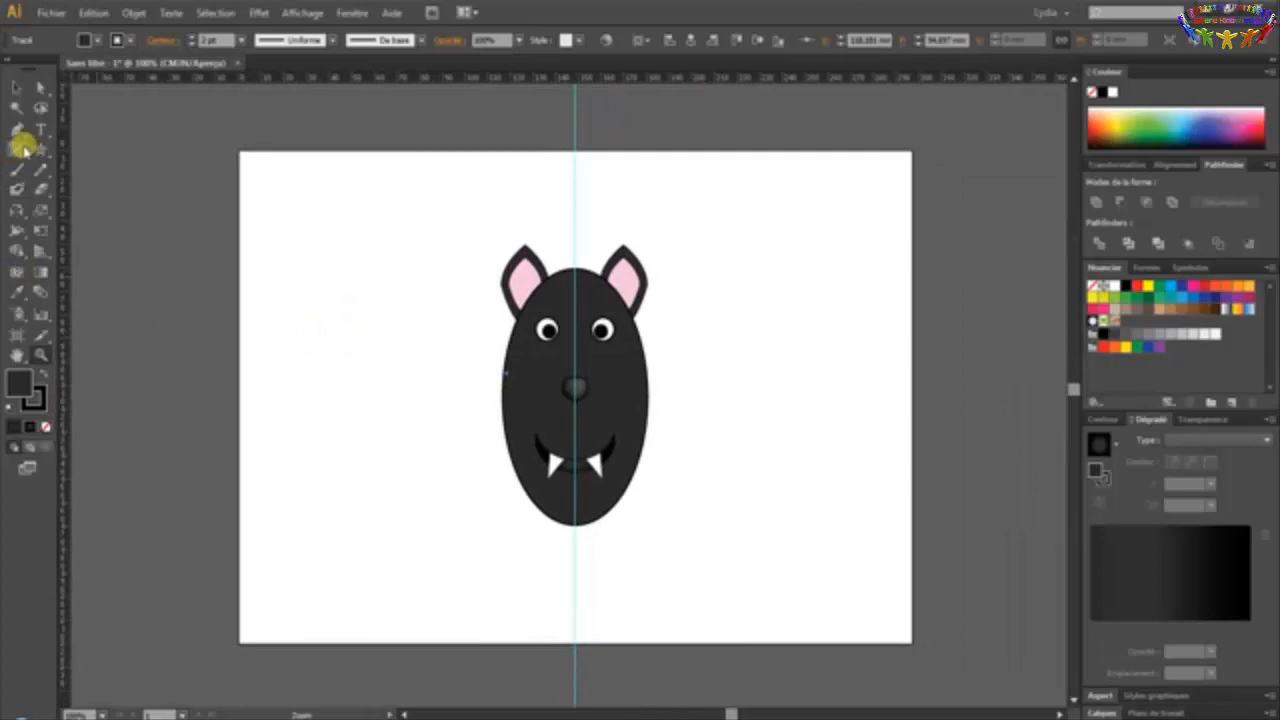
click(18, 128)
click(506, 373)
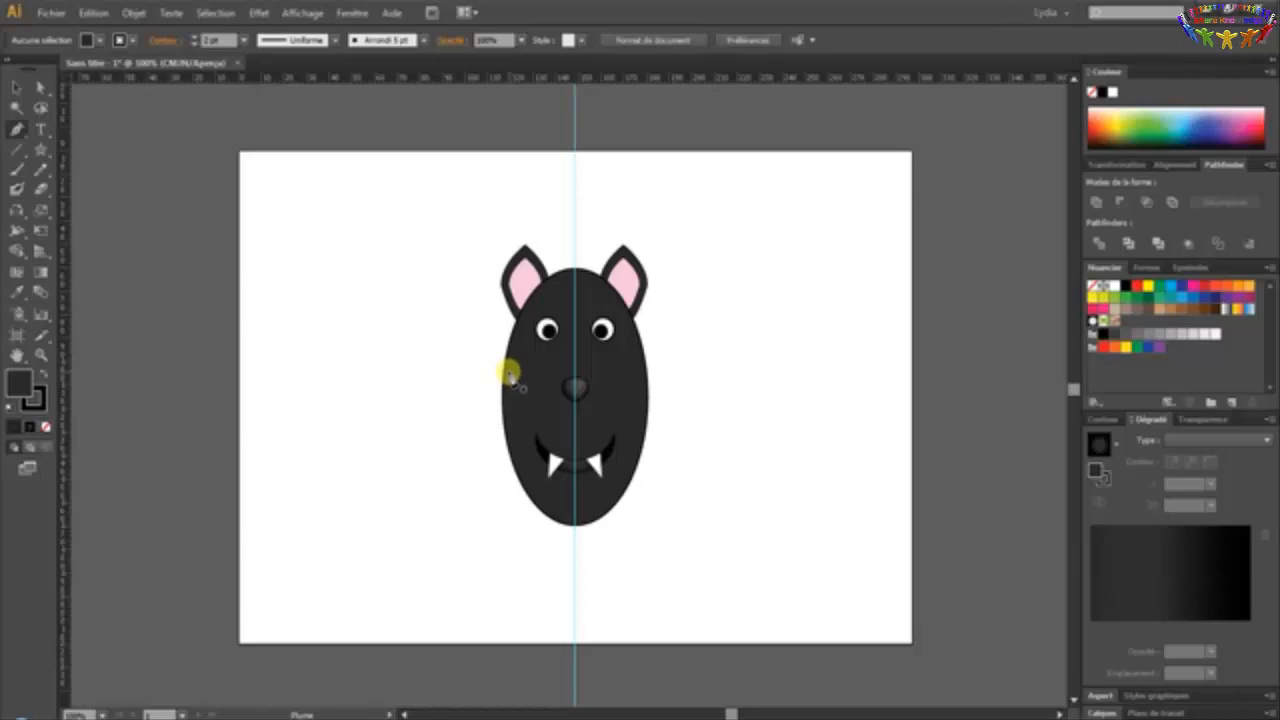
Draw the wing's upper edge with the Pen tool as a sagging curve from the head's left side to a high wing tip, retracting the tip's outgoing handle
click(511, 377)
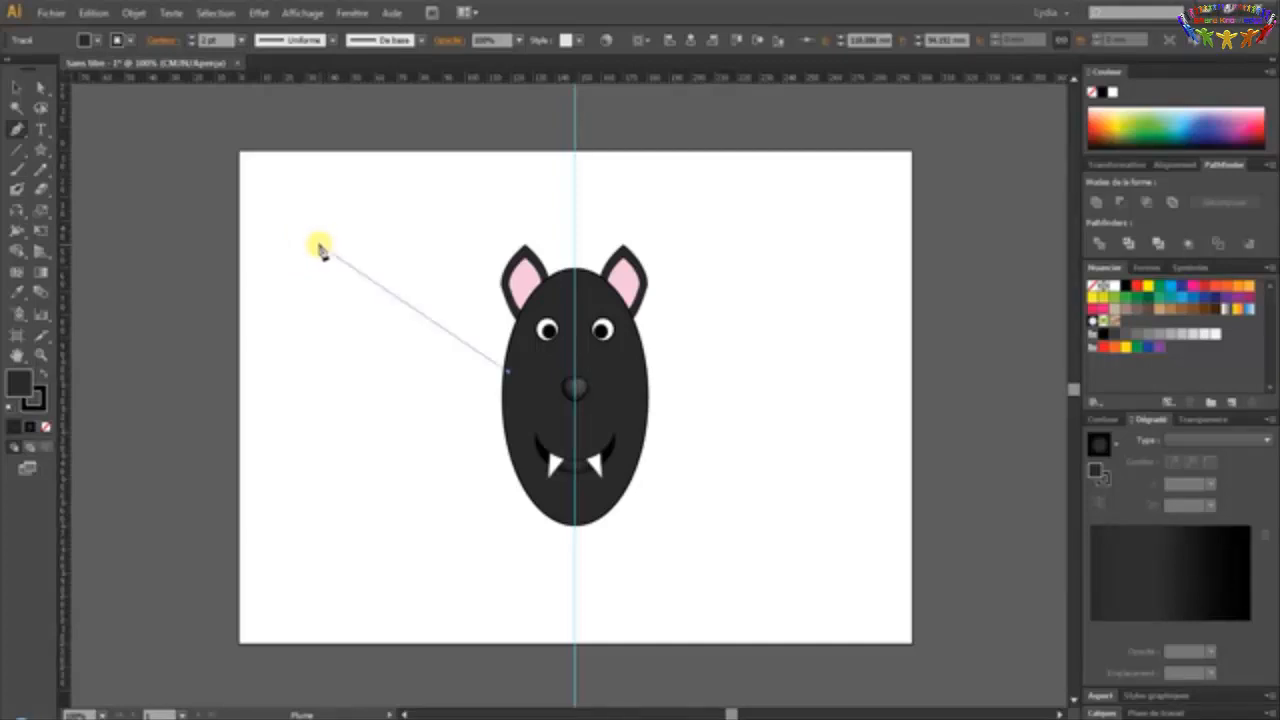
drag(319, 247, 320, 170)
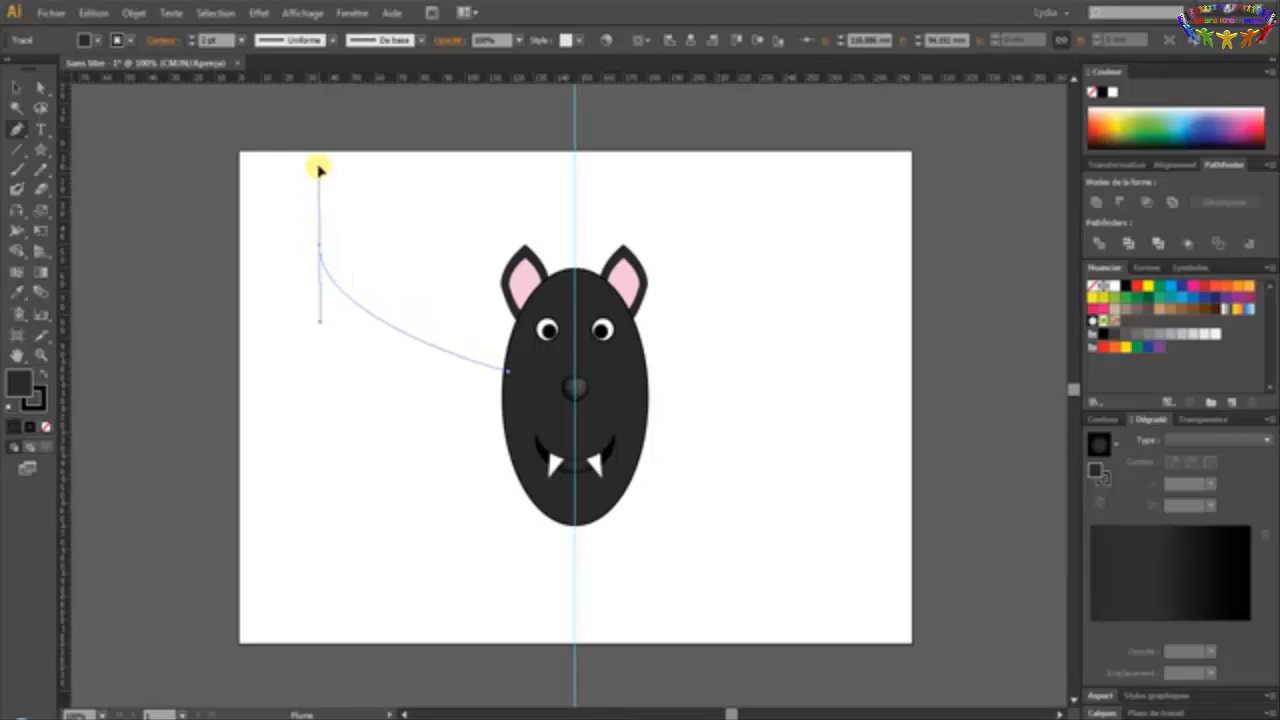
drag(320, 170, 314, 150)
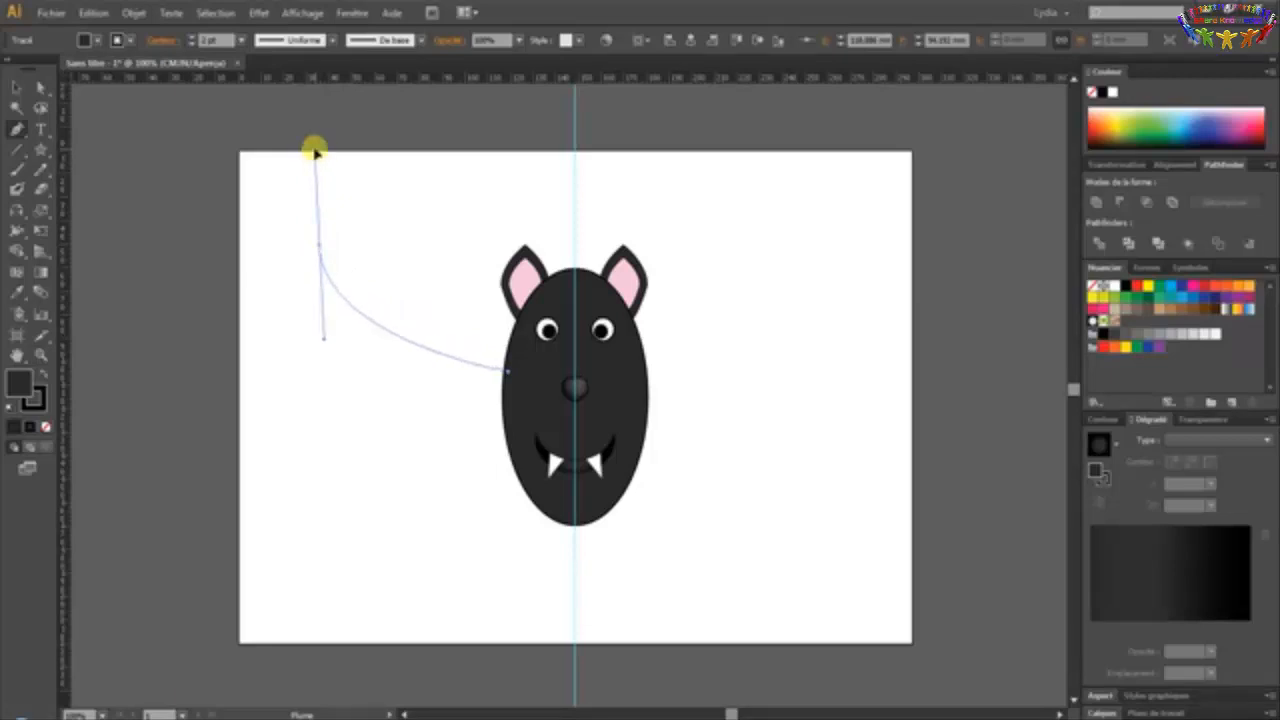
drag(314, 150, 286, 186)
scroll(283, 100, up, 3)
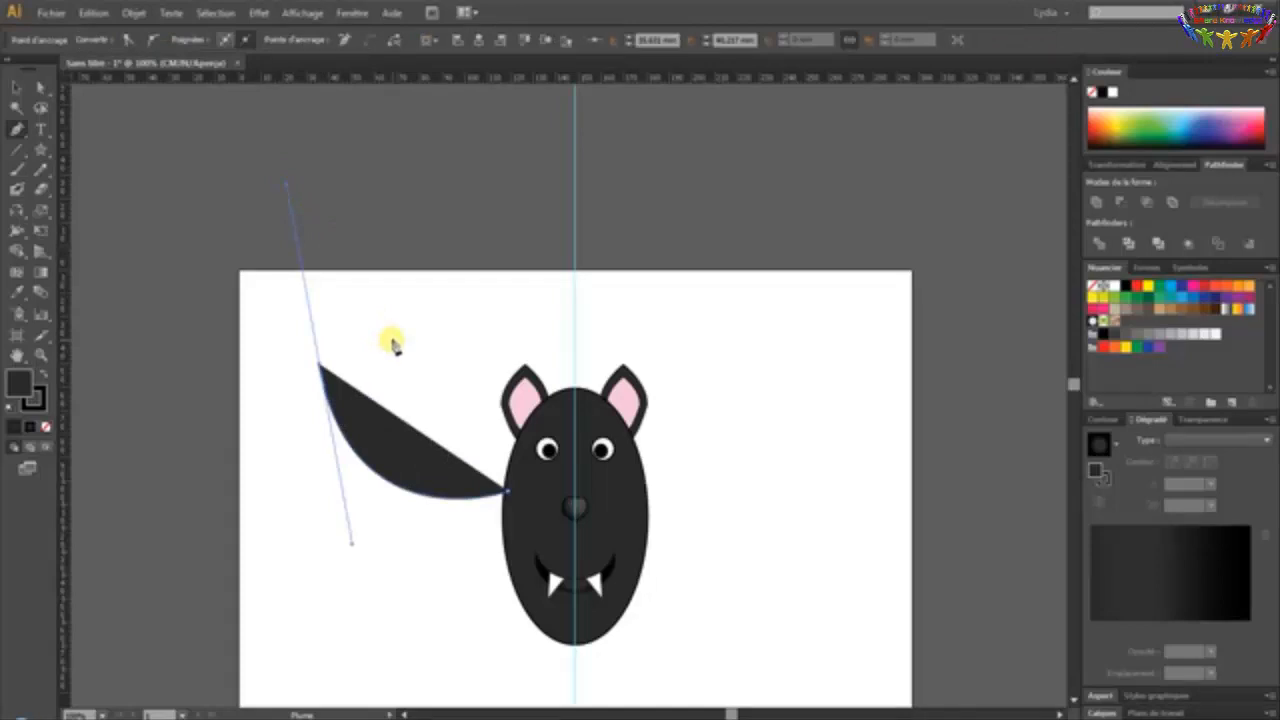
scroll(391, 345, down, 2)
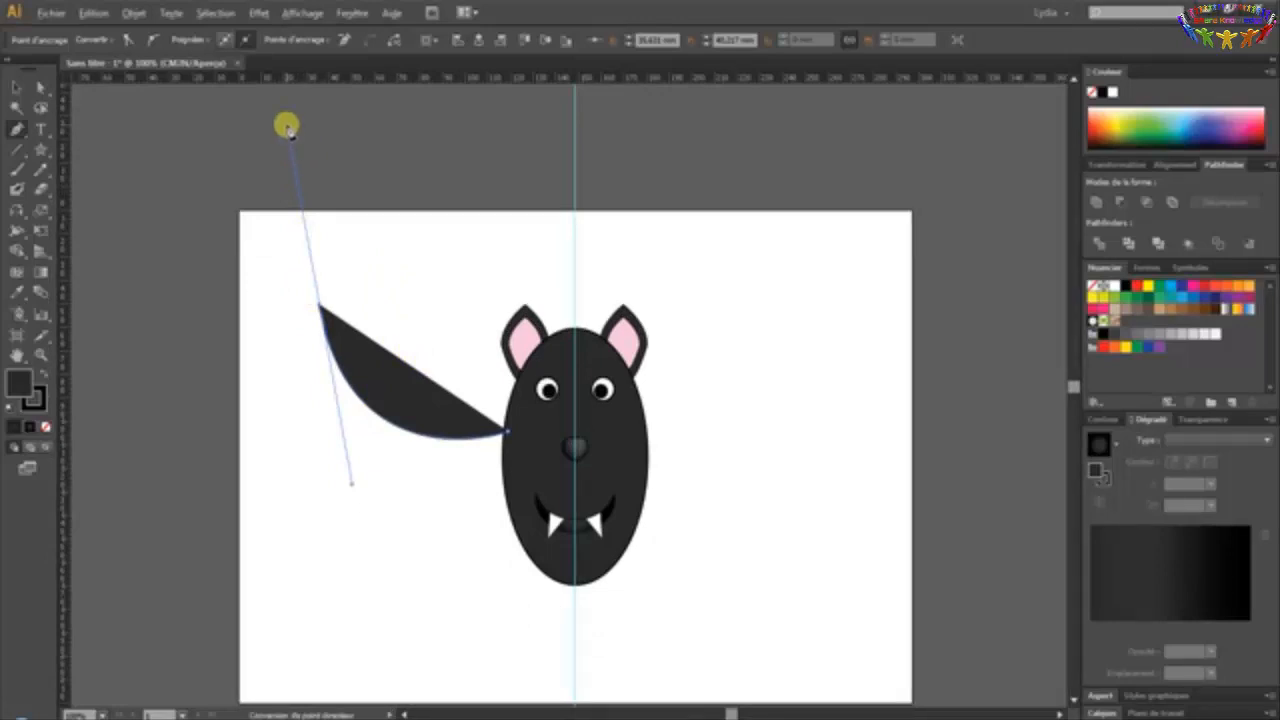
drag(287, 127, 316, 283)
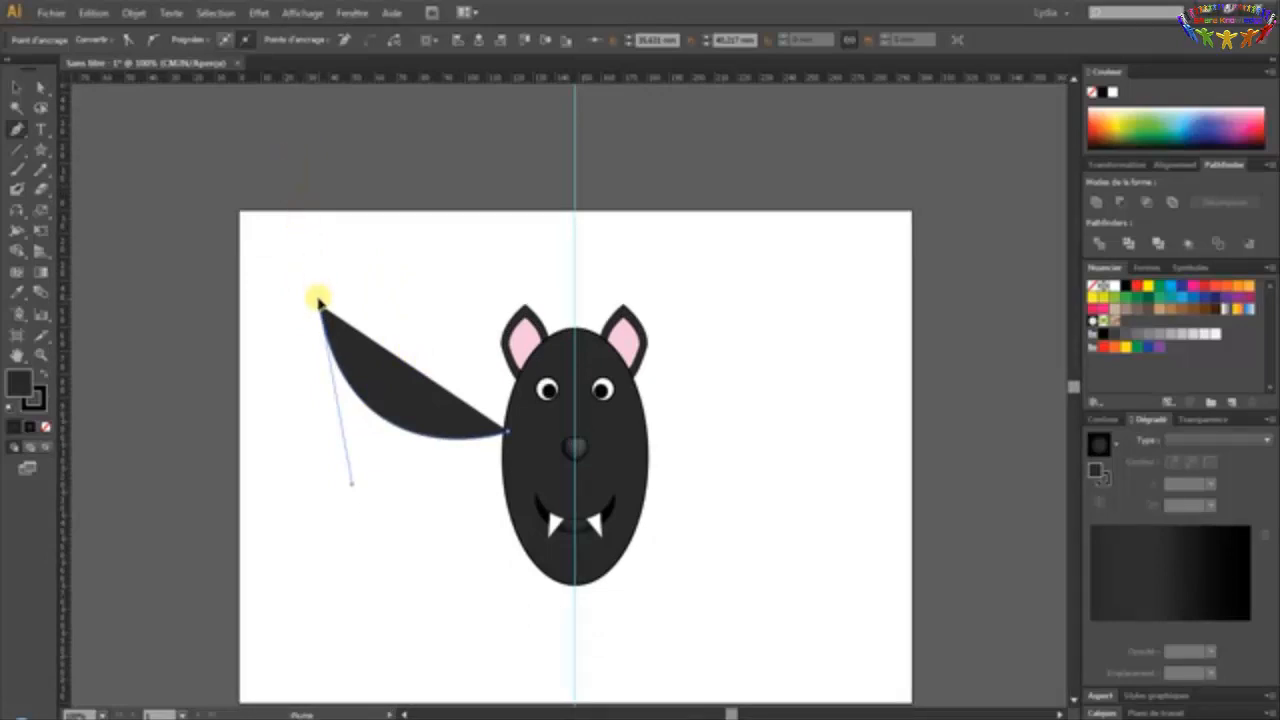
click(319, 306)
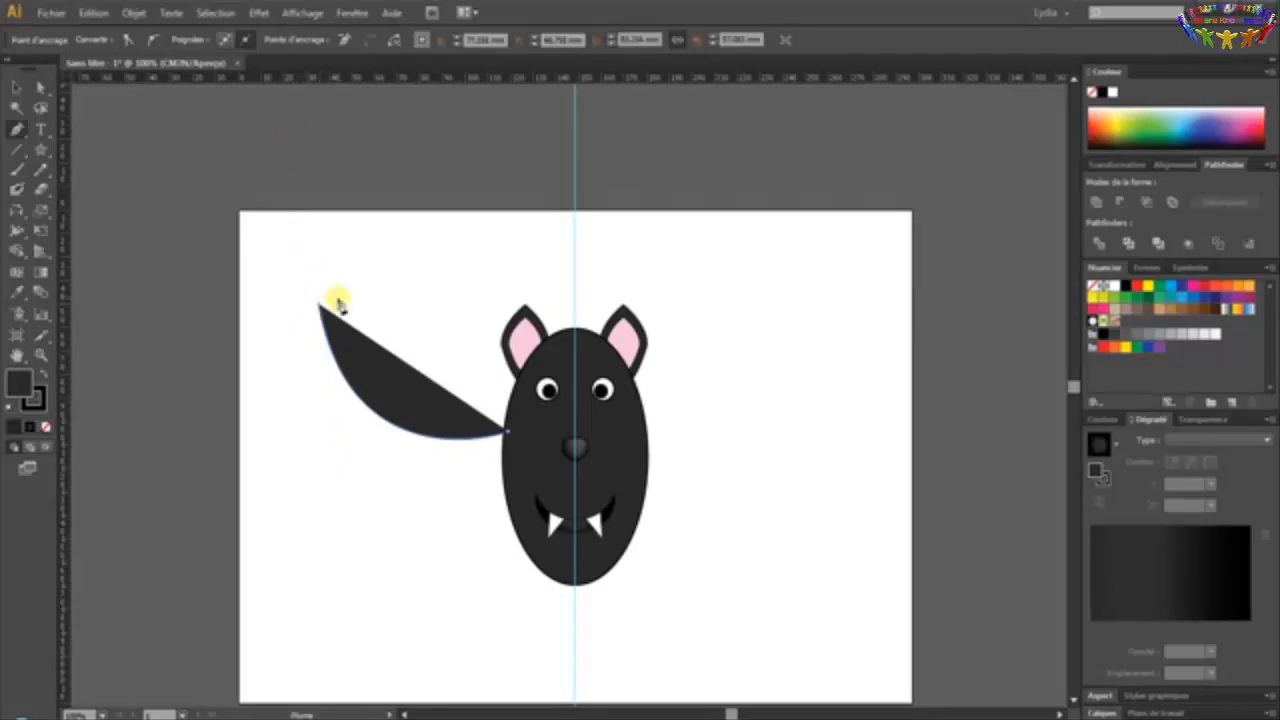
scroll(340, 290, down, 2)
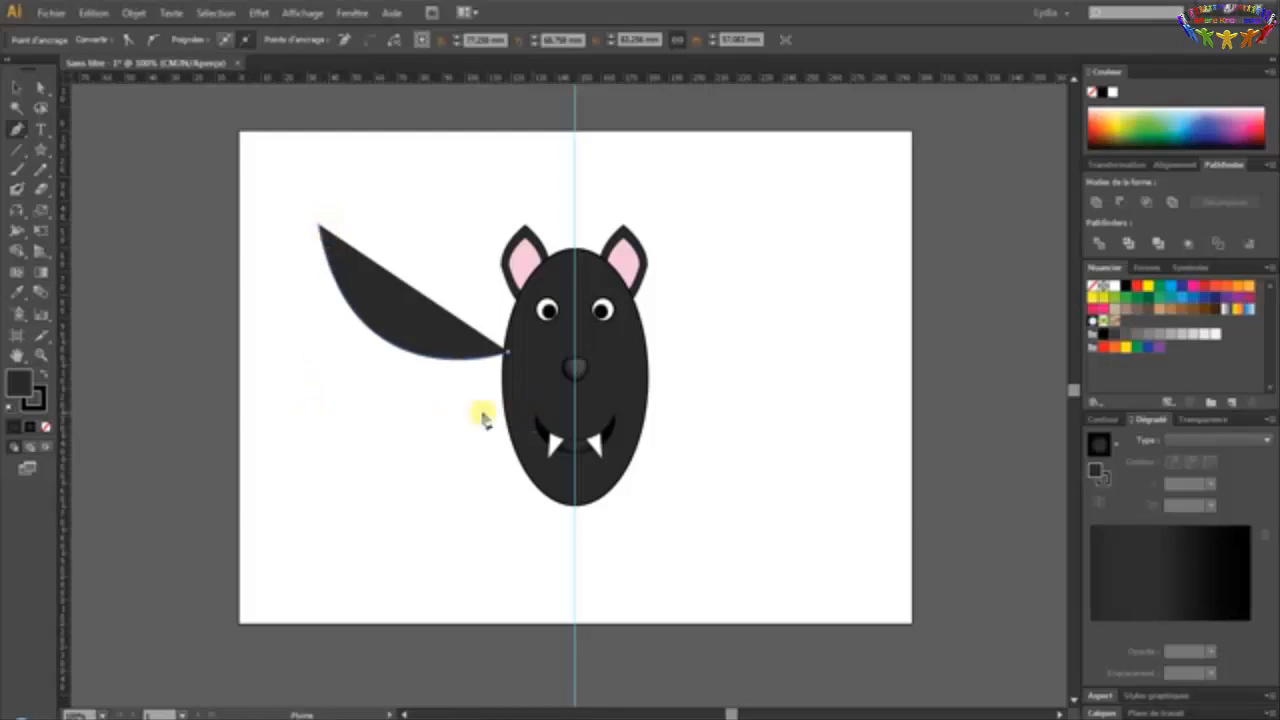
click(298, 415)
drag(298, 415, 320, 476)
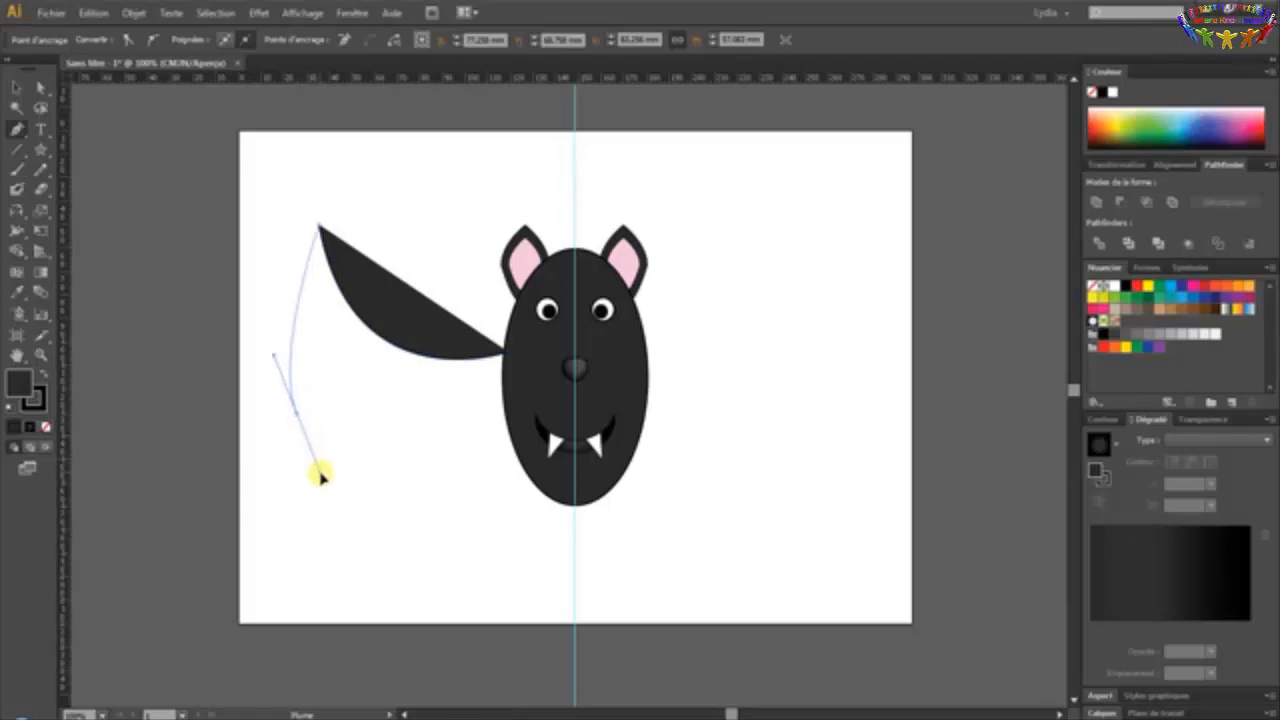
drag(320, 476, 358, 535)
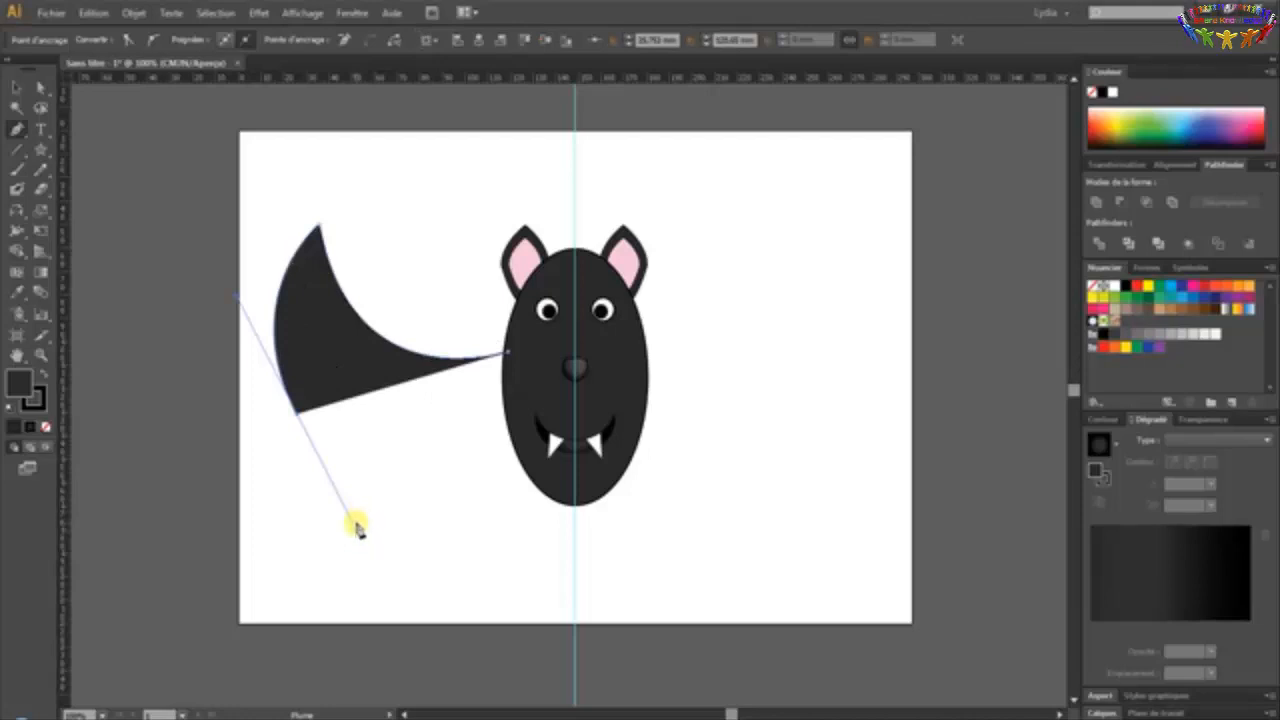
click(93, 13)
click(93, 33)
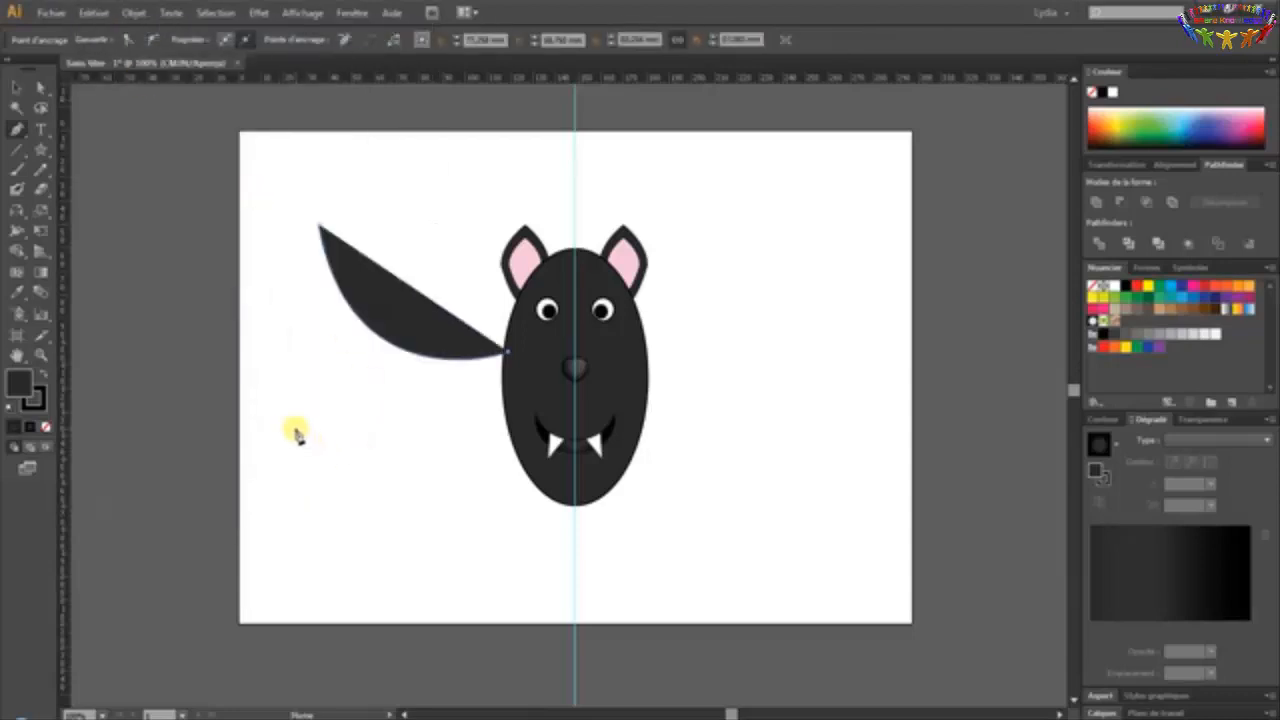
Draw the wing's outer edge as an outward-bulging curve from the tip to a lower-left corner and retract the corner's outgoing handle
drag(297, 443, 375, 559)
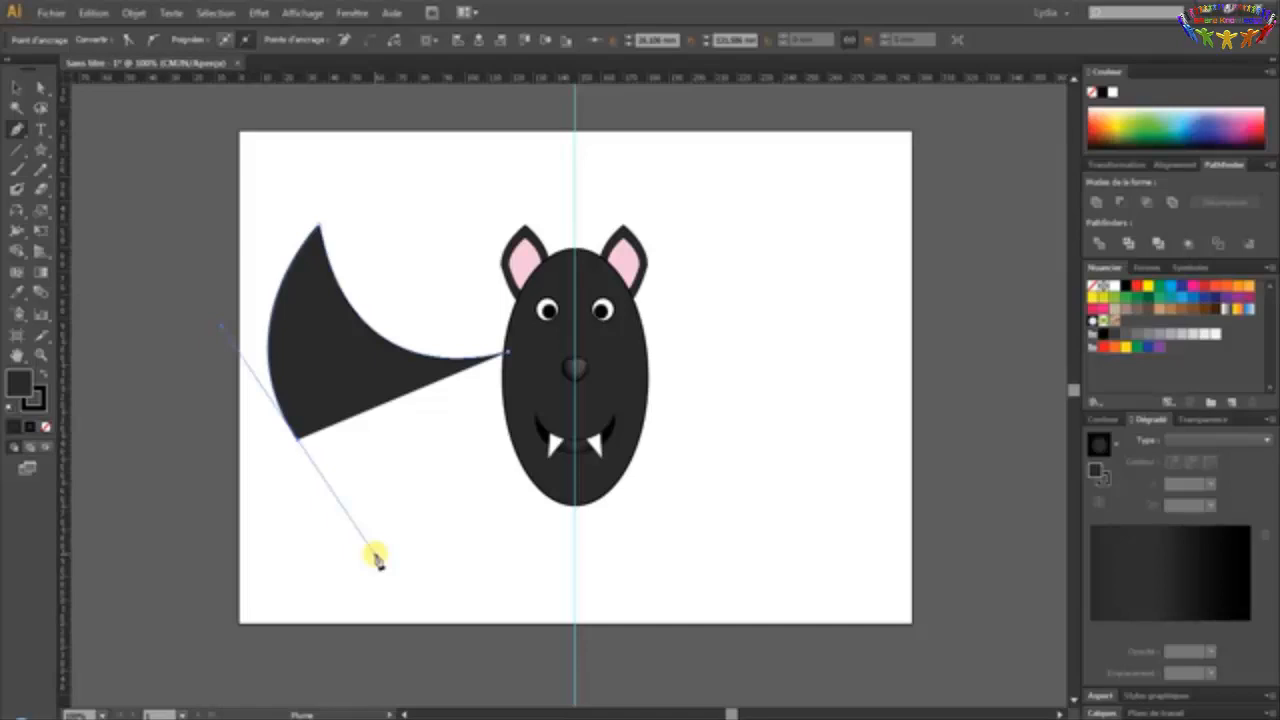
click(297, 439)
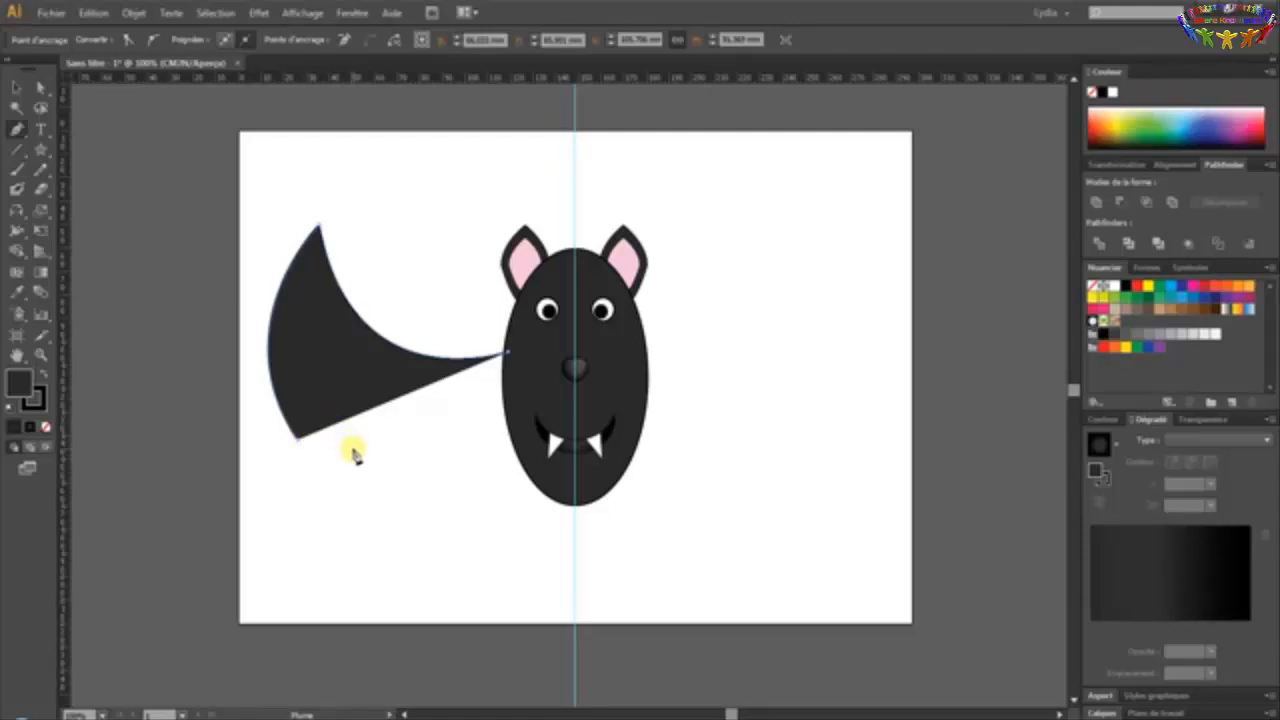
drag(368, 441, 378, 522)
mouse_move(389, 528)
mouse_down()
mouse_move(403, 540)
mouse_move(390, 537)
mouse_move(371, 466)
mouse_move(404, 488)
mouse_move(403, 508)
mouse_up()
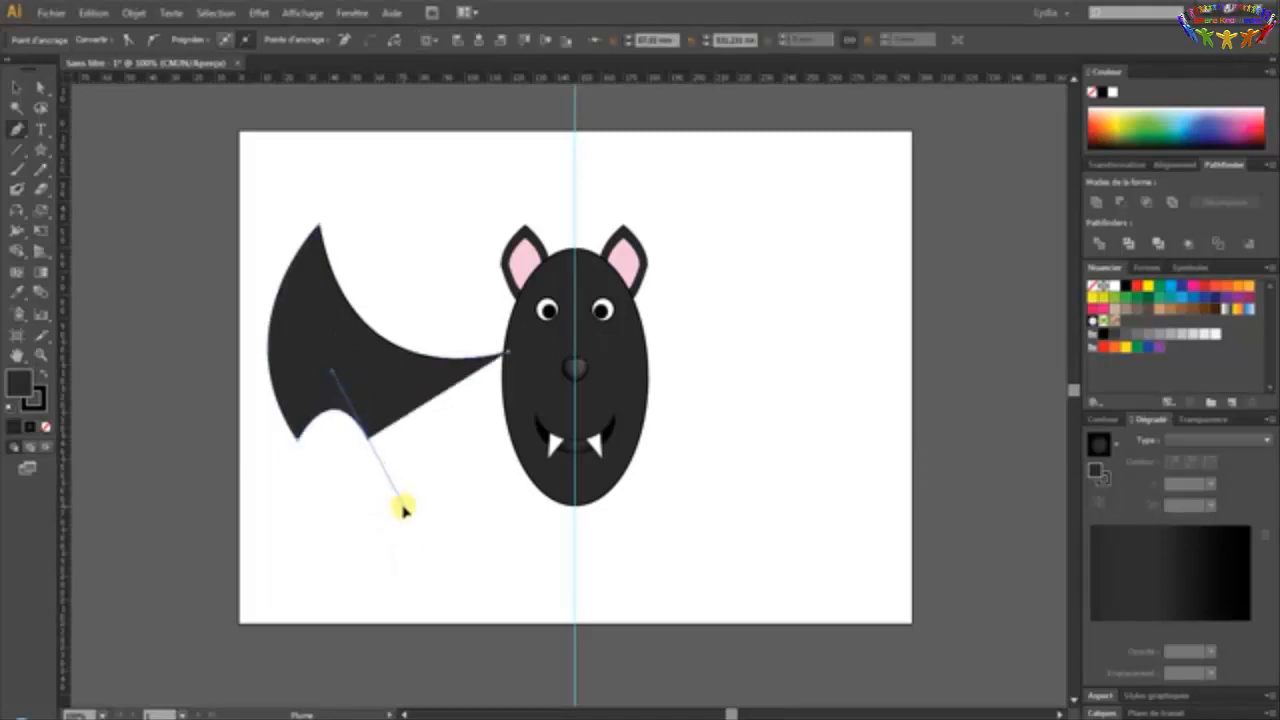
key(ctrl+z)
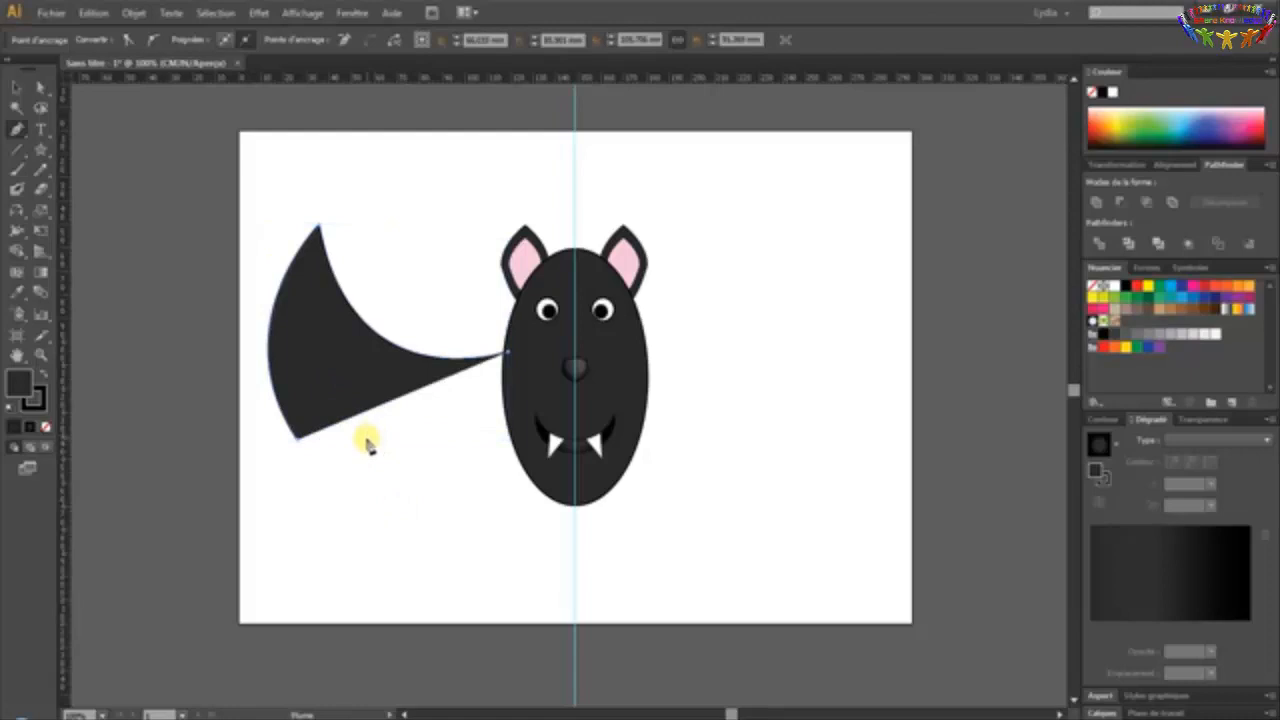
Draw three arched scallops along the wing's lower edge towards the head and close the path at its starting point
mouse_move(367, 444)
mouse_down()
mouse_move(386, 514)
mouse_move(409, 523)
mouse_move(366, 439)
mouse_up()
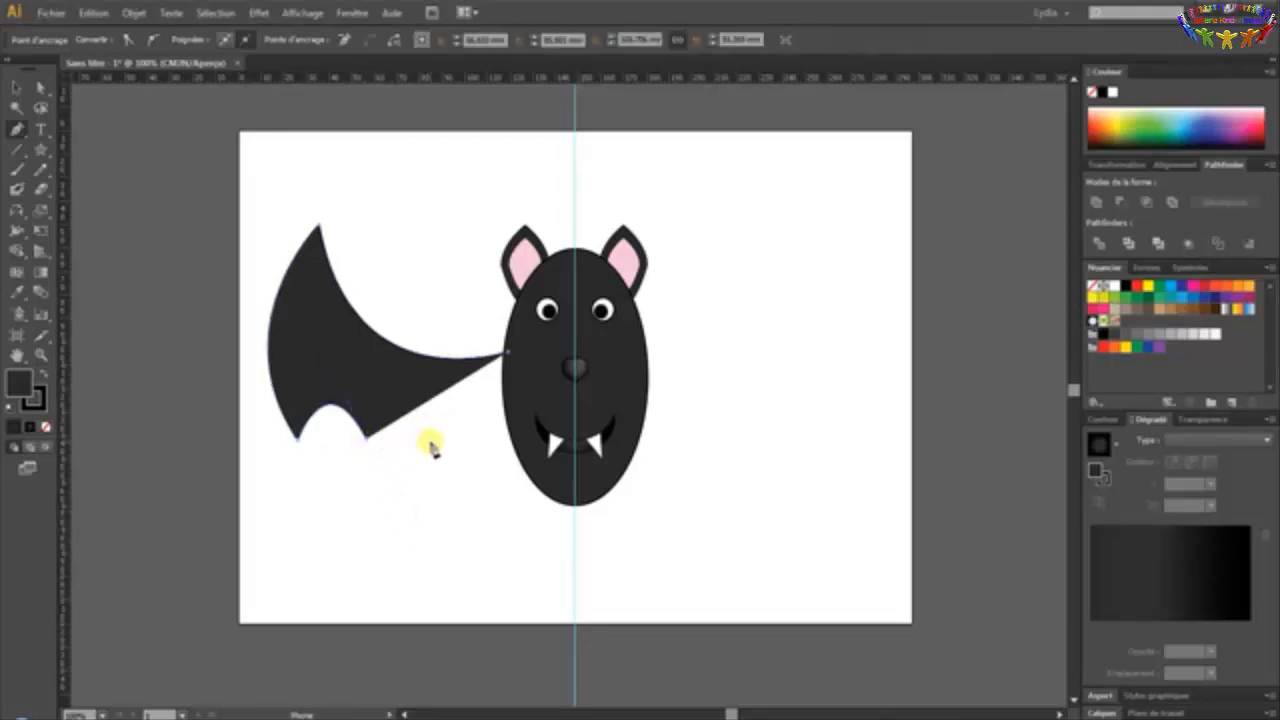
drag(431, 442, 465, 526)
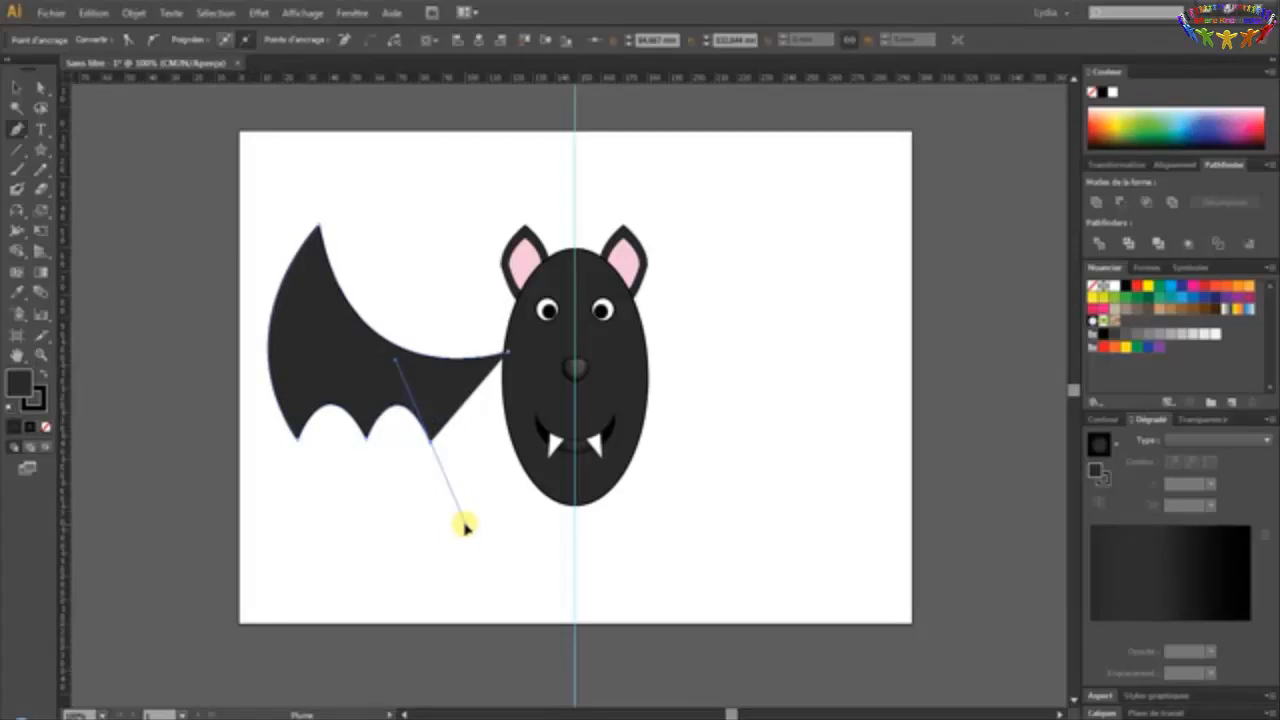
click(430, 442)
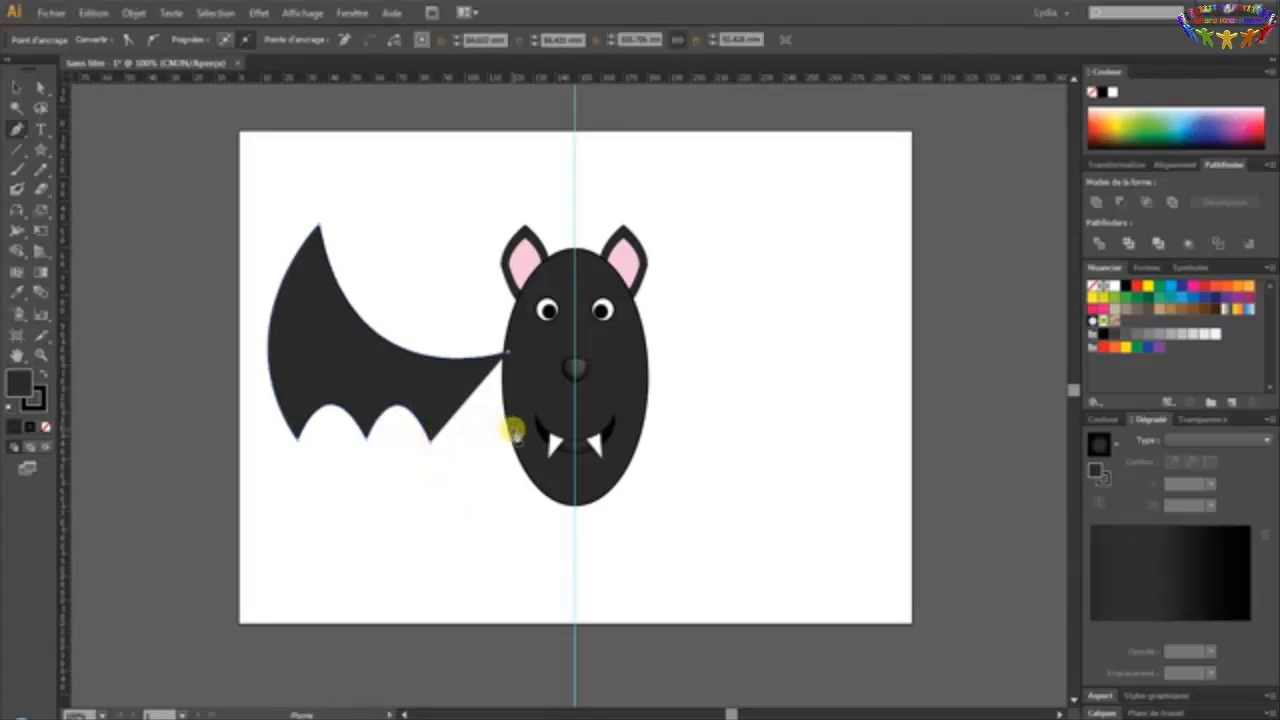
drag(513, 435, 548, 487)
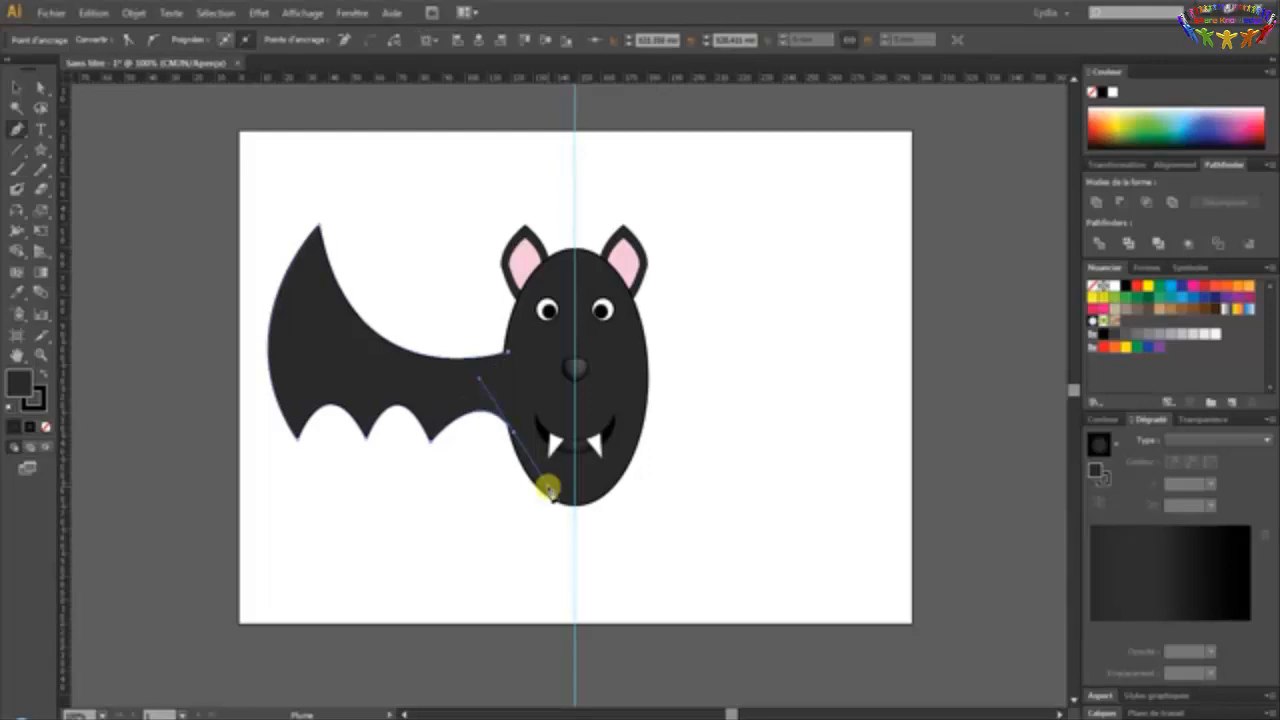
drag(548, 488, 513, 433)
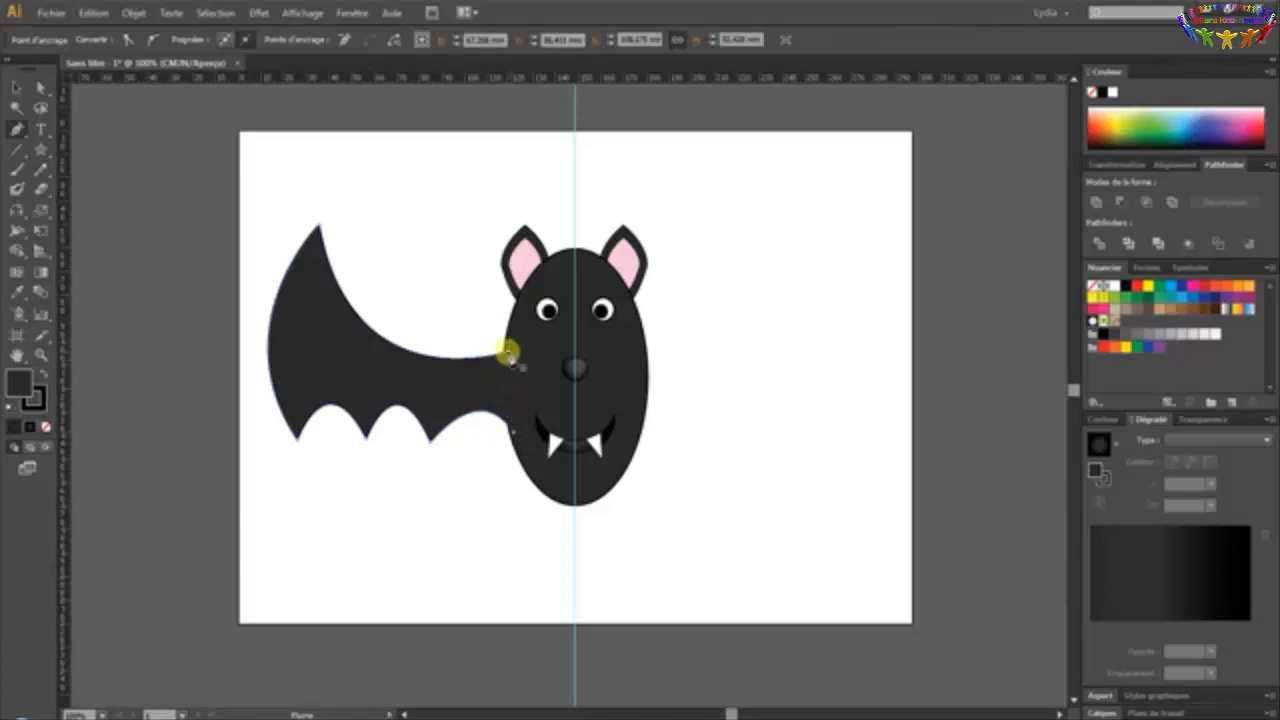
click(508, 355)
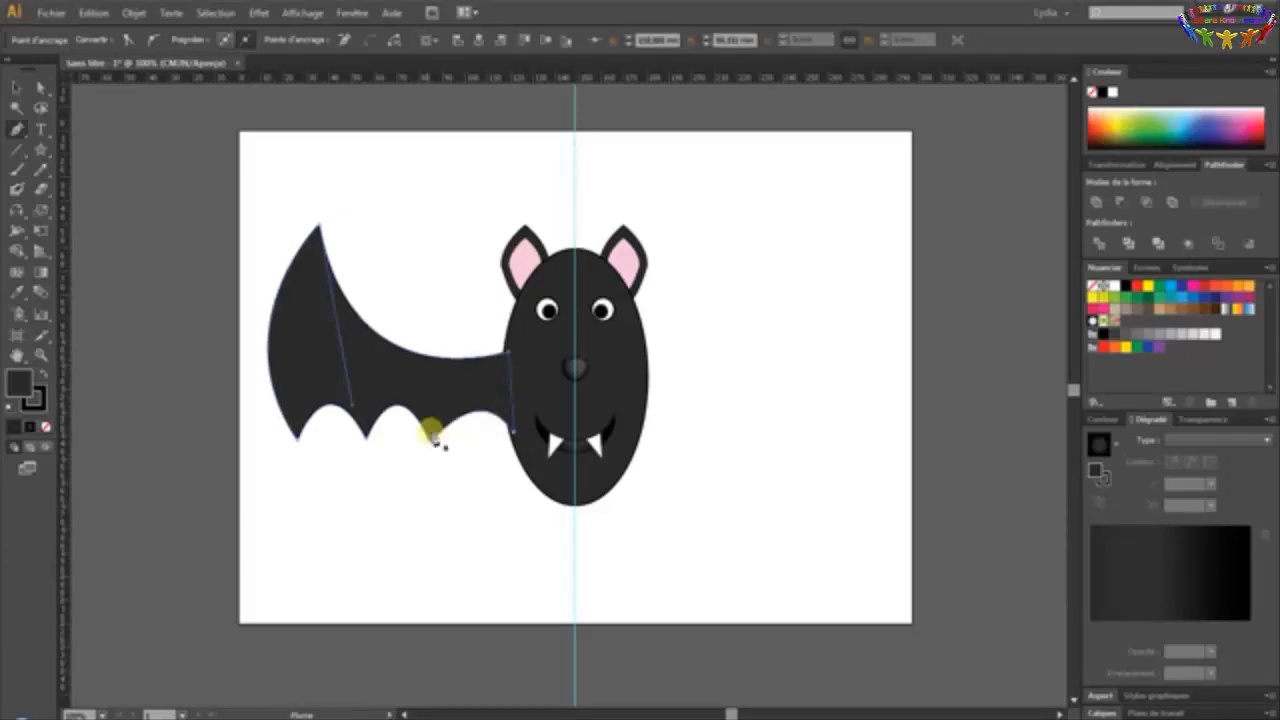
Shift the two middle points of the wing's lower edge slightly right to even out the scallops, then deselect the wing
click(41, 87)
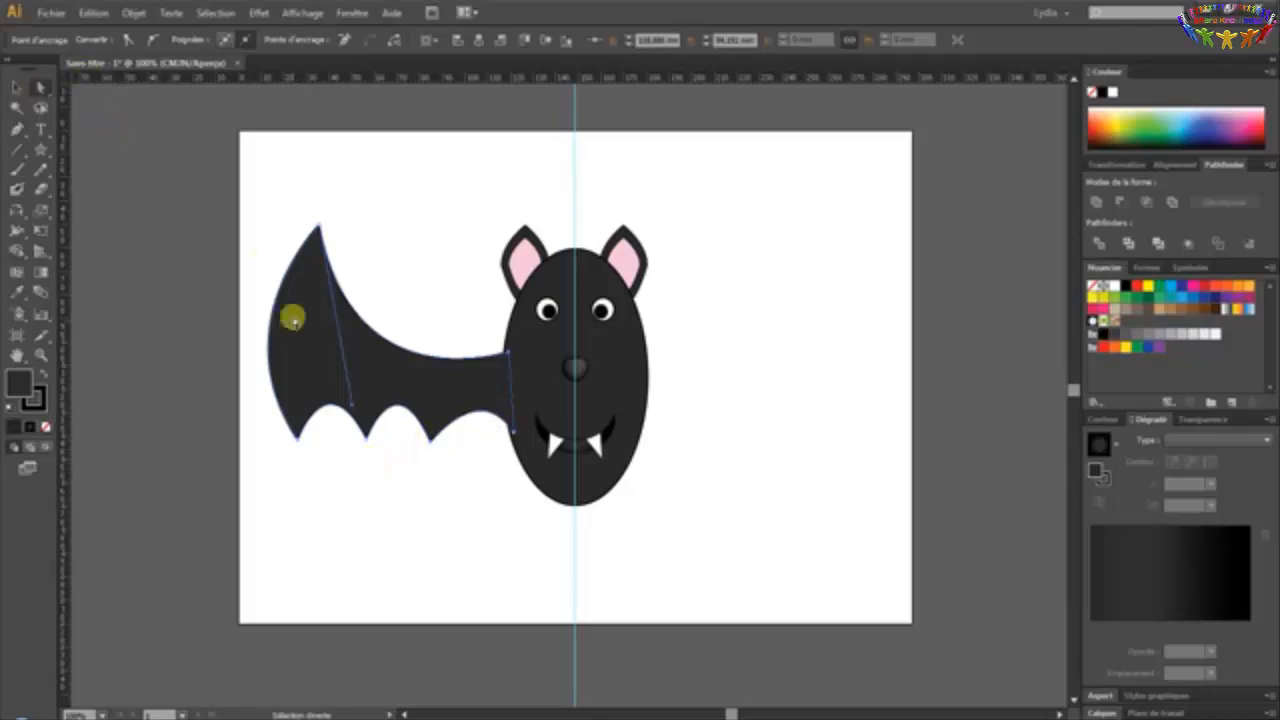
click(371, 438)
drag(371, 438, 395, 371)
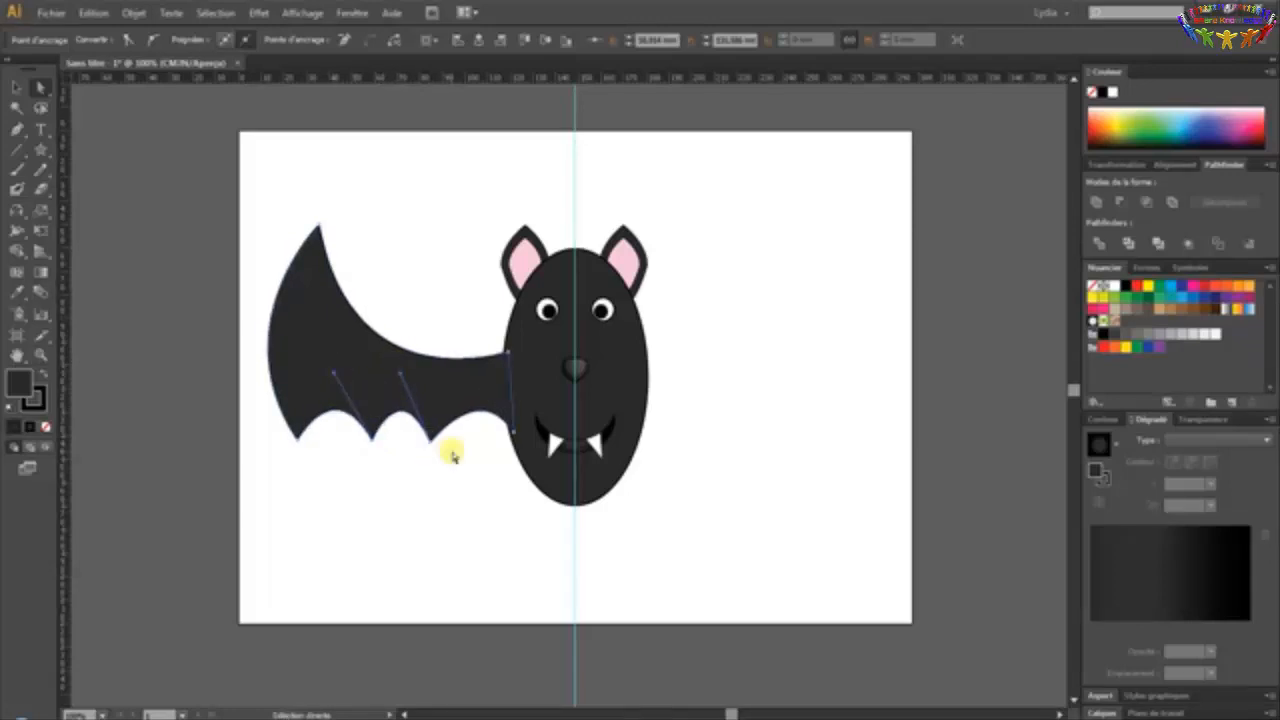
drag(429, 440, 438, 442)
click(484, 507)
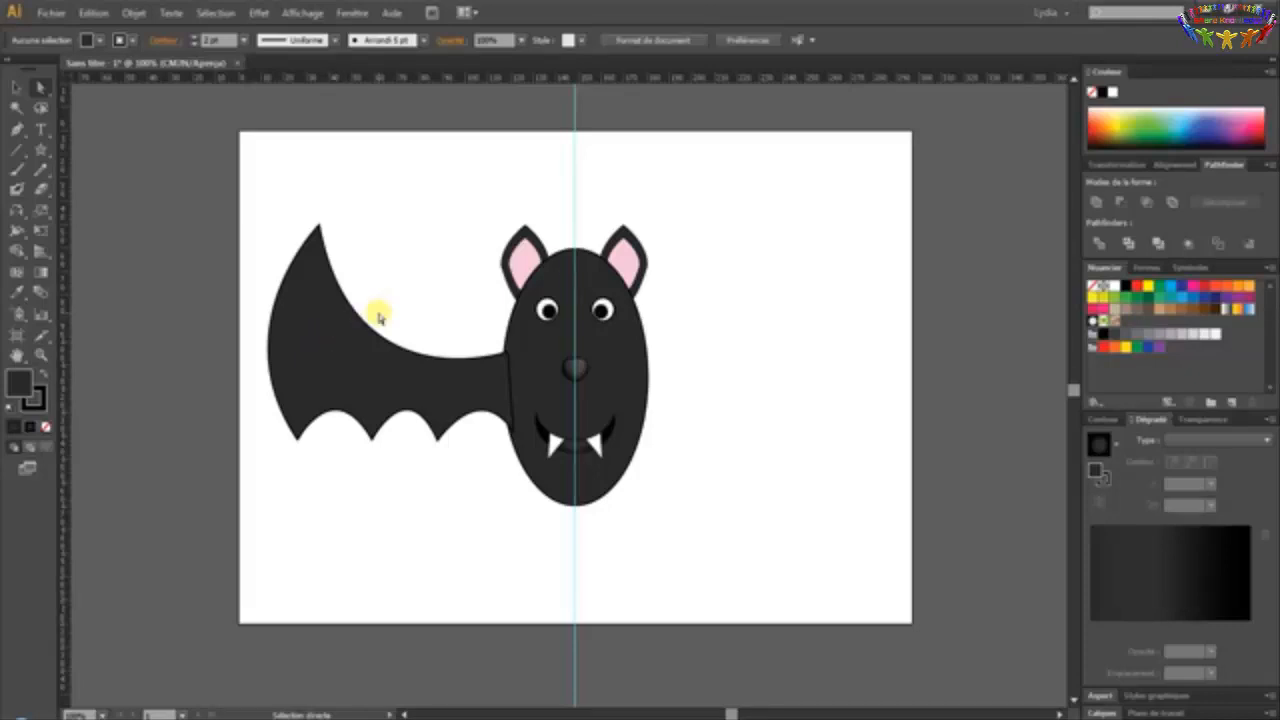
Draw a curved rib line inside the wing from just below the tip to just above the lower-left point, parallel to the outer edge
click(41, 354)
drag(148, 190, 594, 486)
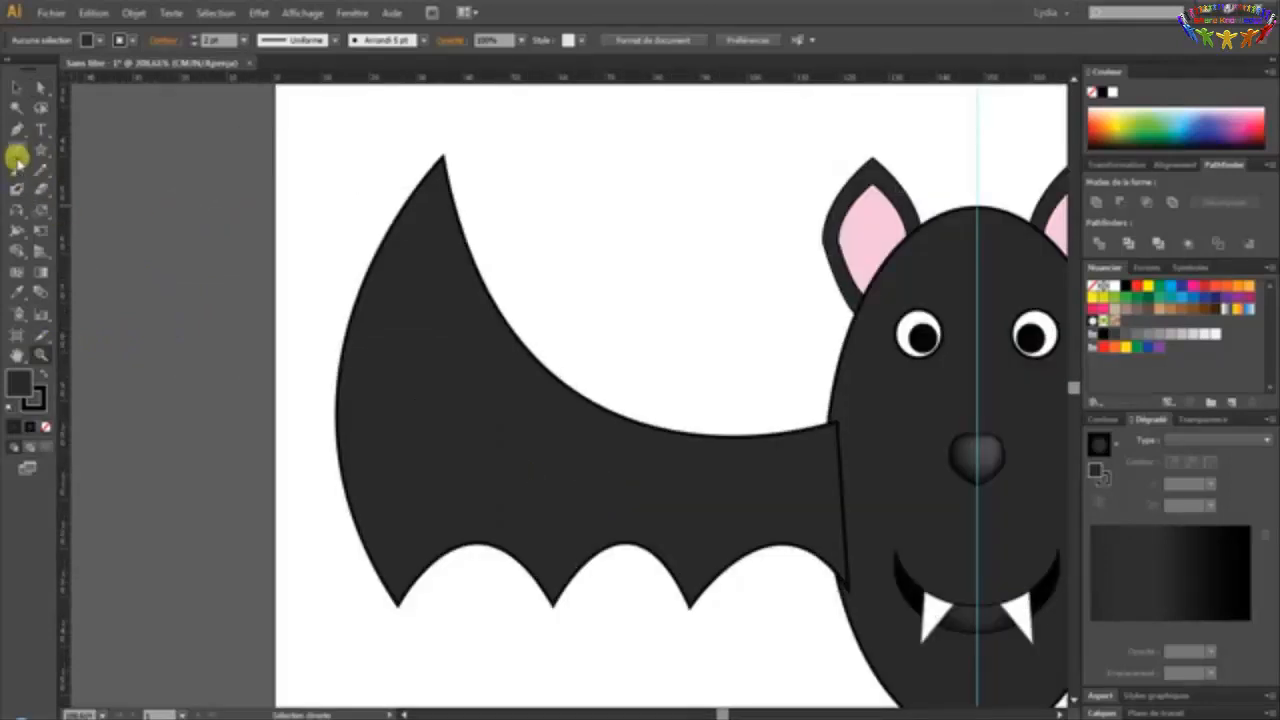
click(17, 129)
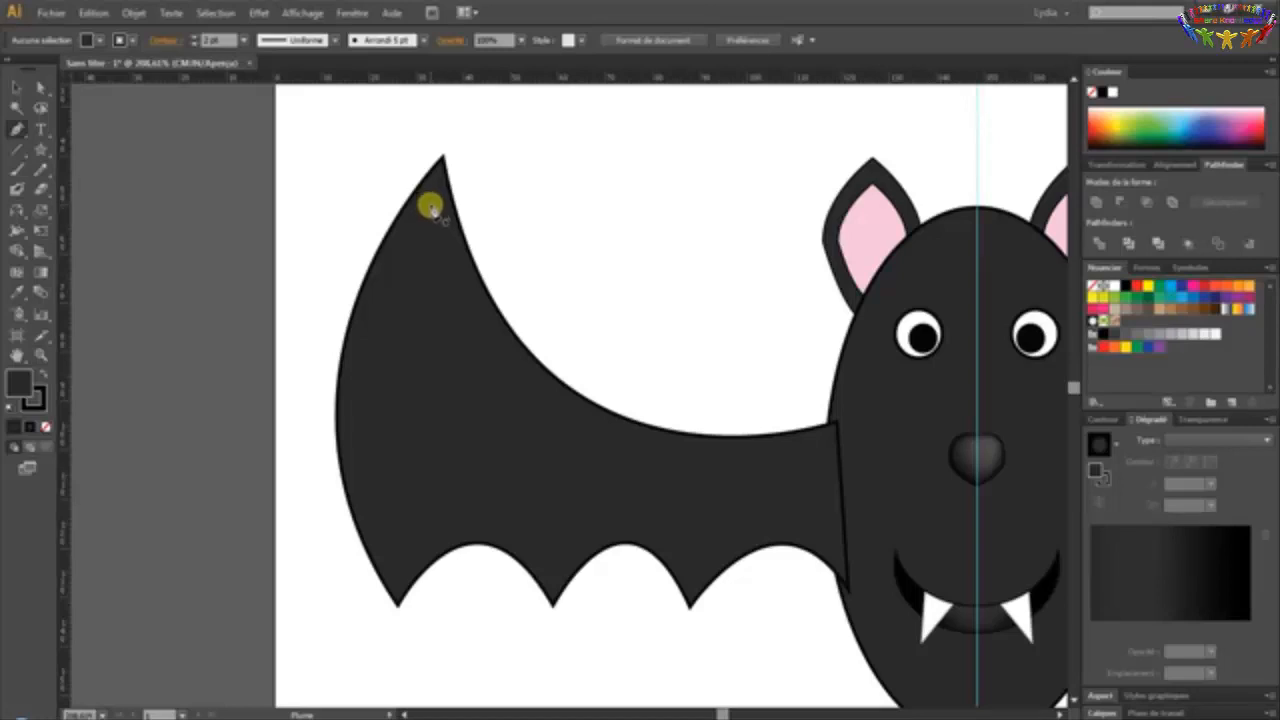
click(433, 196)
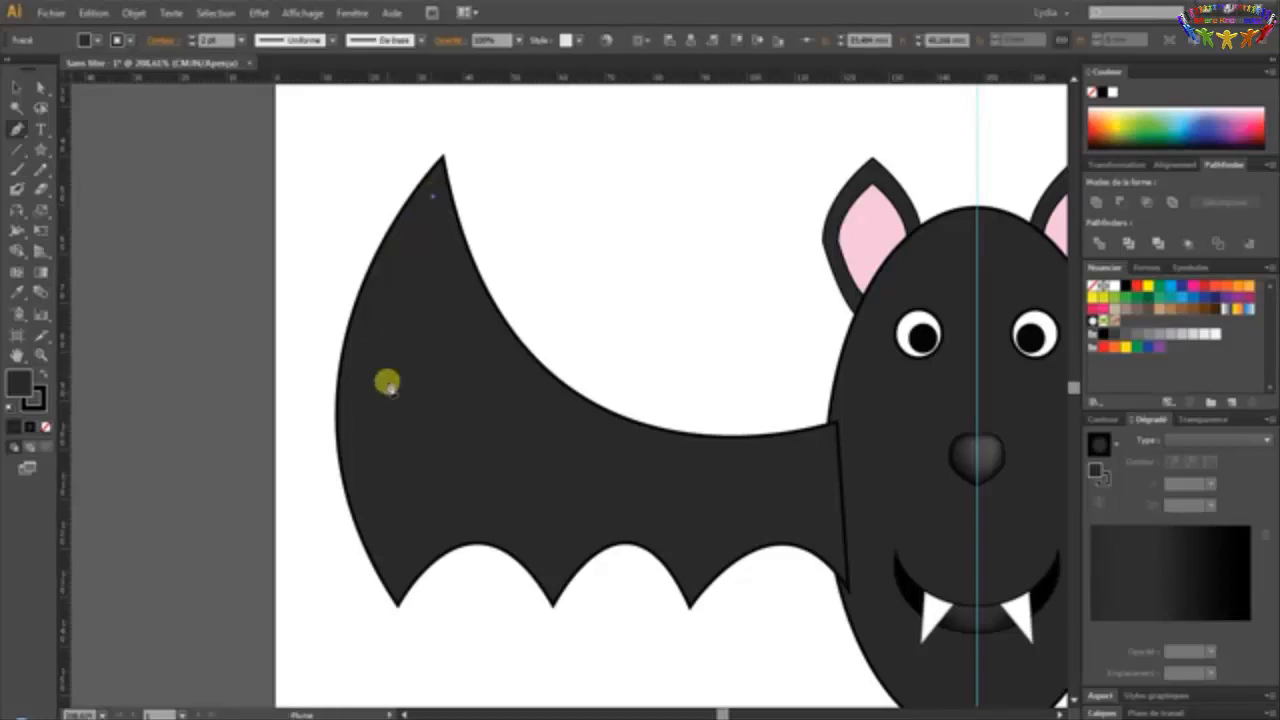
drag(397, 551, 490, 638)
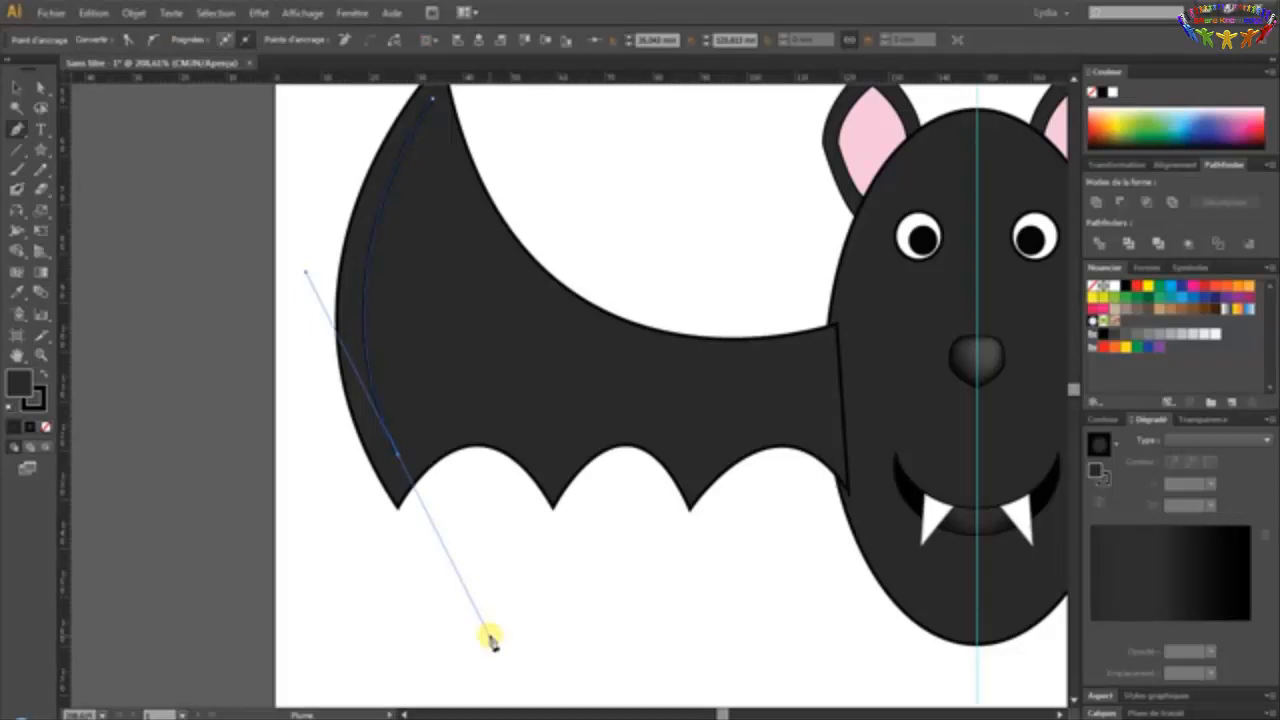
ctrl+click(556, 582)
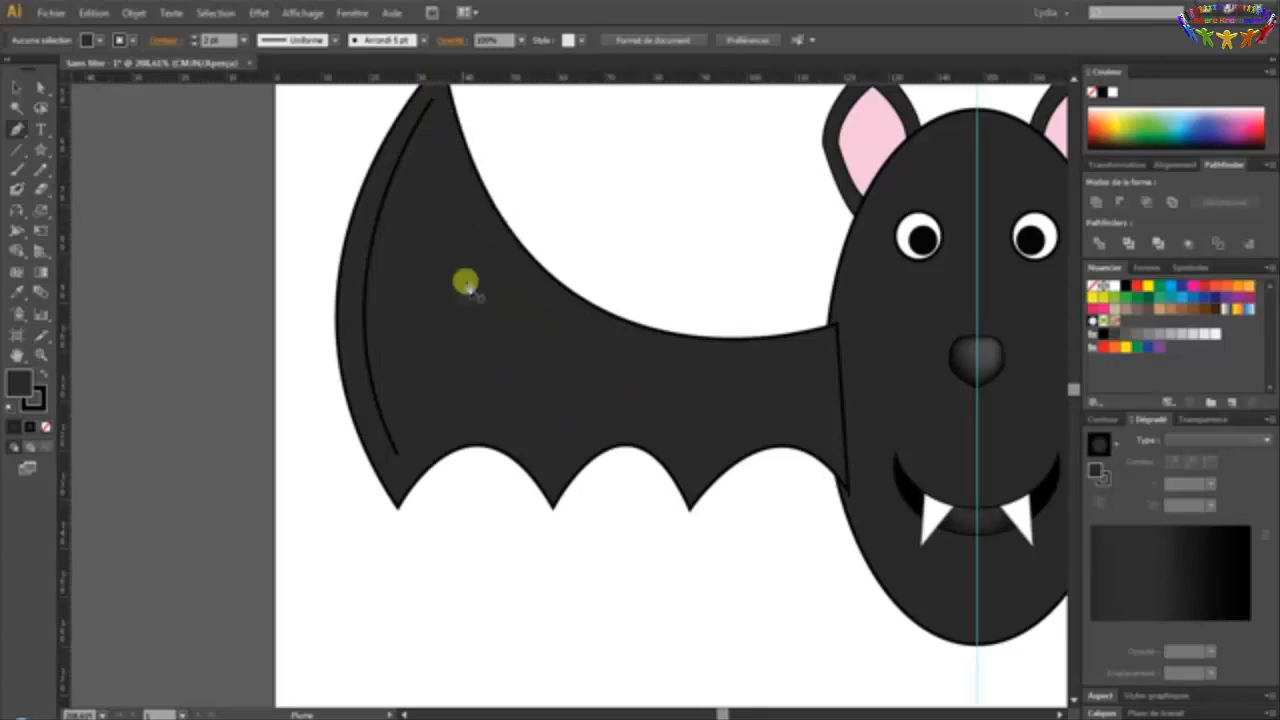
Draw a second curved rib line from the wing tip down to just above the first scallop and end the path
click(436, 102)
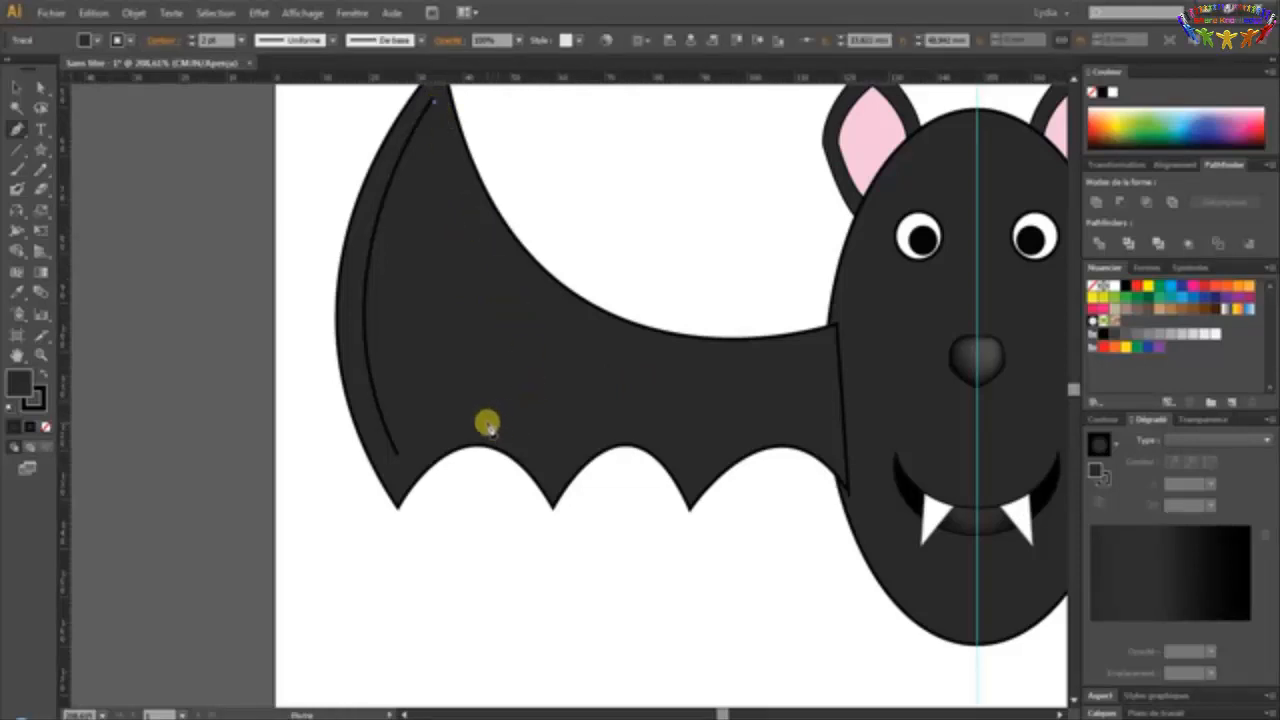
mouse_move(472, 420)
mouse_down()
mouse_move(531, 469)
mouse_move(534, 514)
mouse_move(558, 557)
mouse_up()
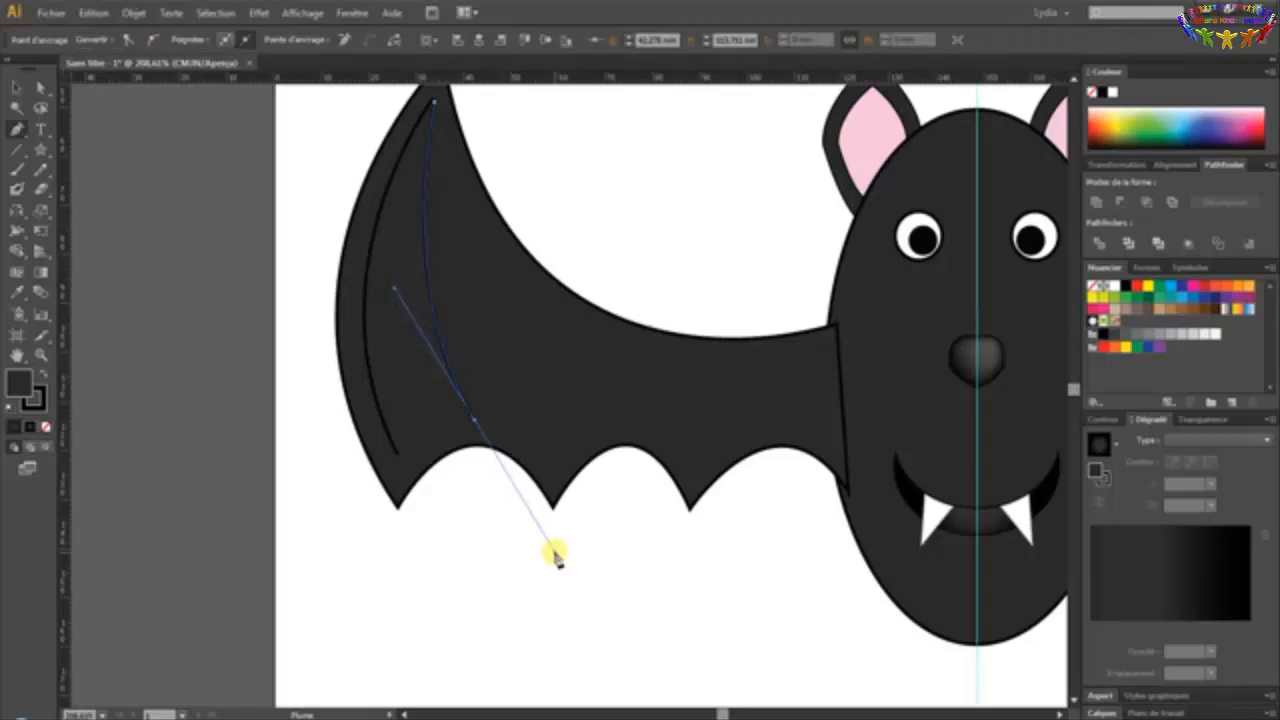
ctrl+click(604, 584)
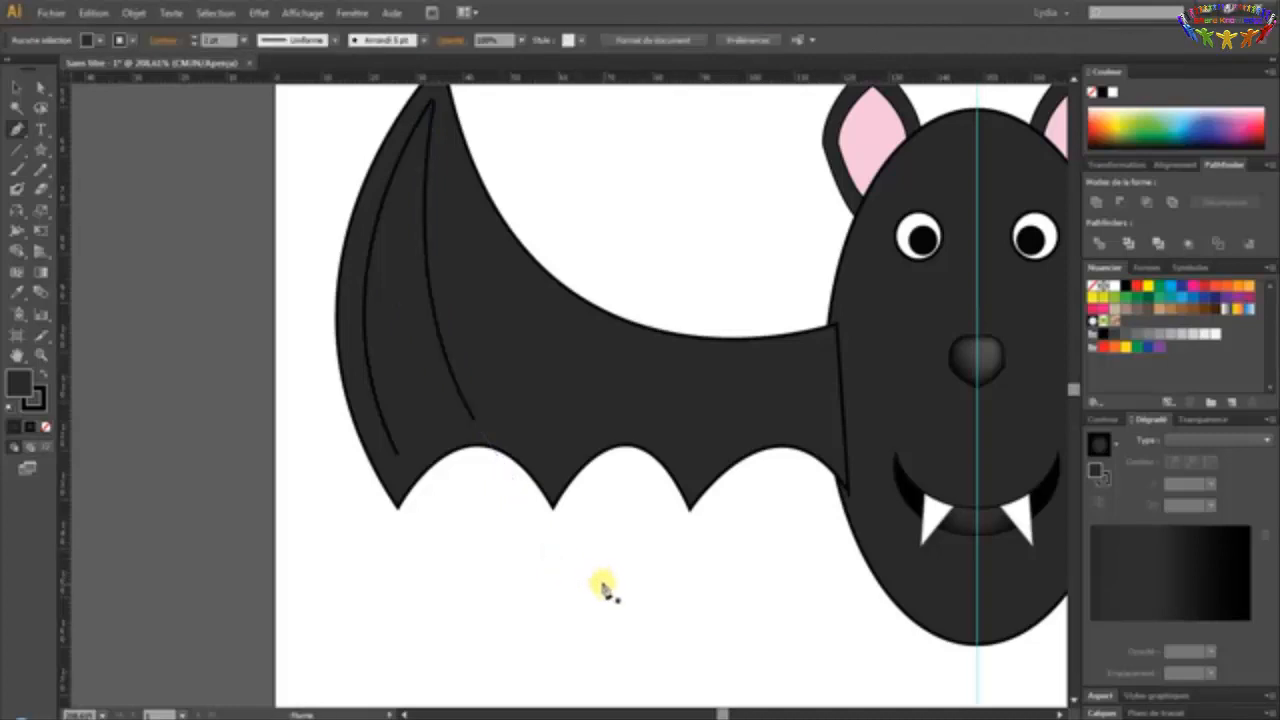
Draw a third curved rib line from the wing tip down to just above the second scallop and end the path
click(437, 100)
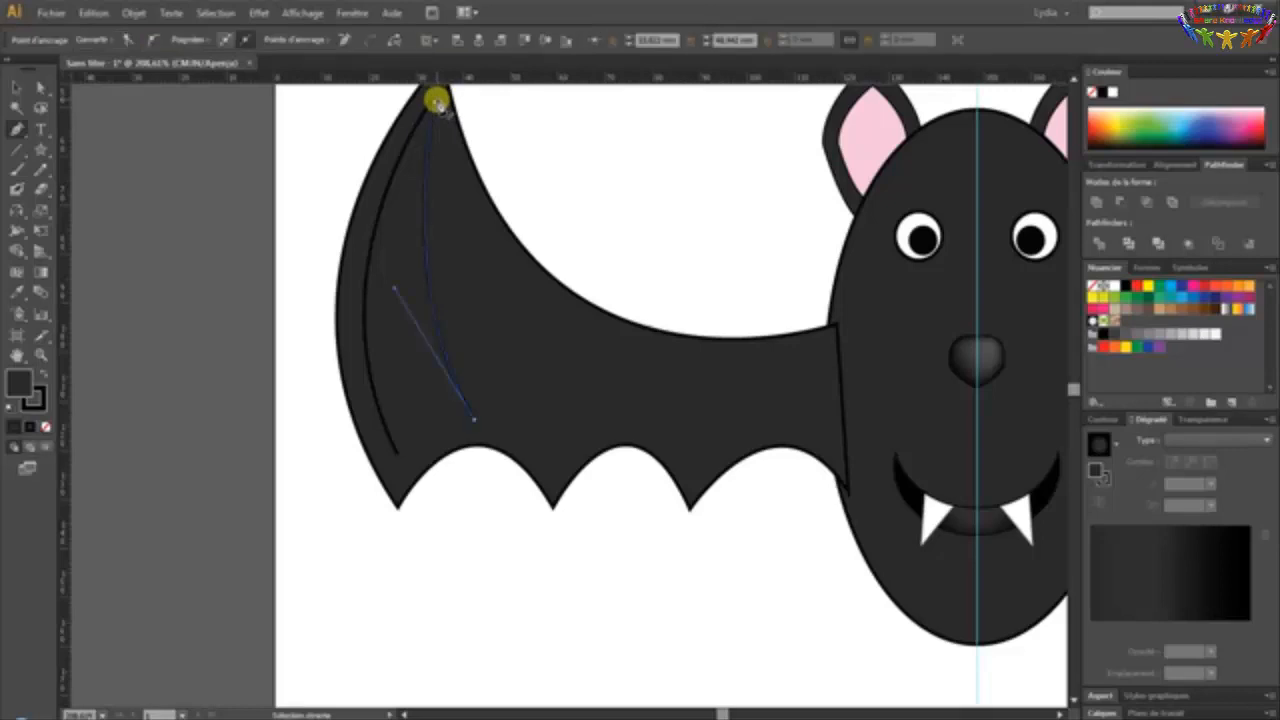
ctrl+click(524, 177)
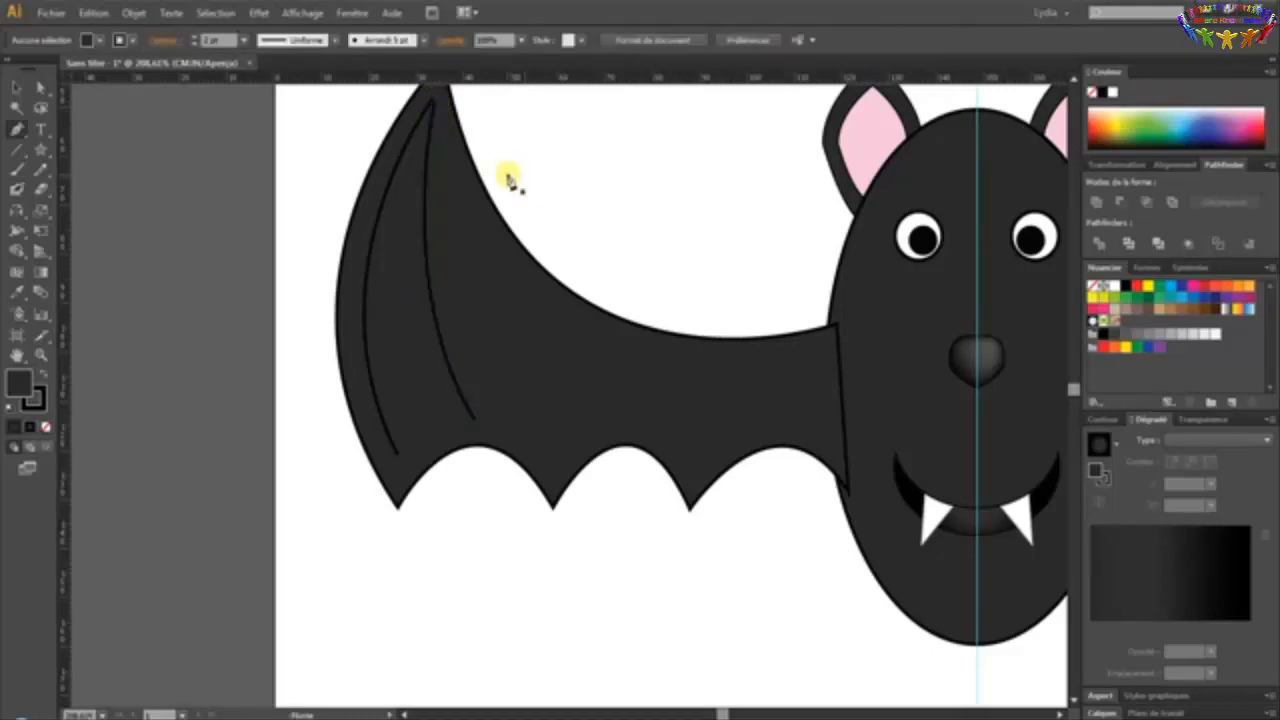
click(437, 100)
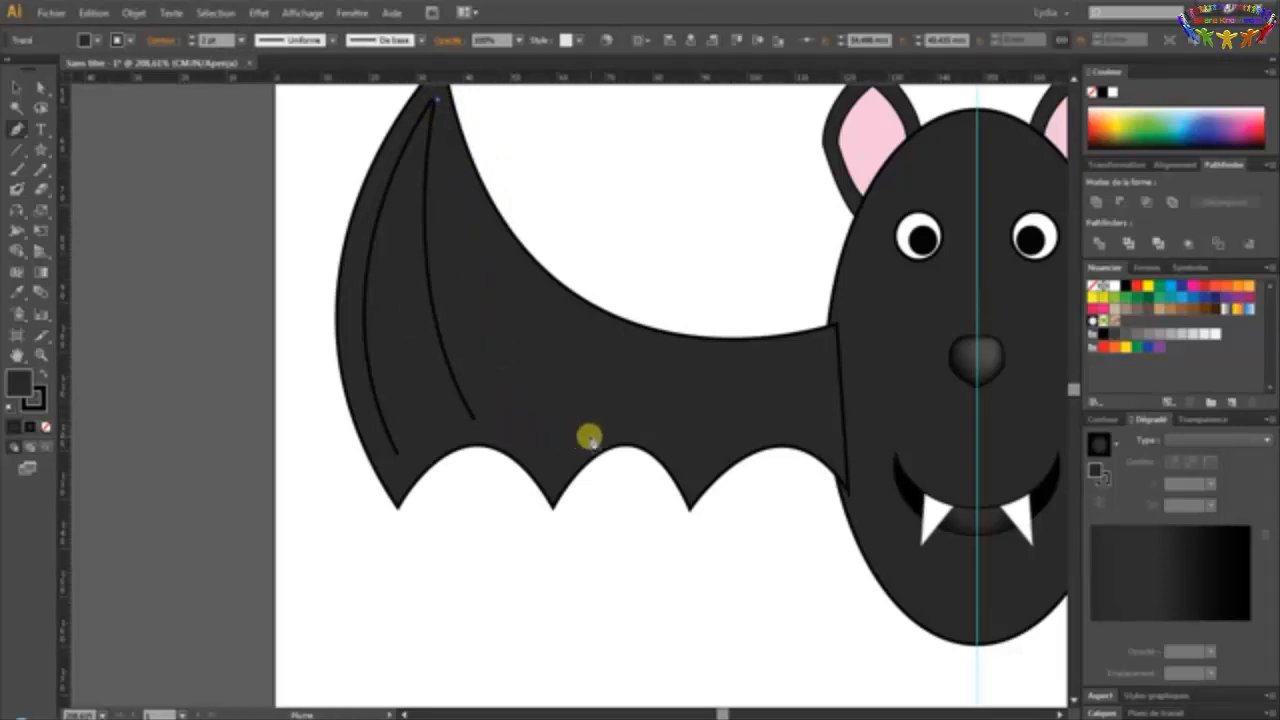
drag(597, 432, 750, 510)
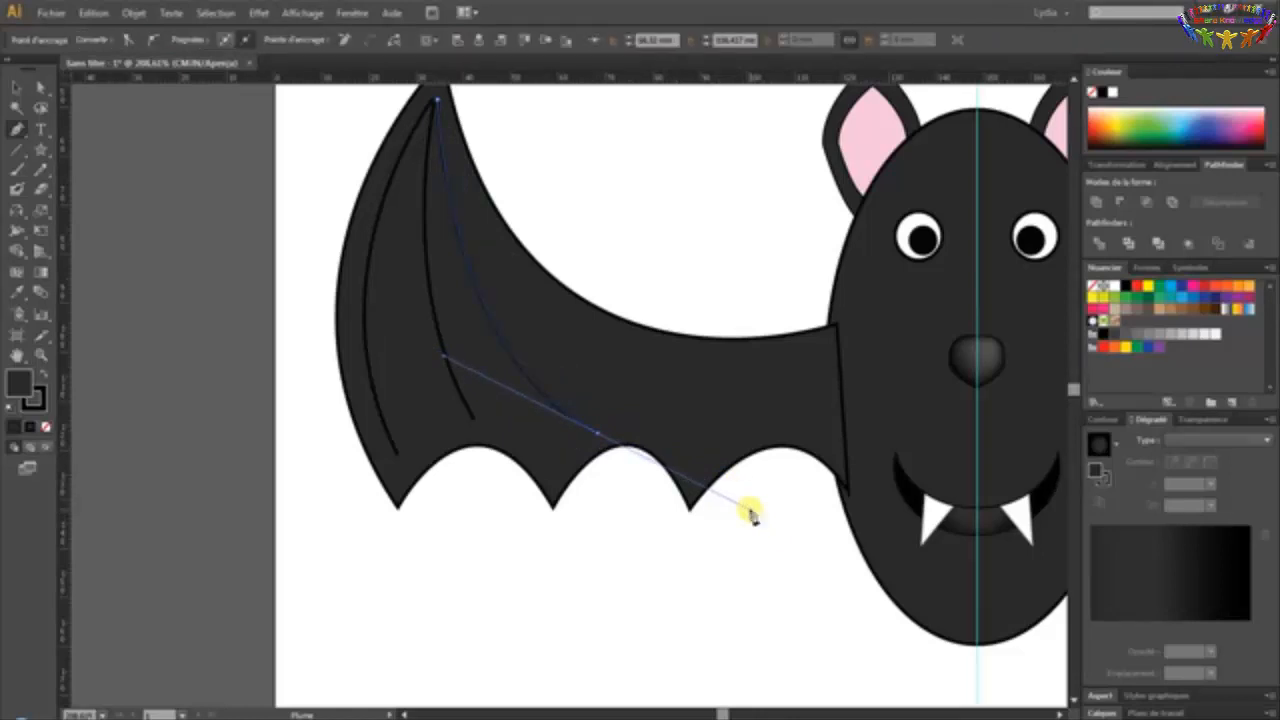
drag(750, 511, 597, 434)
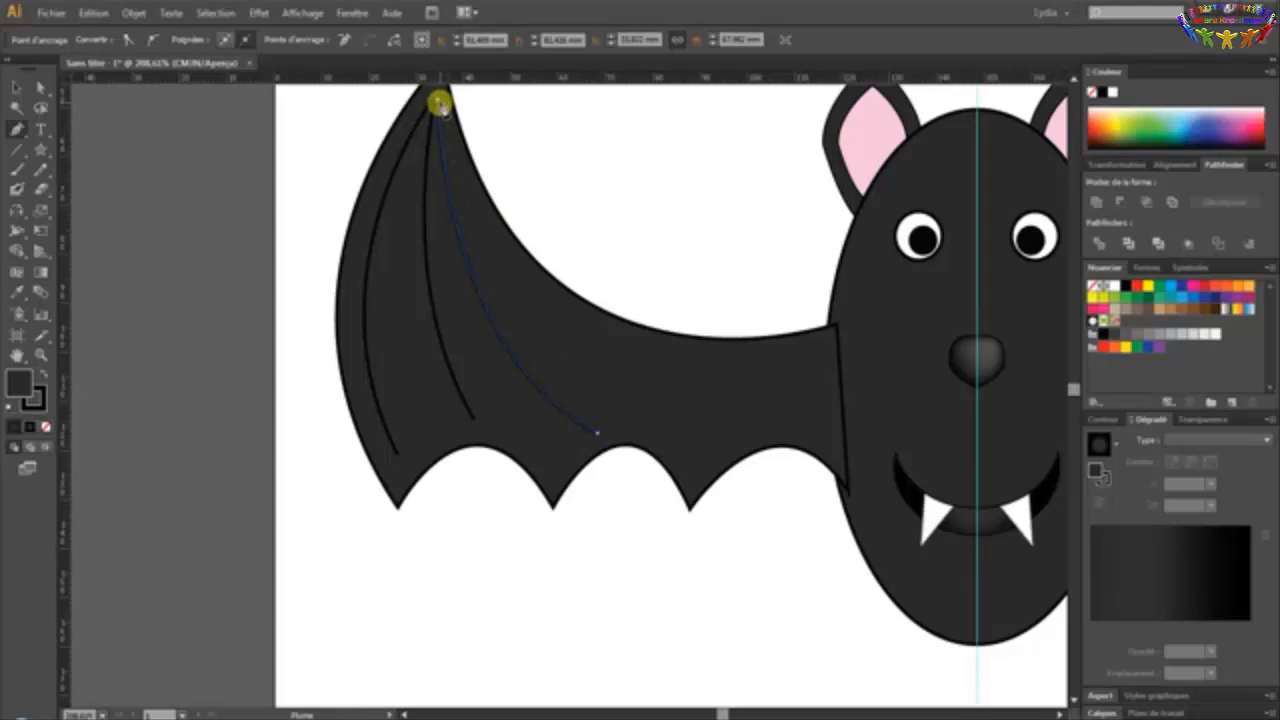
ctrl+click(560, 114)
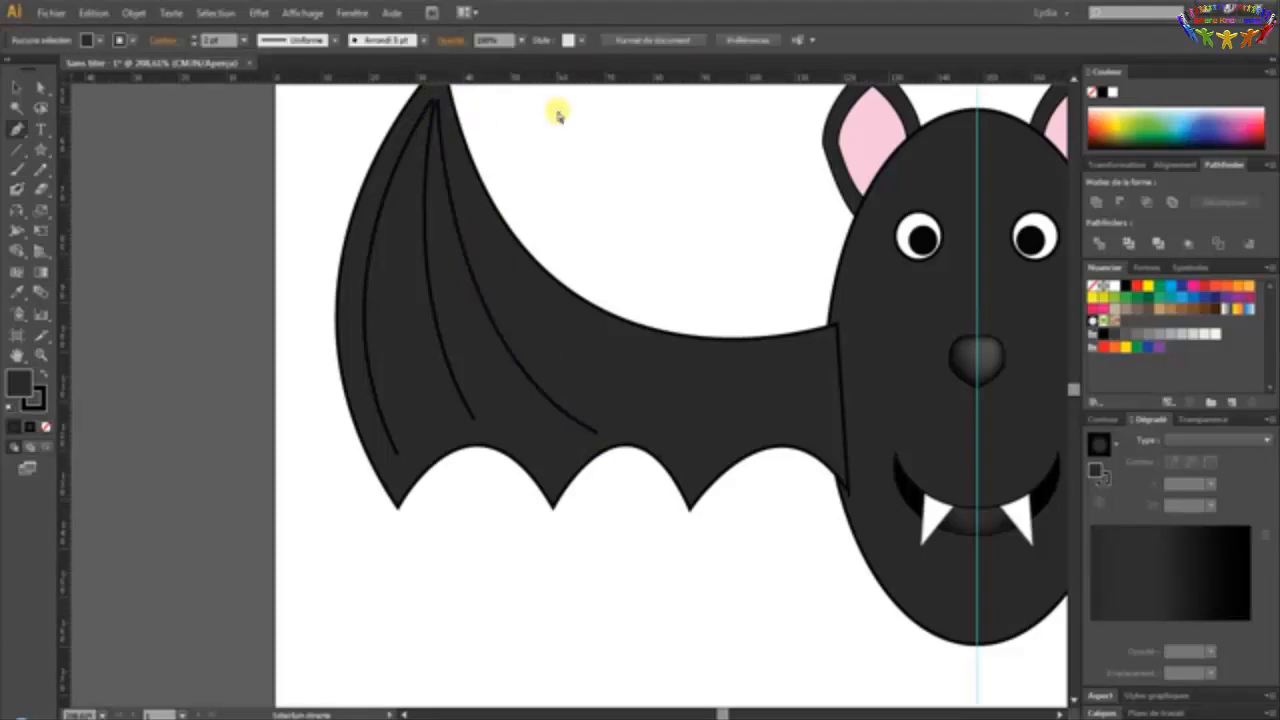
Draw a fourth curved rib line without fill from the wing tip along the upper edge to the head, and end the path
ctrl+click(442, 103)
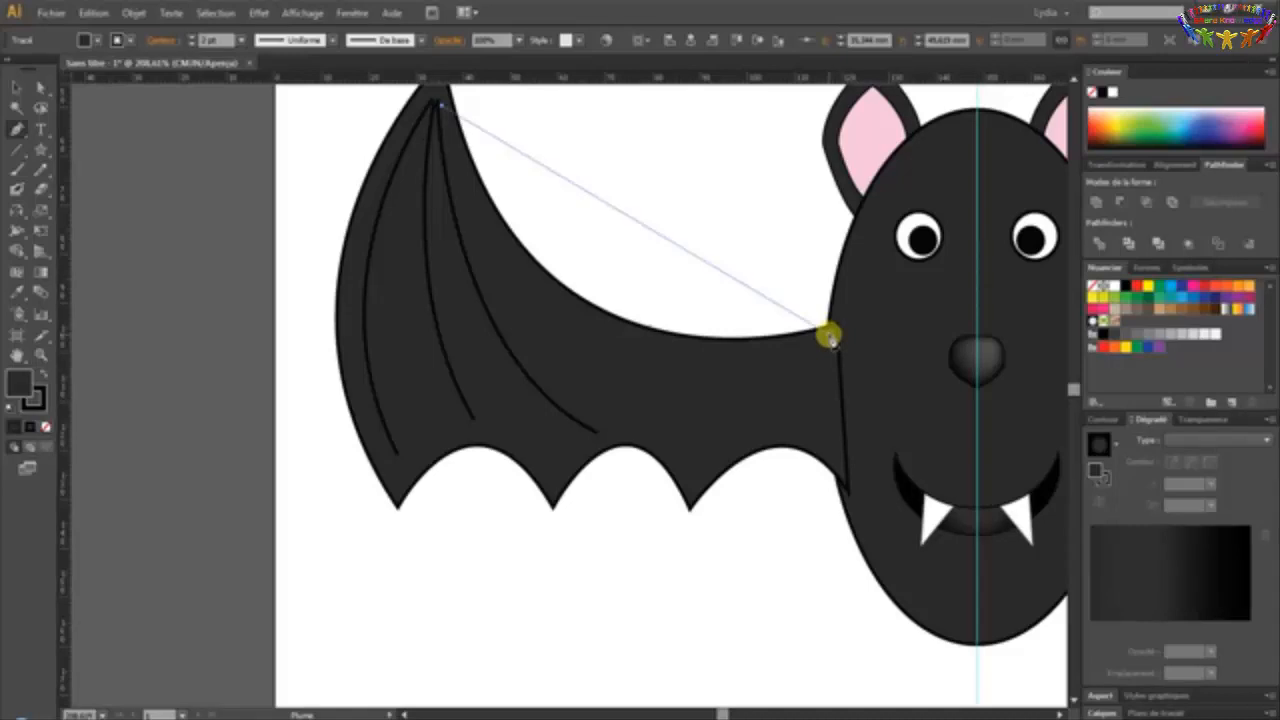
drag(829, 335, 656, 339)
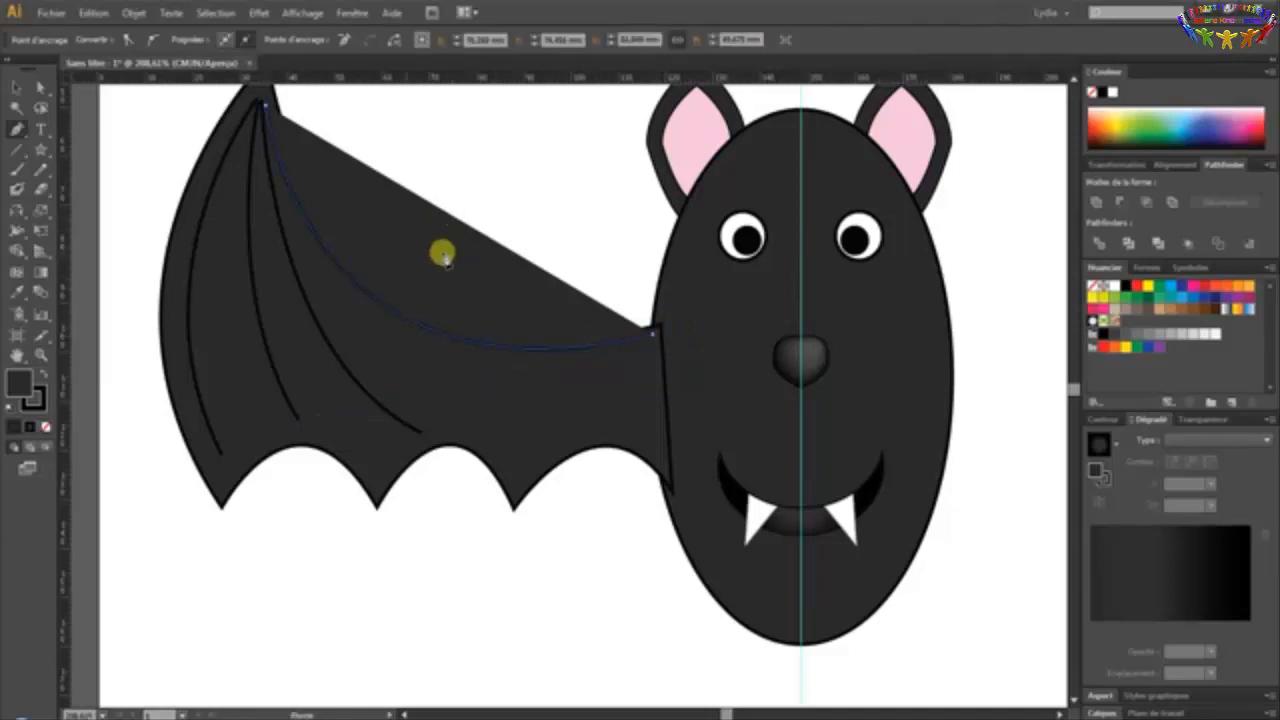
click(44, 428)
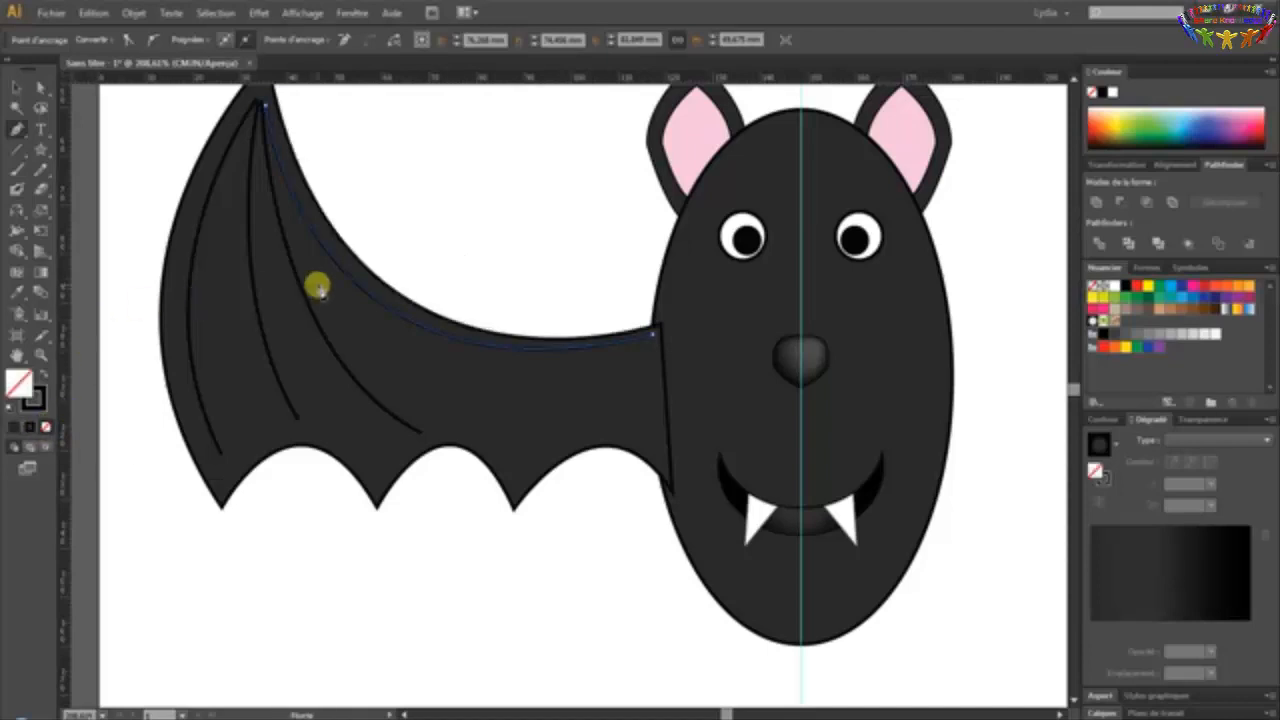
ctrl+click(494, 229)
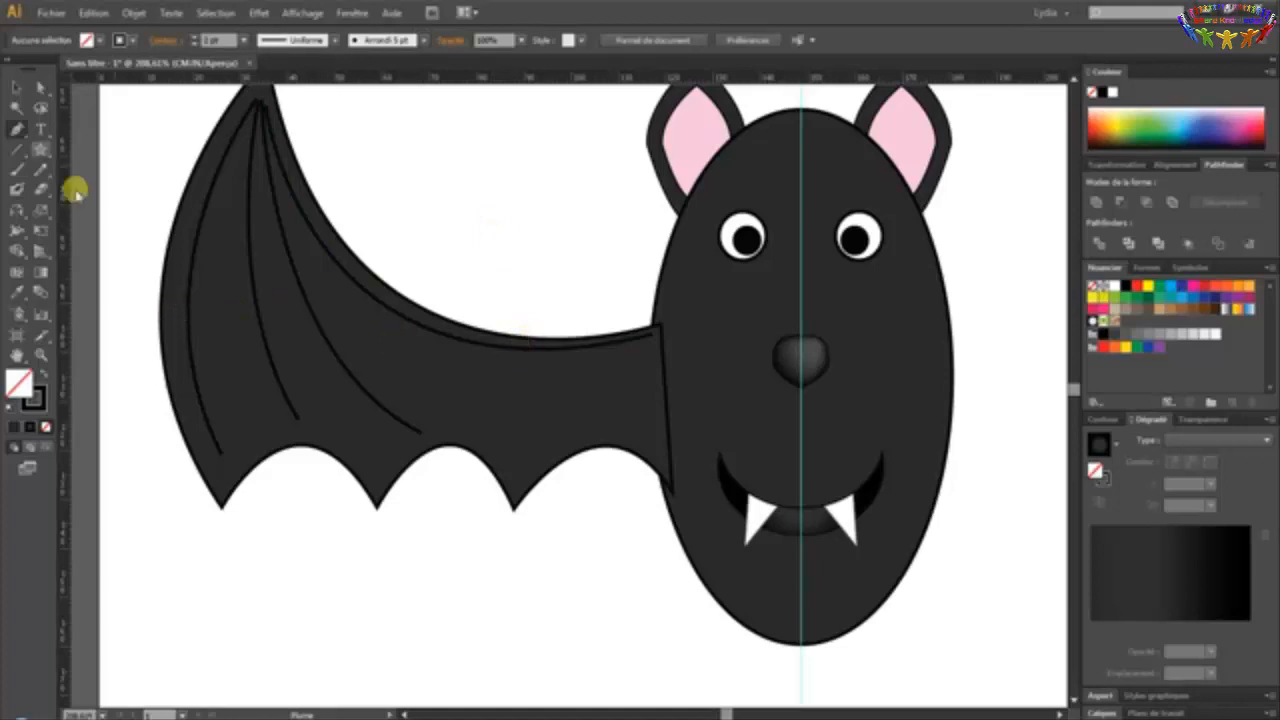
Give all four wing rib lines a dark grey #545253 stroke and no fill, and deselect them
click(22, 89)
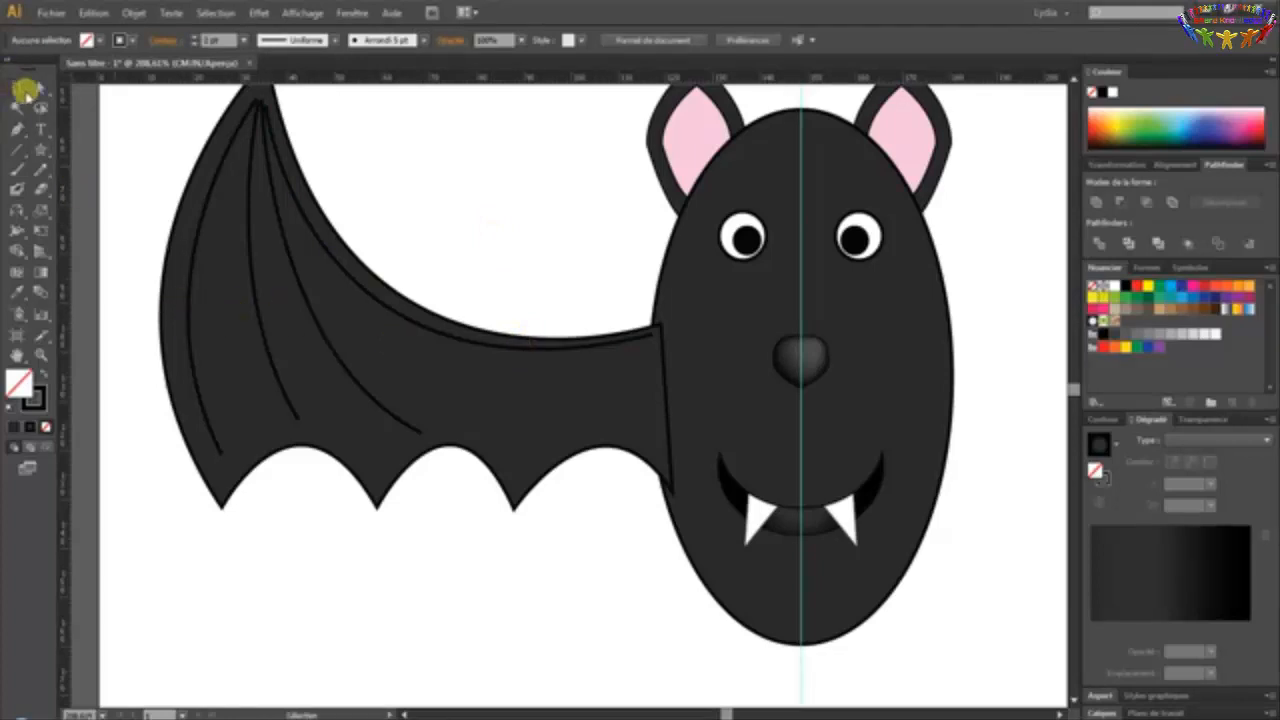
click(198, 238)
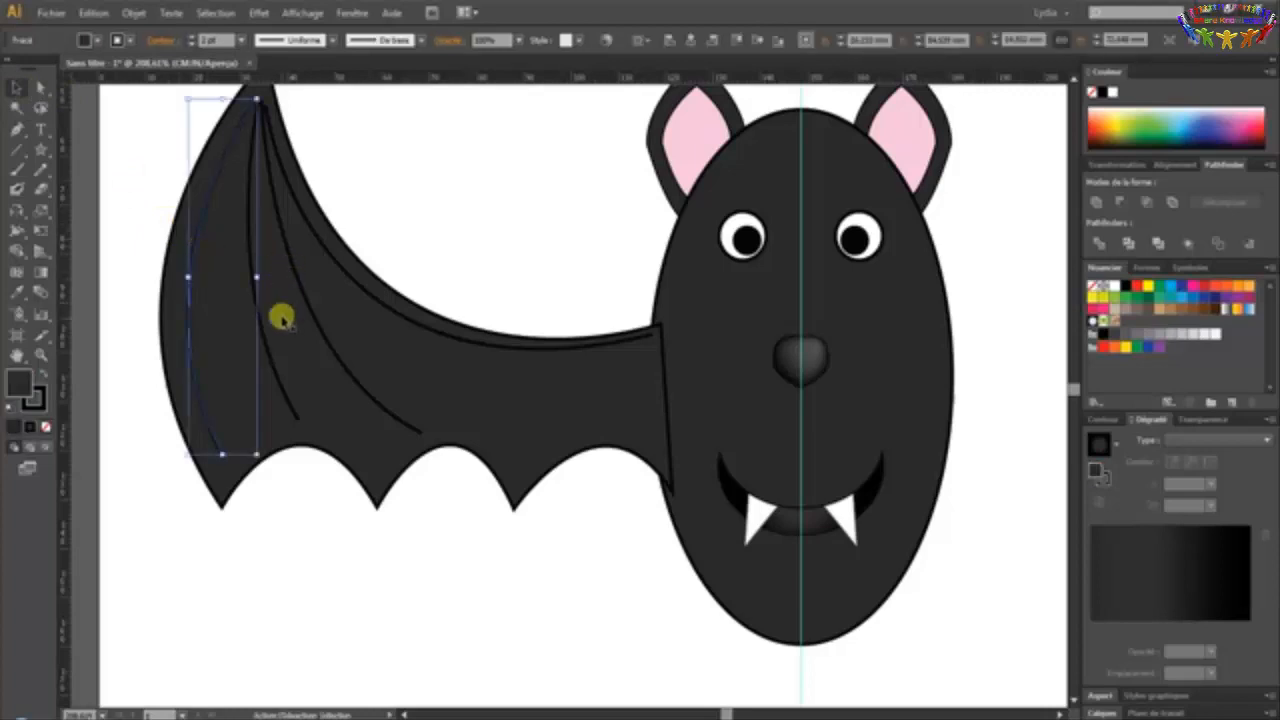
shift+click(278, 358)
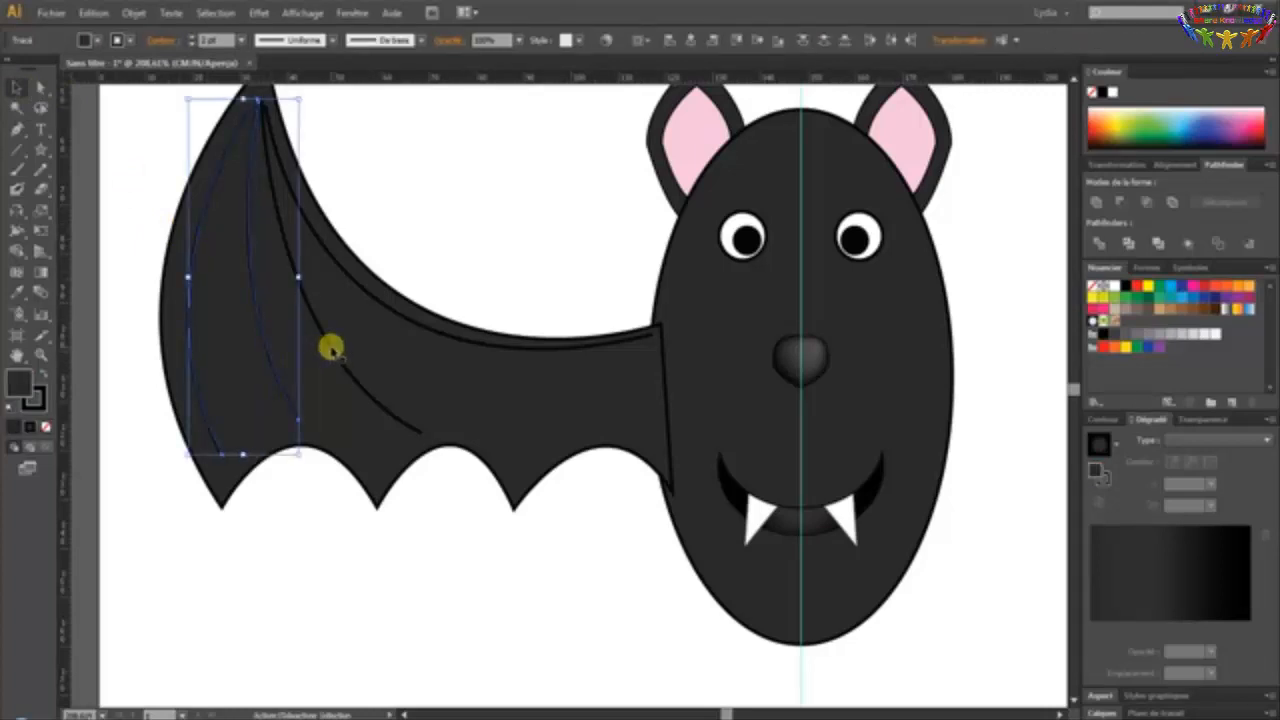
shift+click(348, 338)
shift+click(382, 300)
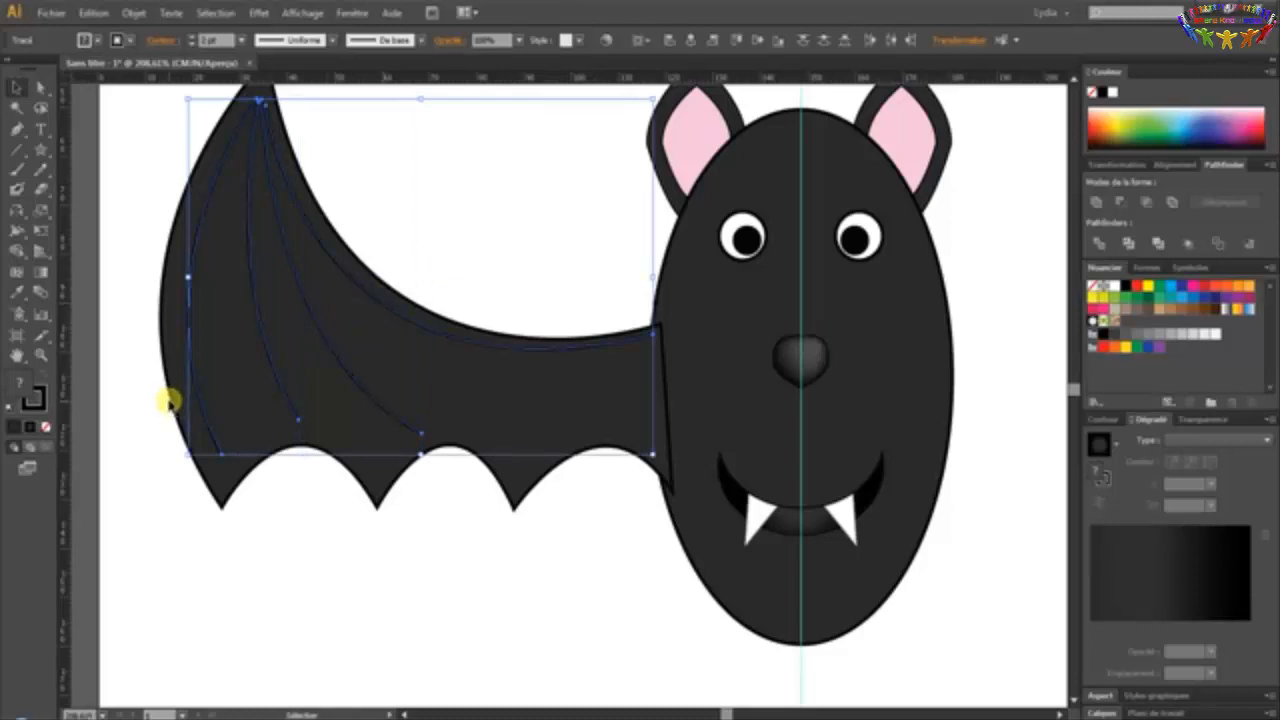
click(31, 400)
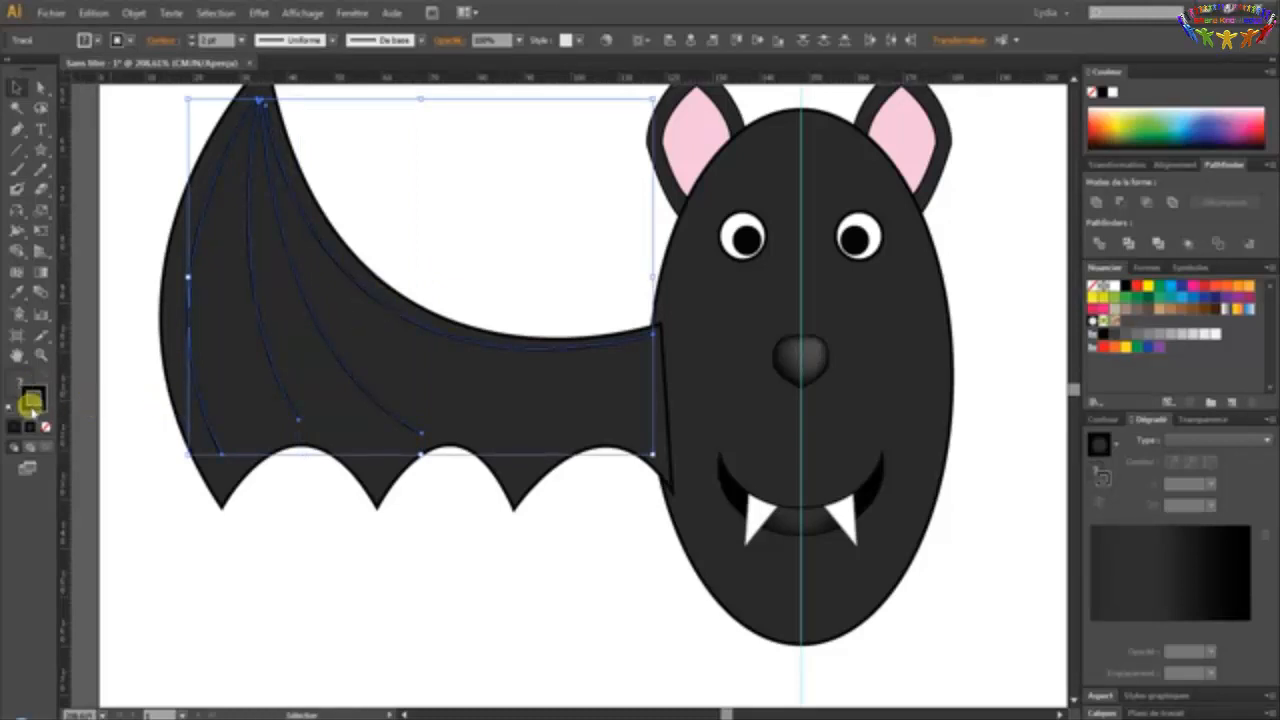
double_click(31, 400)
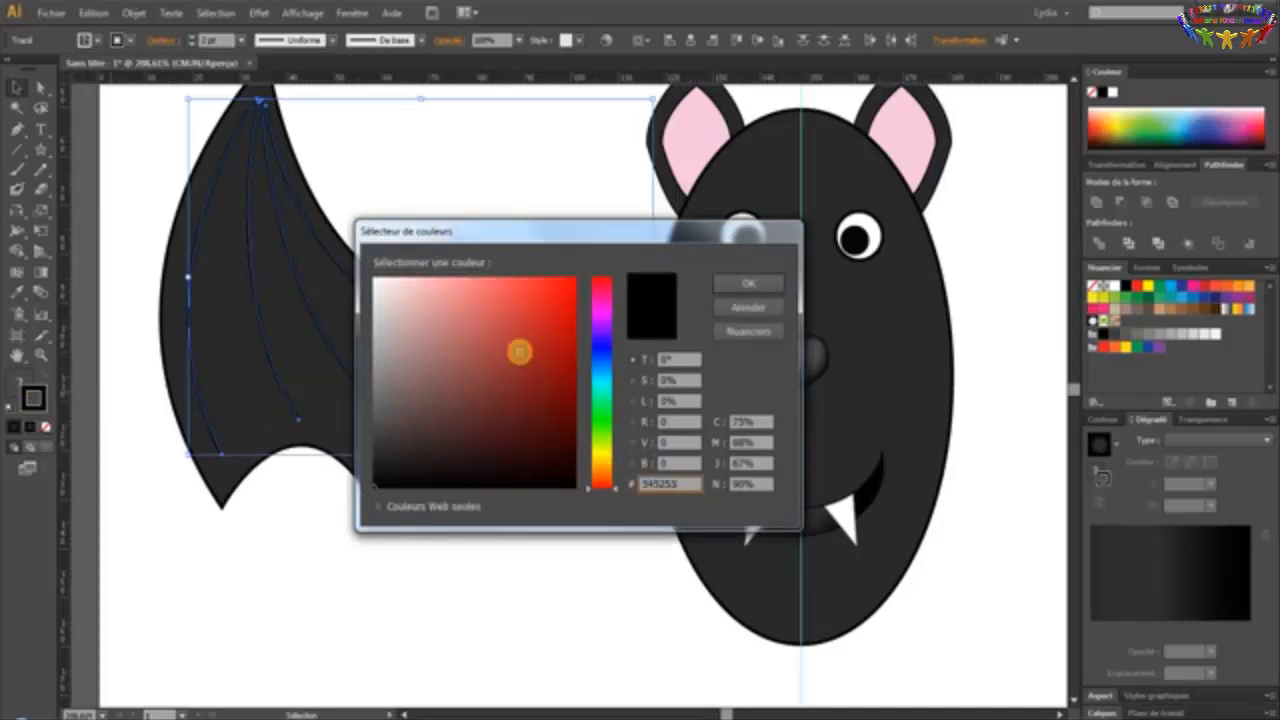
click(760, 281)
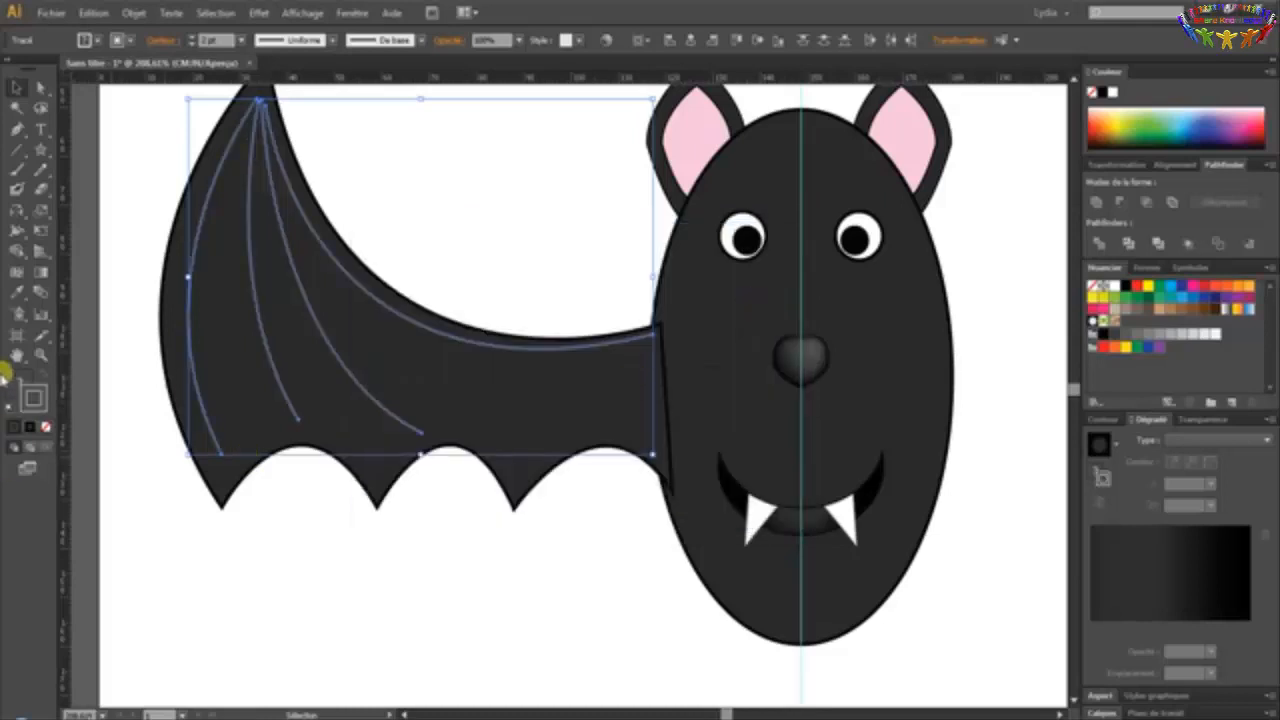
click(46, 428)
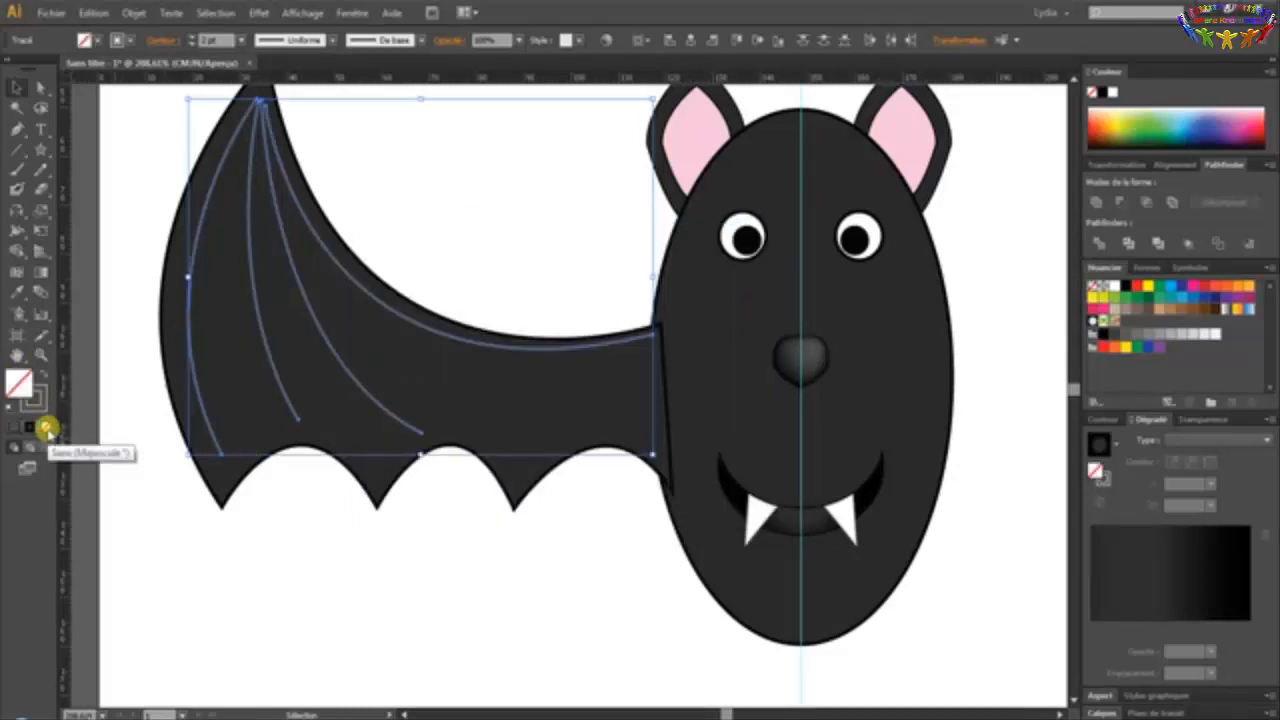
click(150, 170)
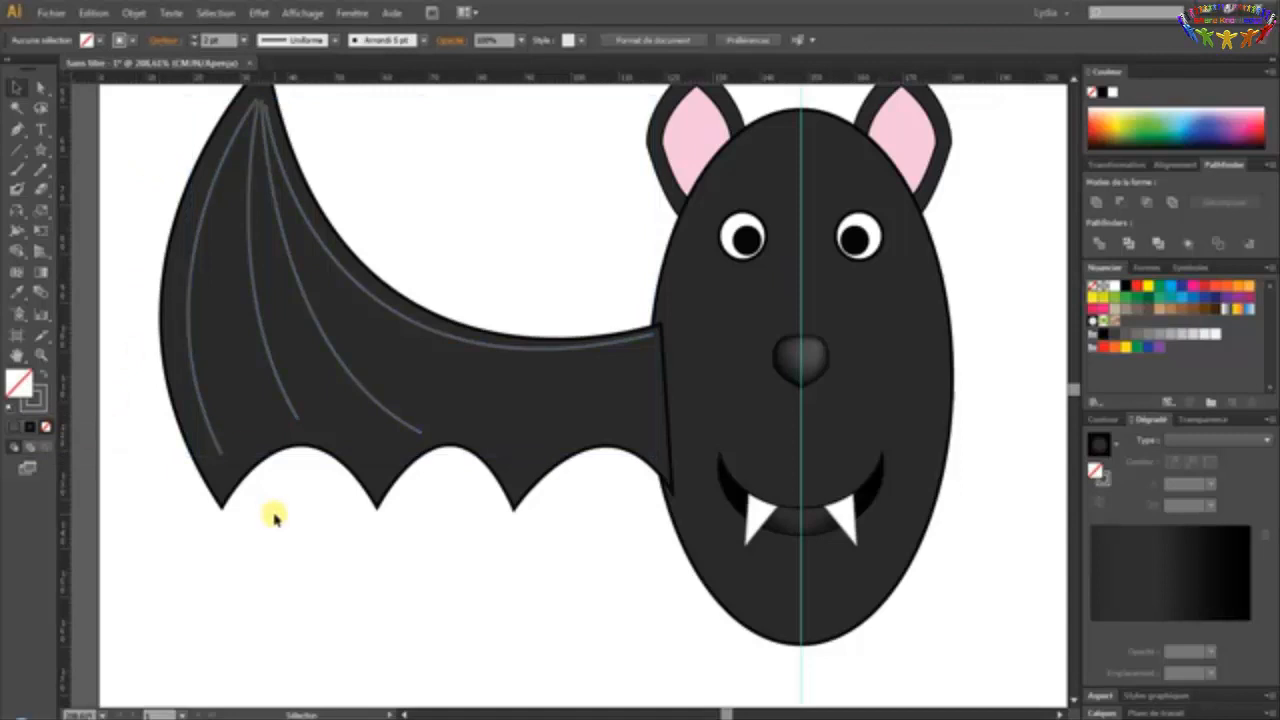
Set the four rib lines' stroke weight to 5 pt with rounded caps
click(253, 108)
click(258, 116)
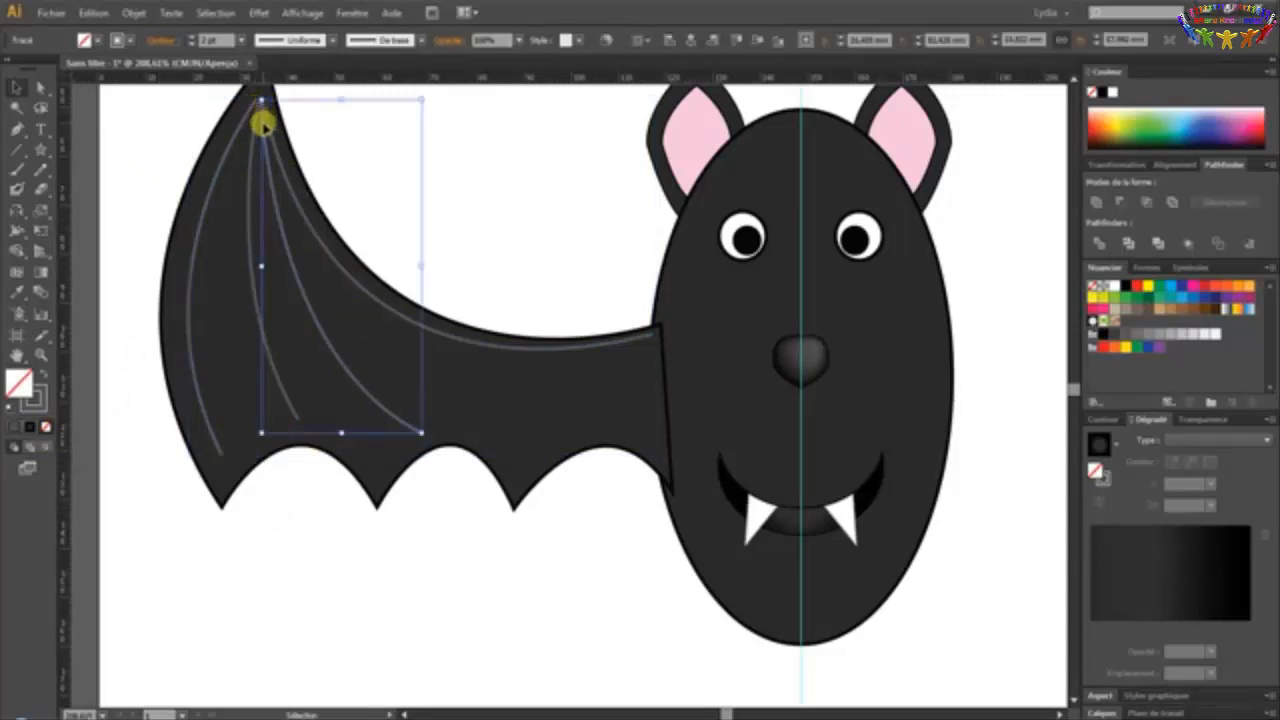
click(264, 130)
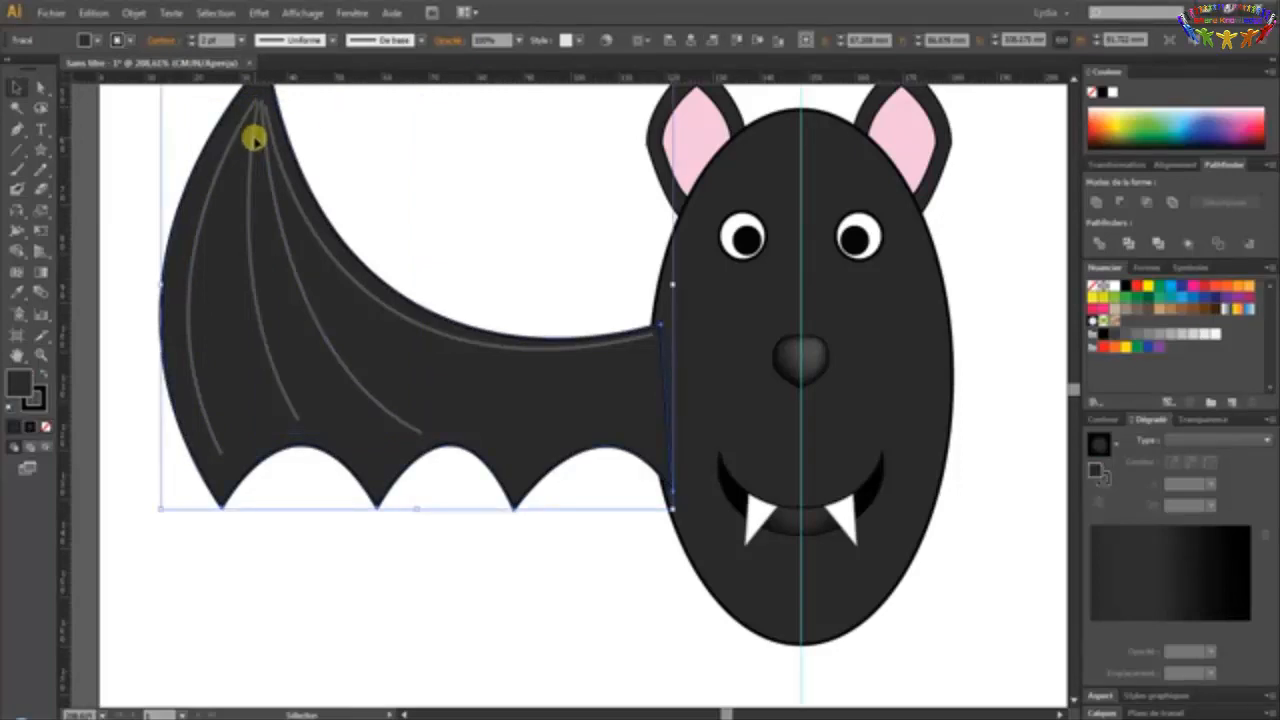
click(238, 131)
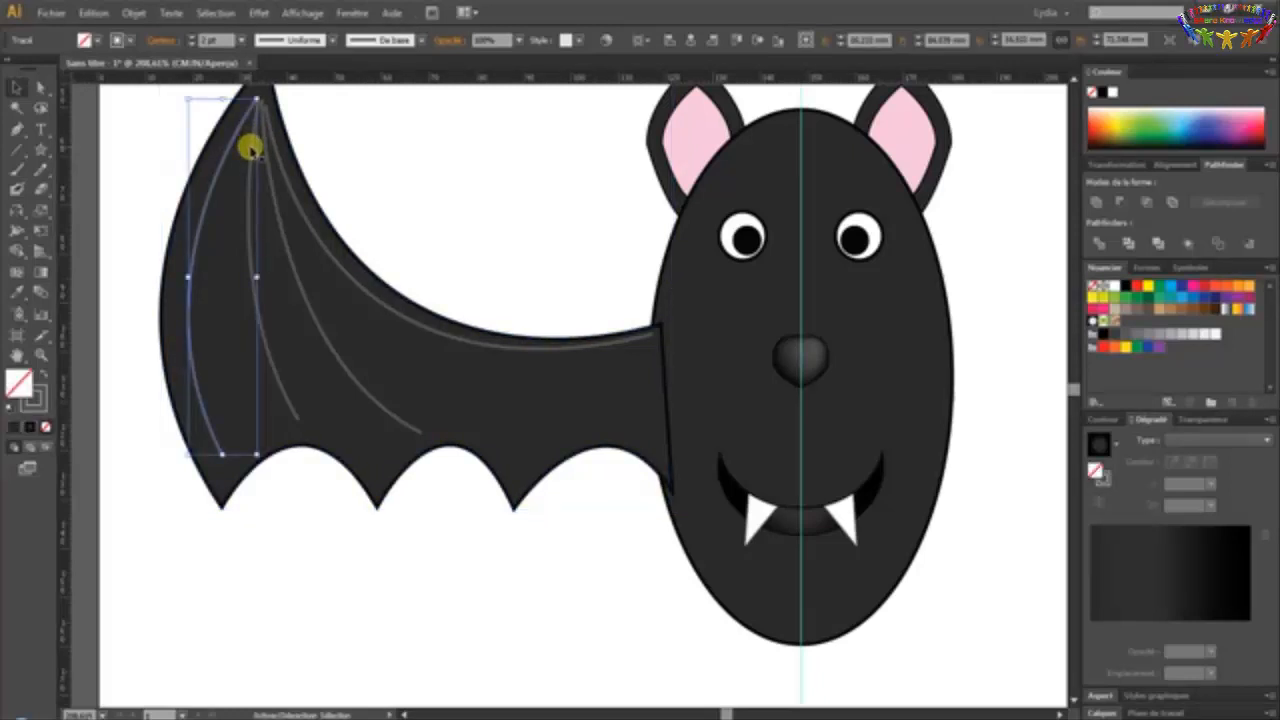
shift+click(274, 184)
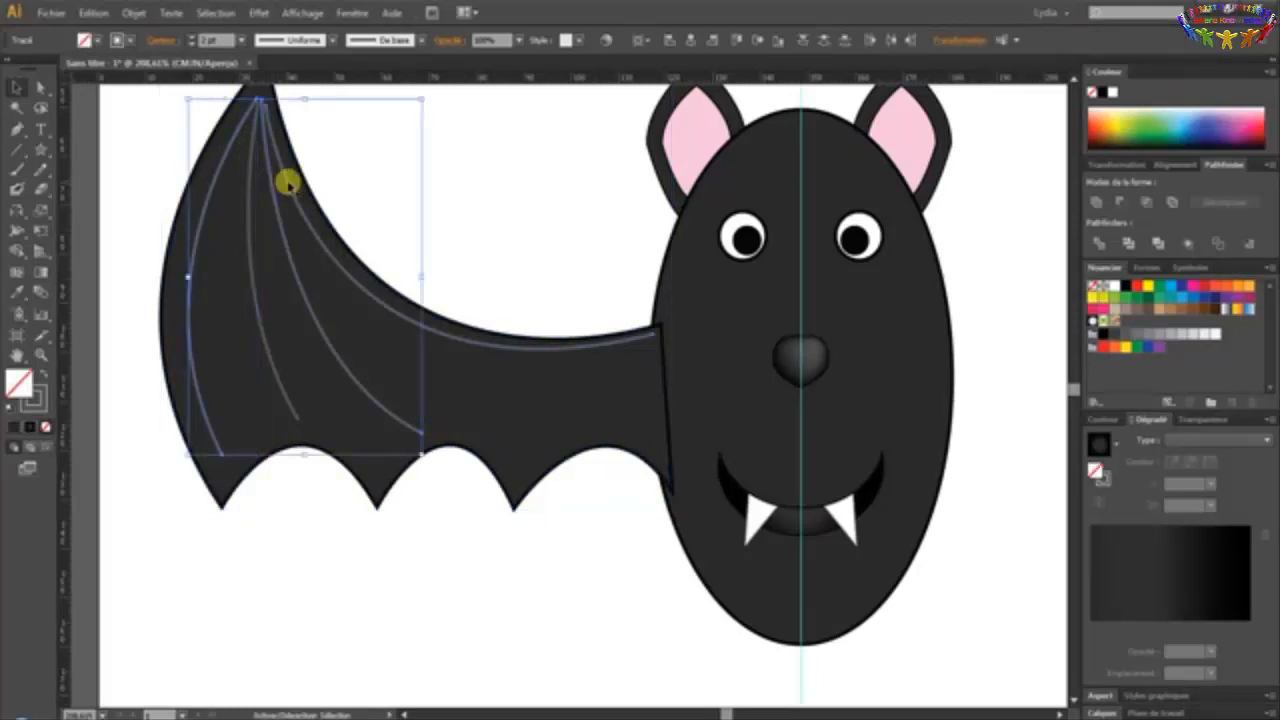
shift+click(284, 182)
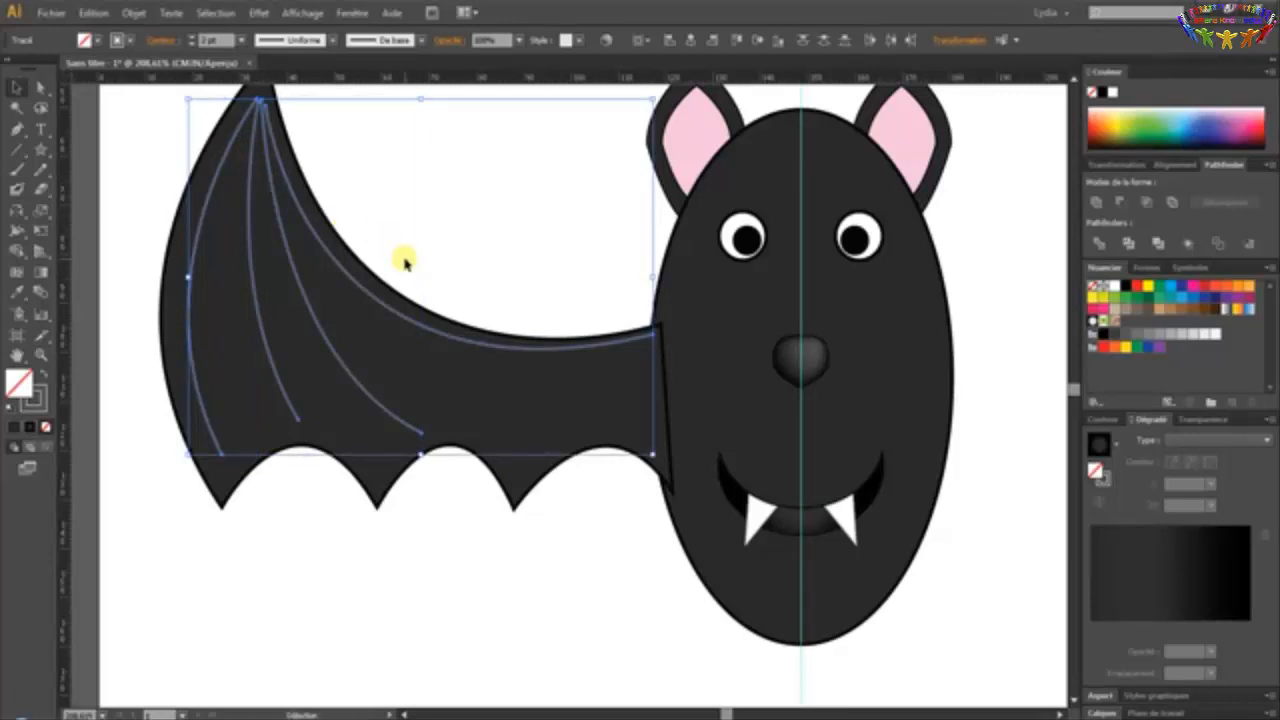
click(1104, 420)
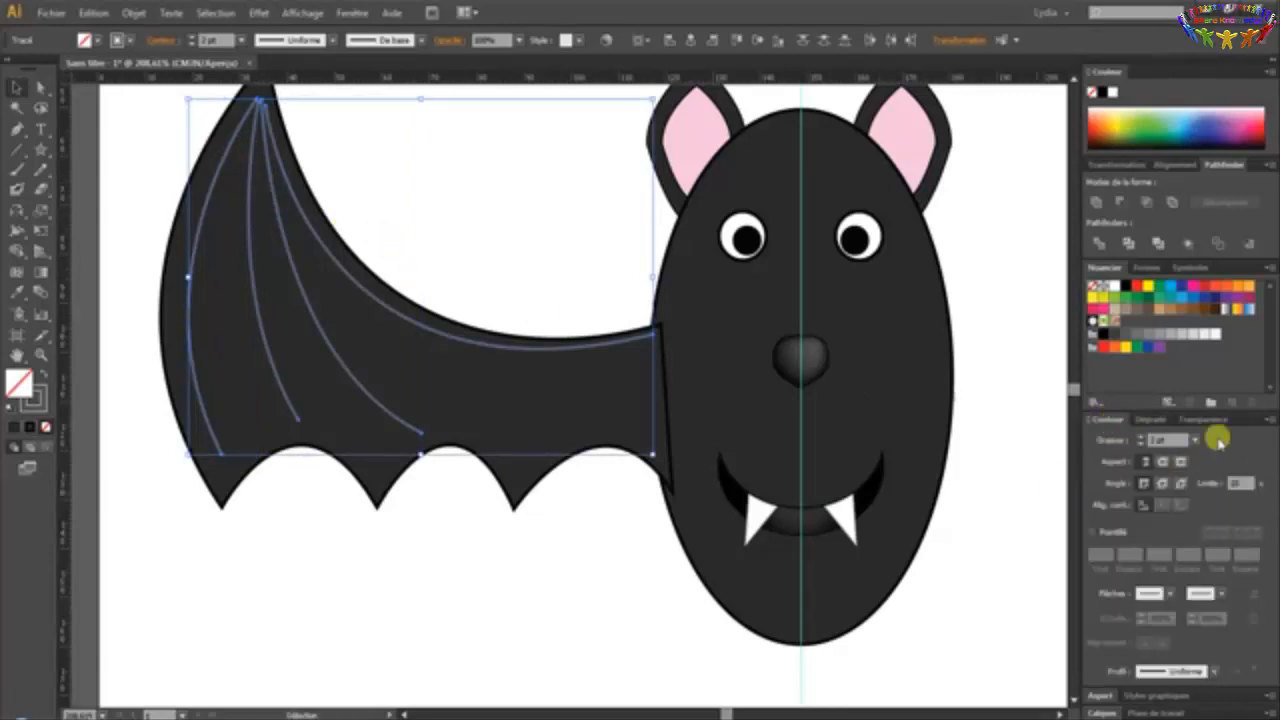
click(1195, 440)
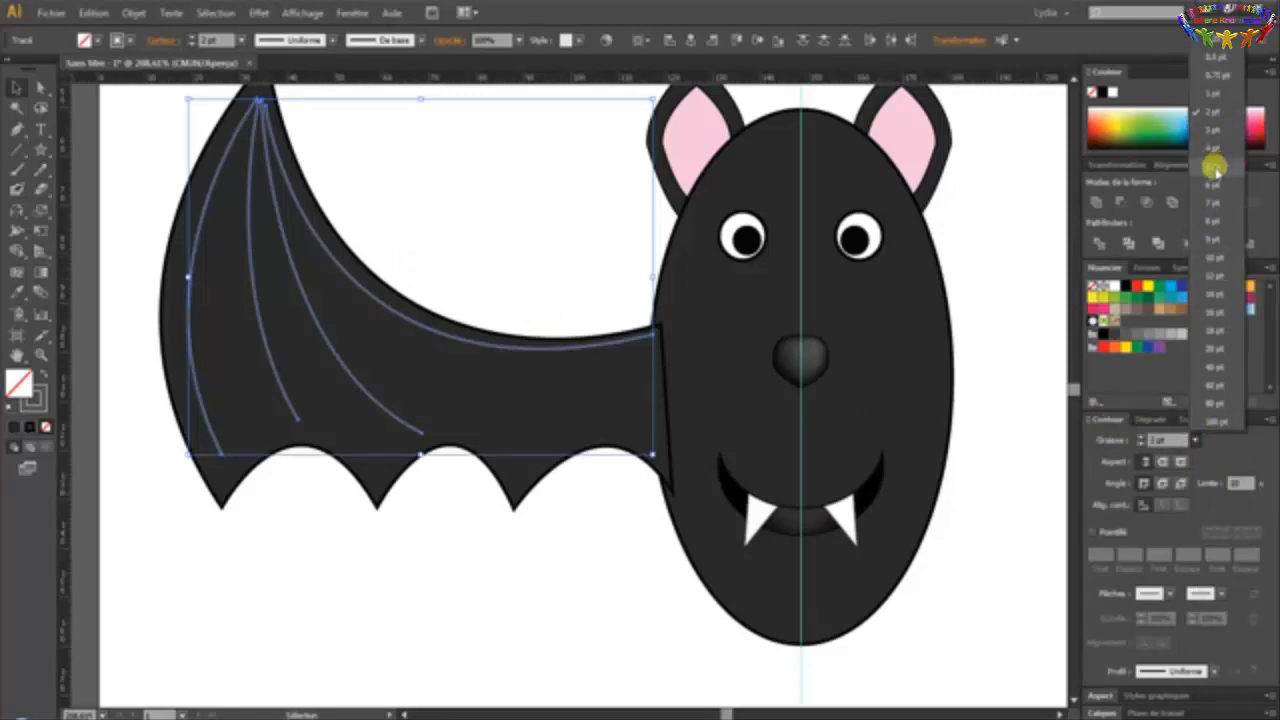
click(1213, 168)
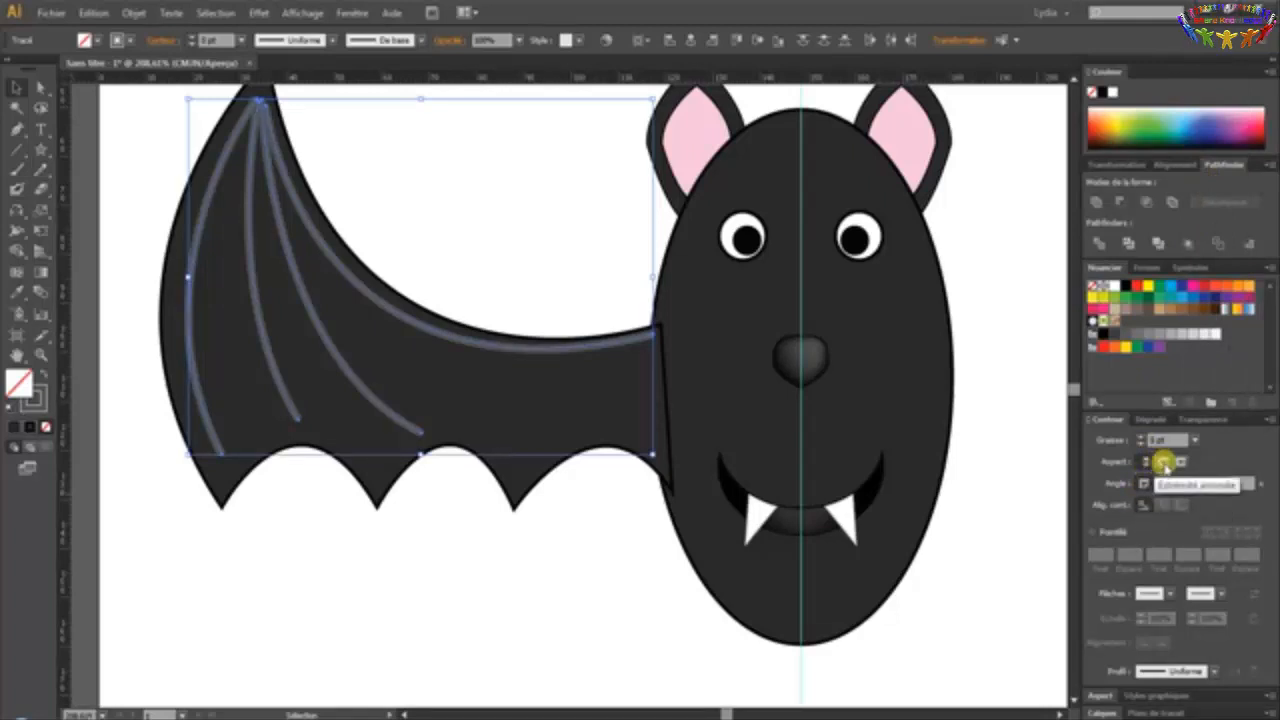
click(1164, 462)
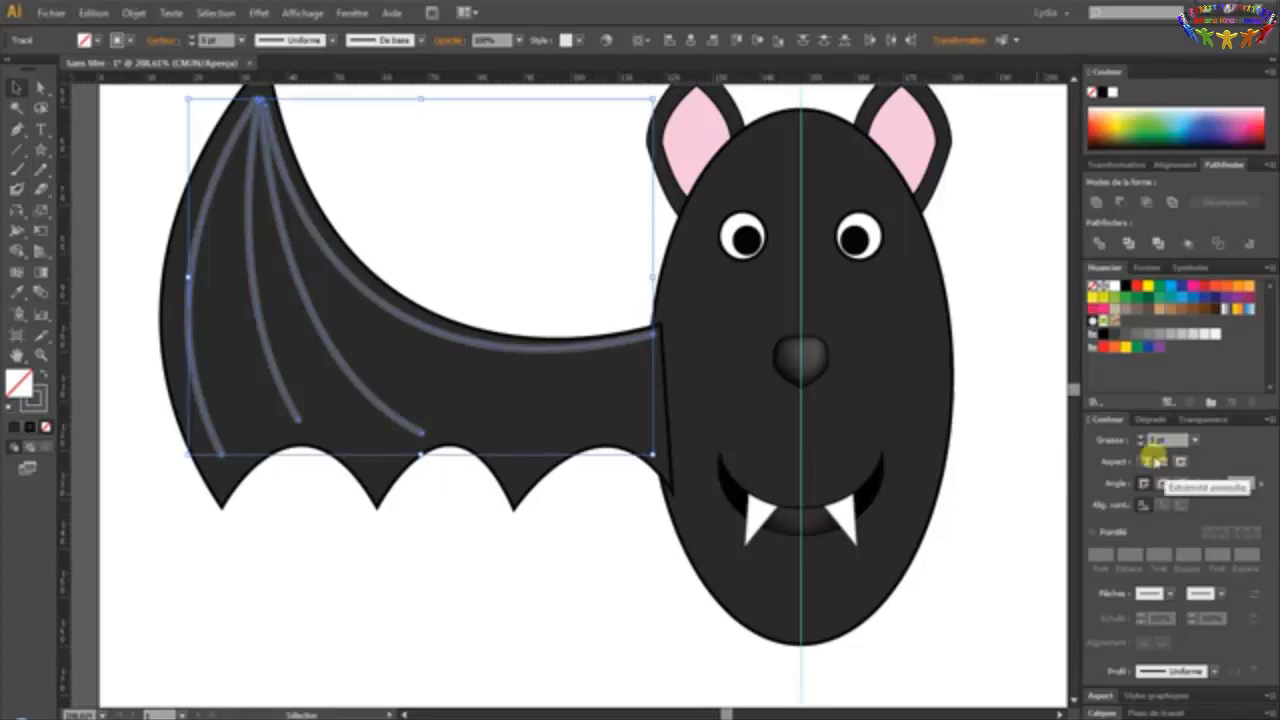
Try grouping the four rib lines and undo the grouping
click(866, 436)
key(v)
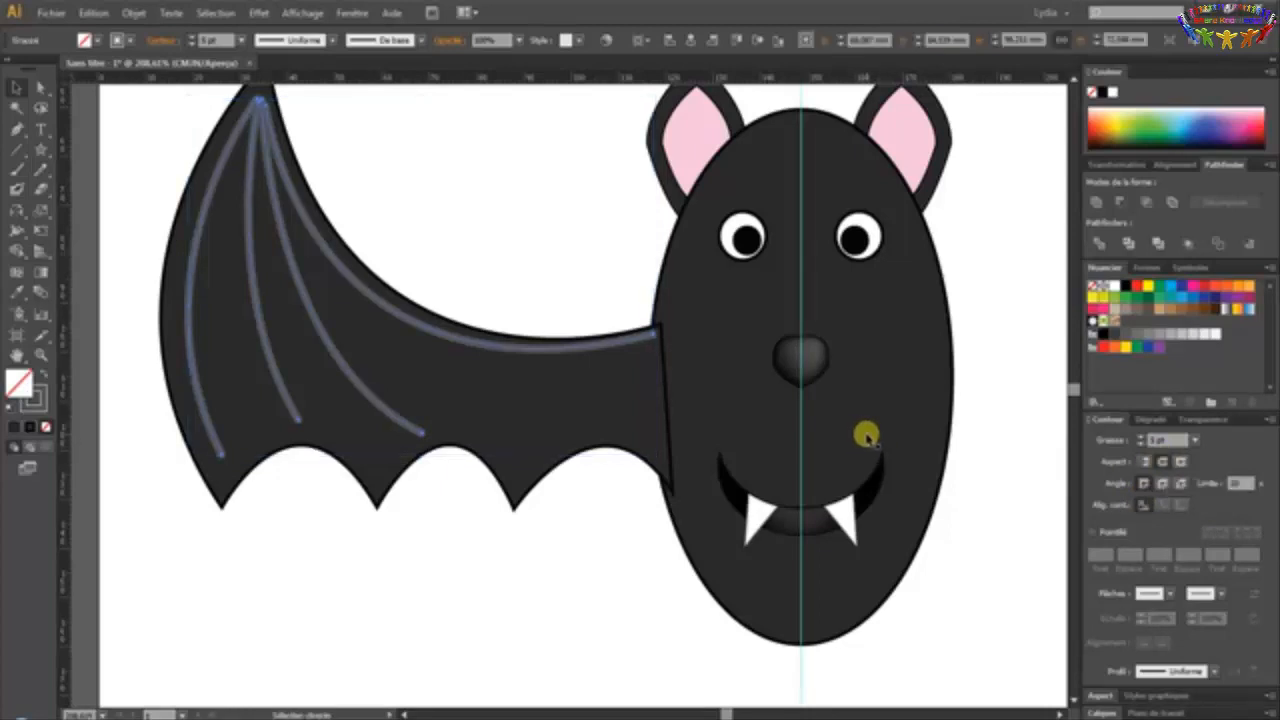
click(171, 194)
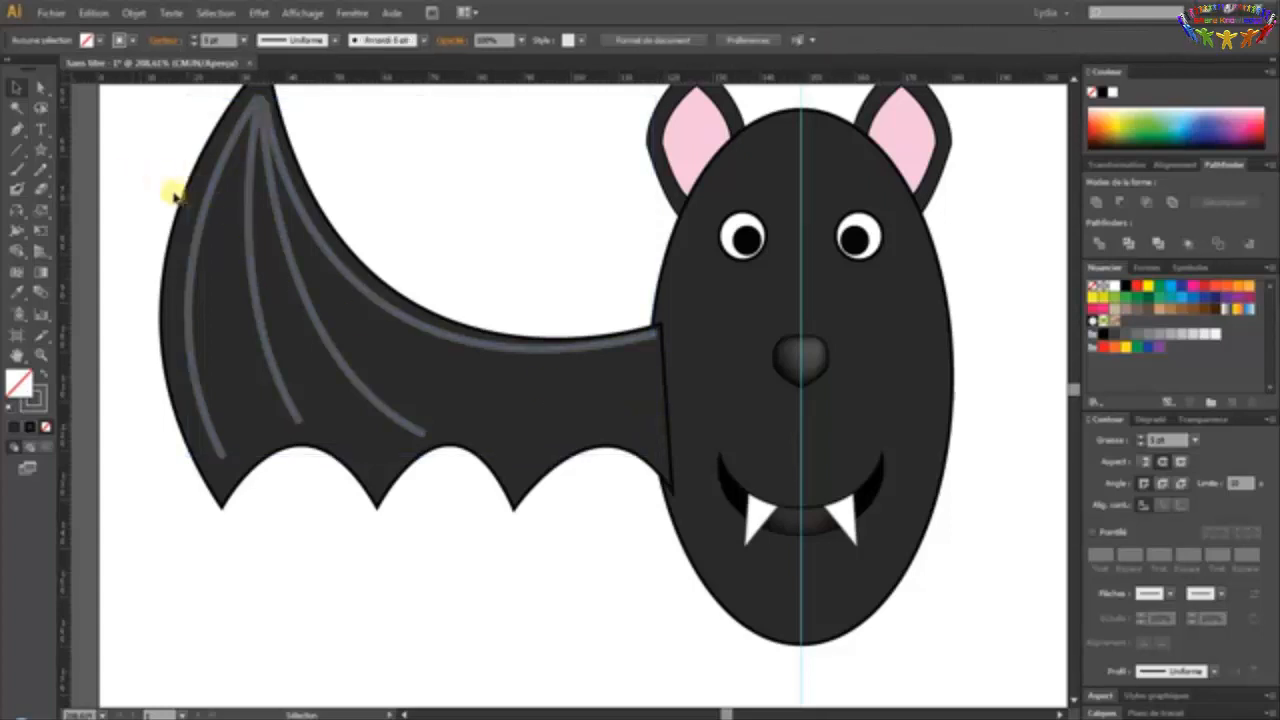
click(209, 203)
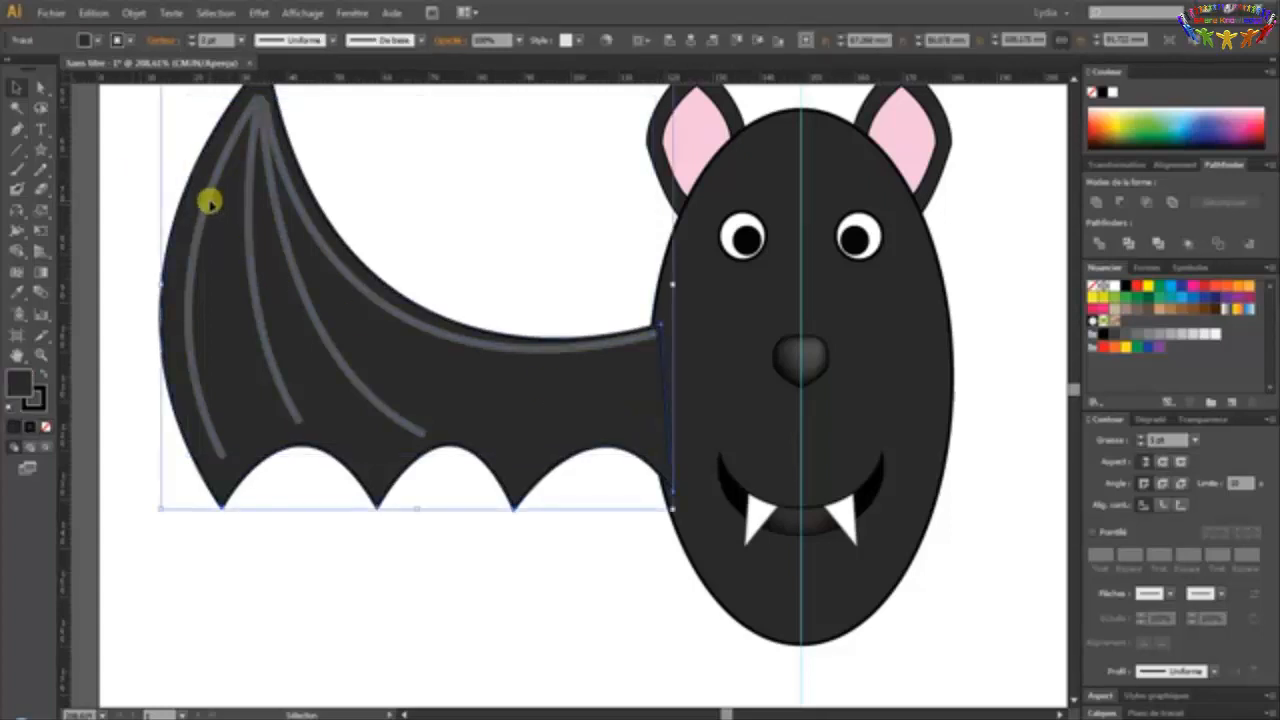
click(418, 205)
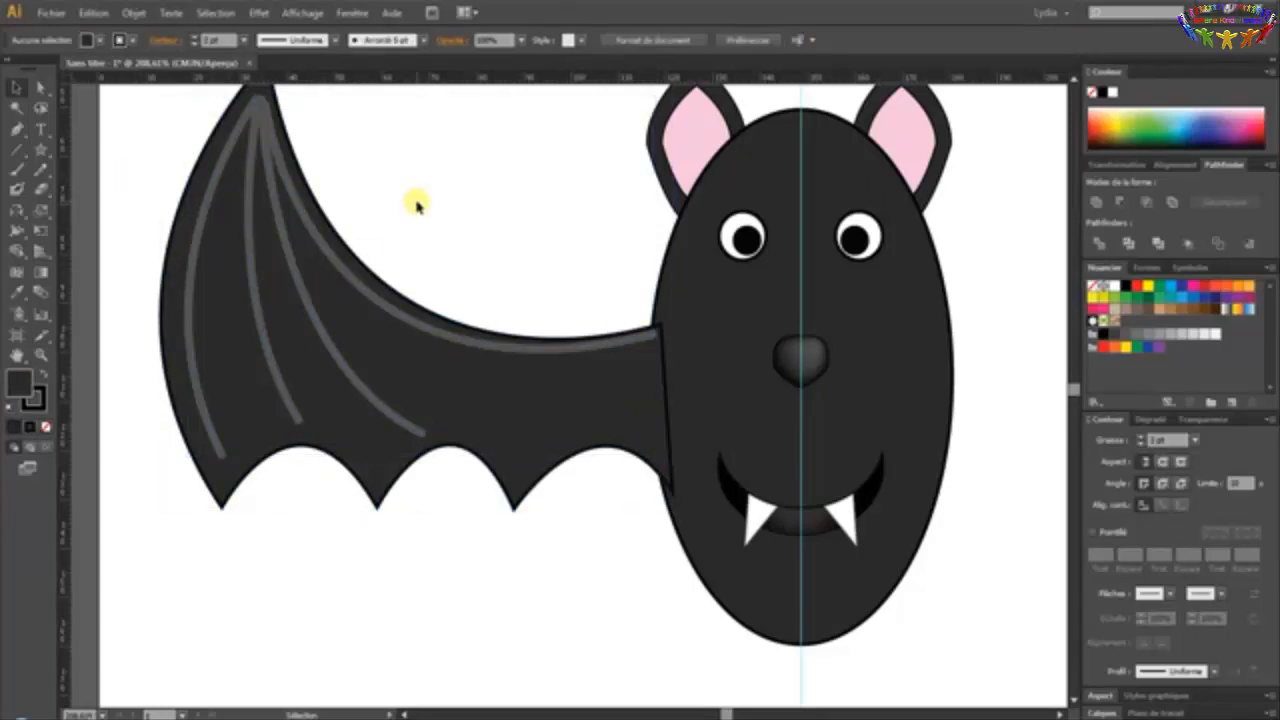
click(93, 14)
click(102, 31)
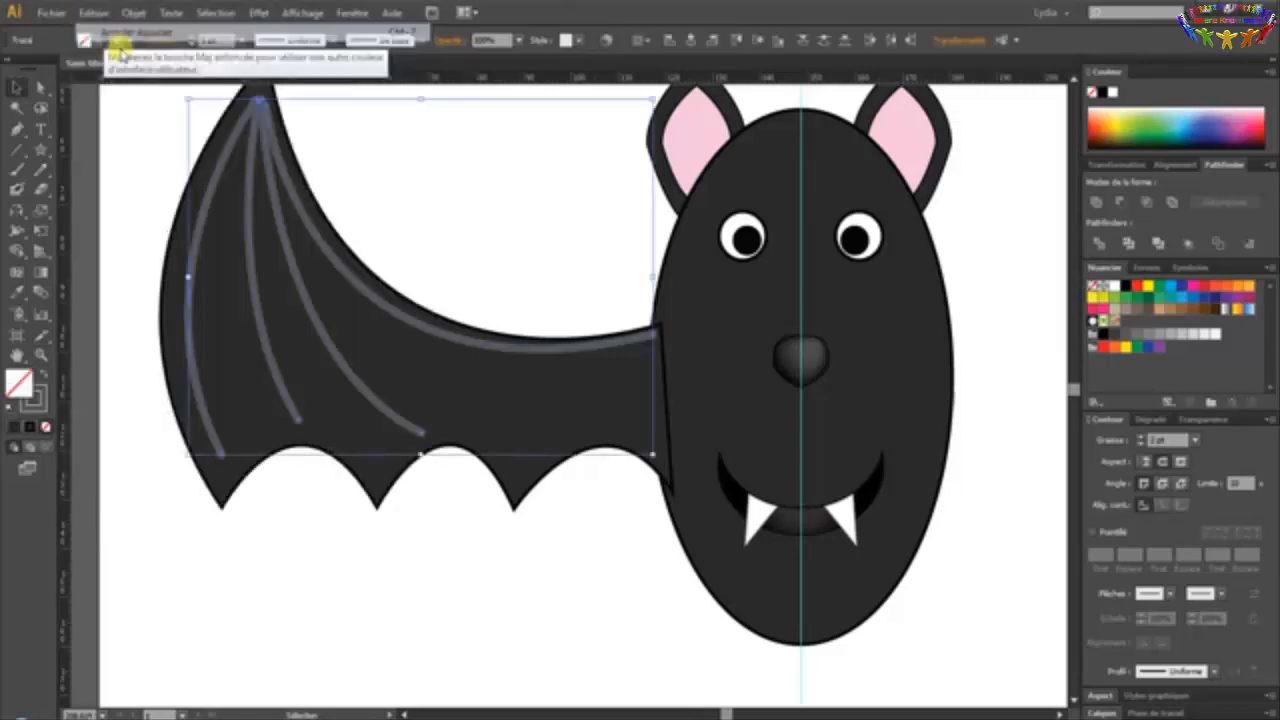
Nudge the rib line along the wing's upper edge towards the other ribs' meeting point at the tip, and deselect it
click(322, 123)
click(264, 109)
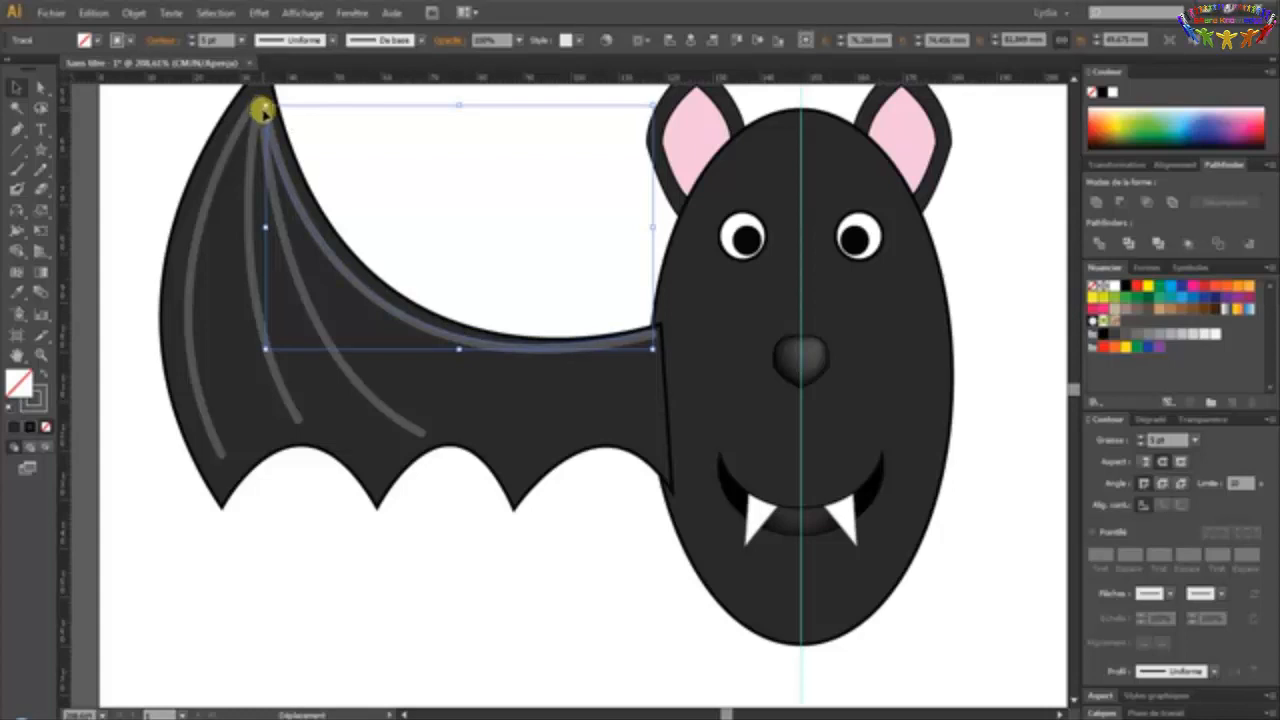
click(428, 111)
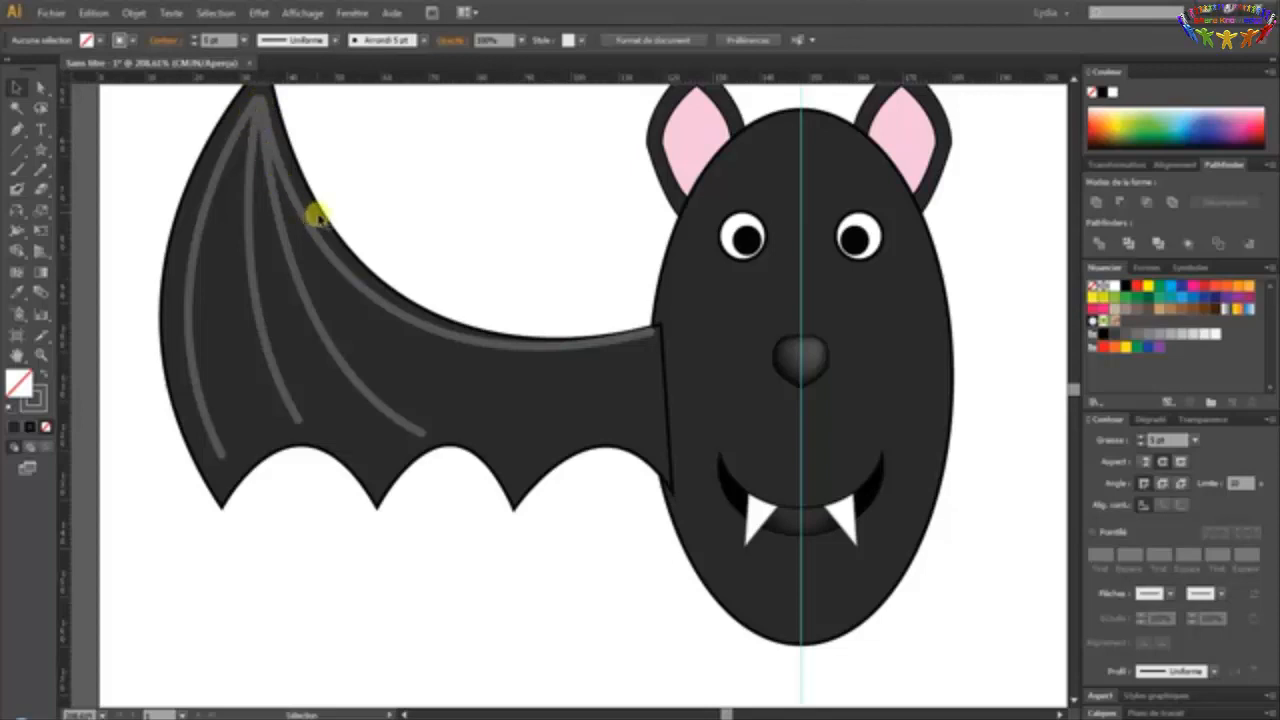
Nudge the outermost rib line slightly towards the ribs' meeting point at the wing tip, and group the four rib lines
click(252, 112)
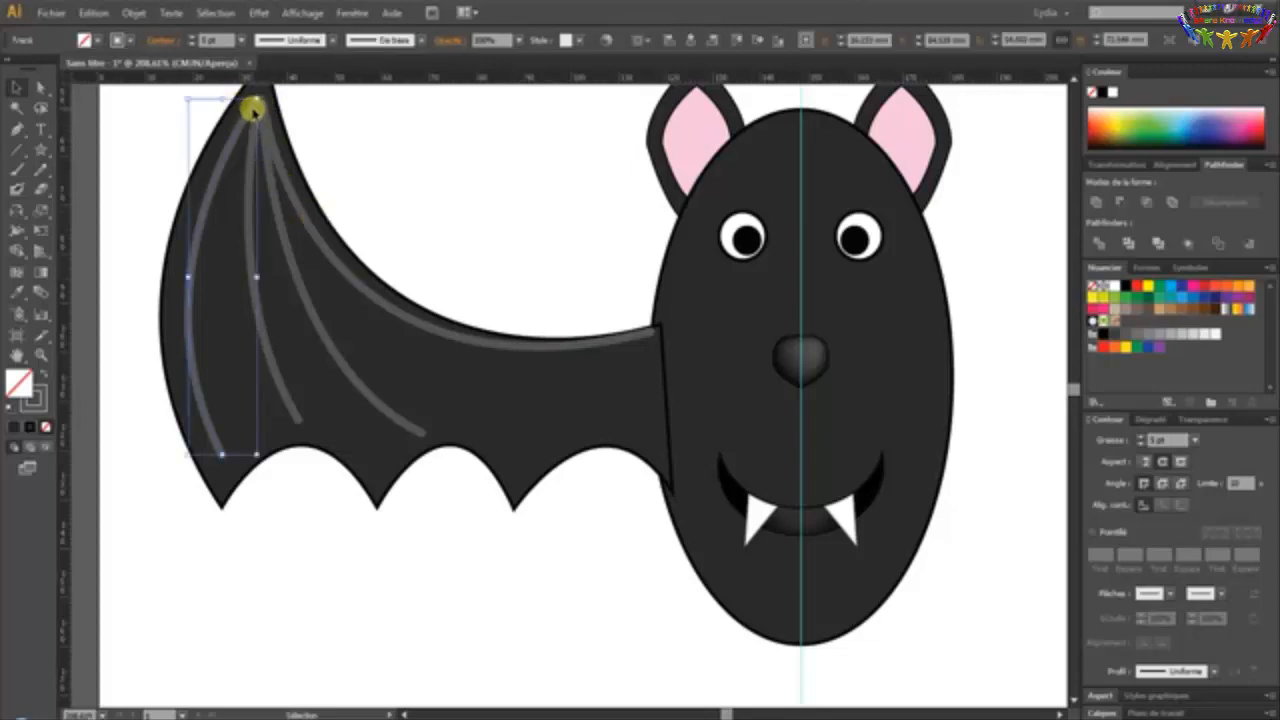
click(400, 126)
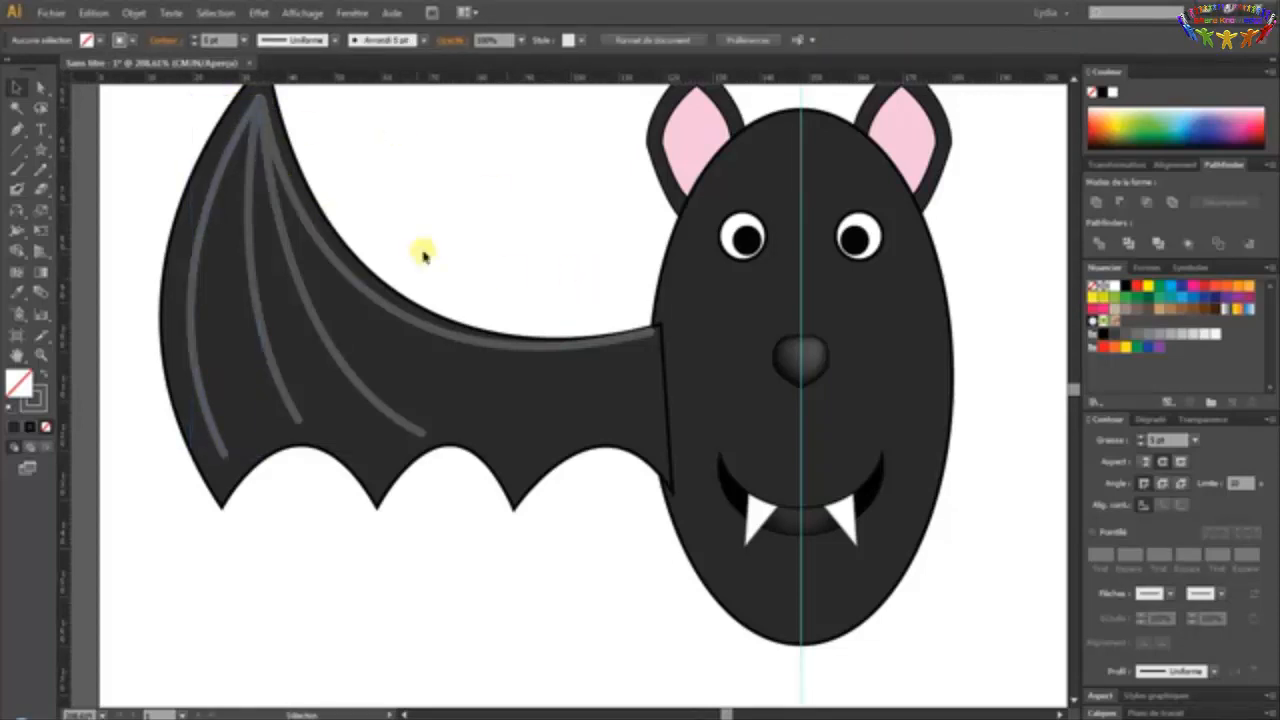
click(234, 123)
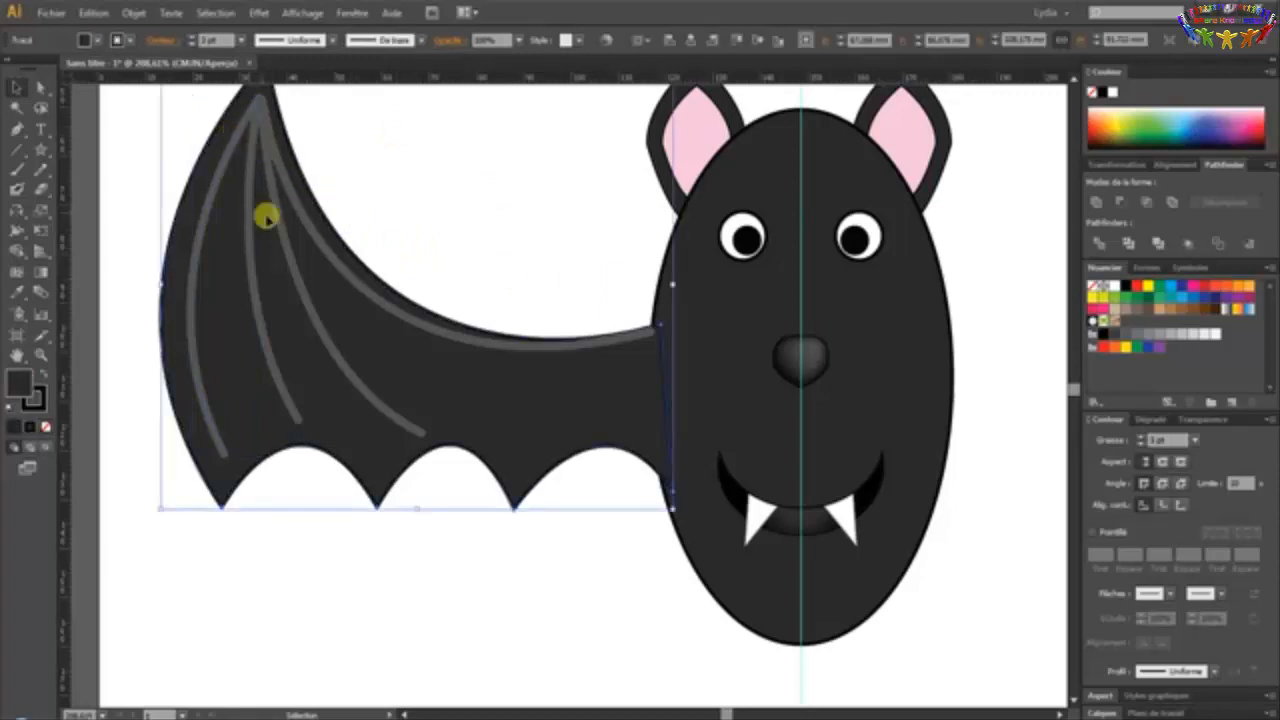
click(212, 186)
shift+click(272, 363)
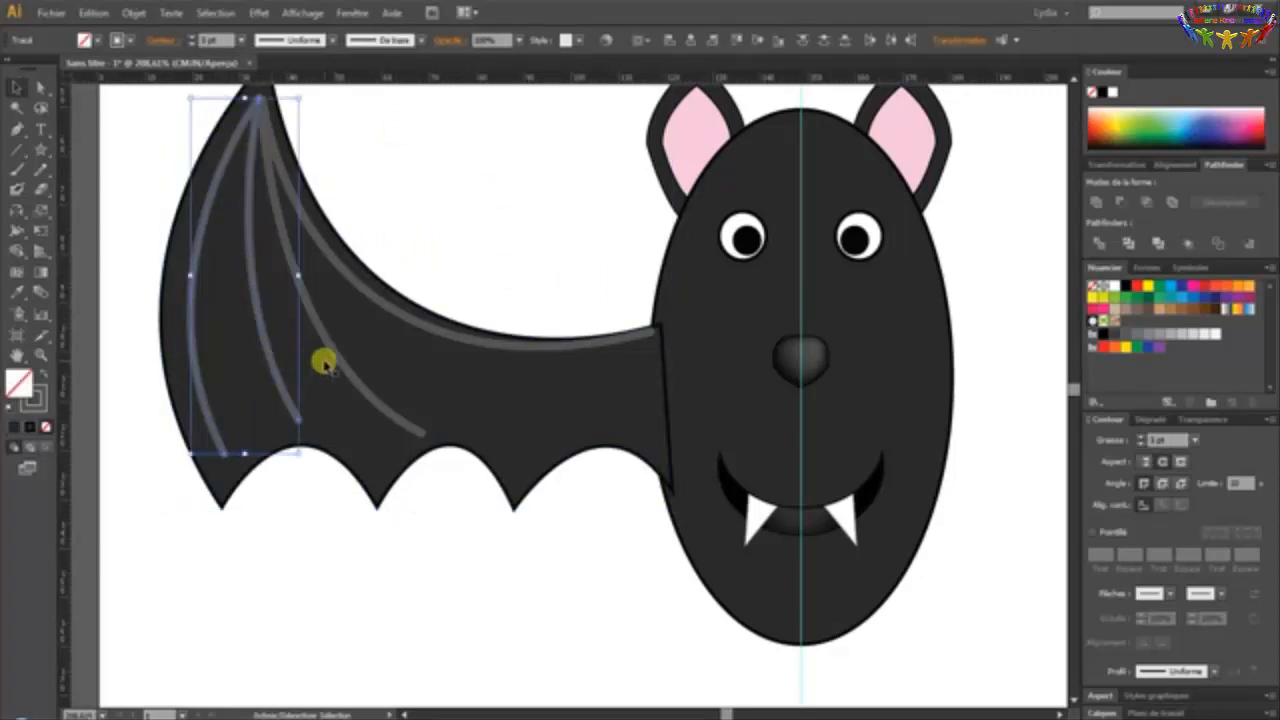
shift+click(343, 363)
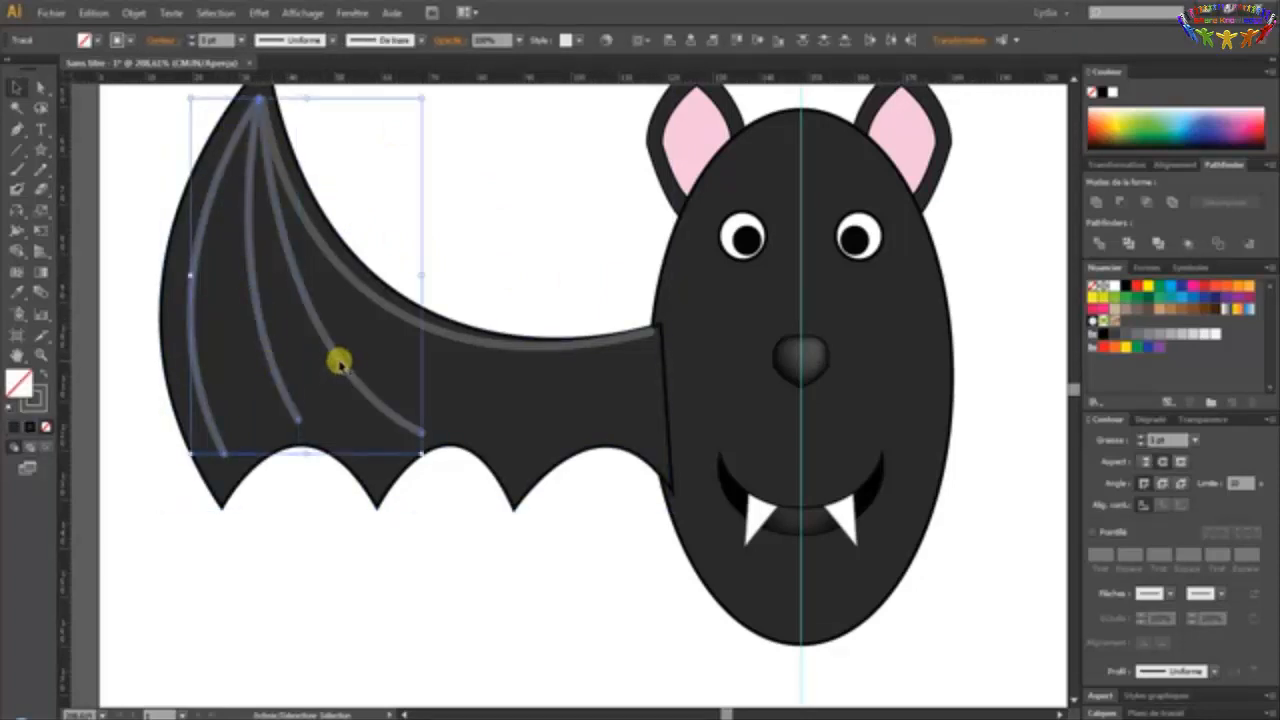
shift+click(386, 307)
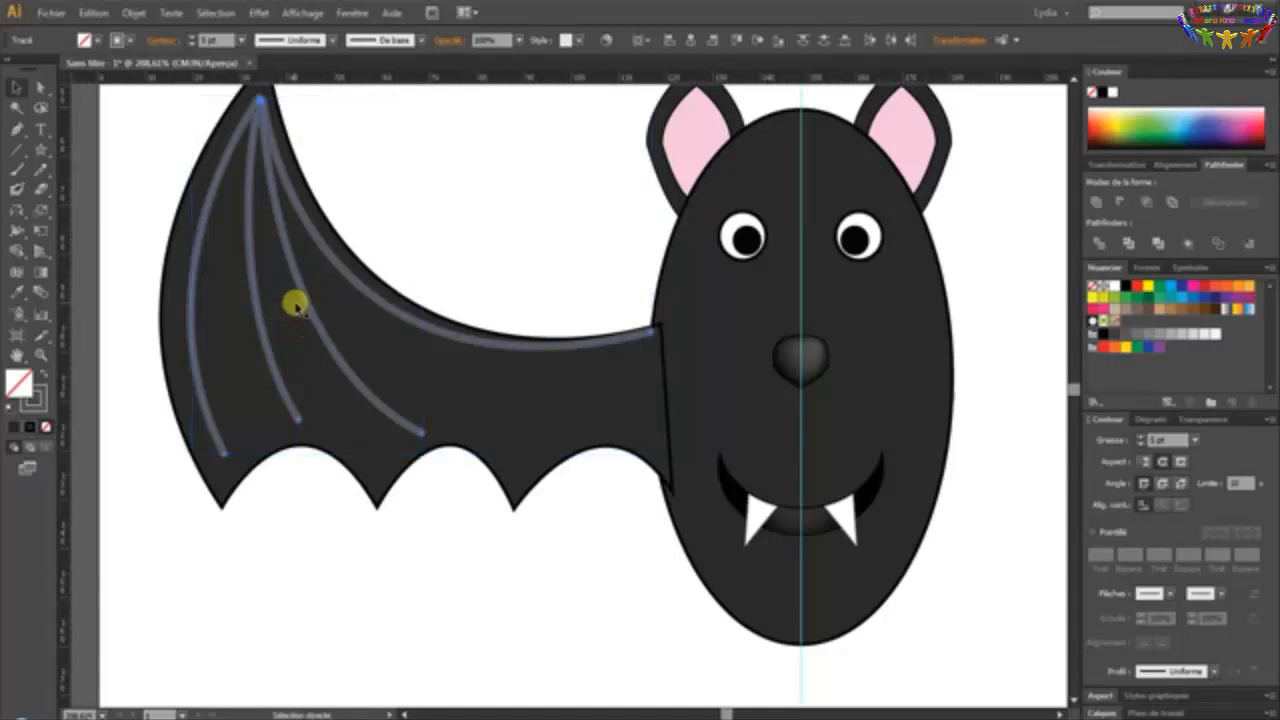
key(ctrl+g)
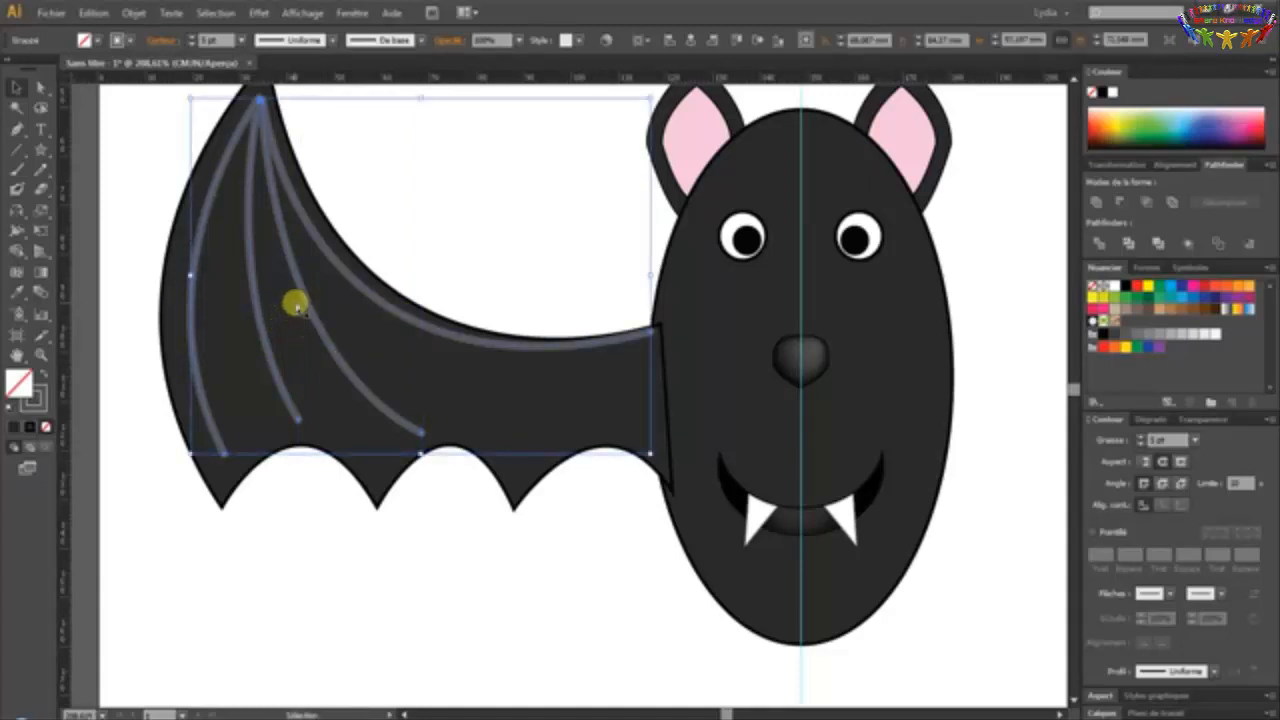
Reflect a copy of the wing and its grouped rib lines across the vertical centre guide to the other side of the head
click(131, 212)
click(206, 219)
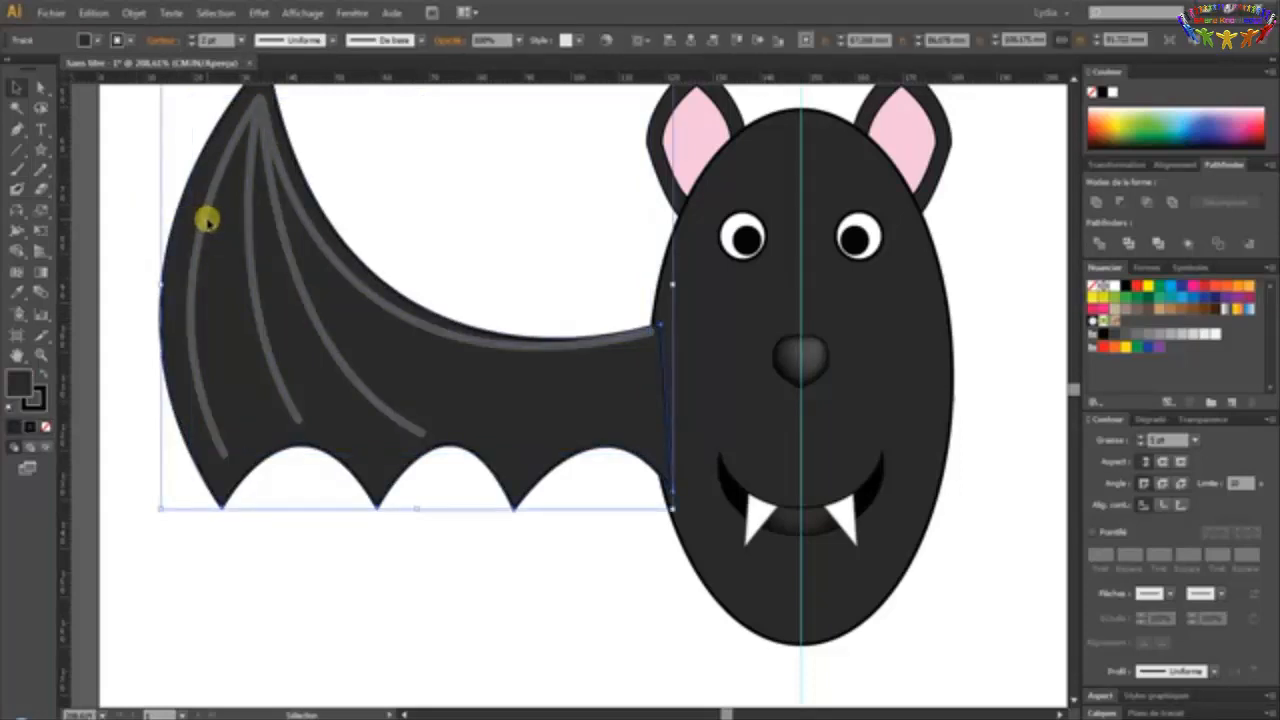
click(143, 234)
click(200, 229)
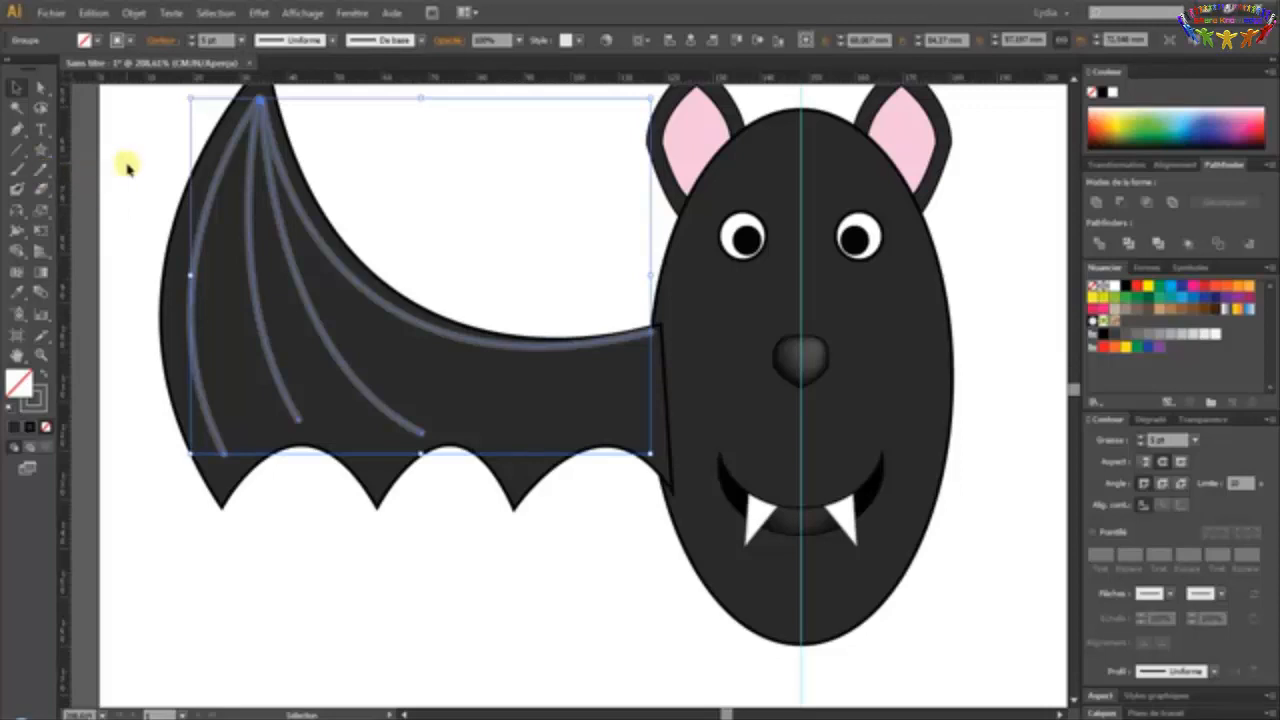
shift+click(353, 338)
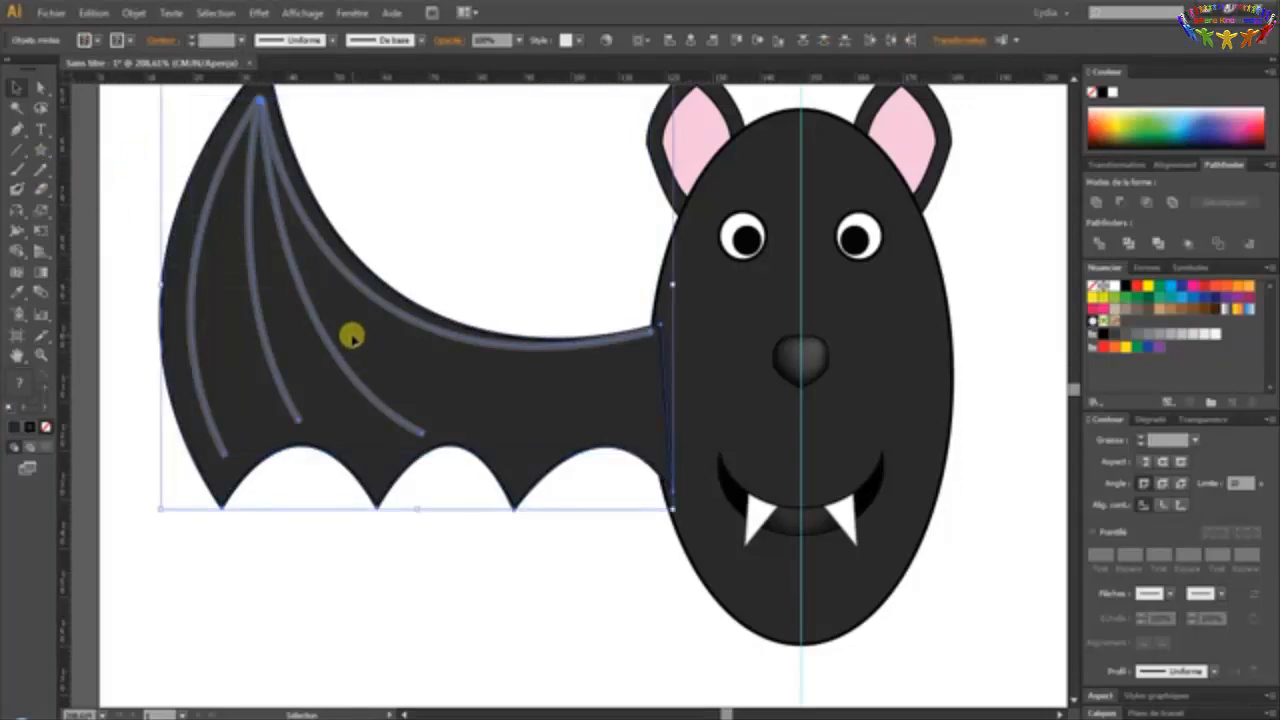
click(16, 210)
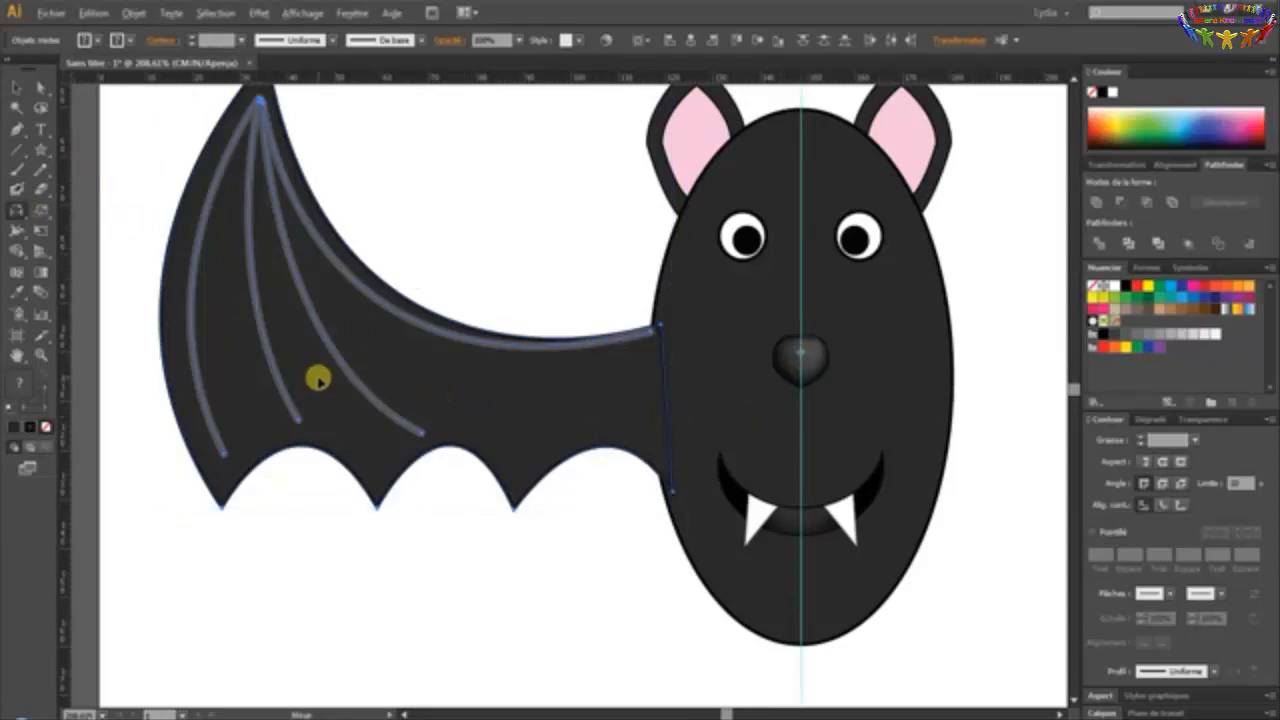
drag(318, 379, 980, 293)
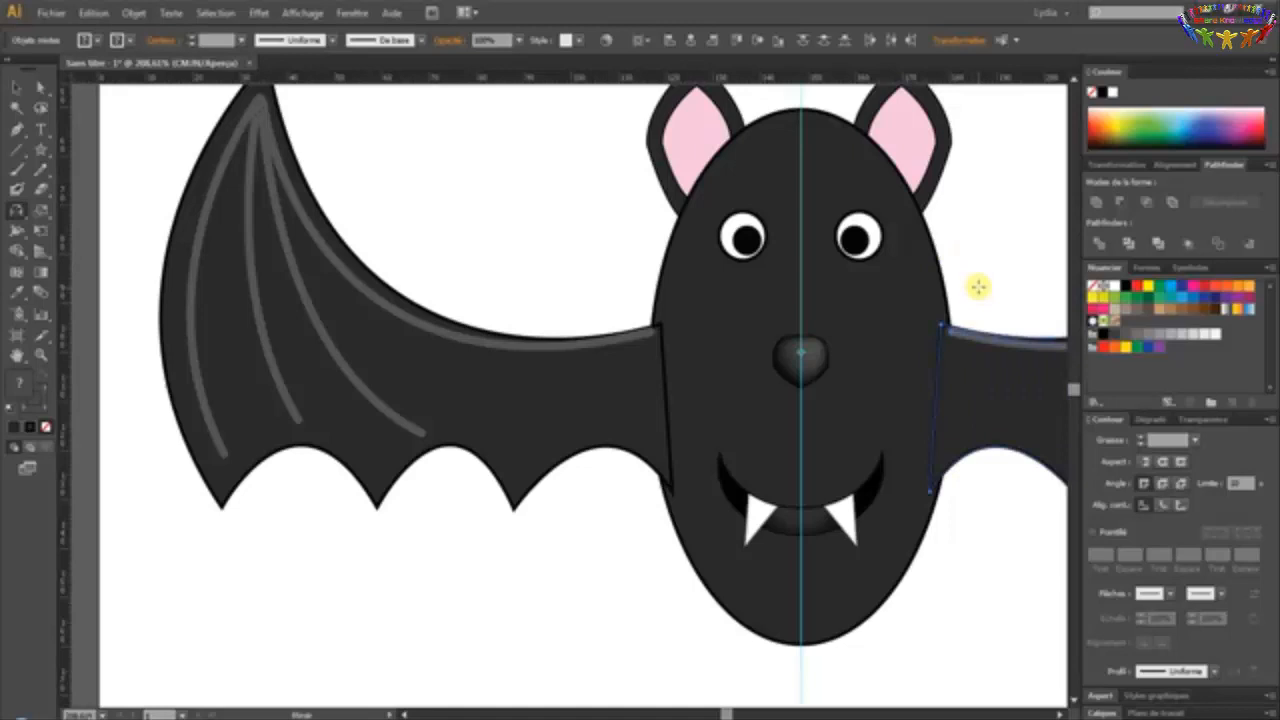
Unite both wing shapes and the head oval into a single shape, and deselect it
drag(924, 312, 681, 282)
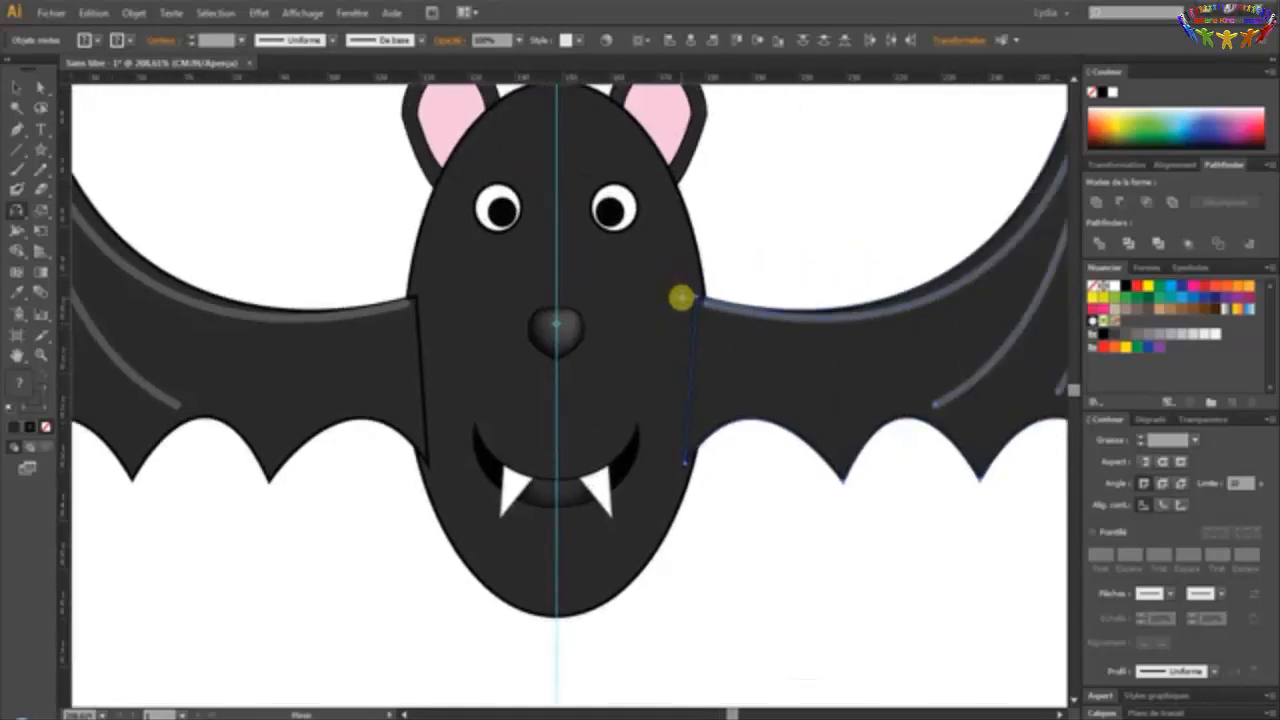
click(18, 87)
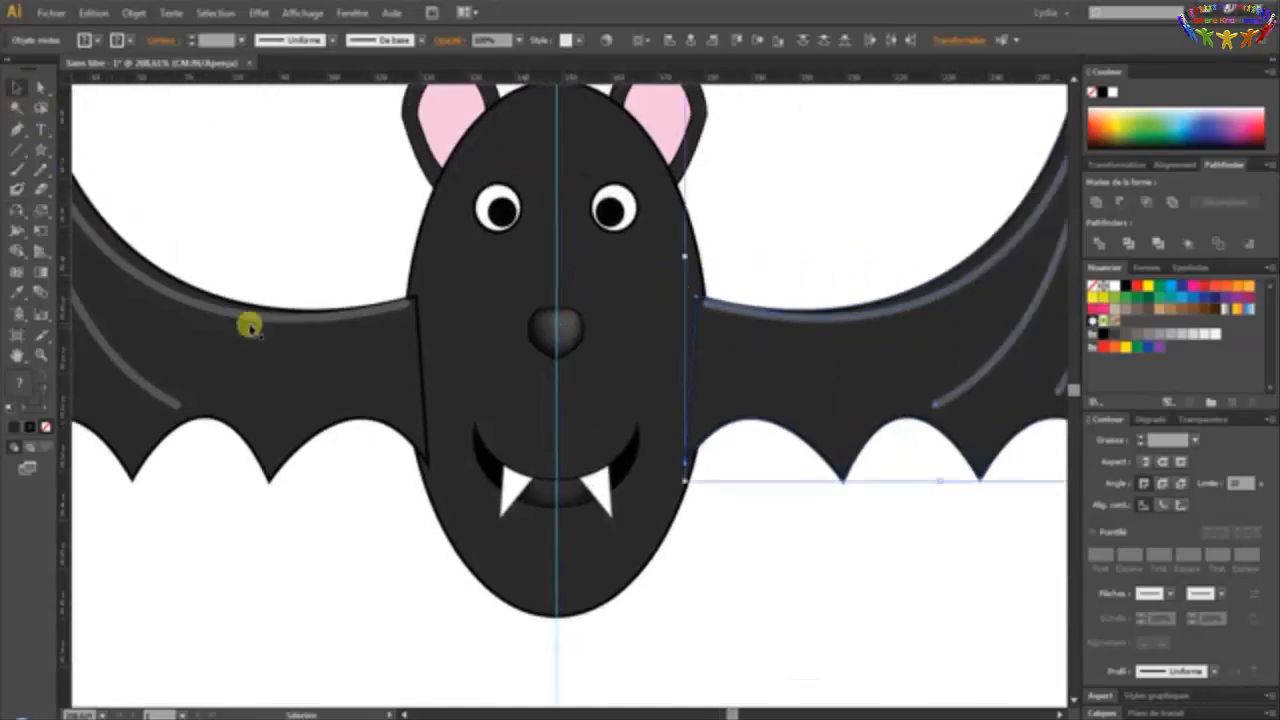
click(295, 357)
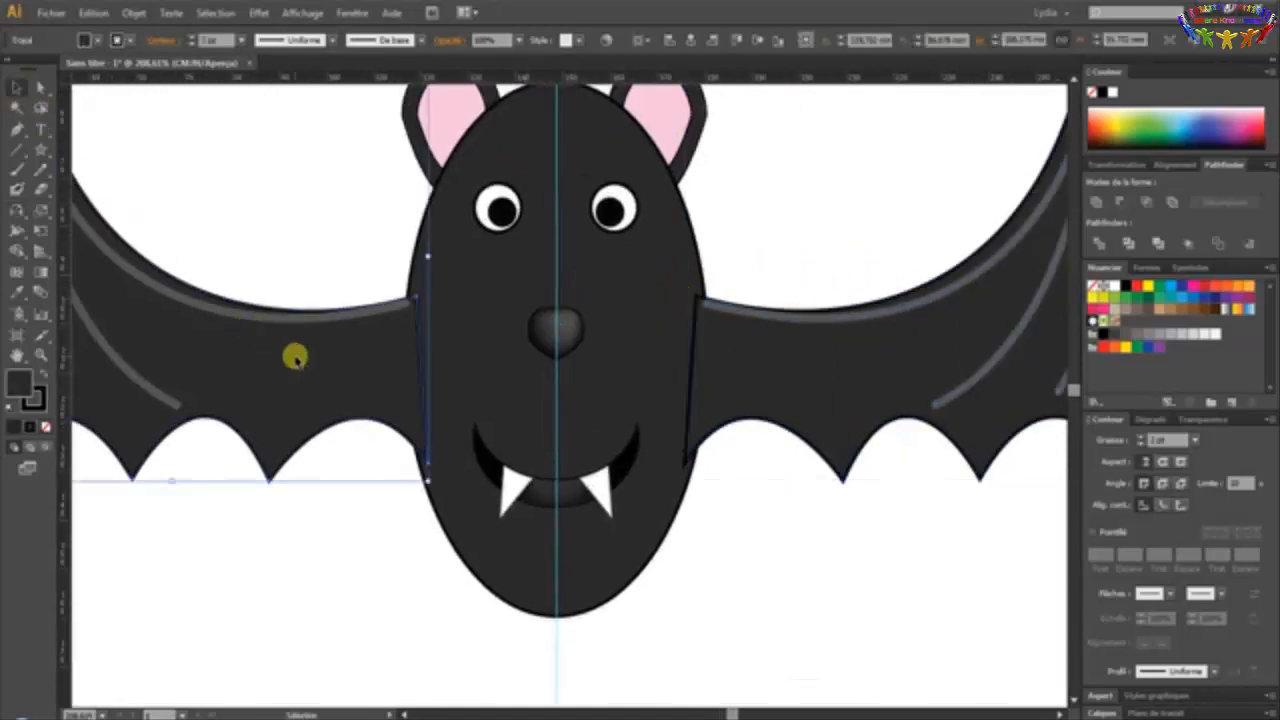
shift+click(465, 297)
shift+click(847, 387)
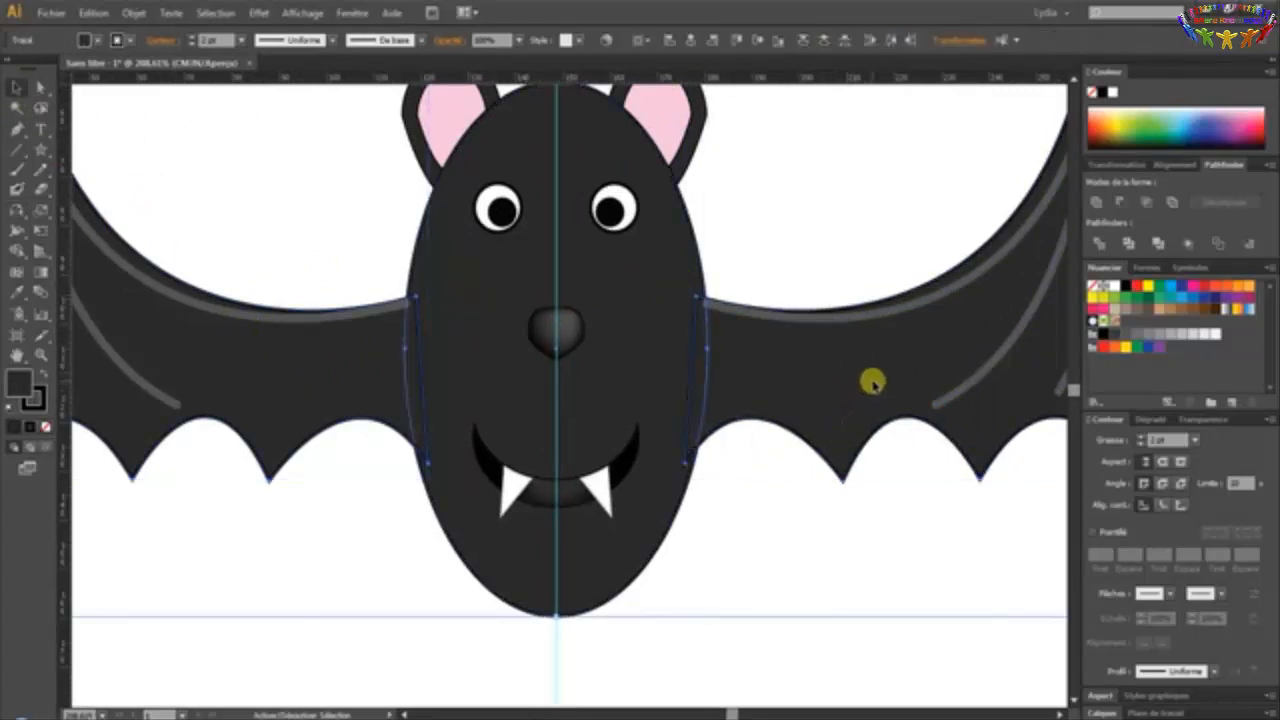
click(1099, 208)
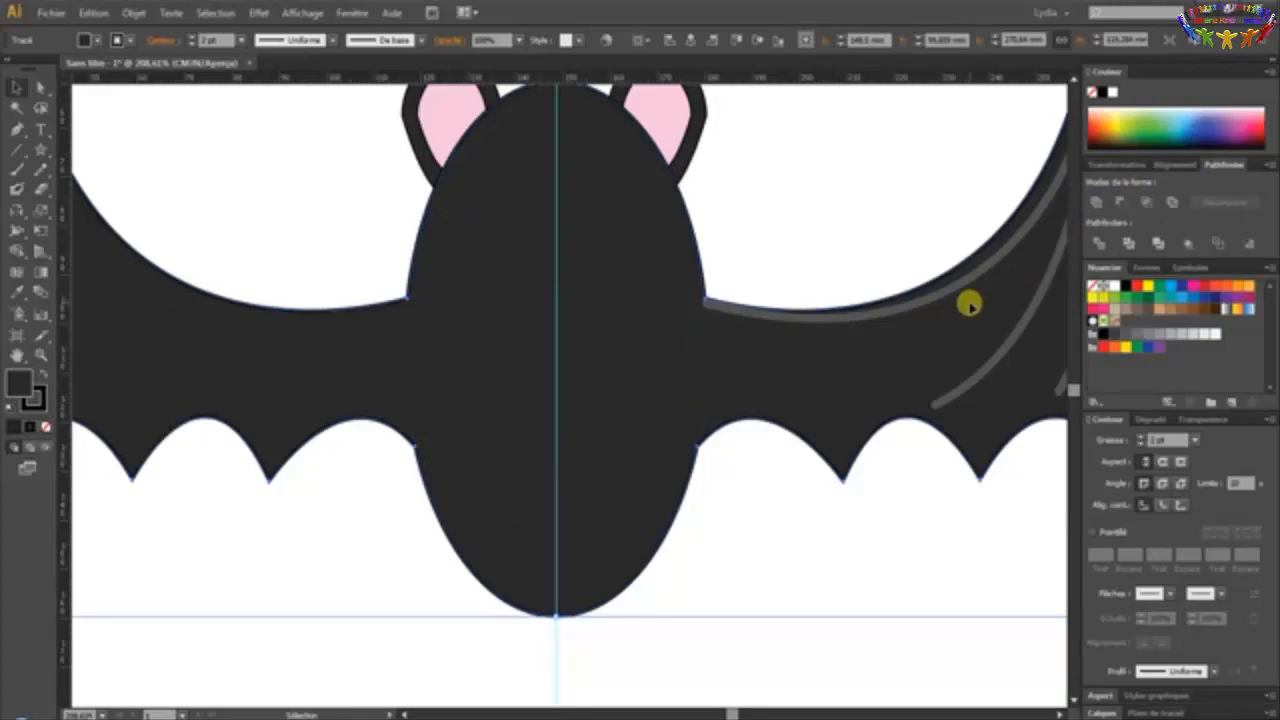
click(376, 263)
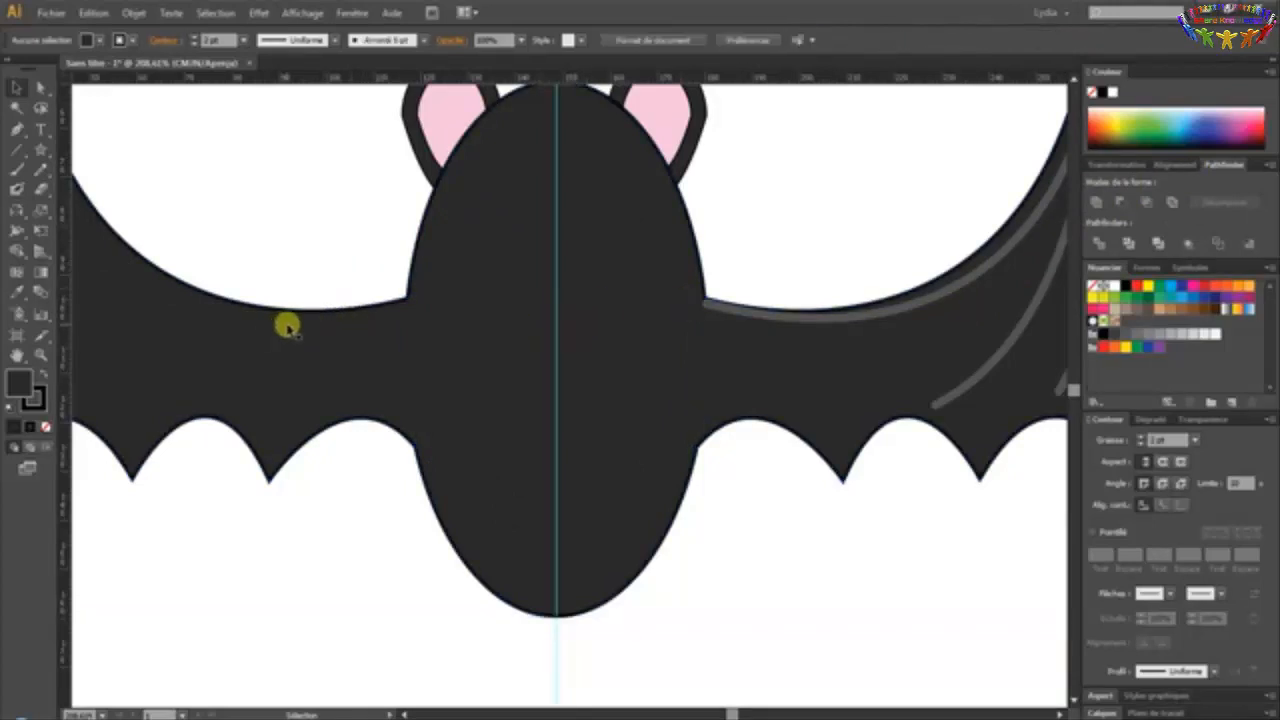
Send the merged body shape to the back, behind the face, ears and rib lines, and deselect it
click(328, 363)
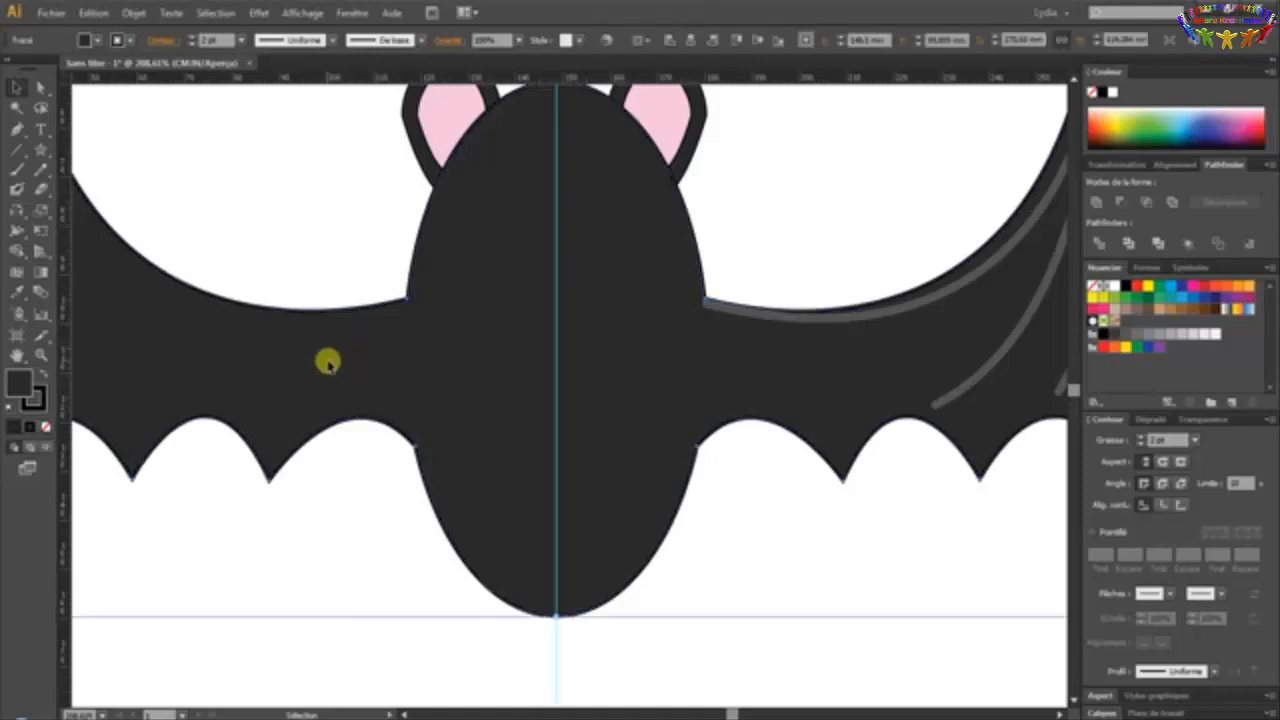
right_click(329, 362)
mouse_move(435, 605)
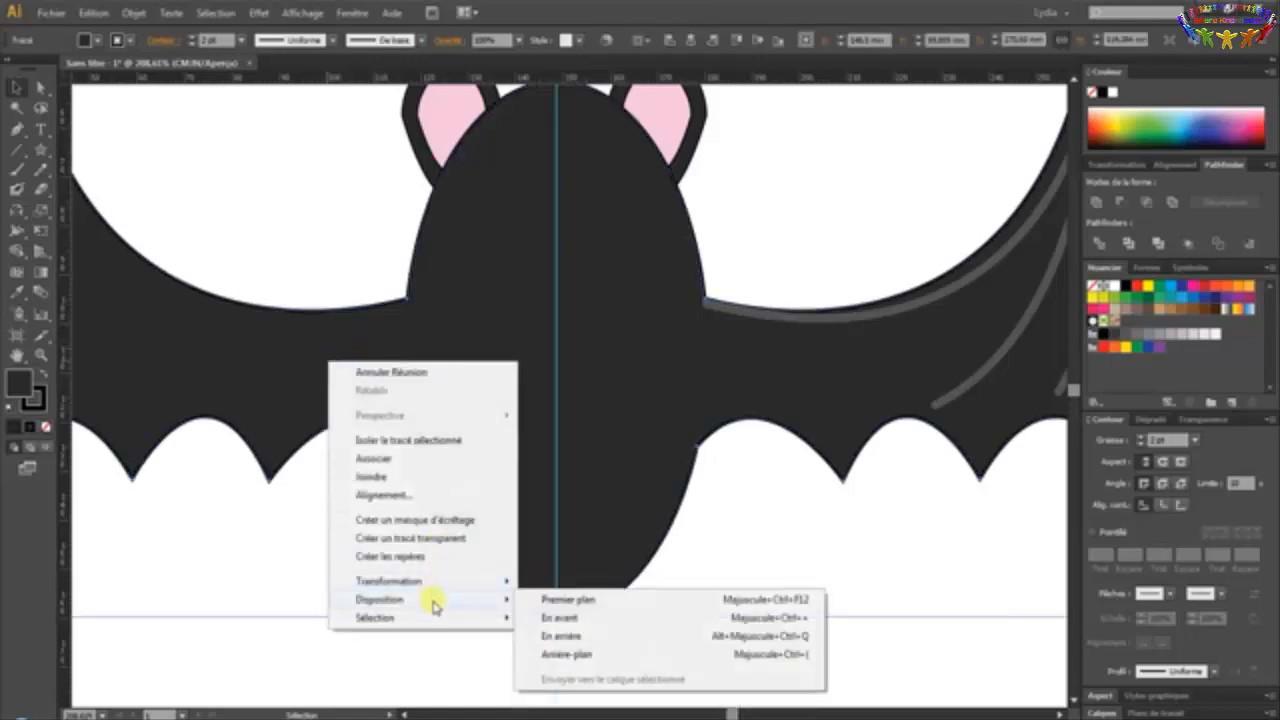
click(624, 664)
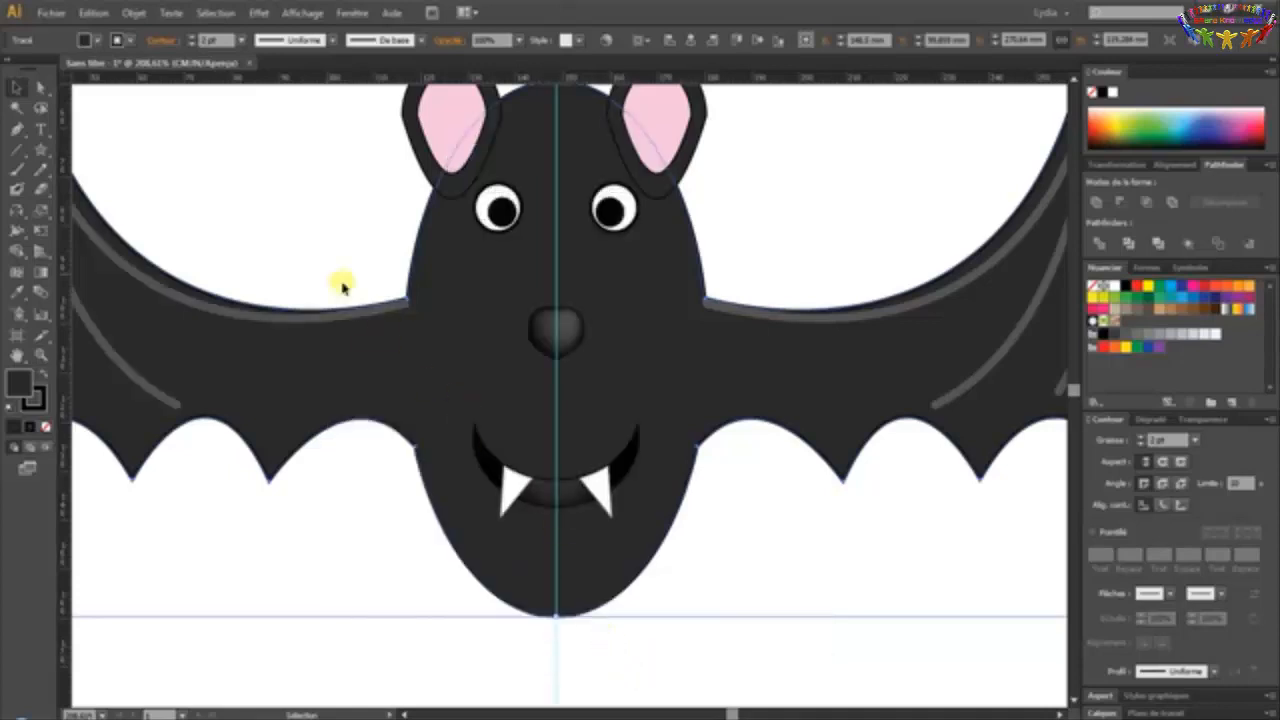
click(305, 235)
Send both ears with their pink inner shapes to the back, behind the body, and deselect them
scroll(445, 160, up, 2)
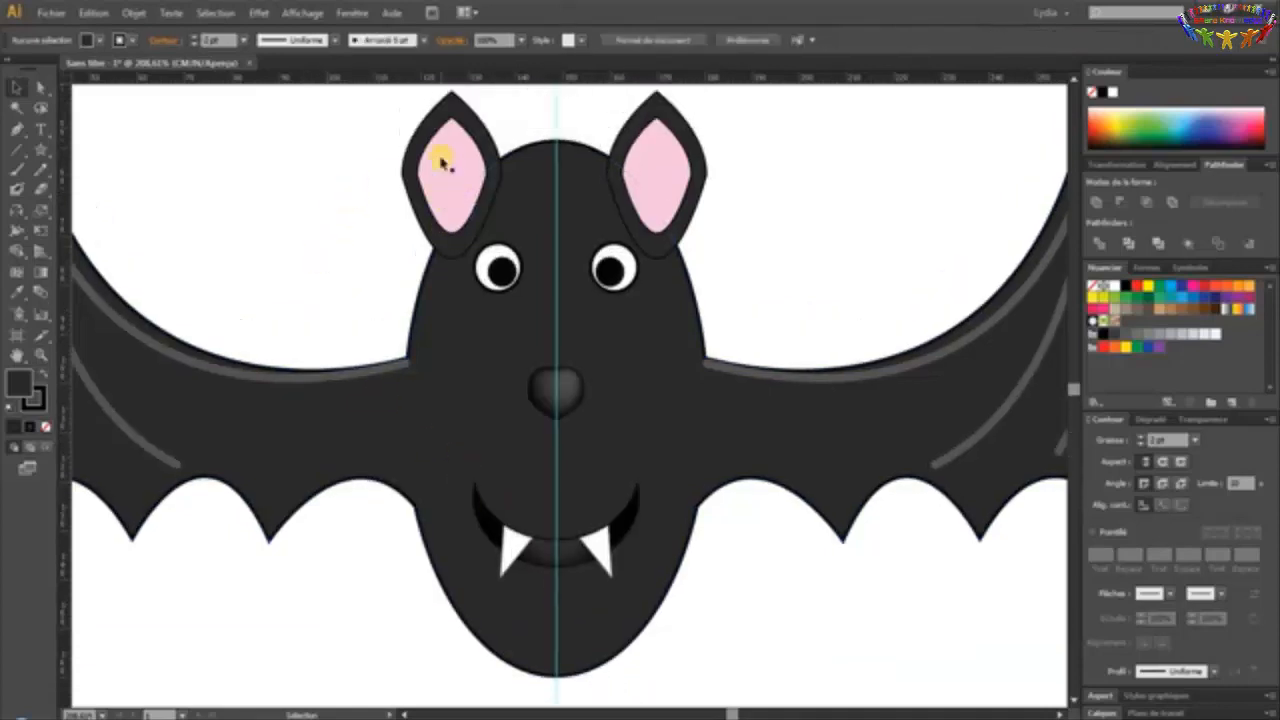
drag(372, 114, 423, 170)
right_click(418, 166)
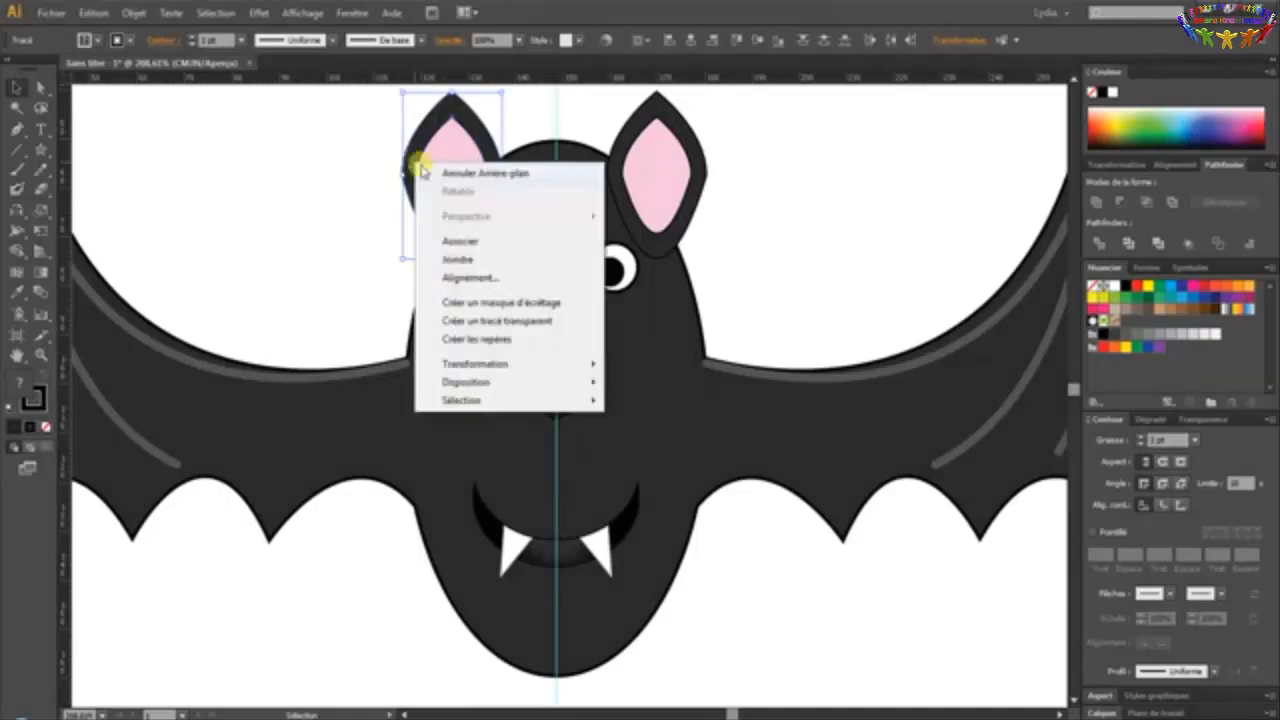
mouse_move(526, 381)
click(737, 450)
click(343, 151)
click(446, 178)
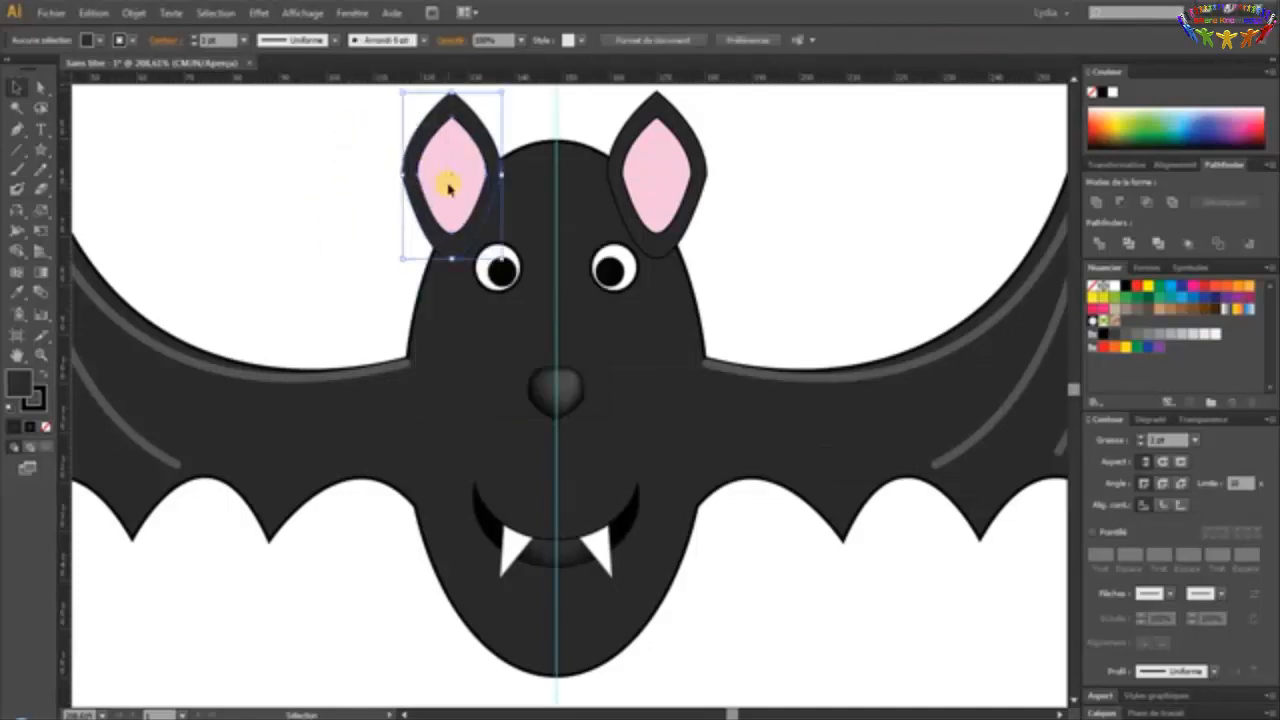
drag(609, 109, 700, 129)
right_click(677, 143)
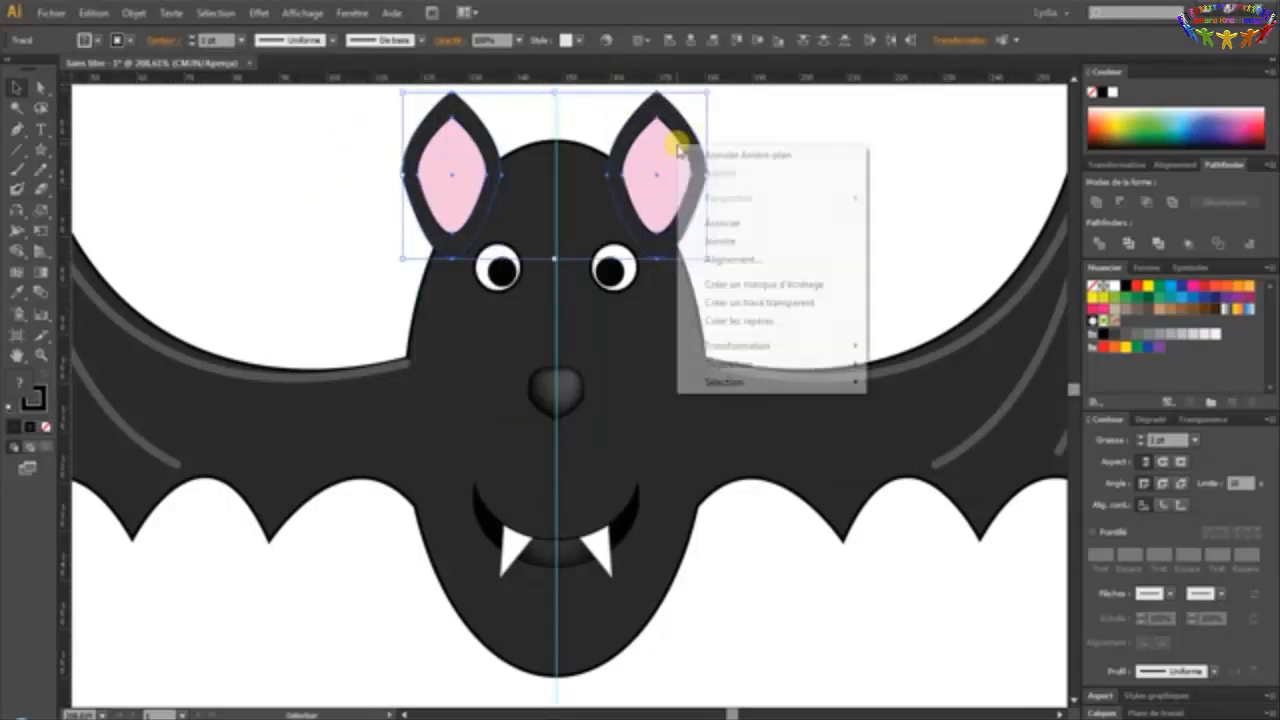
mouse_move(765, 383)
mouse_move(800, 363)
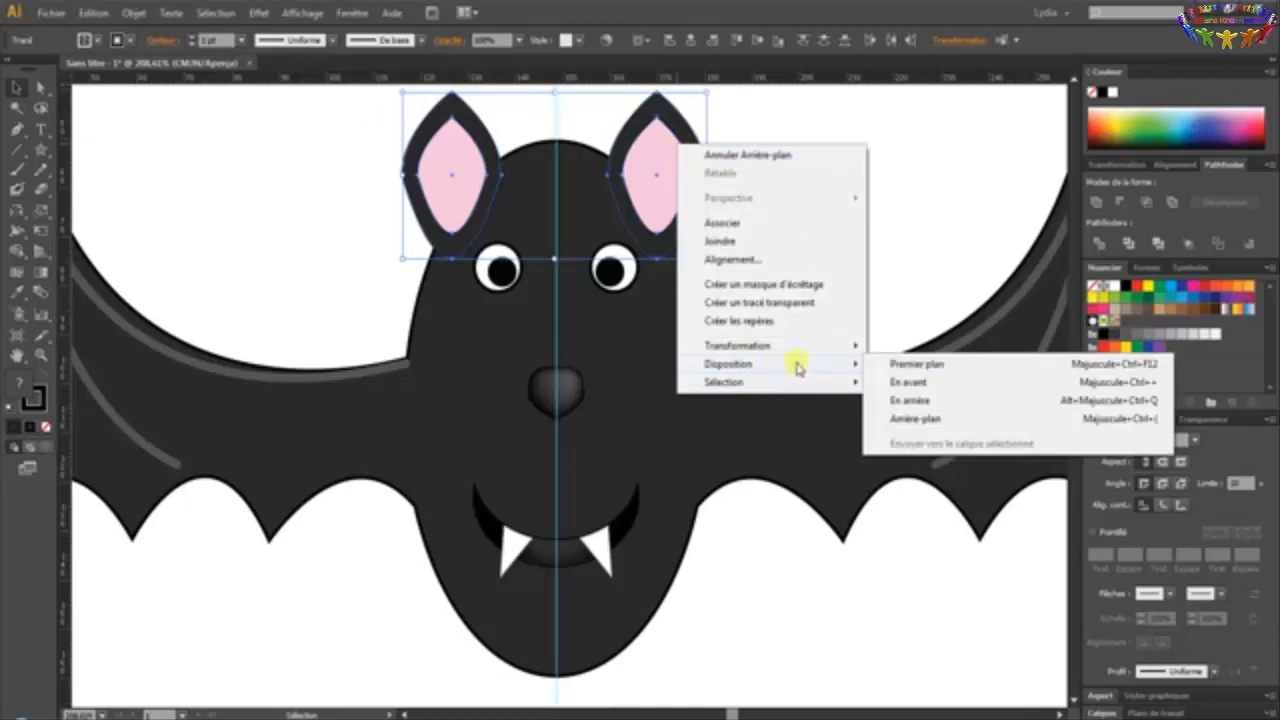
click(928, 418)
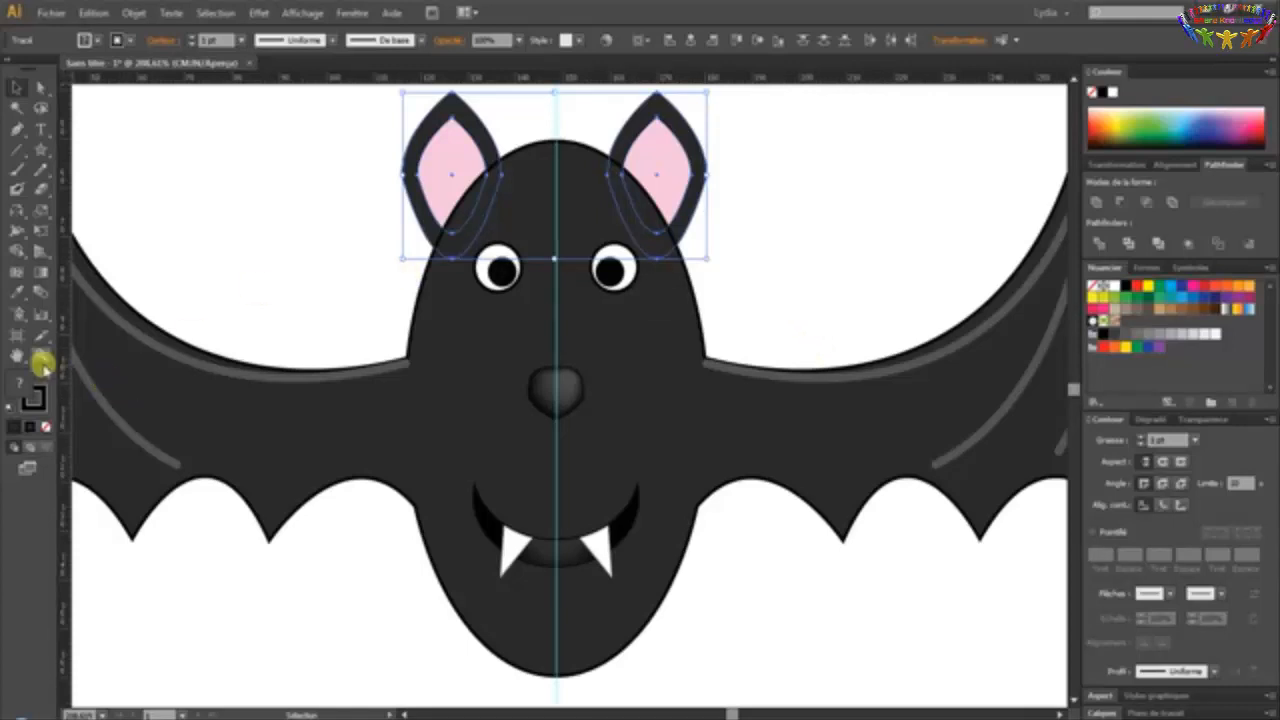
key(ctrl+1)
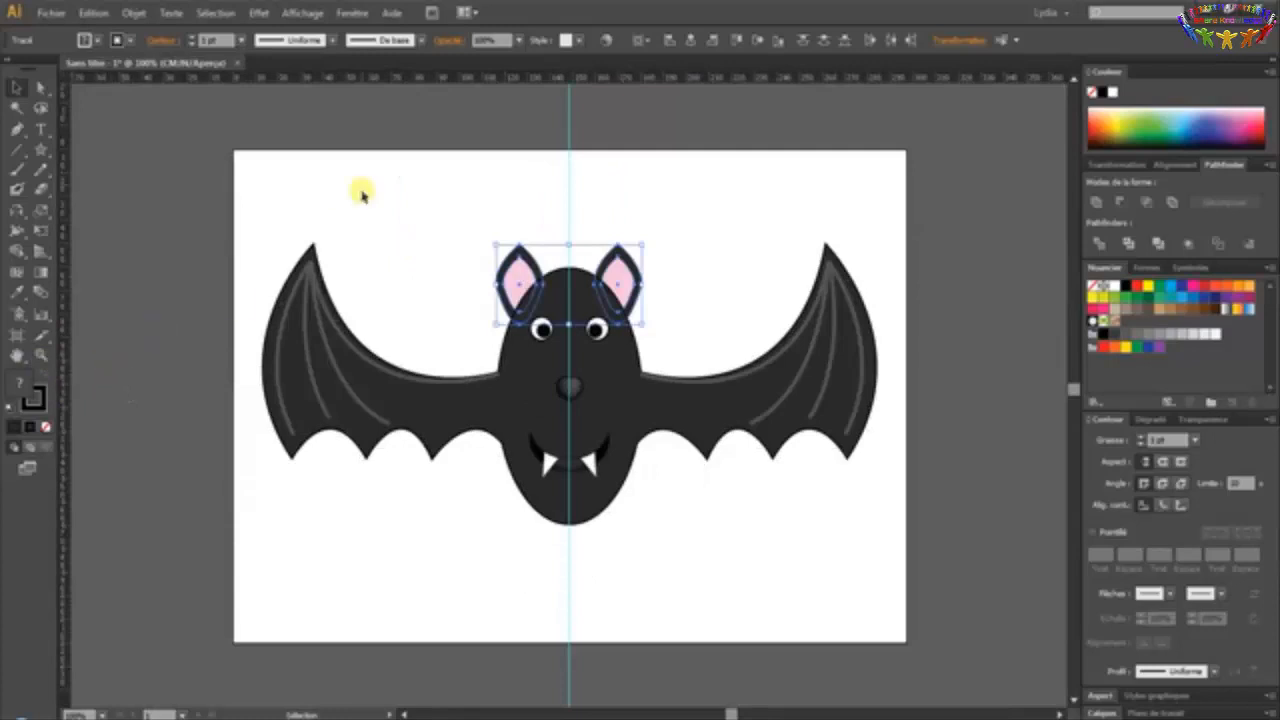
click(362, 185)
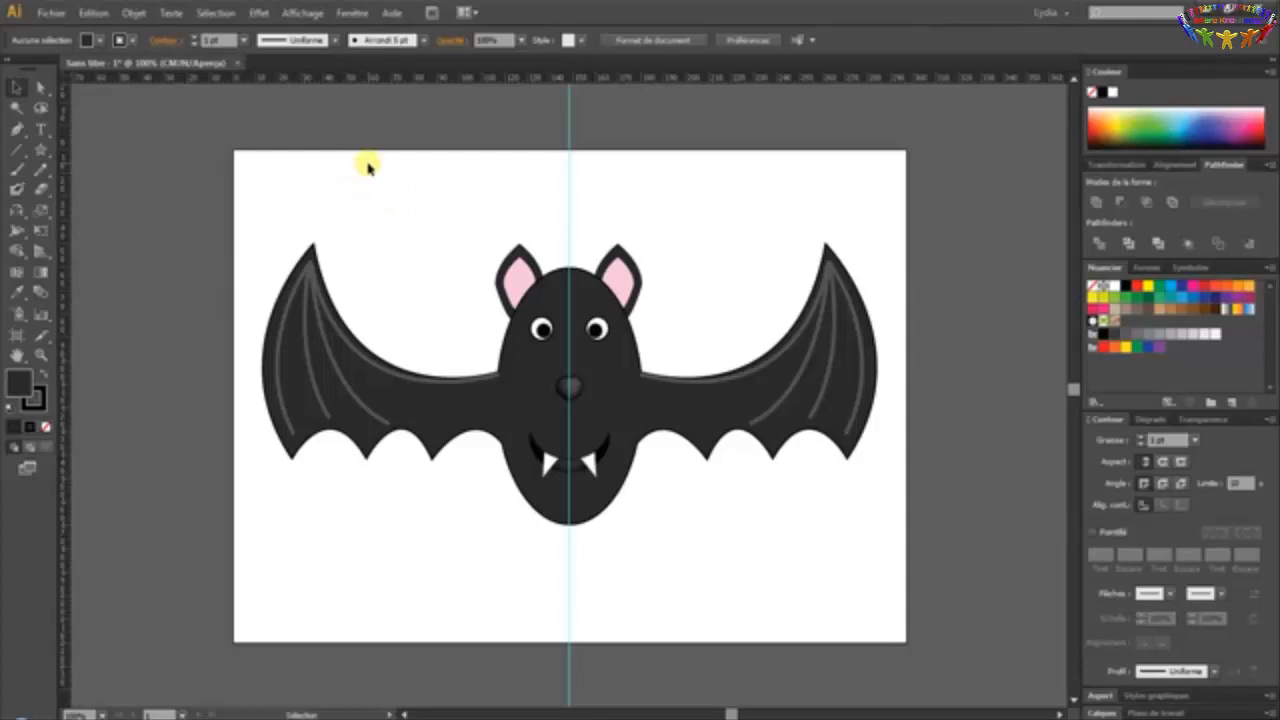
Draw a 297 × 210 mm rectangle covering the whole artboard, with the dark radial gradient fill and no stroke
drag(40, 150, 108, 150)
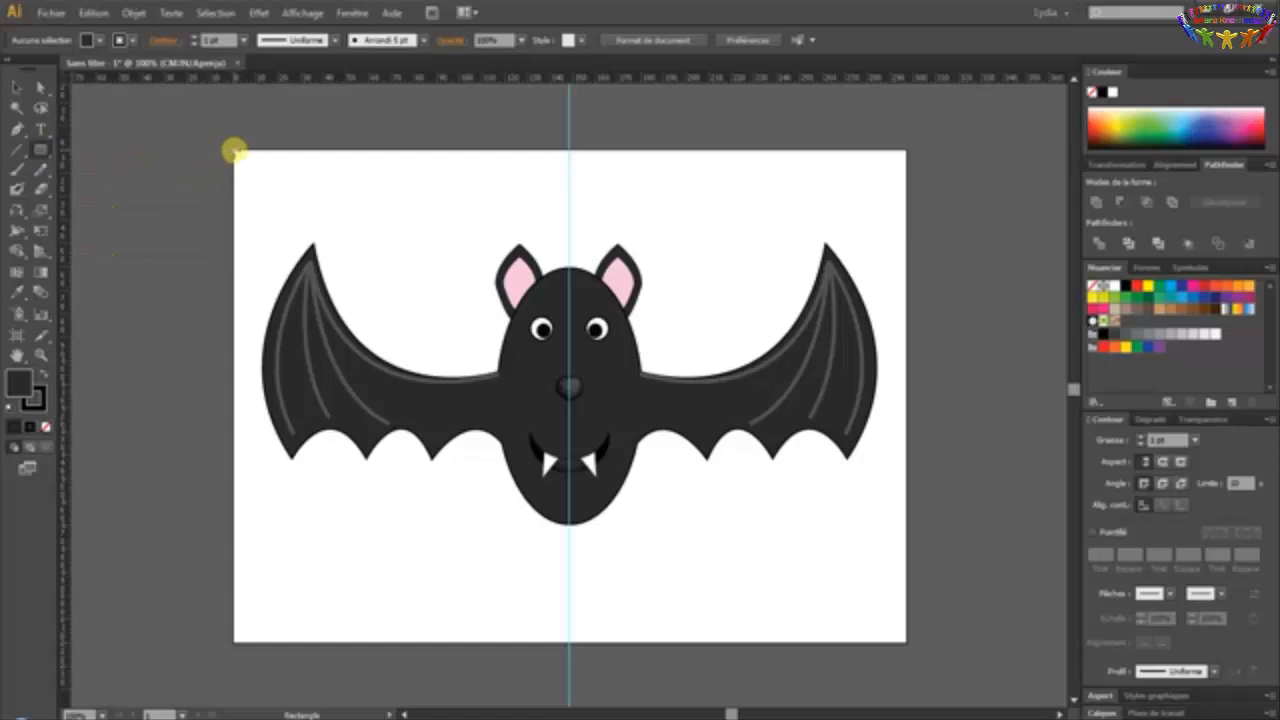
drag(232, 150, 906, 642)
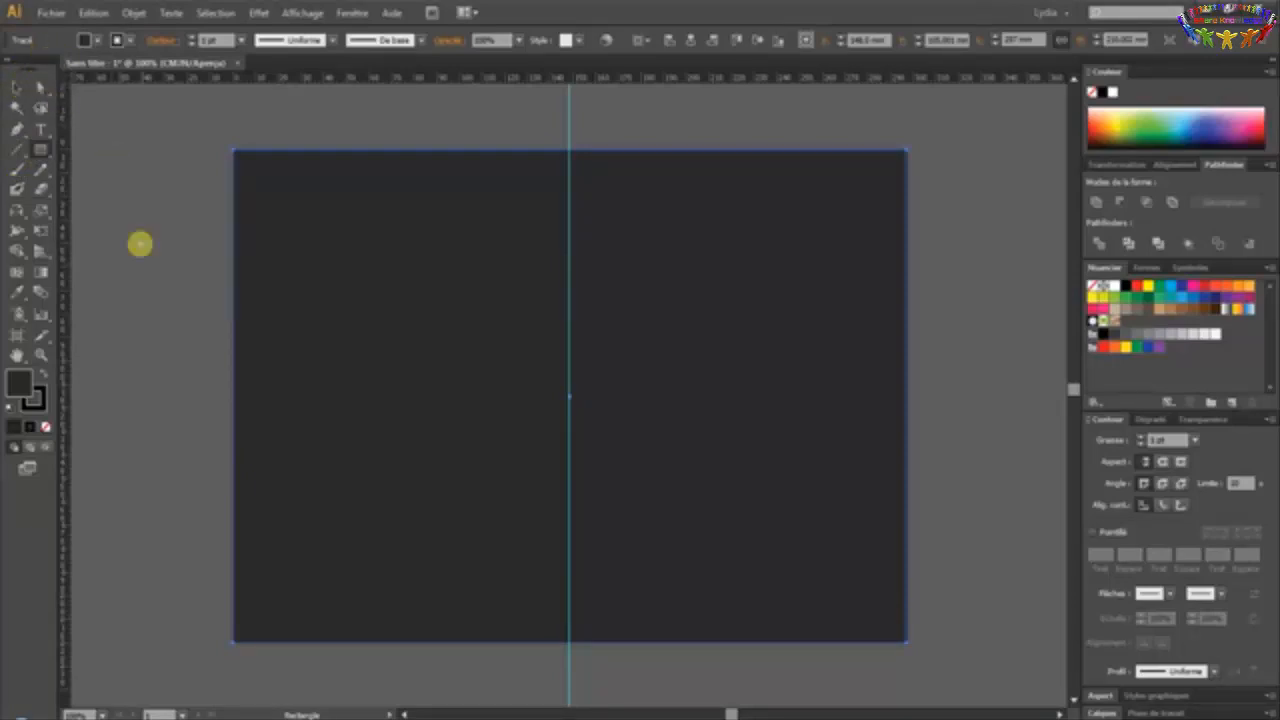
click(24, 424)
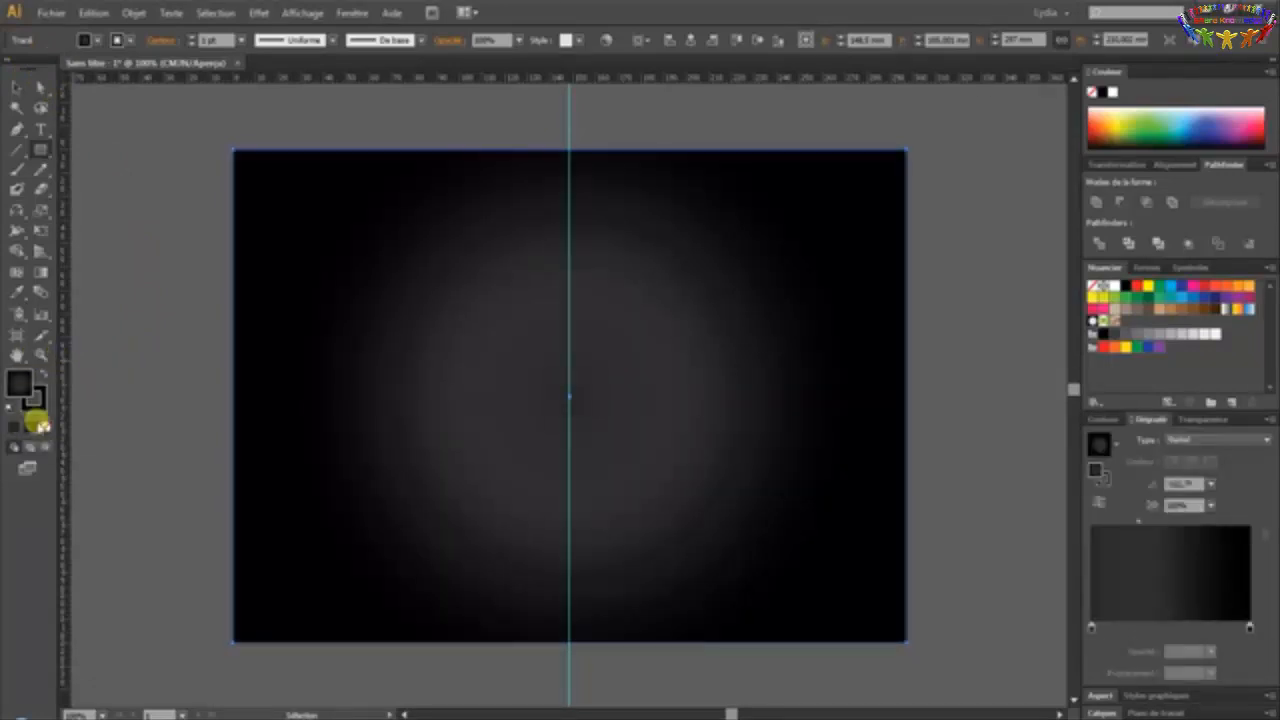
click(38, 403)
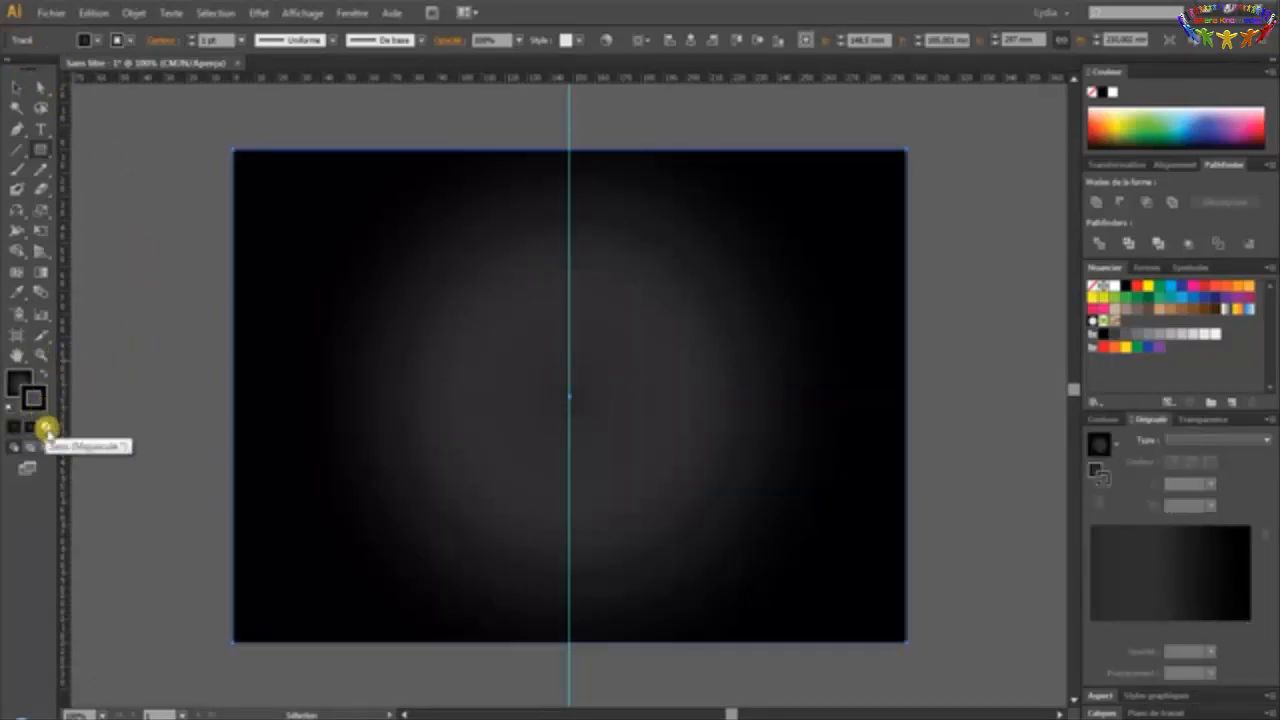
click(45, 426)
Recolour the centre stop of the background rectangle's radial fill gradient to light orange using an RGB hex value
click(18, 380)
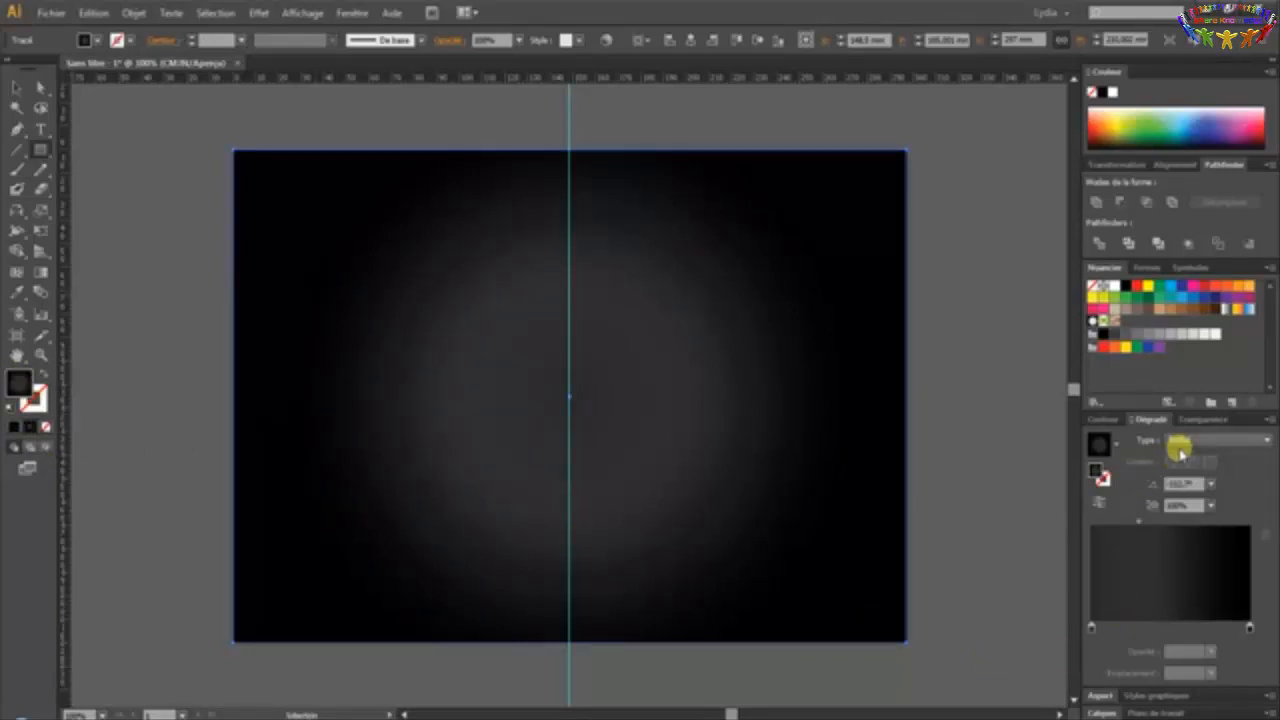
click(1091, 629)
double_click(1091, 629)
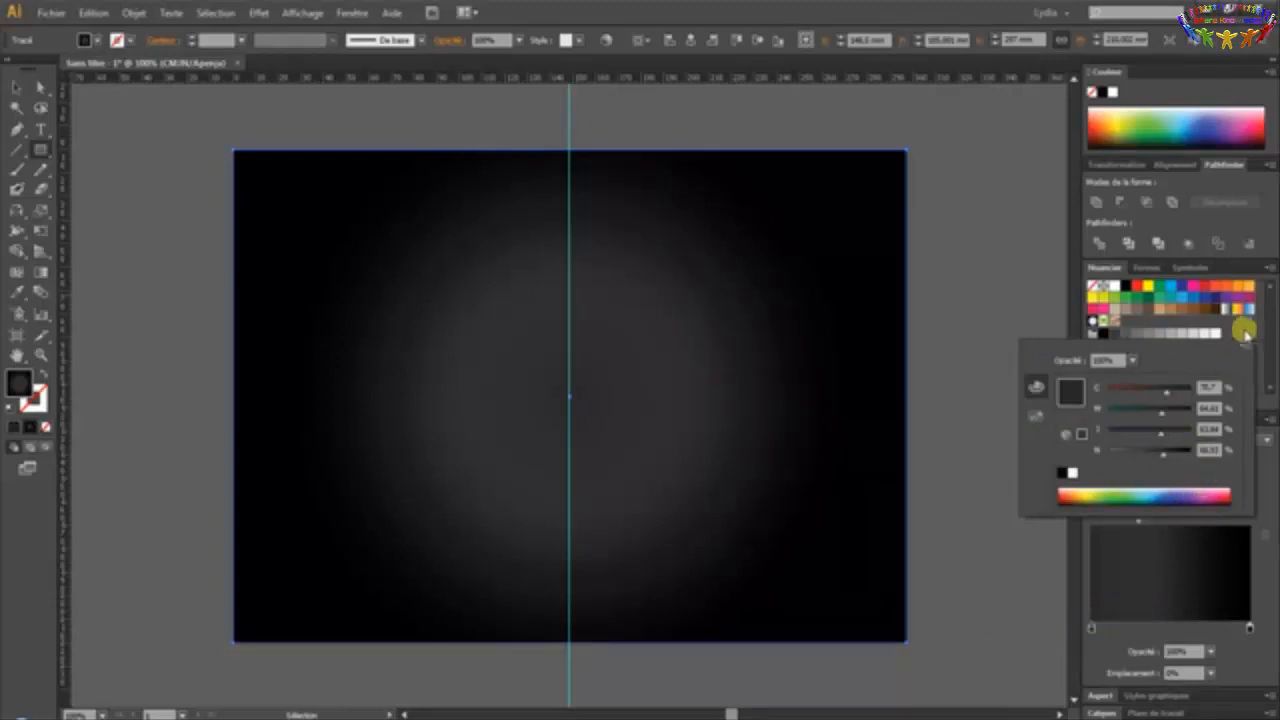
click(1247, 347)
click(1204, 370)
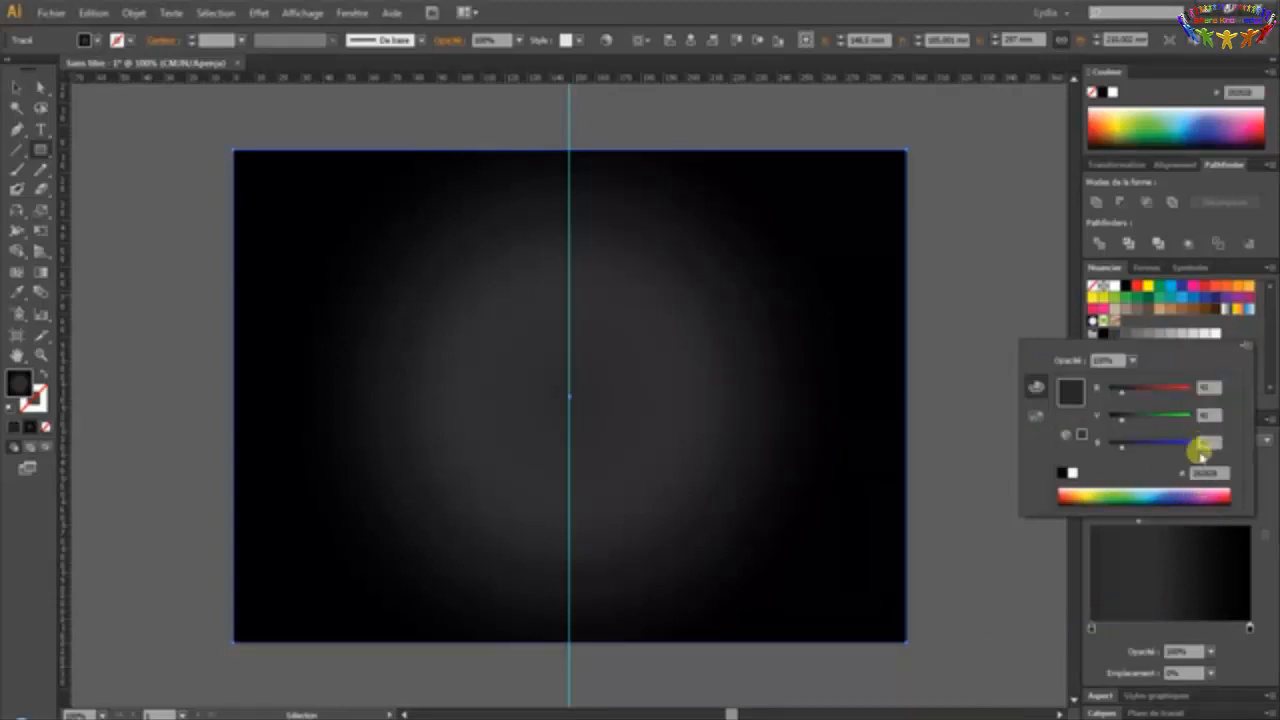
click(1204, 471)
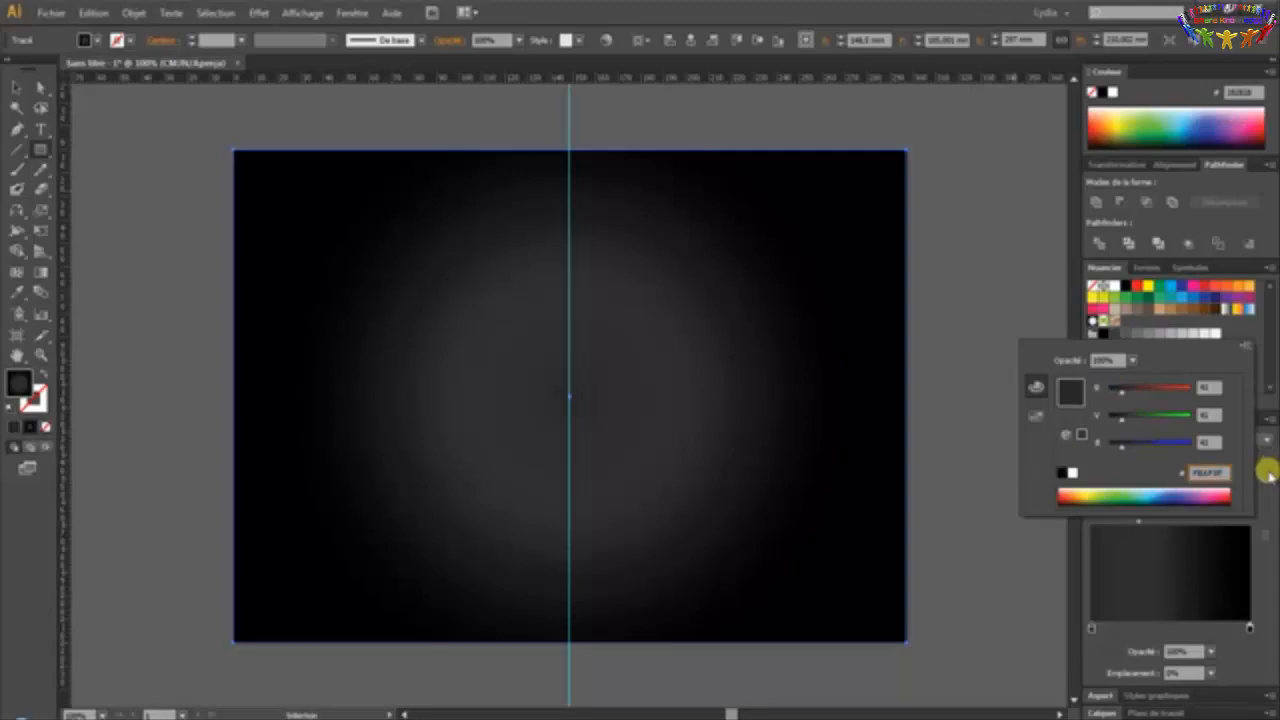
click(1263, 508)
Recolour the black outer stop of the background gradient to dark red-orange using an RGB hex value
double_click(1250, 629)
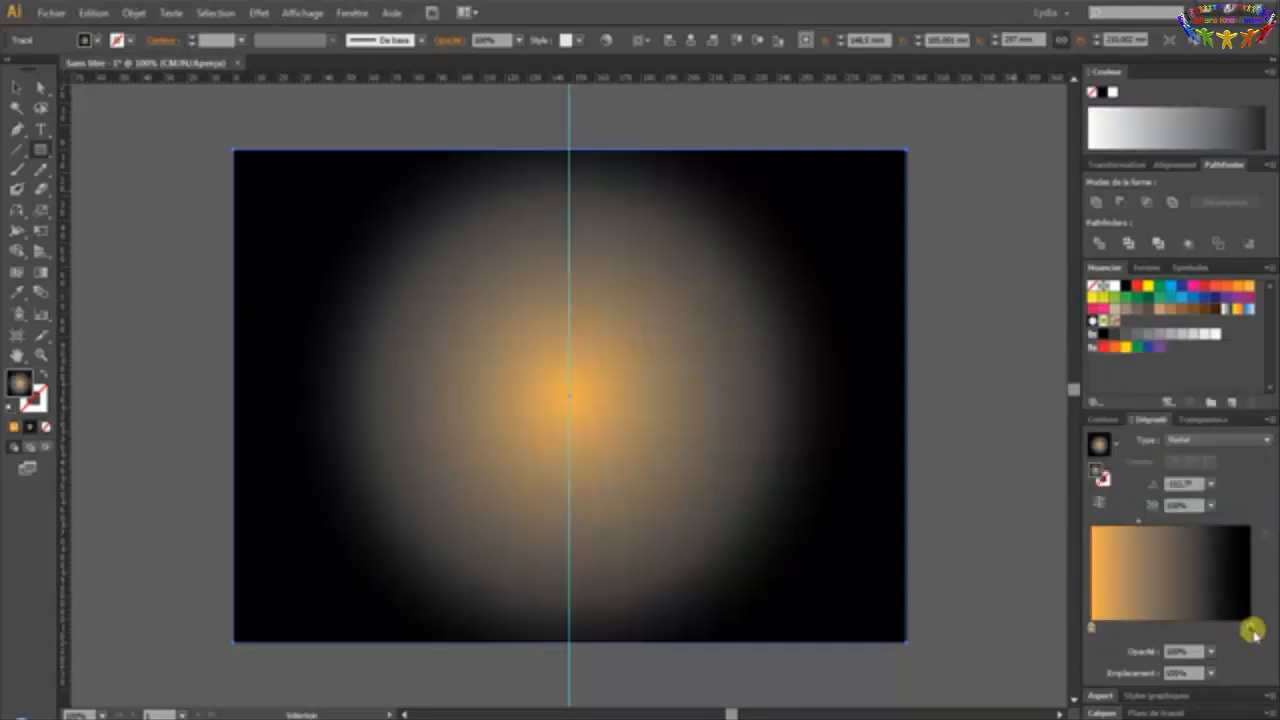
click(1245, 346)
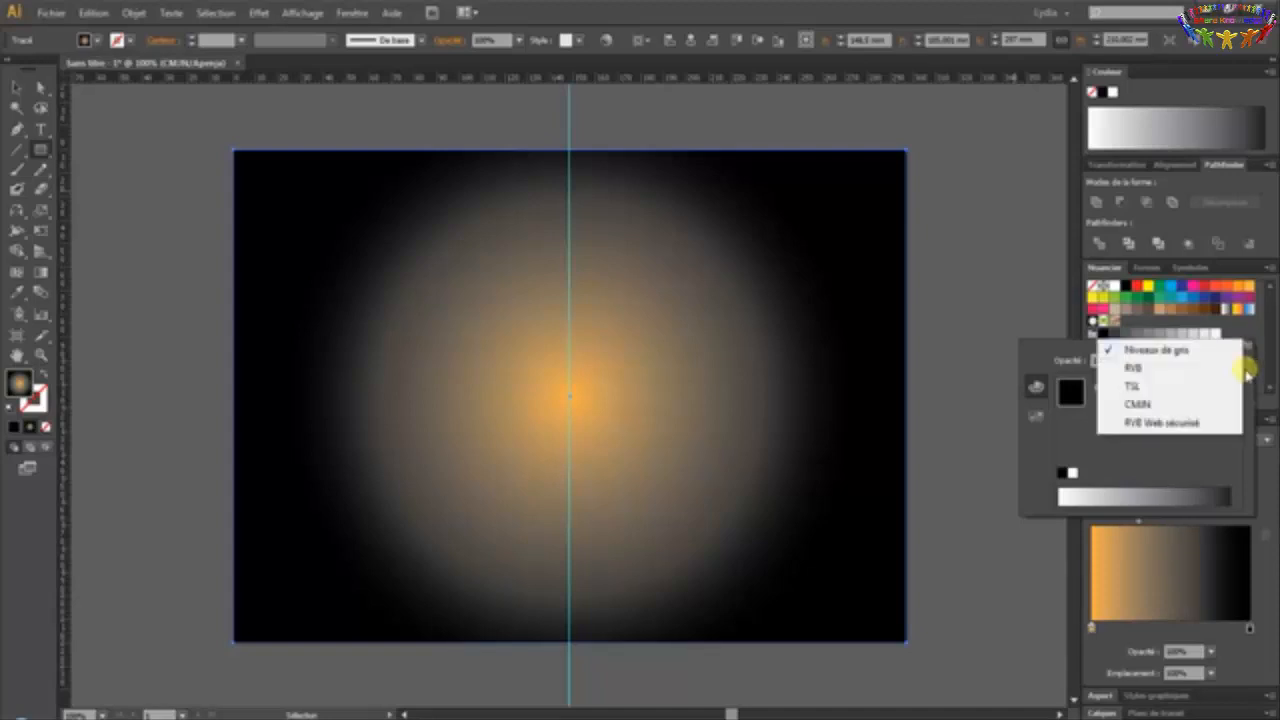
click(1228, 369)
click(1200, 471)
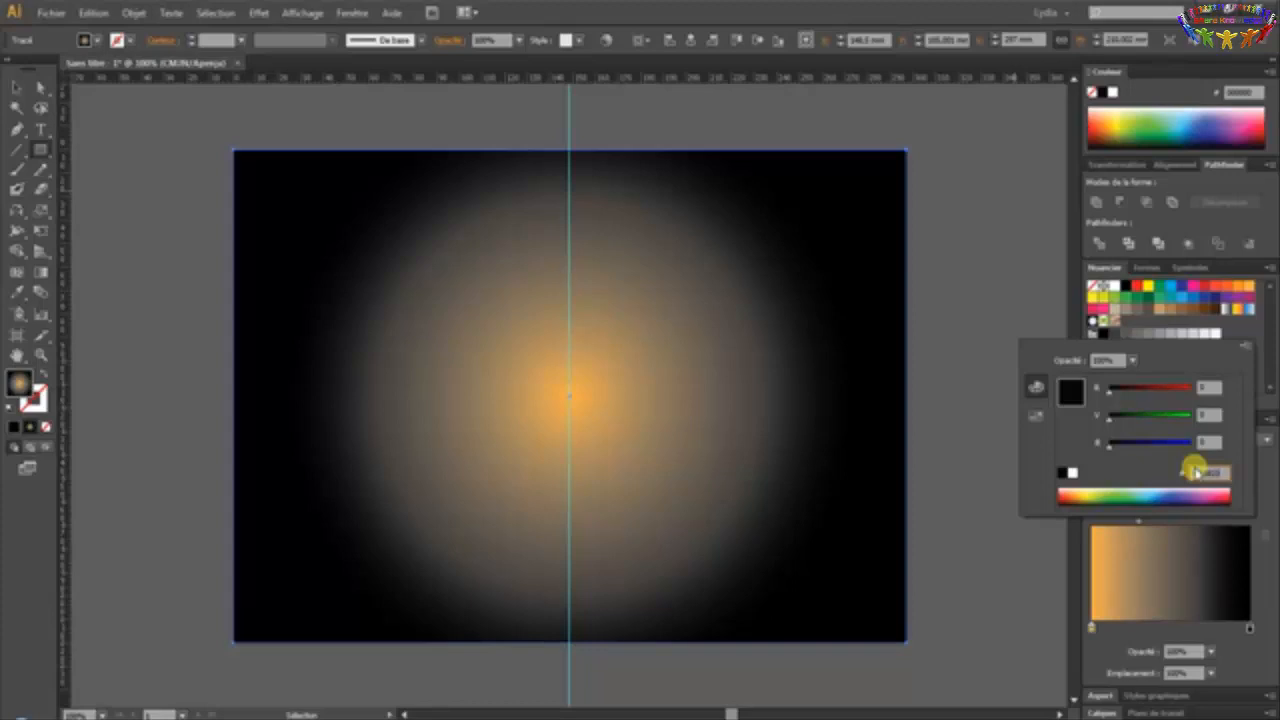
click(1269, 472)
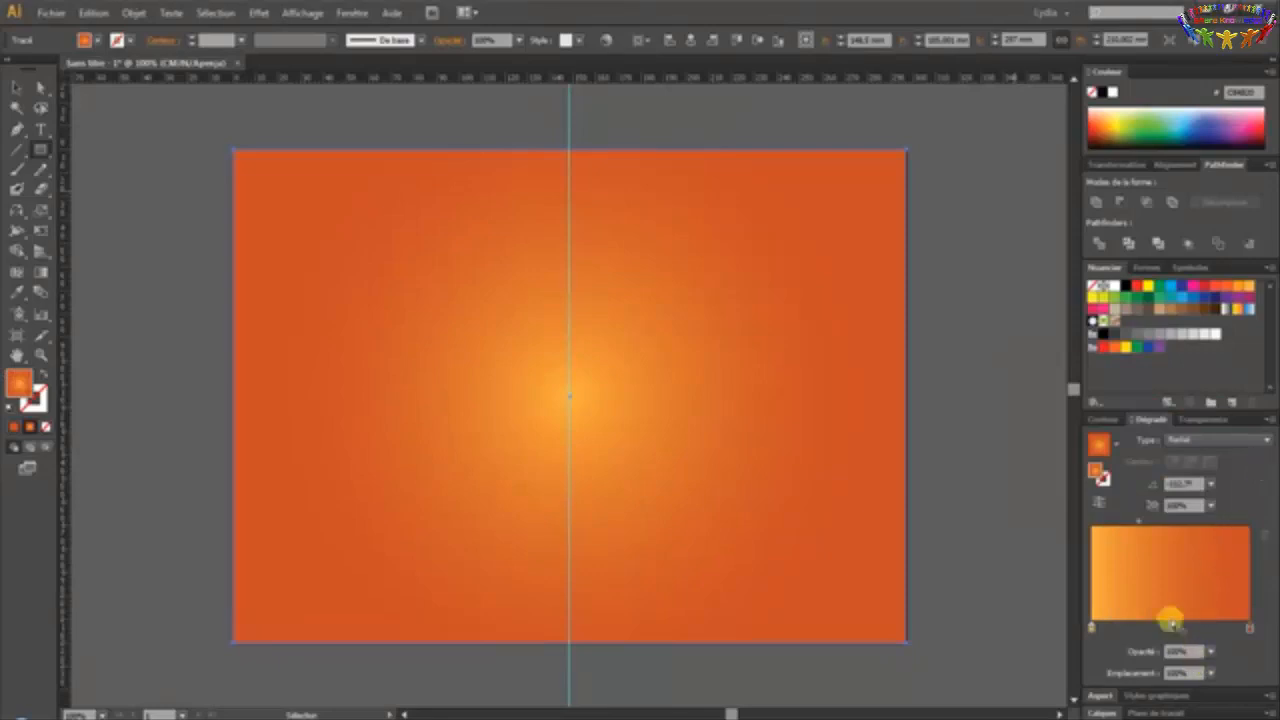
Set the location of the midpoint between the two background gradient stops to 80%
click(1139, 520)
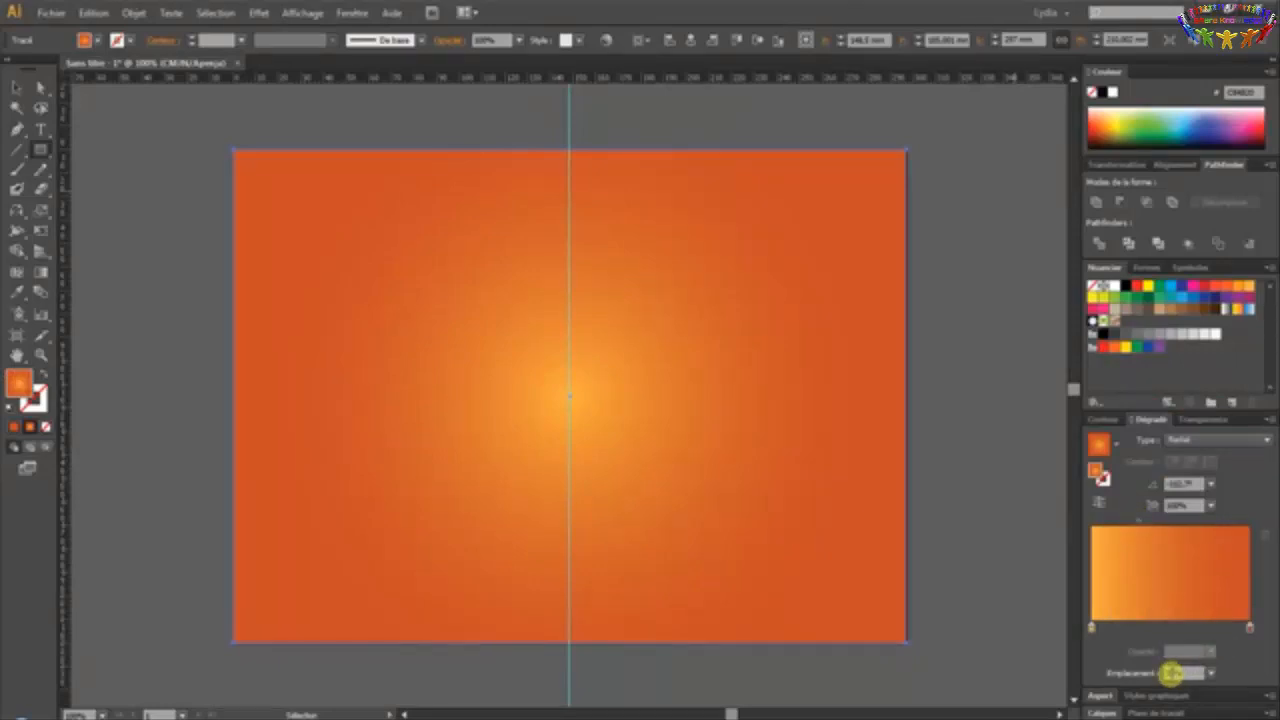
drag(1174, 674, 1058, 634)
text(80)
key(Return)
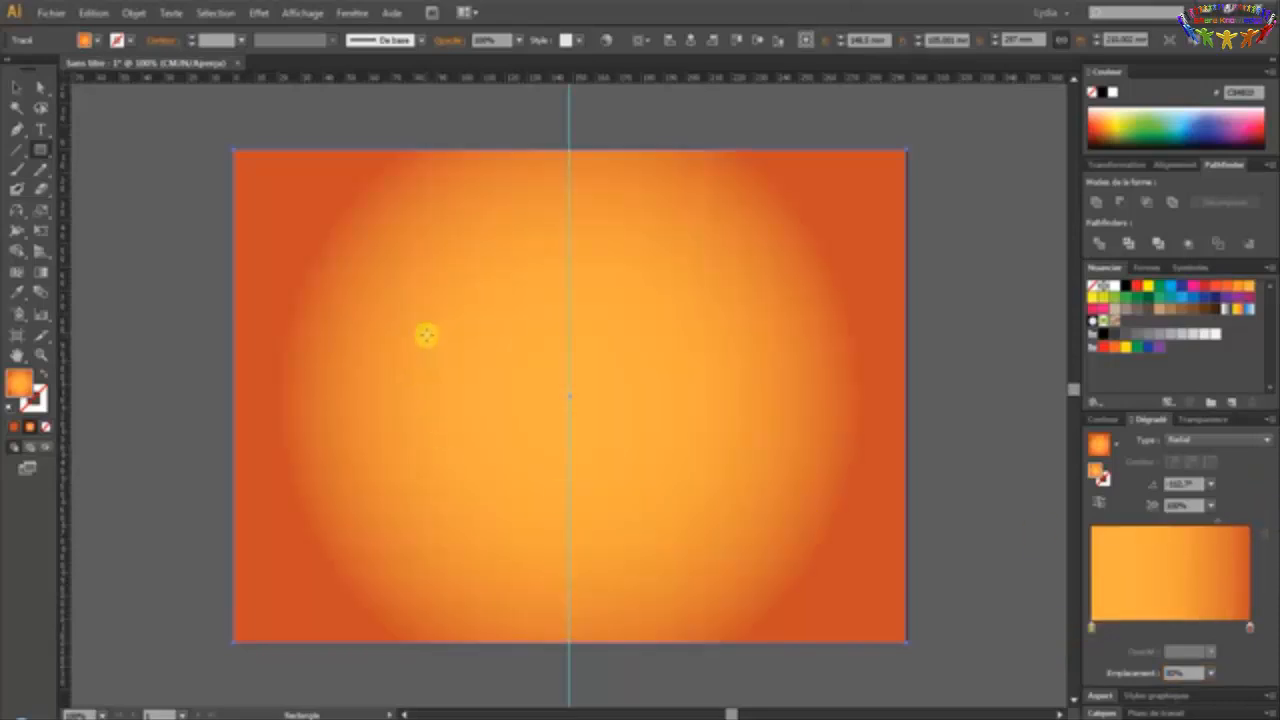
Send the orange gradient rectangle to the back, behind the whole bat, and deselect it
click(14, 90)
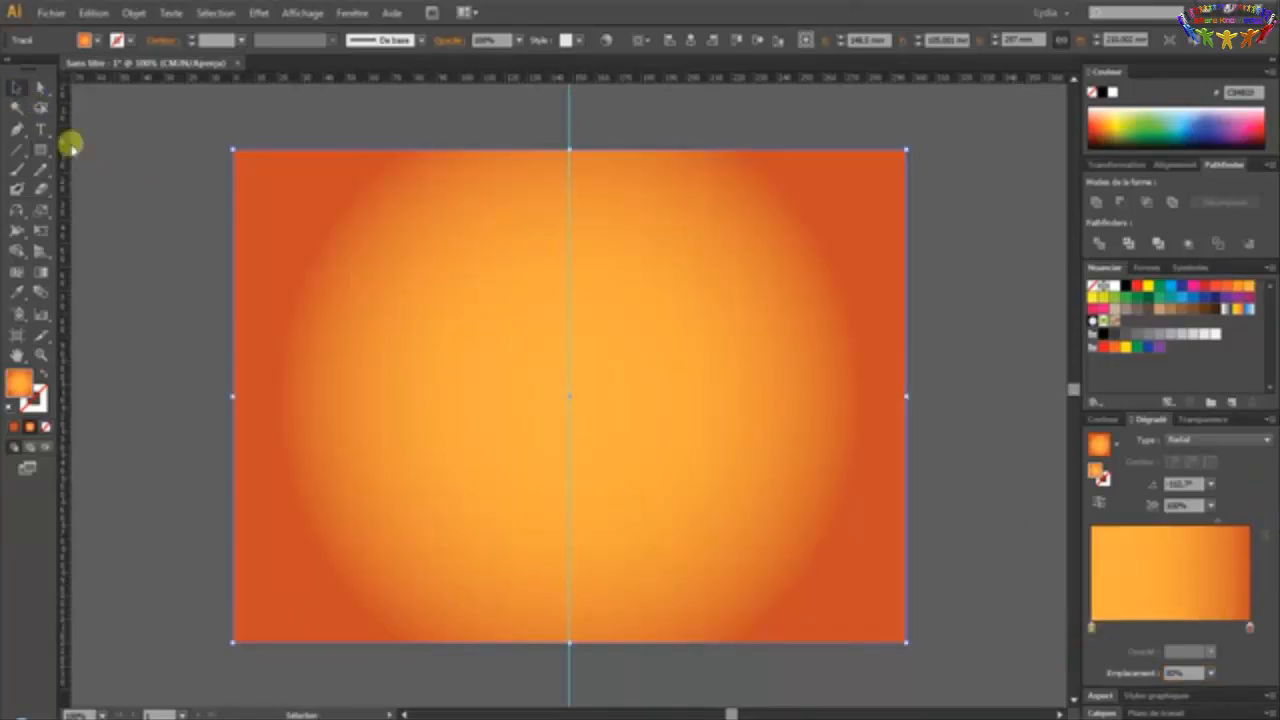
right_click(345, 348)
mouse_move(435, 590)
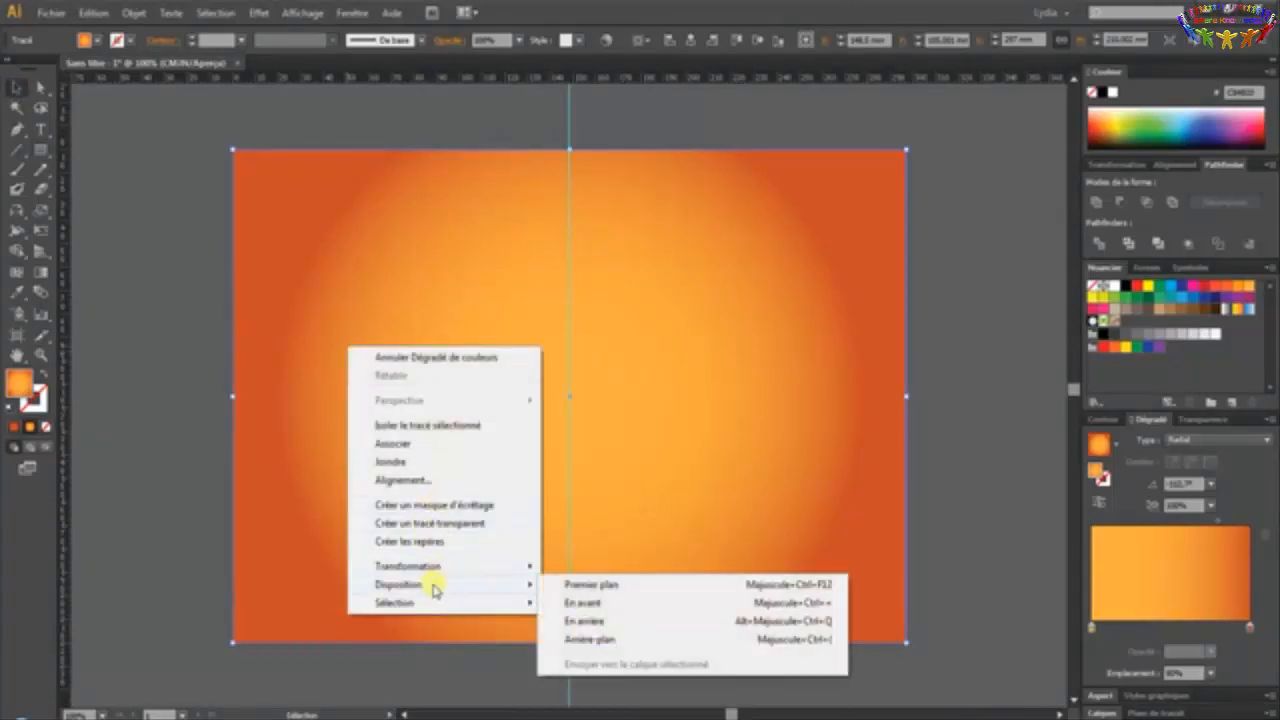
click(607, 641)
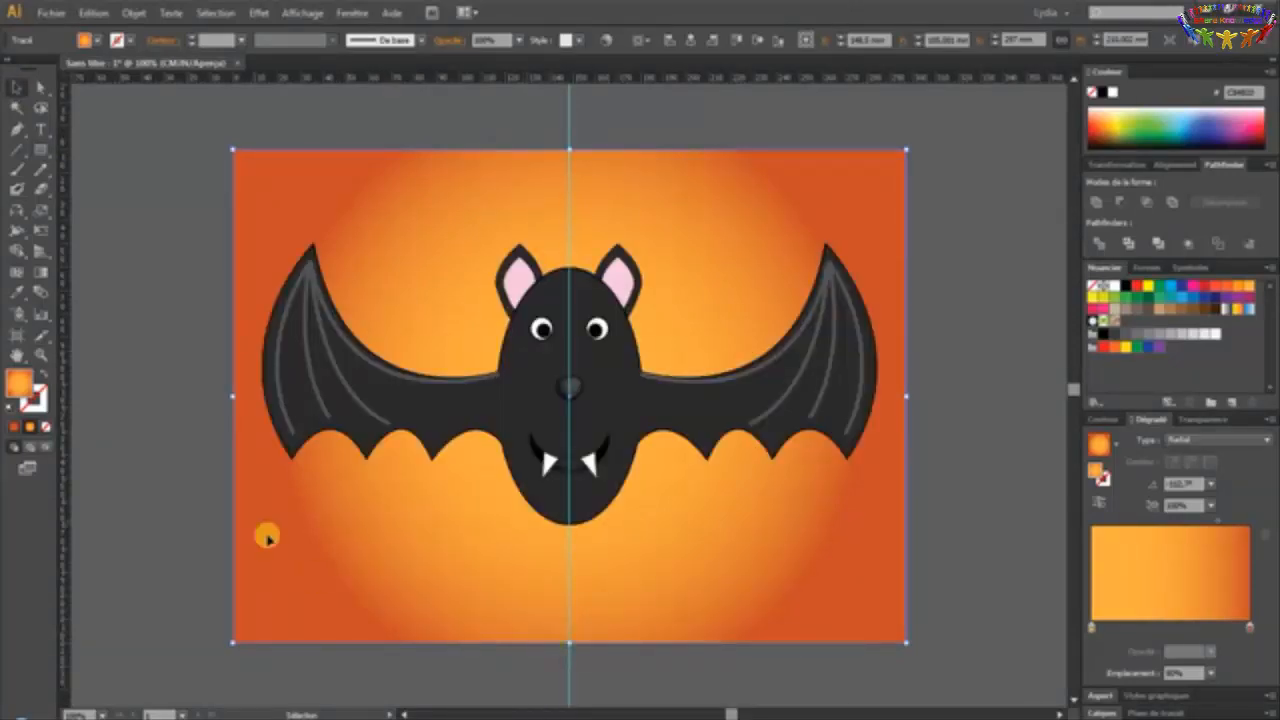
click(194, 366)
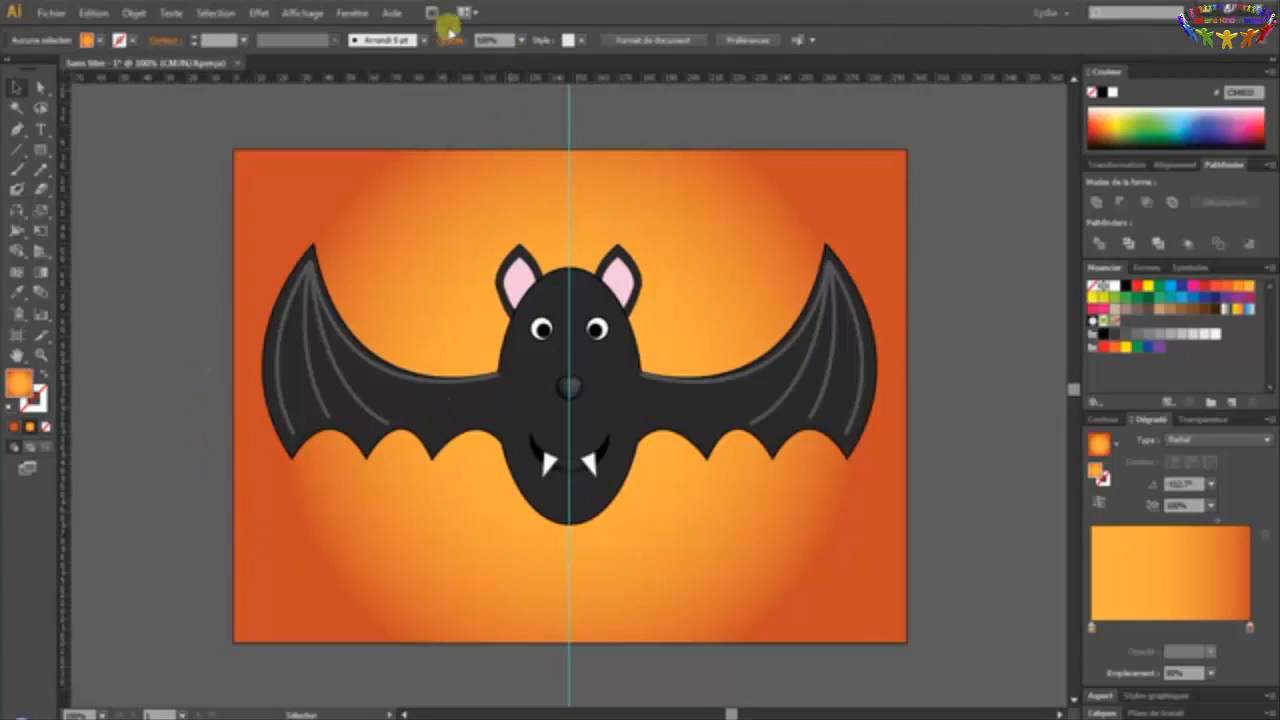
Clear all guides from the document, including the vertical one through the bat's centre
click(302, 13)
mouse_move(500, 500)
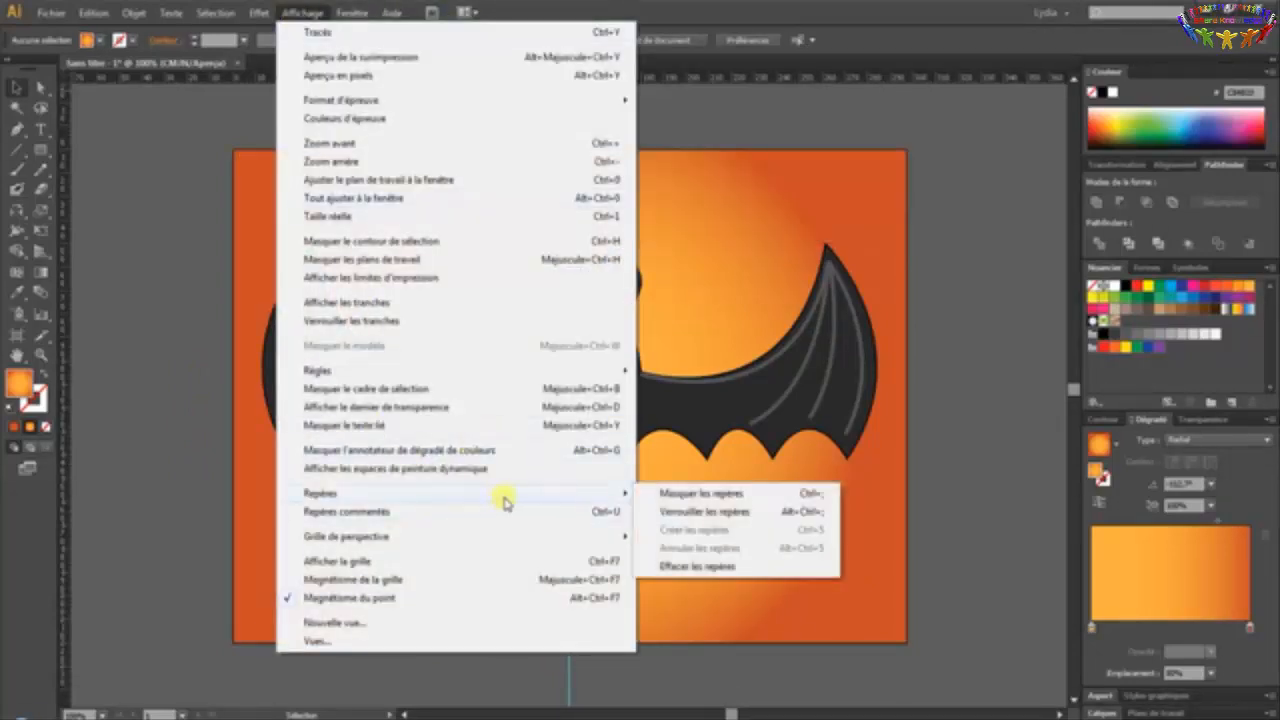
click(676, 565)
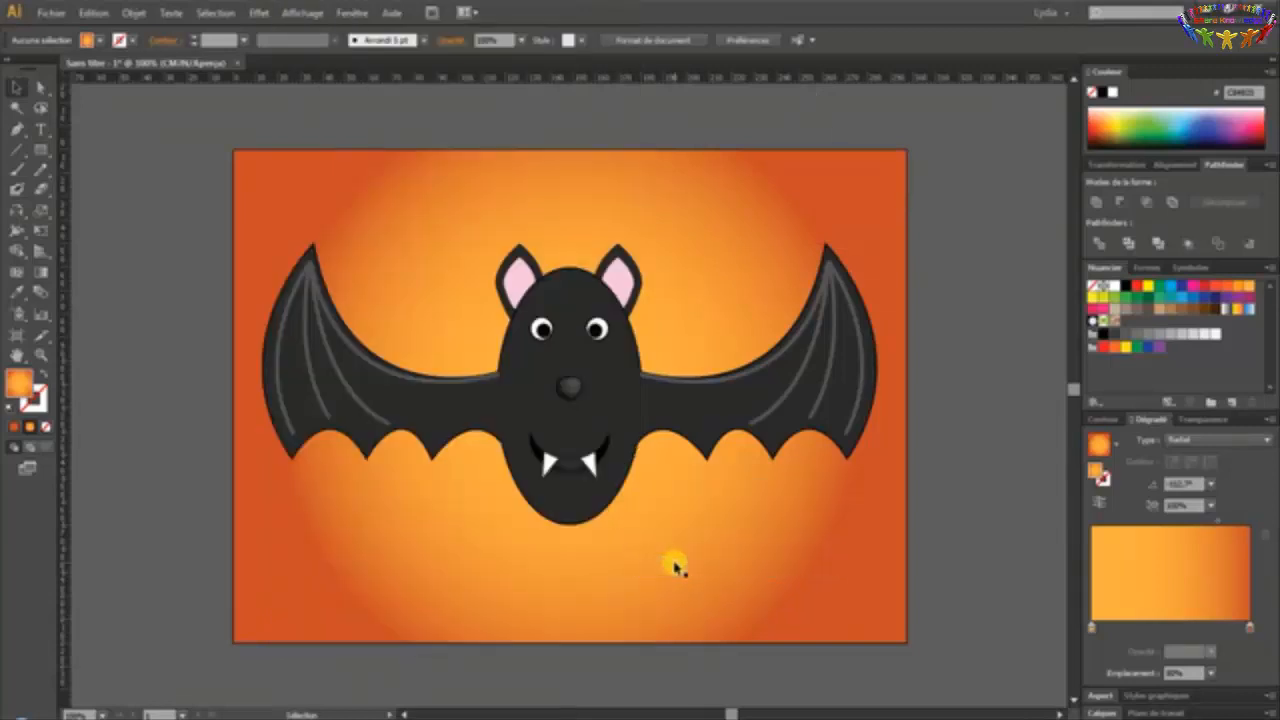